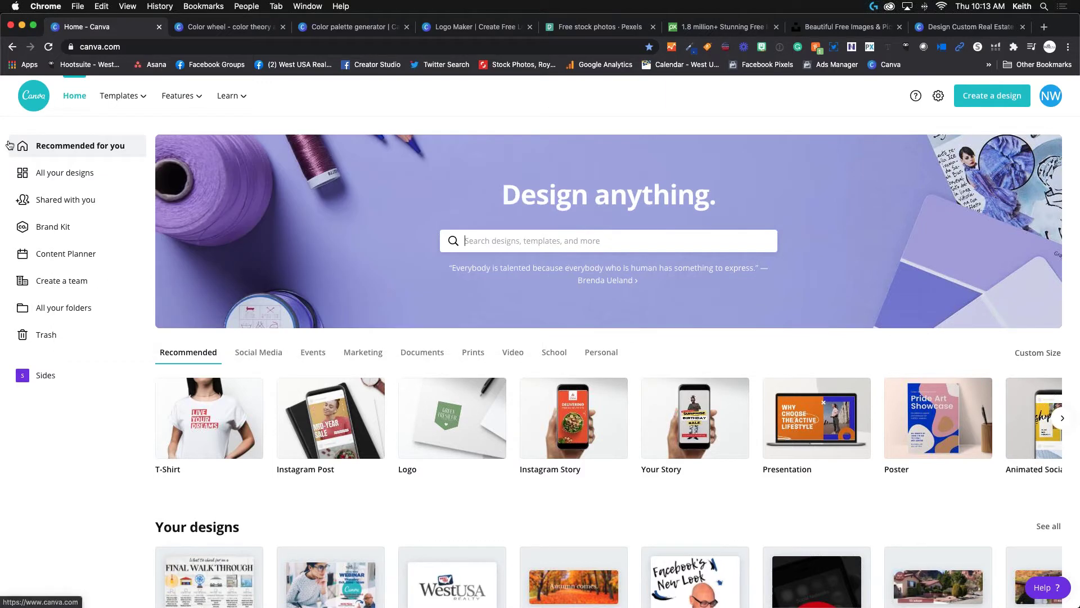
# Display the Features dropdown listing Photos, Icons, Print Products, Apps and Explore.
pyautogui.moveTo(159, 107)
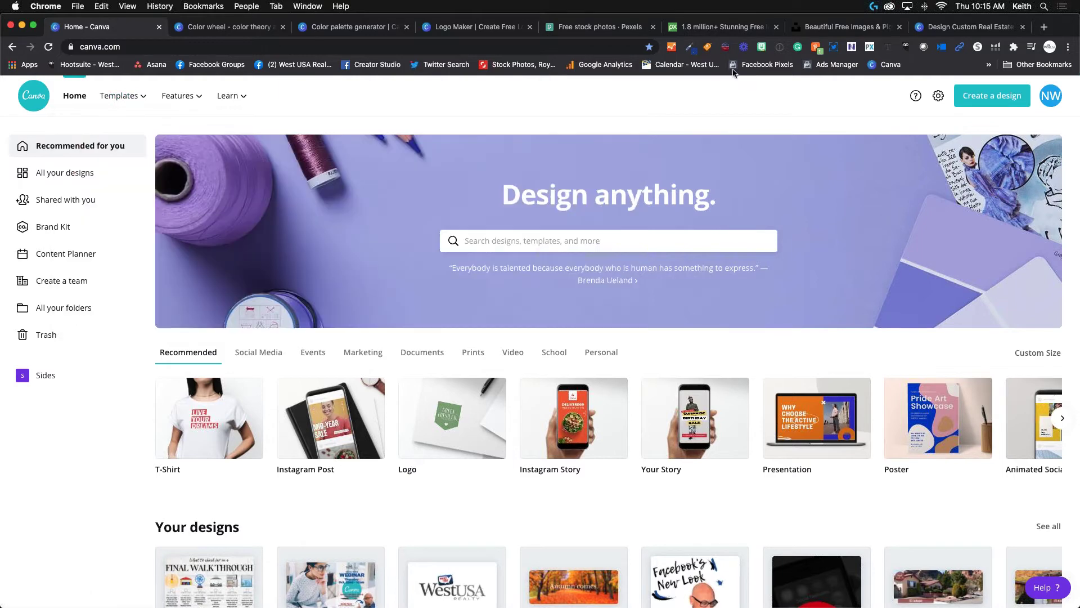
pyautogui.moveTo(176, 99)
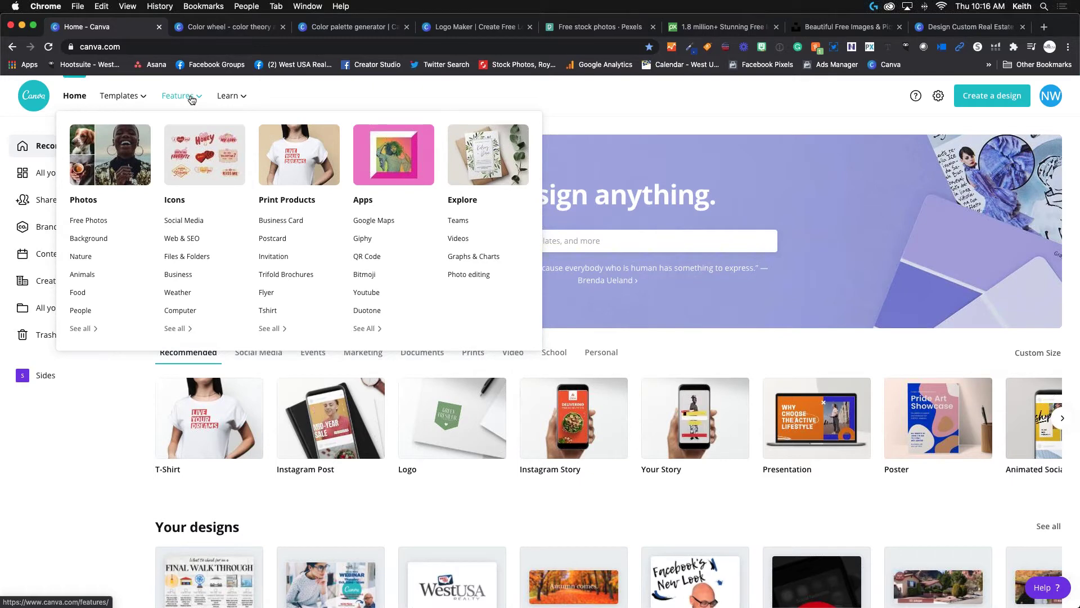
# Dismiss the Features dropdown, passing over Learn, so the plain home dashboard shows.
pyautogui.moveTo(249, 102)
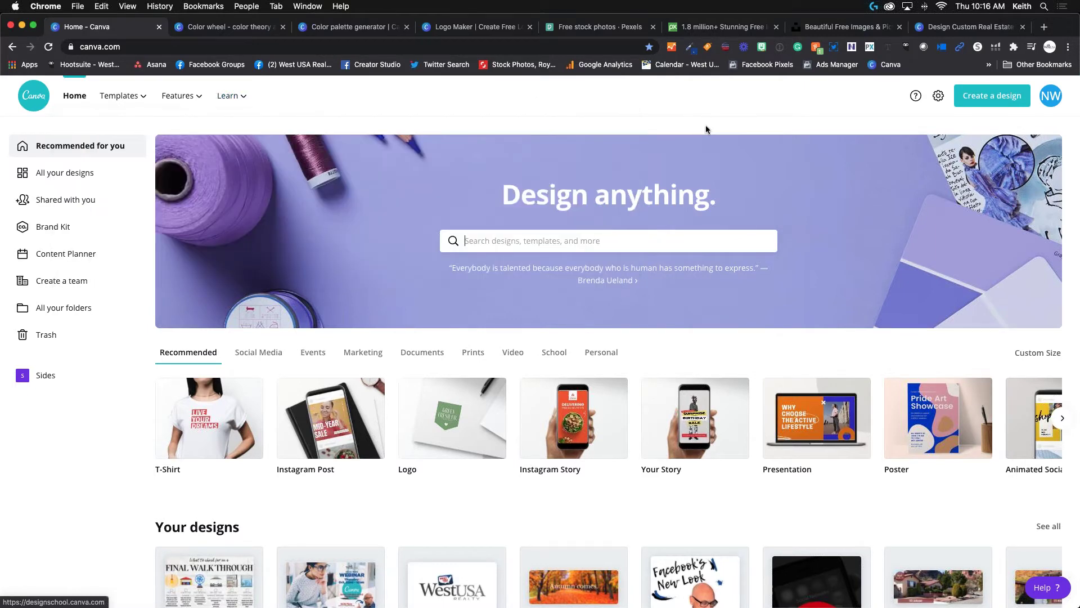
pyautogui.moveTo(192, 110)
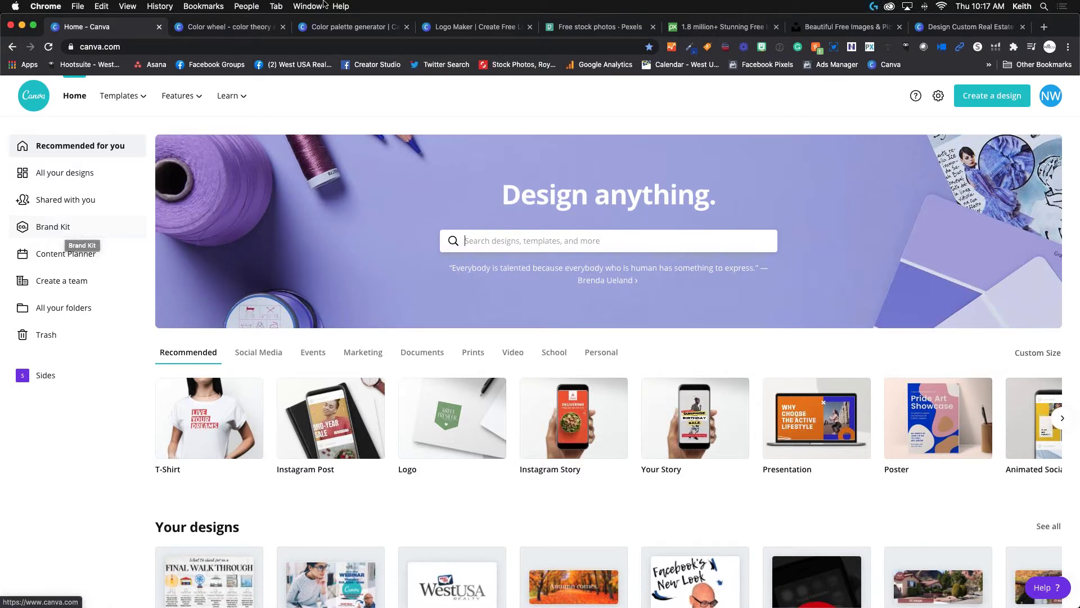
# Move through the Color palette generator and Home tabs to the Color wheel page and scroll down.
pyautogui.click(334, 29)
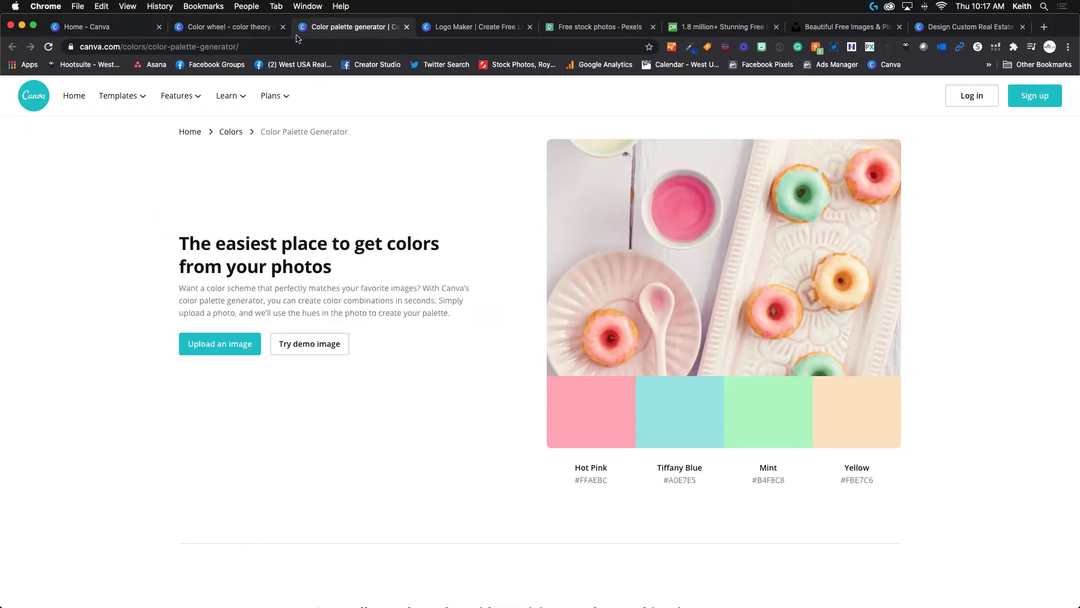
pyautogui.click(117, 23)
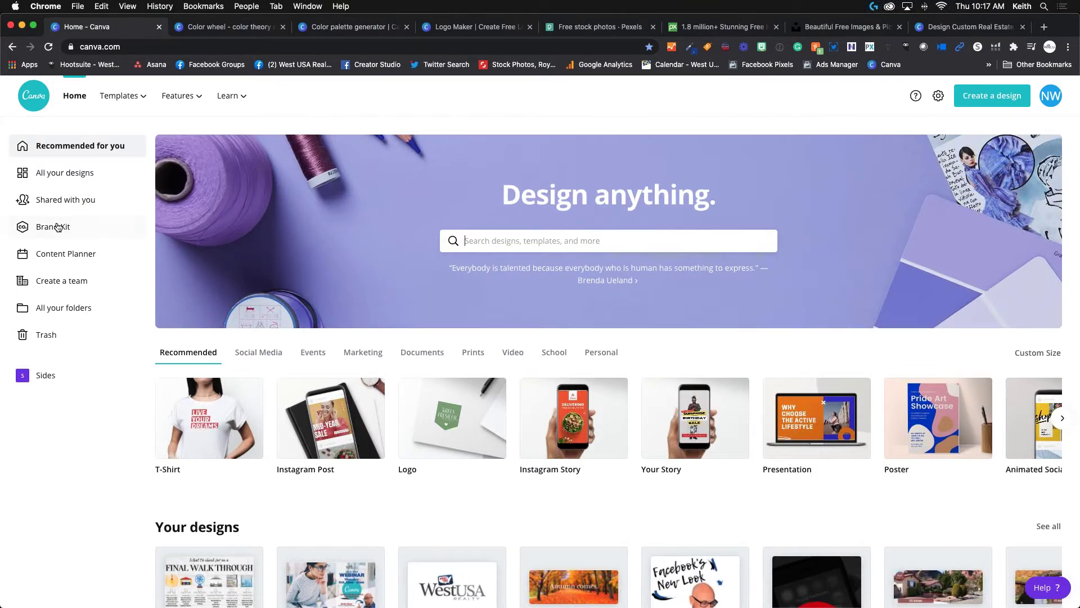
pyautogui.moveTo(244, 102)
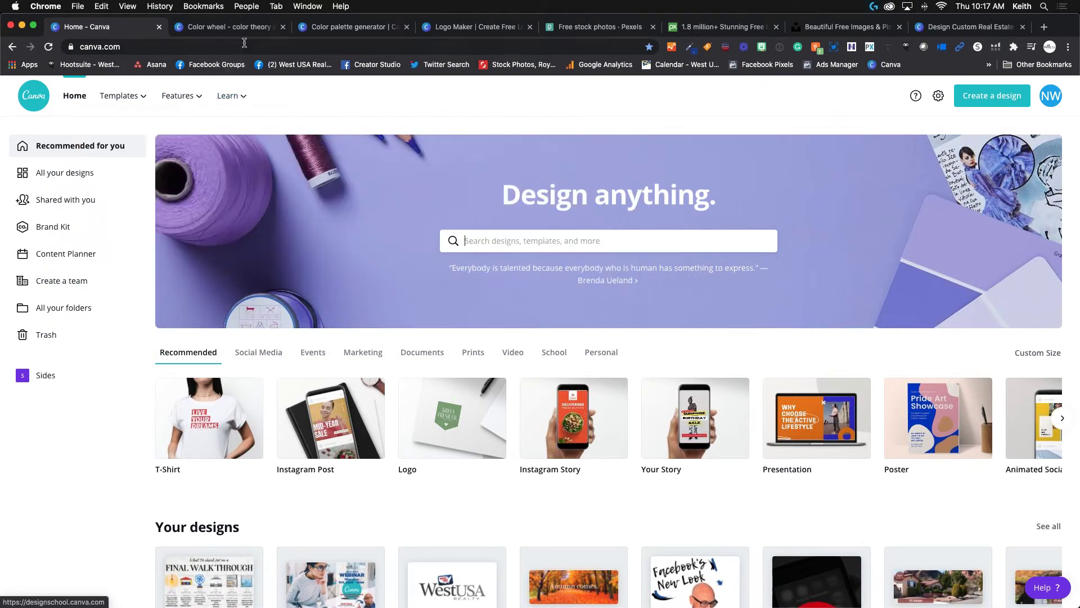
pyautogui.click(225, 26)
pyautogui.scroll(-3, 355, 316)
pyautogui.scroll(-20, 355, 316)
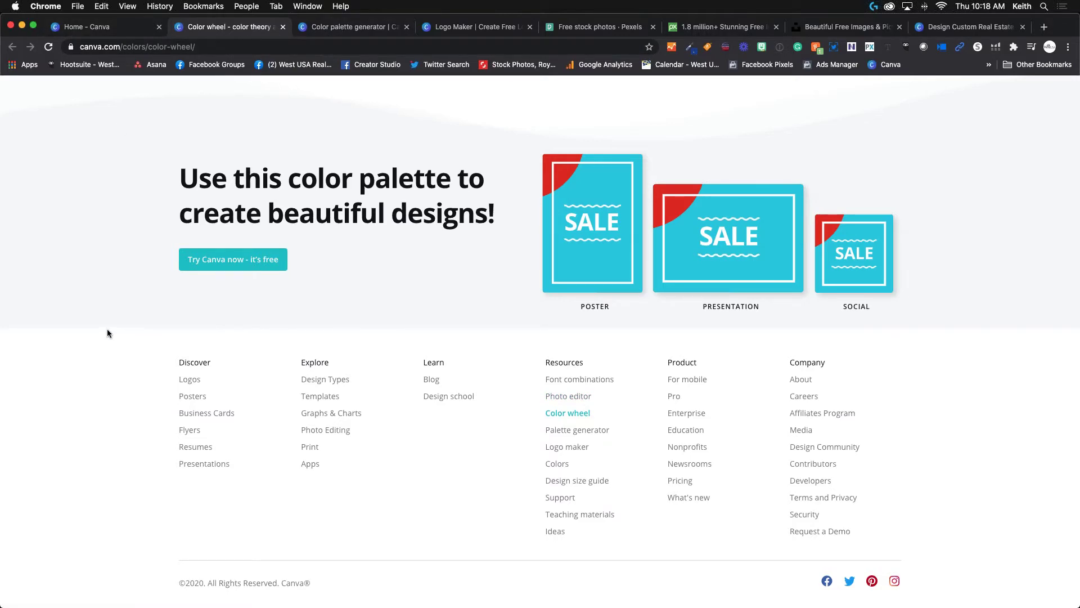
# Drag the colour wheel's base handle to an orange hue, giving a complementary blue pairing.
pyautogui.scroll(20, 107, 333)
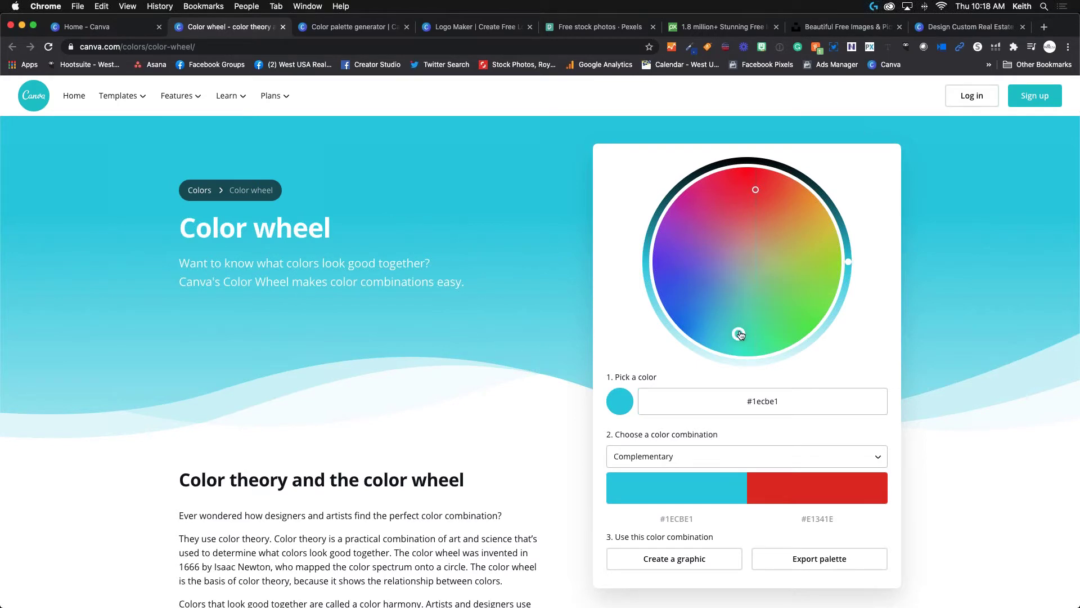
pyautogui.moveTo(739, 334); pyautogui.dragTo(761, 220)
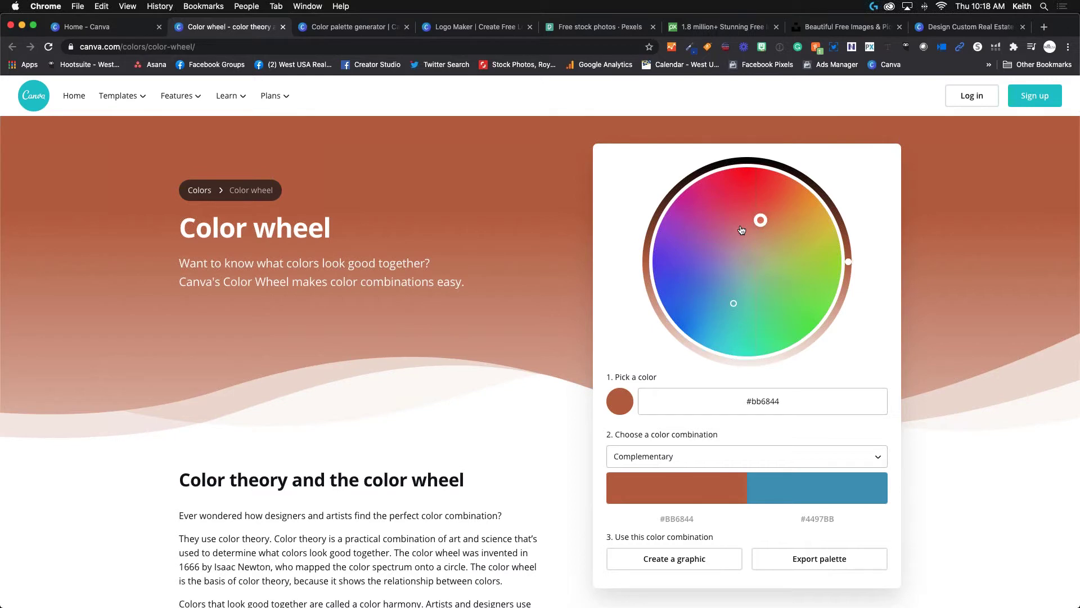
pyautogui.scroll(-5, 320, 407)
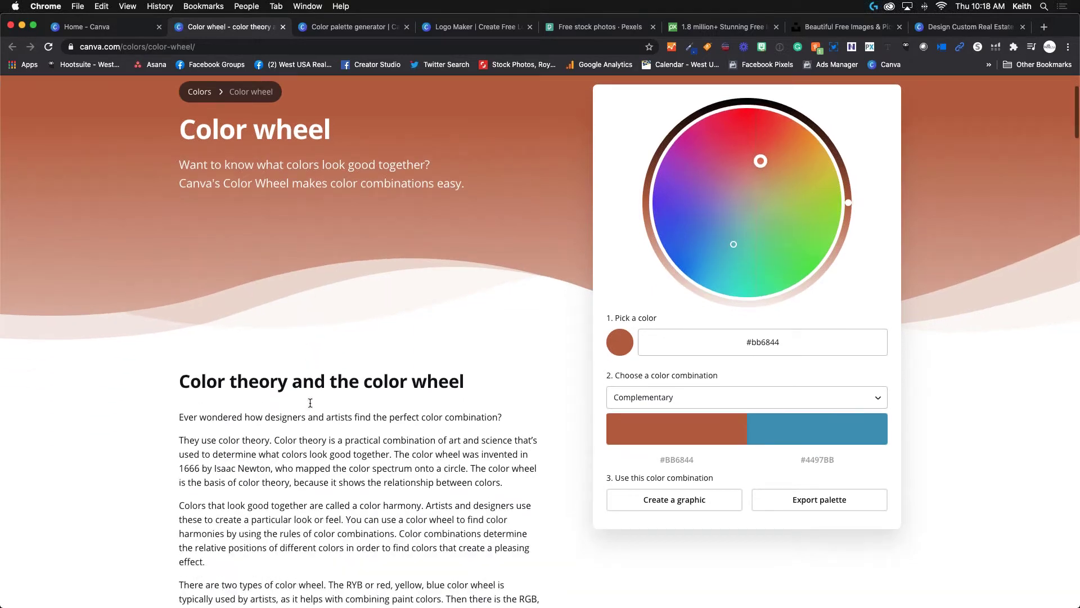
pyautogui.scroll(-3, 413, 378)
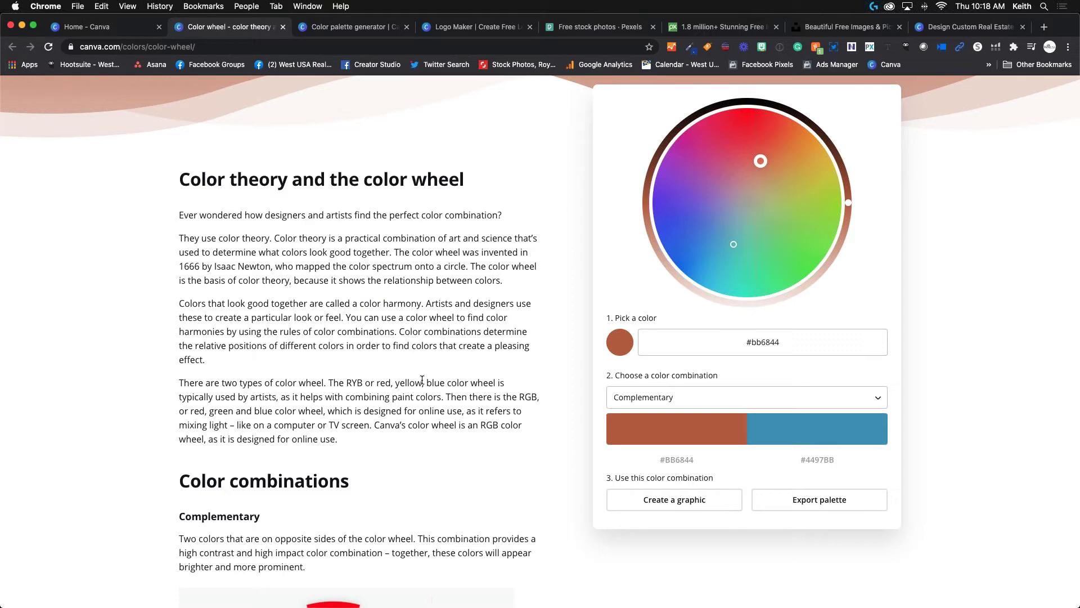
pyautogui.scroll(3, 414, 373)
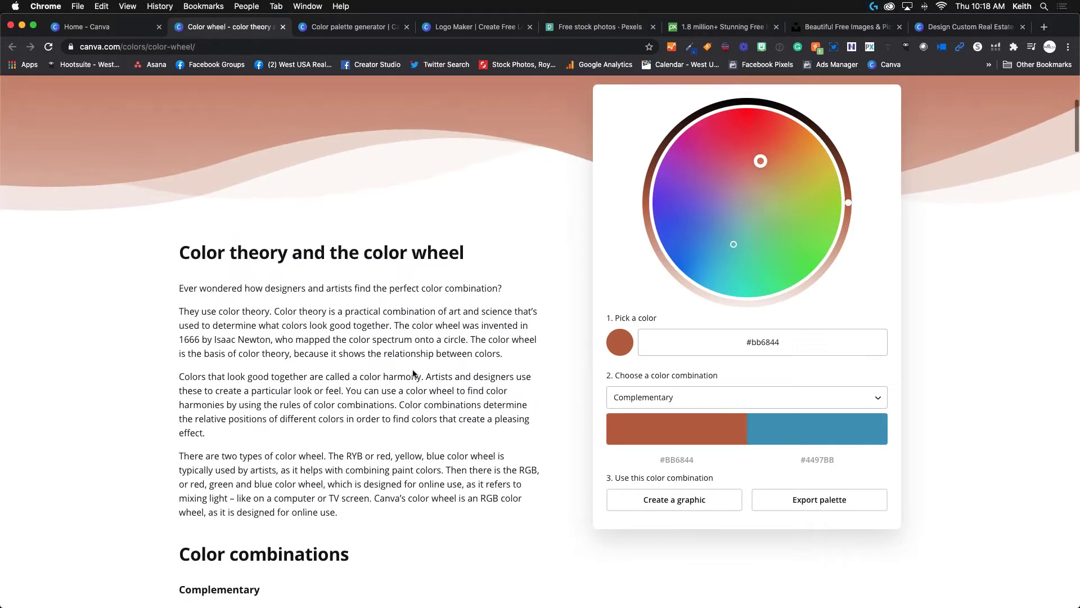
pyautogui.scroll(-2, 563, 270)
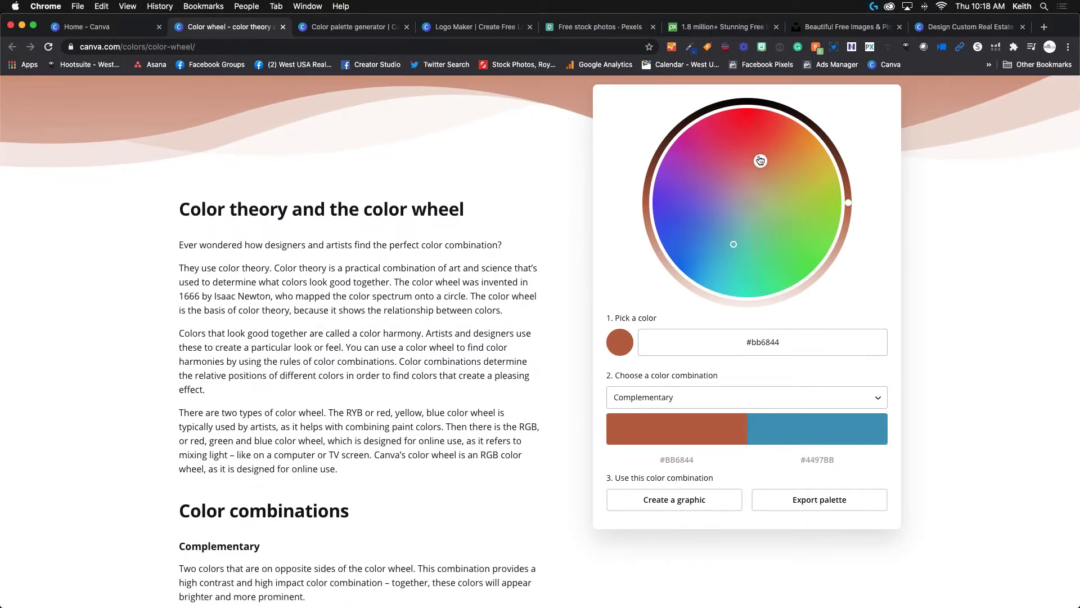
pyautogui.moveTo(760, 161); pyautogui.dragTo(801, 139)
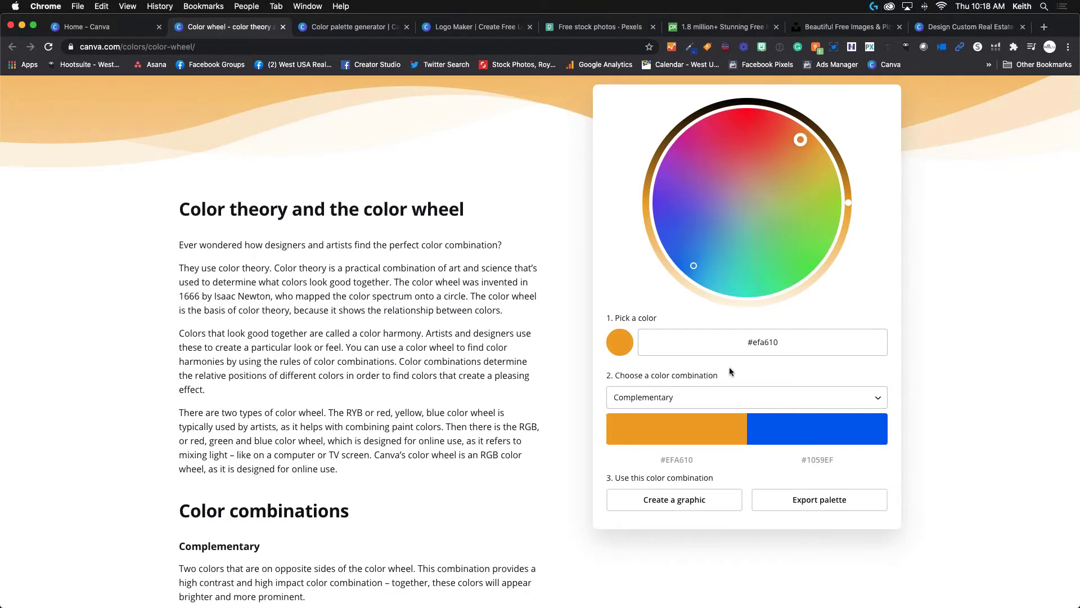
# Preview the Triadic colour combination for the orange base colour.
pyautogui.click(775, 402)
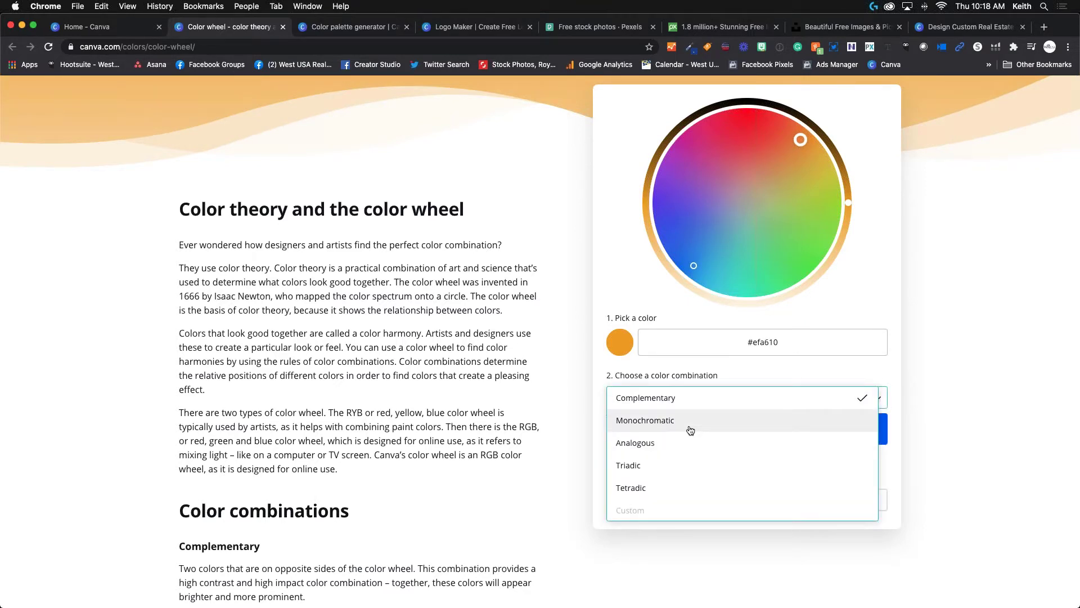
pyautogui.scroll(-1, 657, 466)
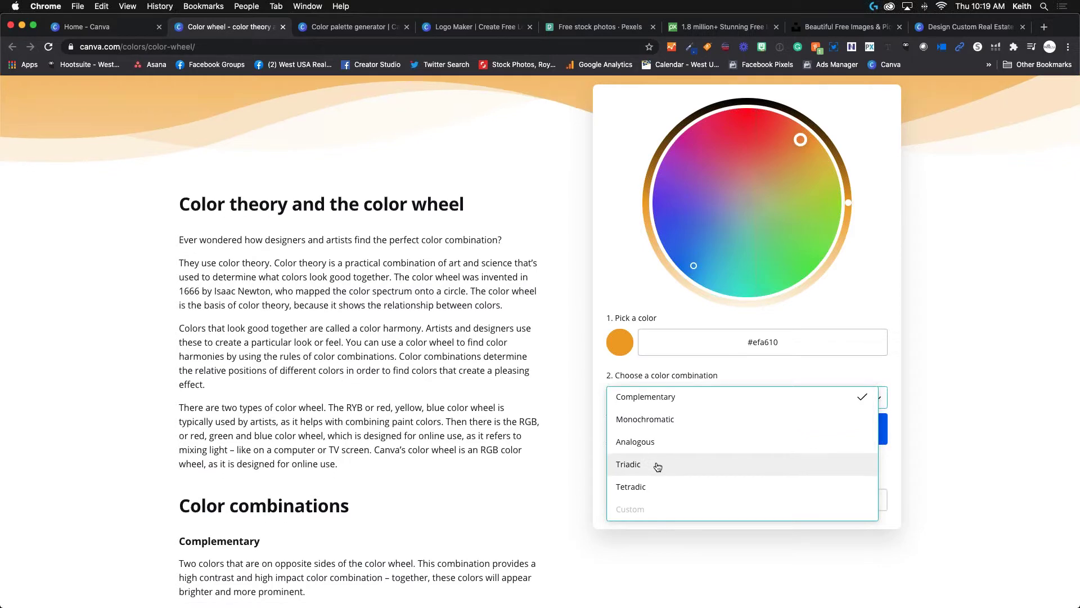
pyautogui.scroll(-5, 657, 466)
pyautogui.click(658, 465)
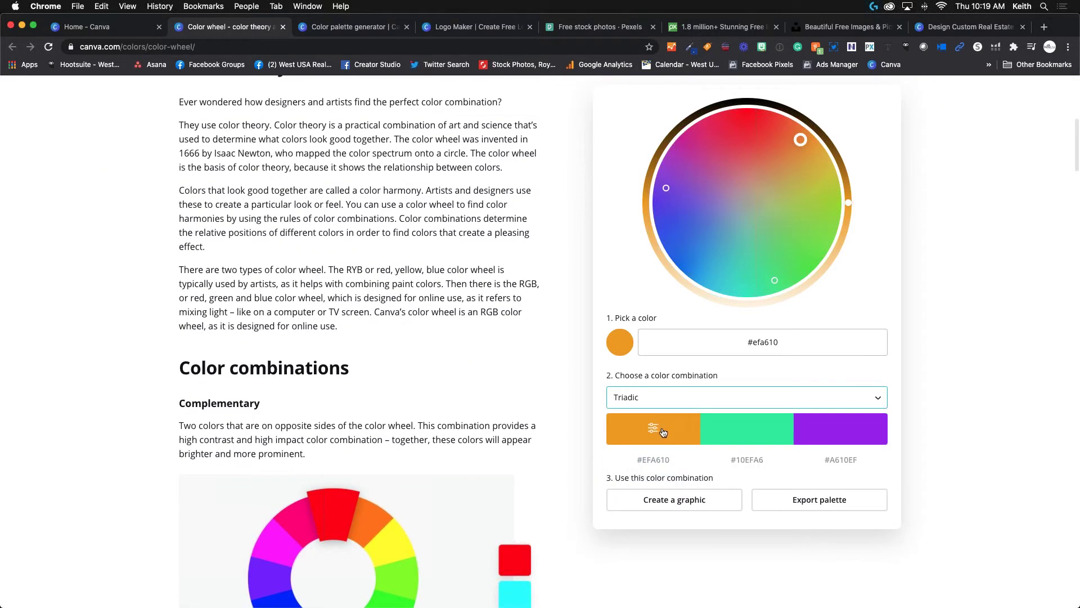
pyautogui.click(710, 397)
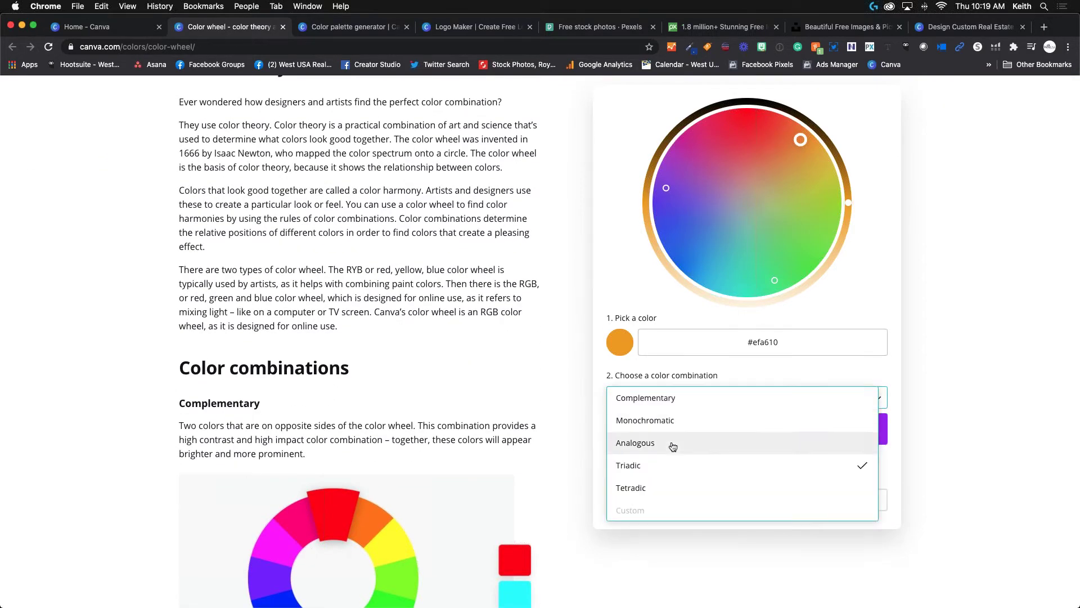
pyautogui.click(654, 466)
# Compare Tetradic, settle on Monochromatic, then move to the Color palette generator page.
pyautogui.click(675, 398)
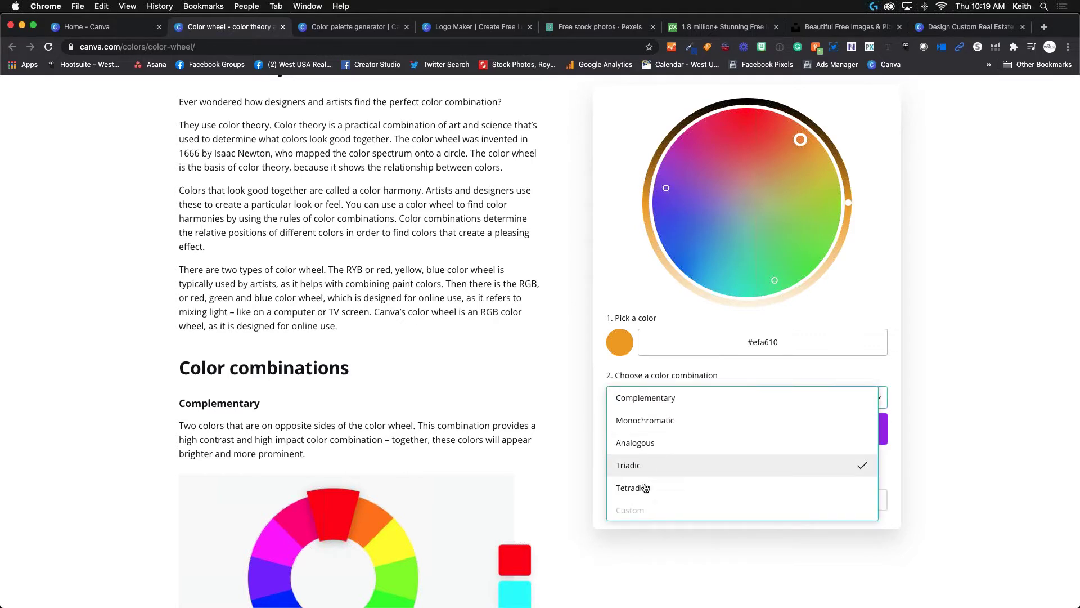
pyautogui.click(645, 488)
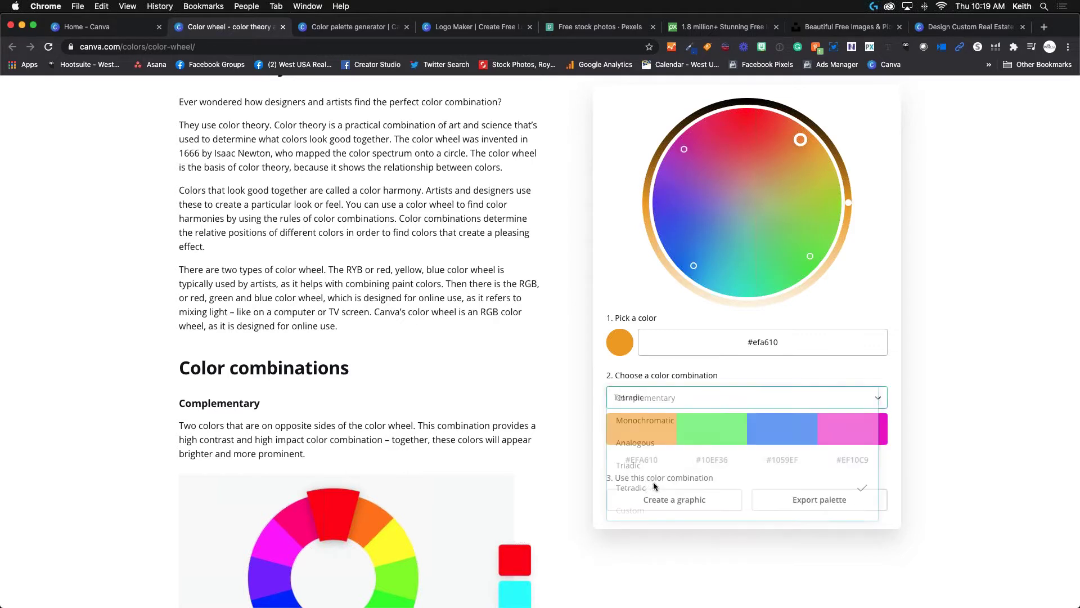
pyautogui.click(773, 396)
pyautogui.click(677, 431)
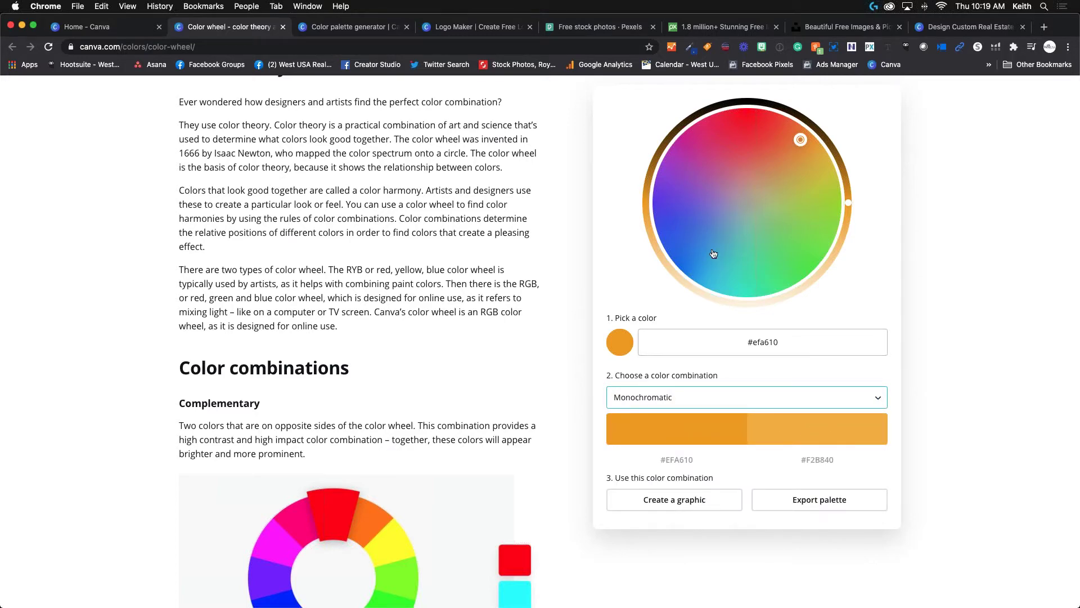
pyautogui.scroll(6, 573, 304)
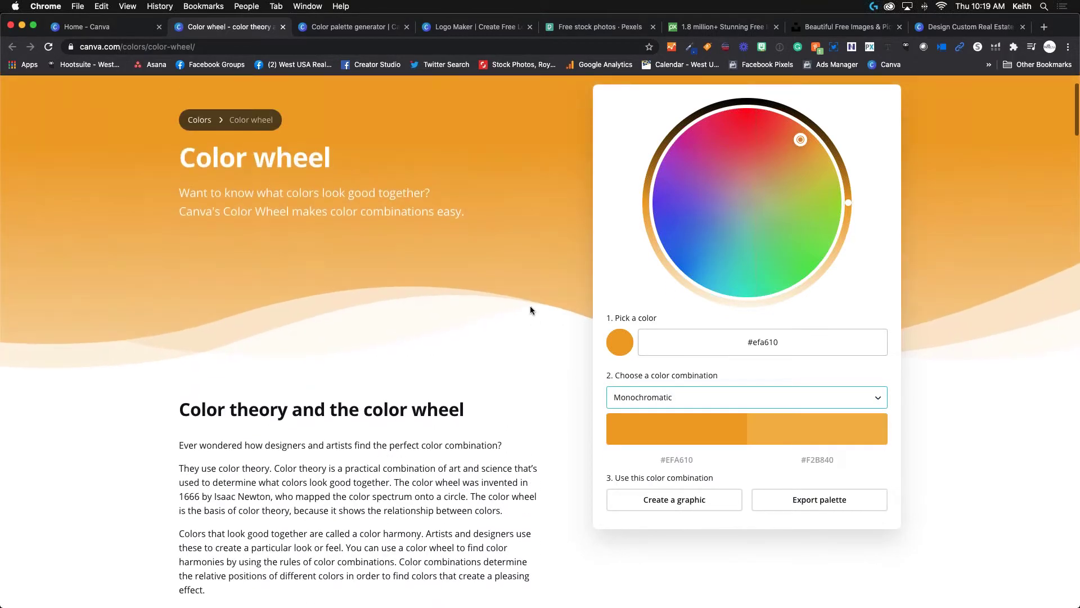
pyautogui.click(349, 27)
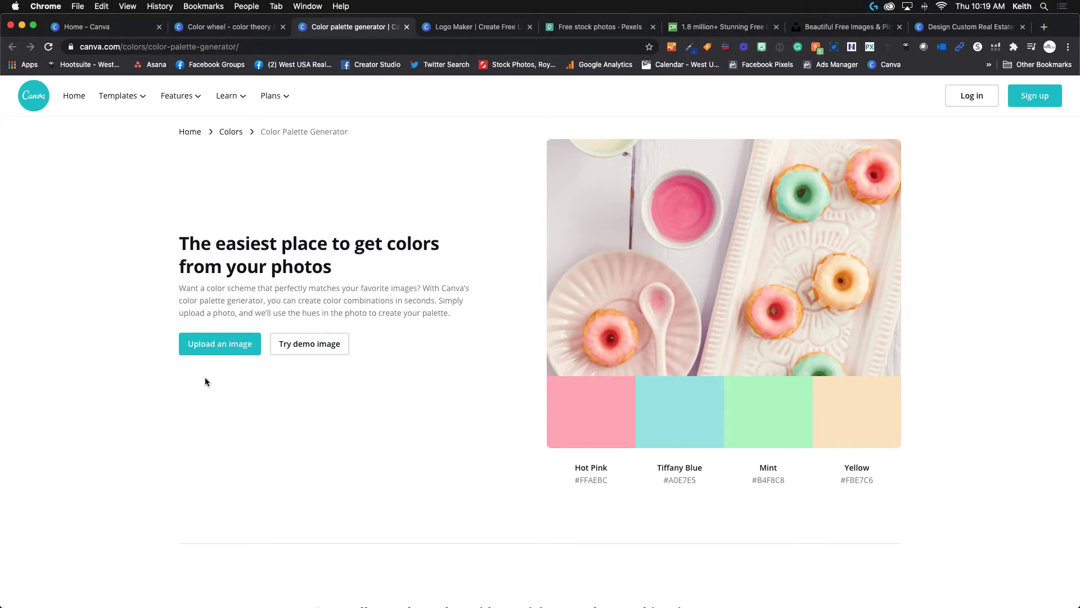
# Generate palettes from the Homes for Sale in Mesa AZ.jpg photo and a headshot graphic.
pyautogui.click(220, 348)
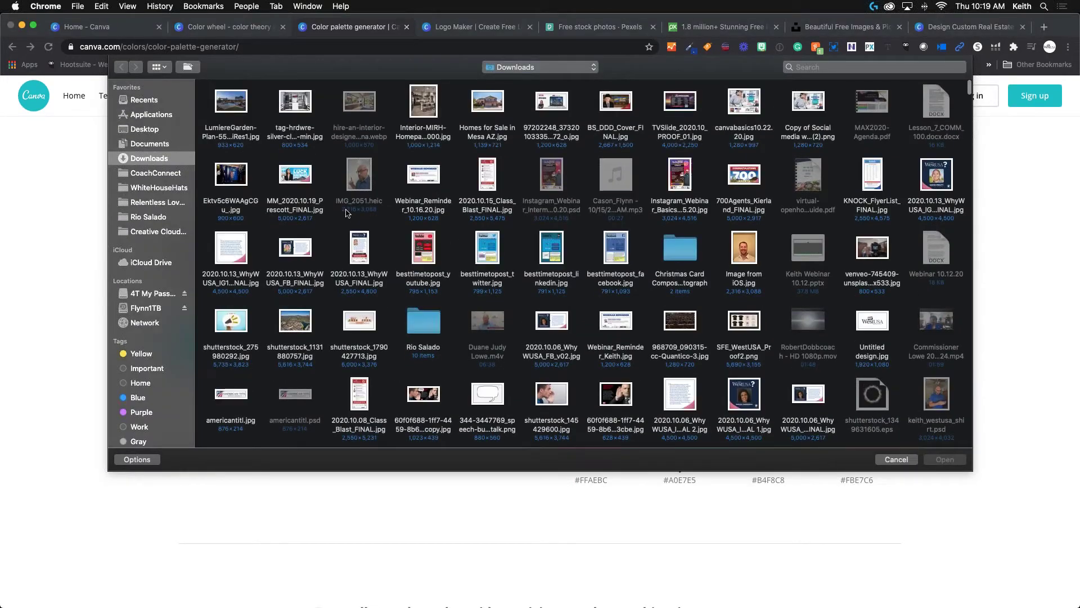
pyautogui.click(494, 104)
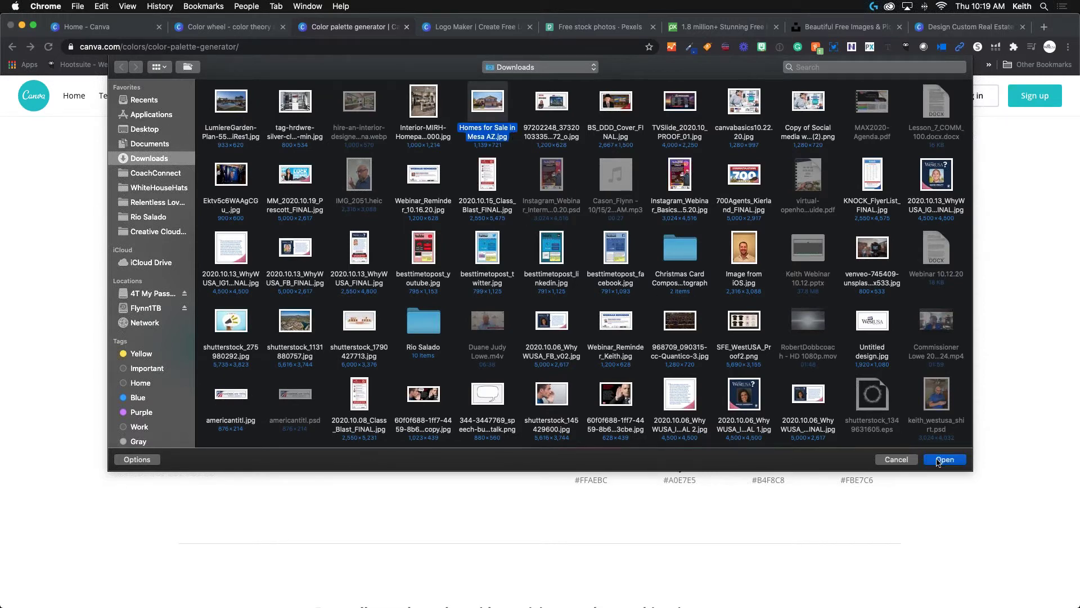
pyautogui.click(938, 460)
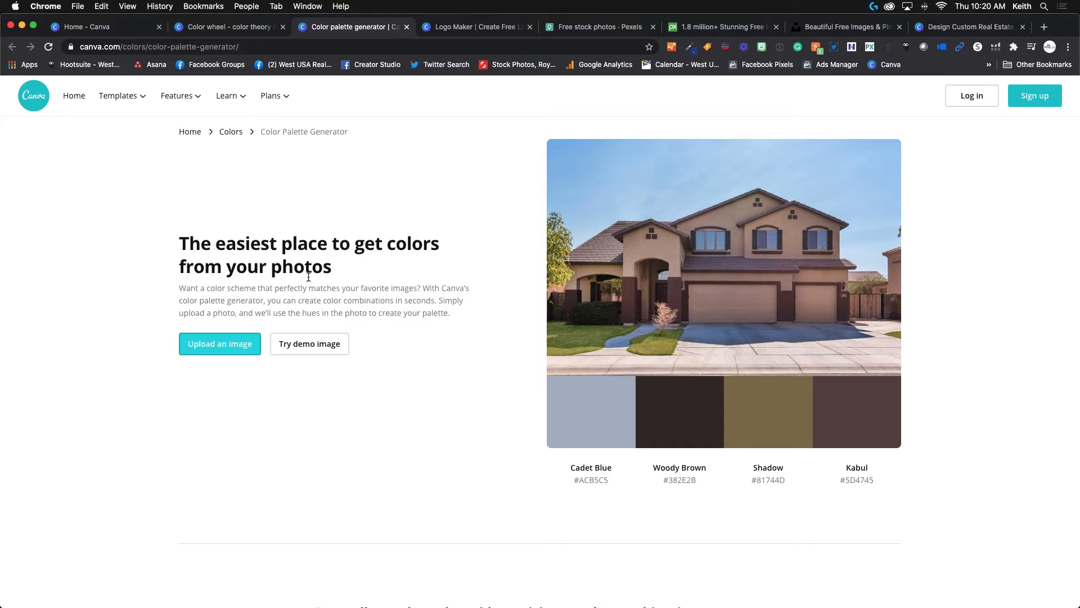
pyautogui.scroll(-1, 296, 342)
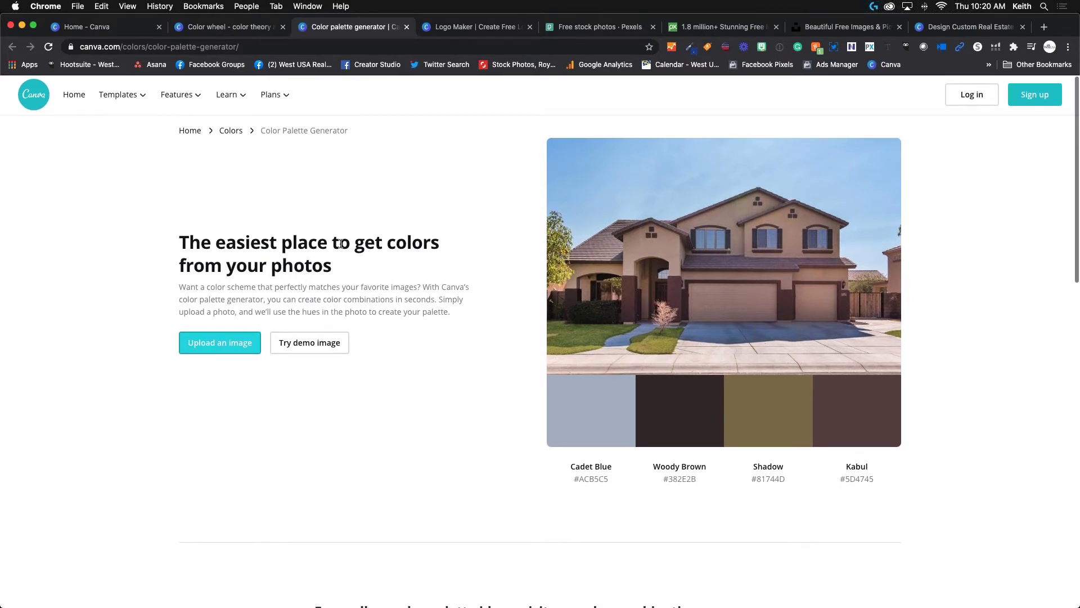
pyautogui.click(574, 274)
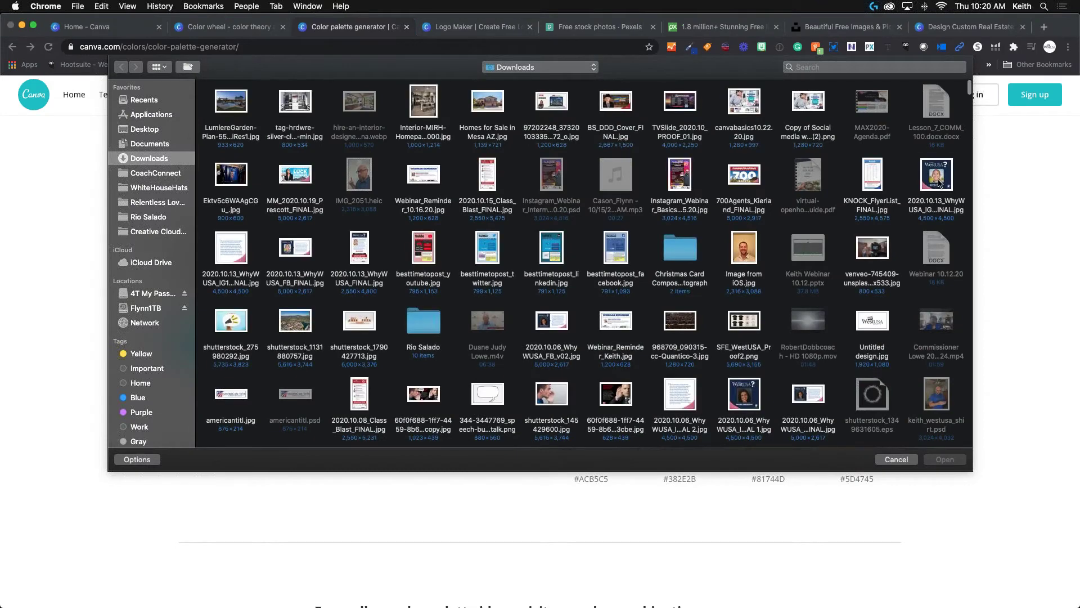
pyautogui.doubleClick(938, 183)
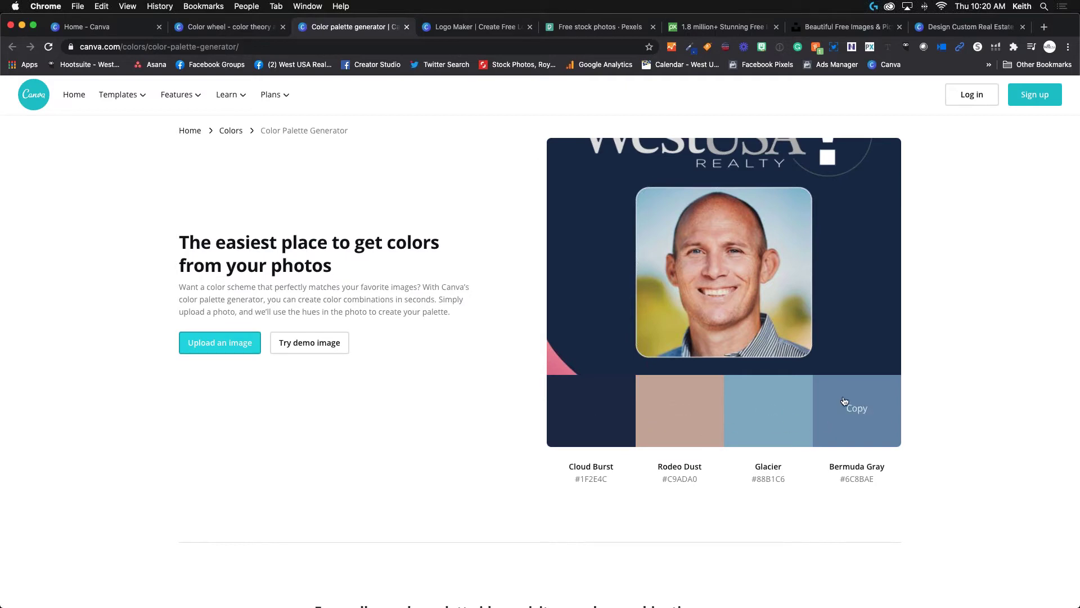
# Upload besttimetopost_twitter.jpg to get the Lochmara, Jungle Mist, Cannon Pink and Barley Corn palette.
pyautogui.click(219, 343)
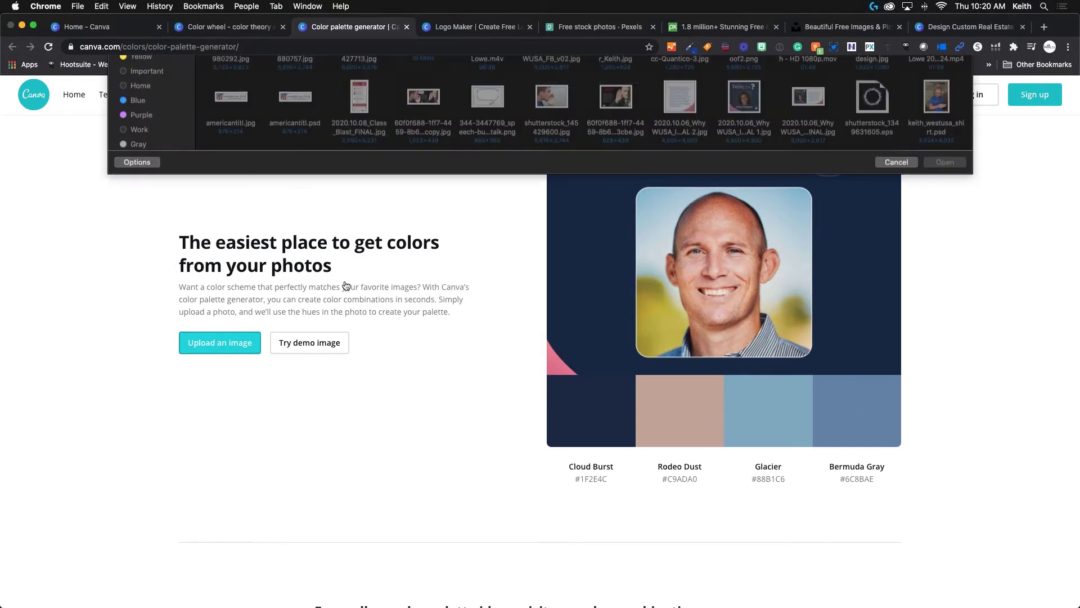
pyautogui.scroll(-1, 369, 259)
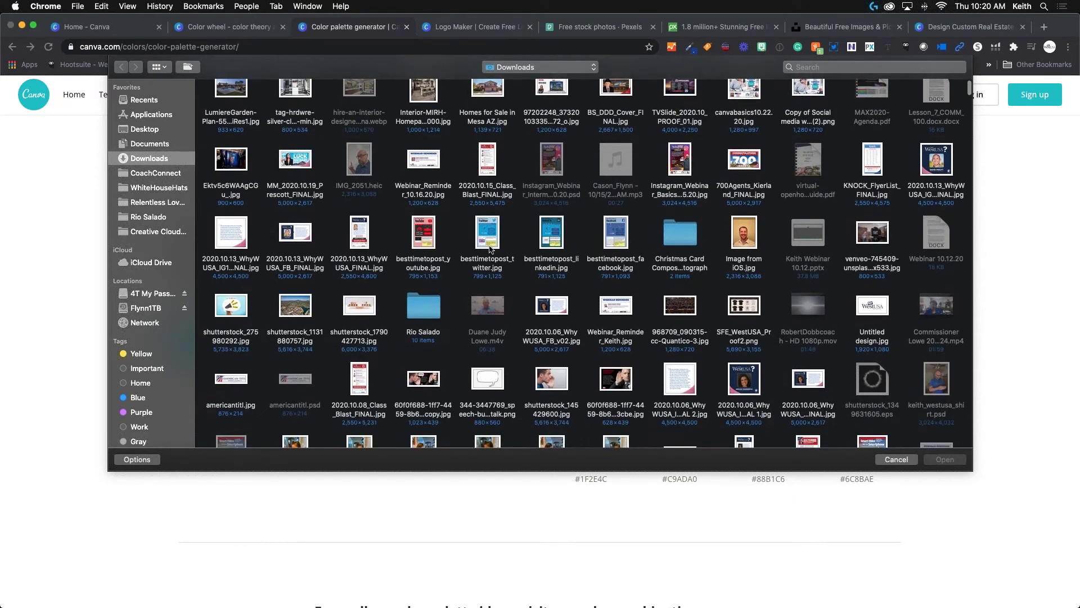
pyautogui.doubleClick(496, 239)
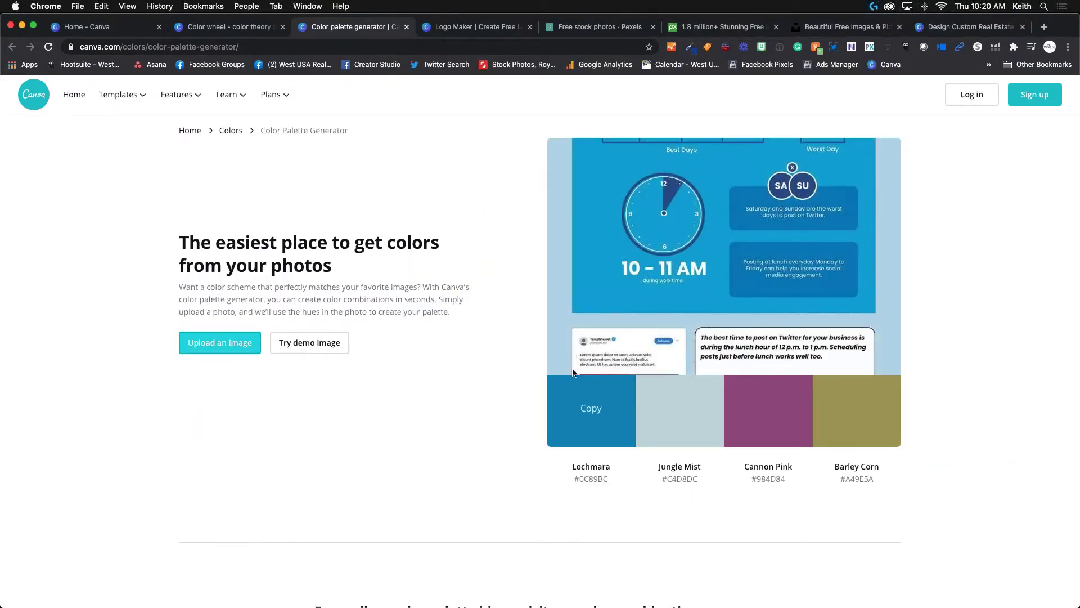
pyautogui.scroll(-2, 700, 428)
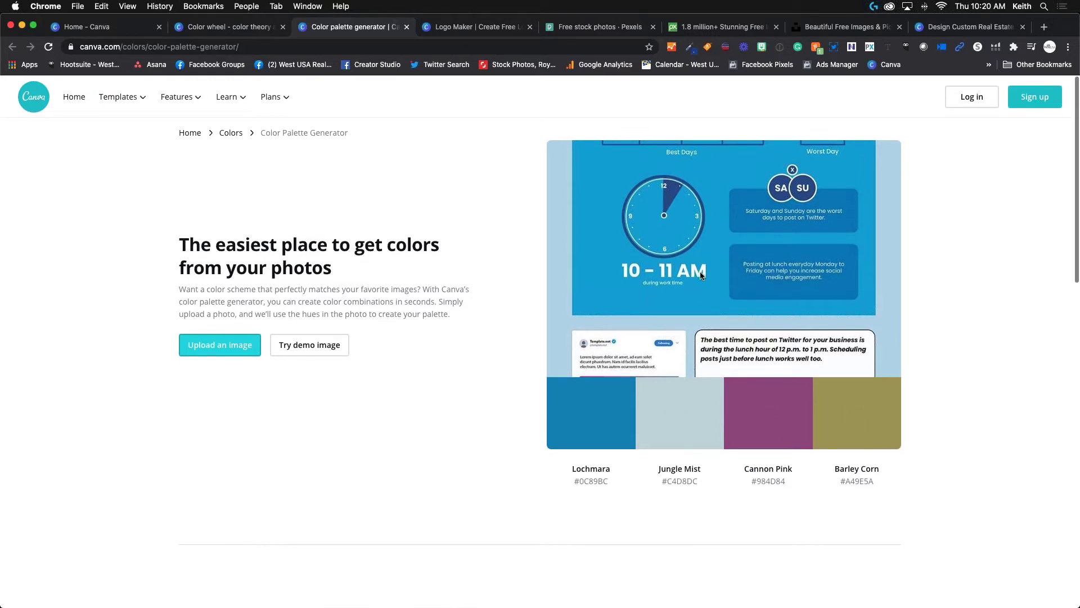
pyautogui.scroll(-2, 706, 357)
pyautogui.scroll(-5, 426, 329)
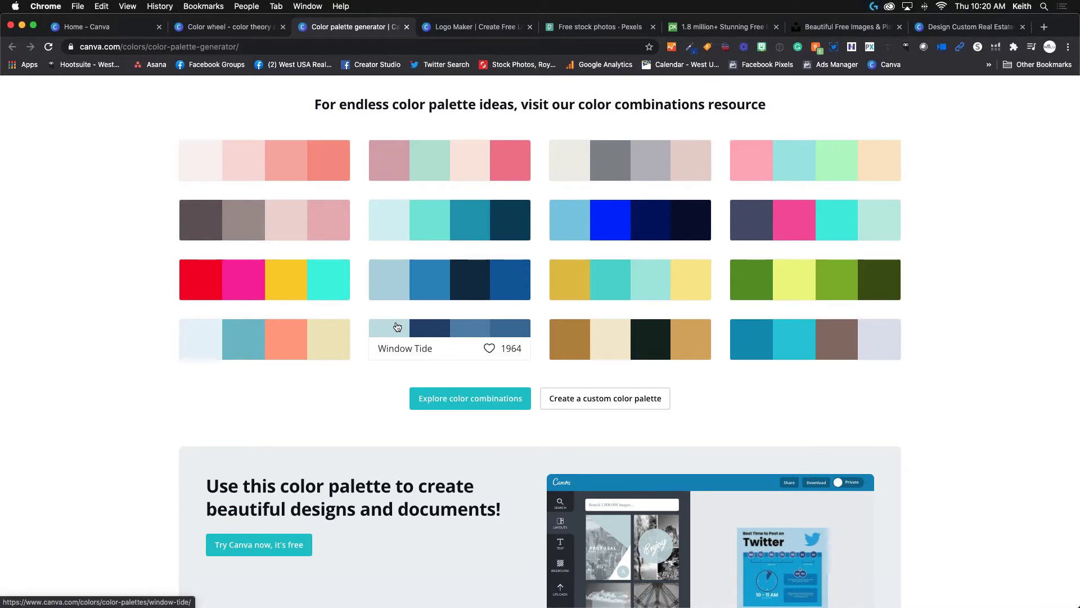
pyautogui.scroll(-3, 371, 346)
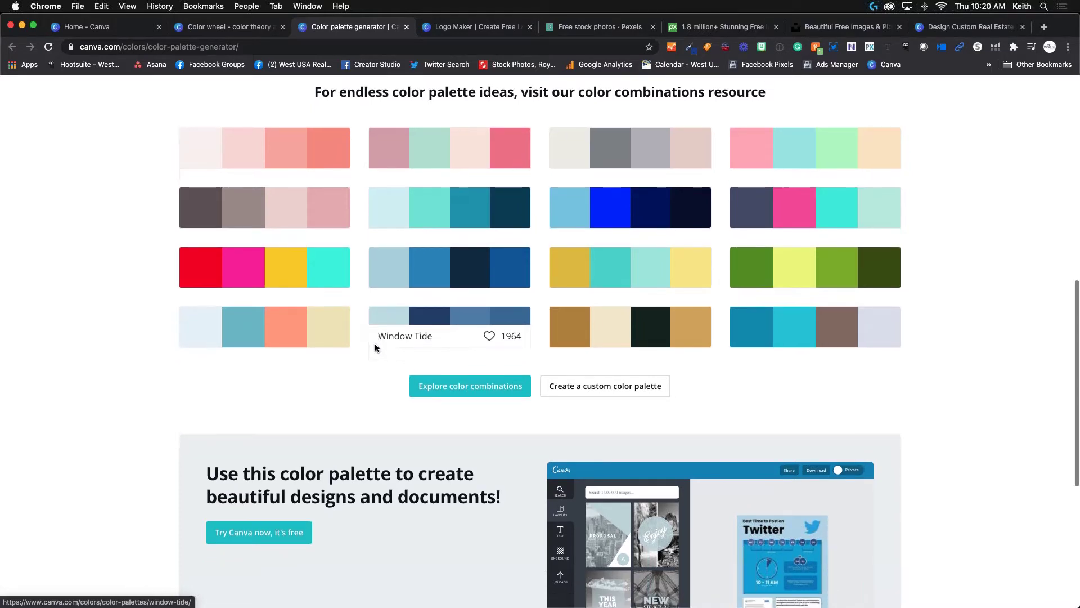
pyautogui.scroll(-2, 369, 343)
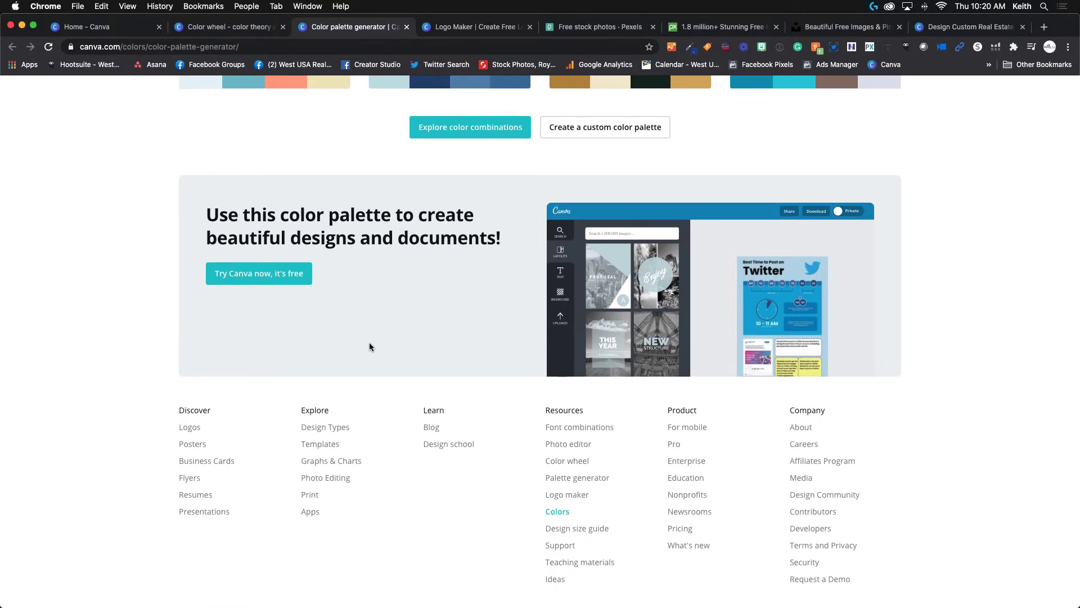
pyautogui.scroll(20, 369, 323)
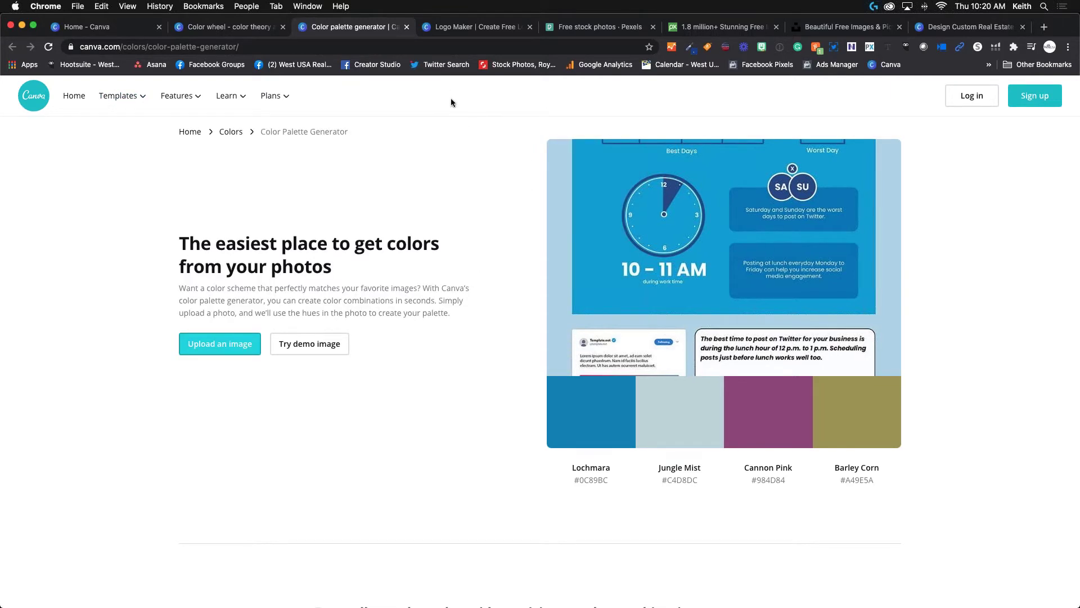
pyautogui.click(473, 31)
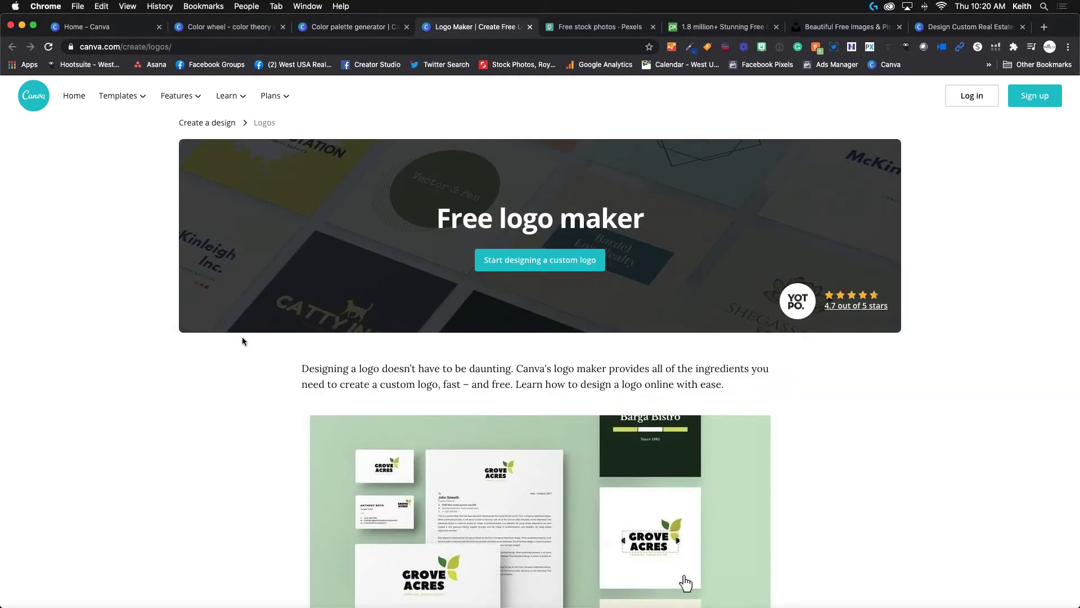
pyautogui.scroll(-2, 242, 337)
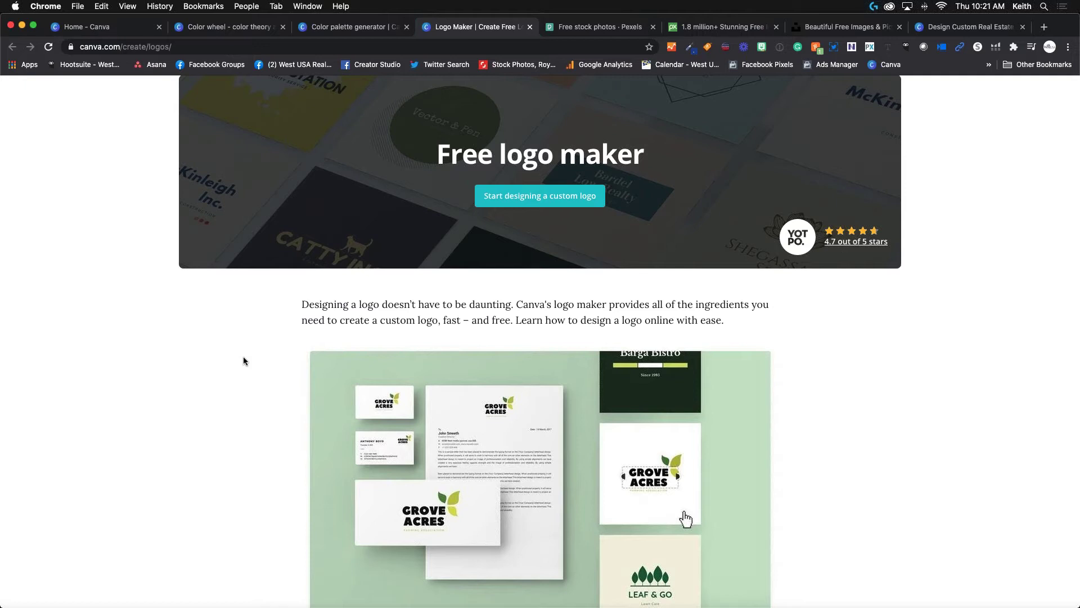
pyautogui.scroll(-5, 243, 358)
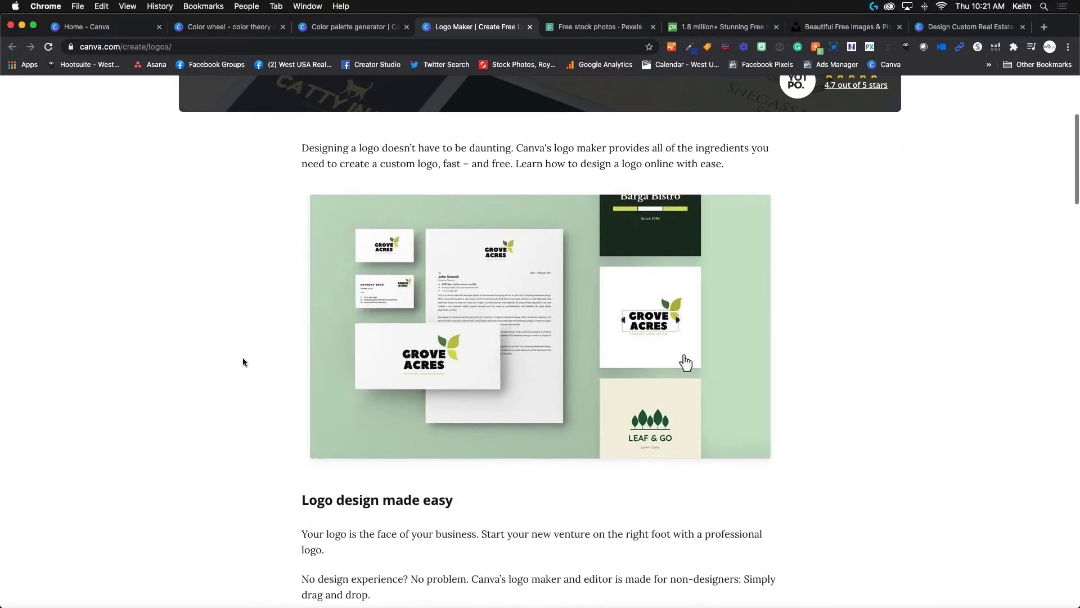
pyautogui.scroll(-7, 243, 360)
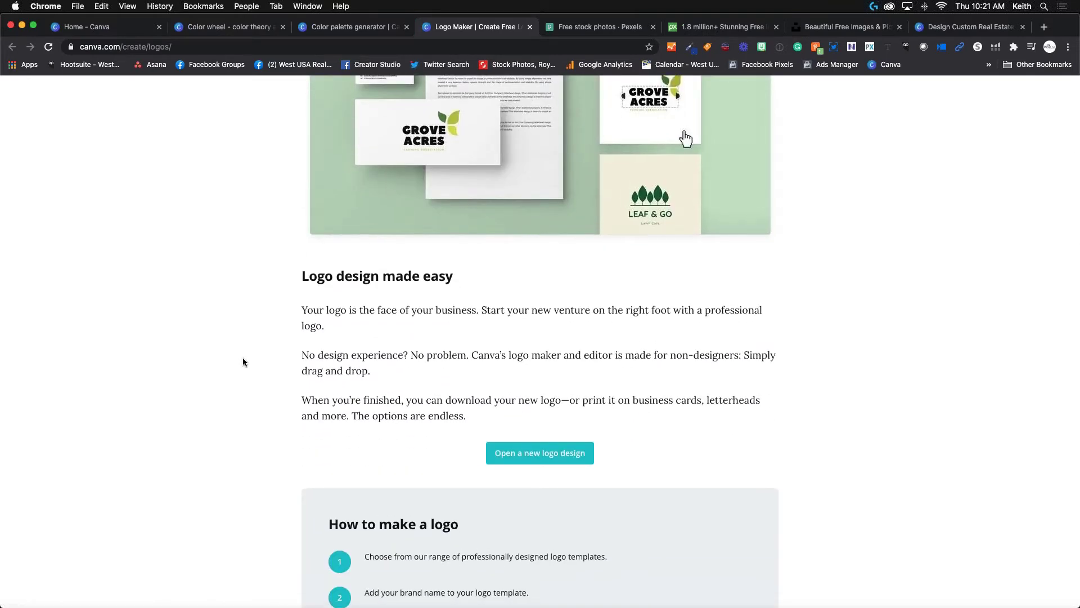
pyautogui.scroll(-2, 417, 362)
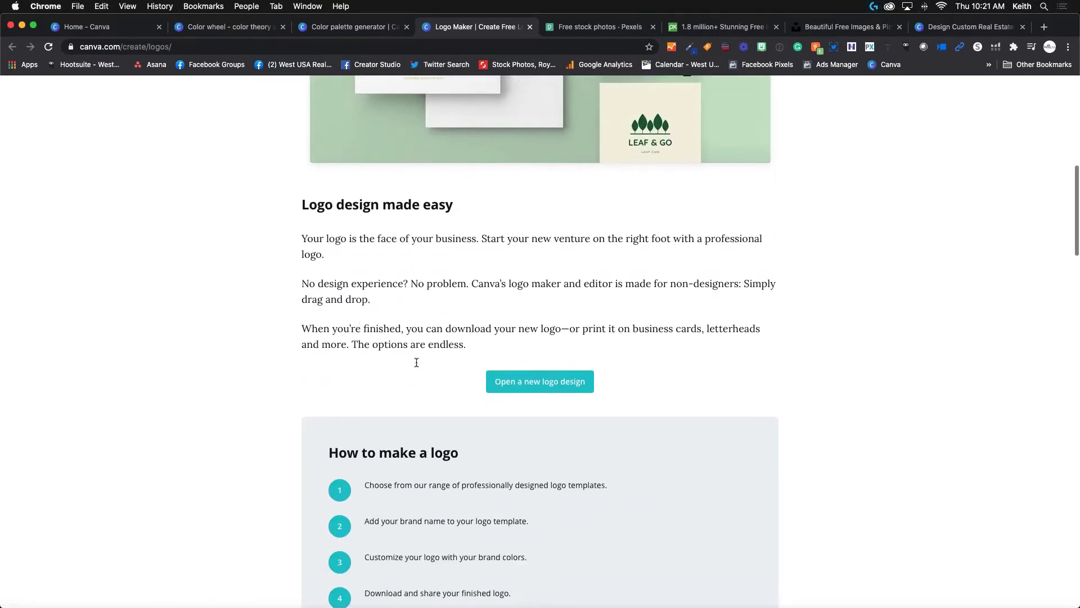
pyautogui.scroll(-4, 484, 383)
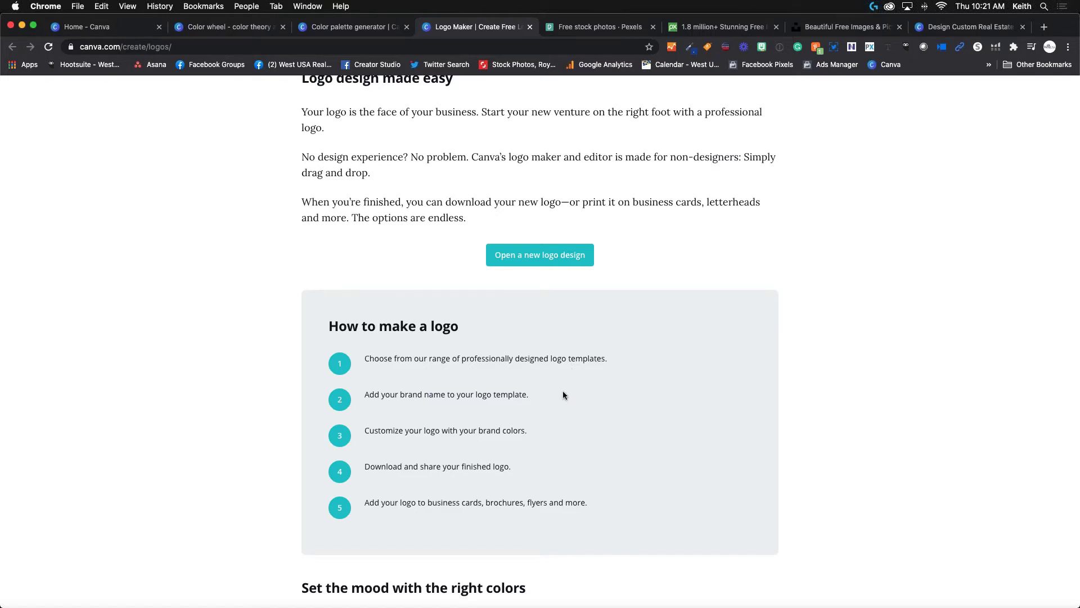
pyautogui.scroll(-3, 563, 390)
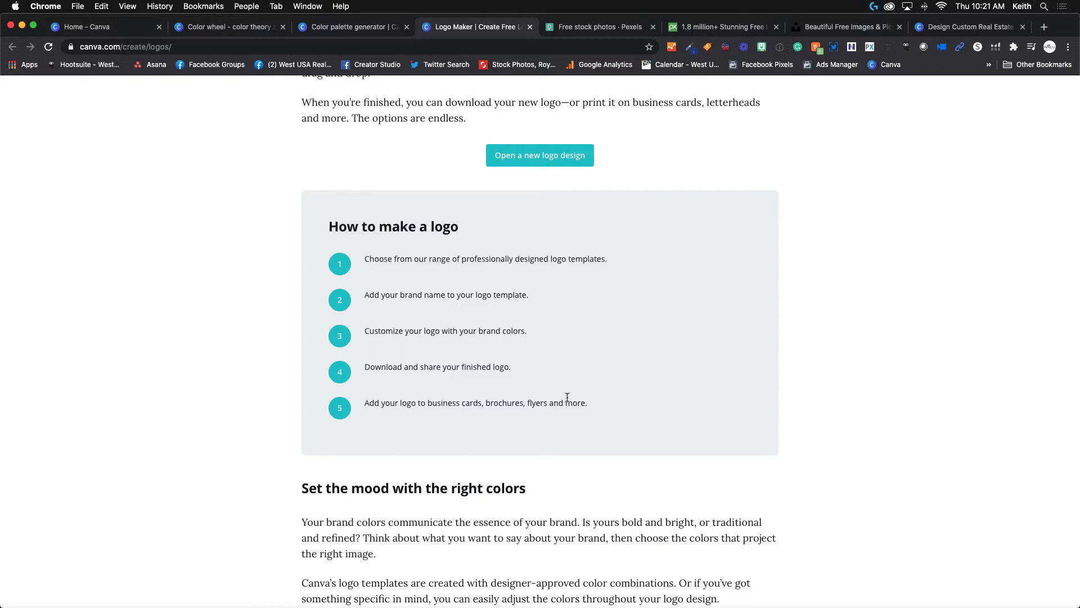
pyautogui.scroll(-6, 453, 290)
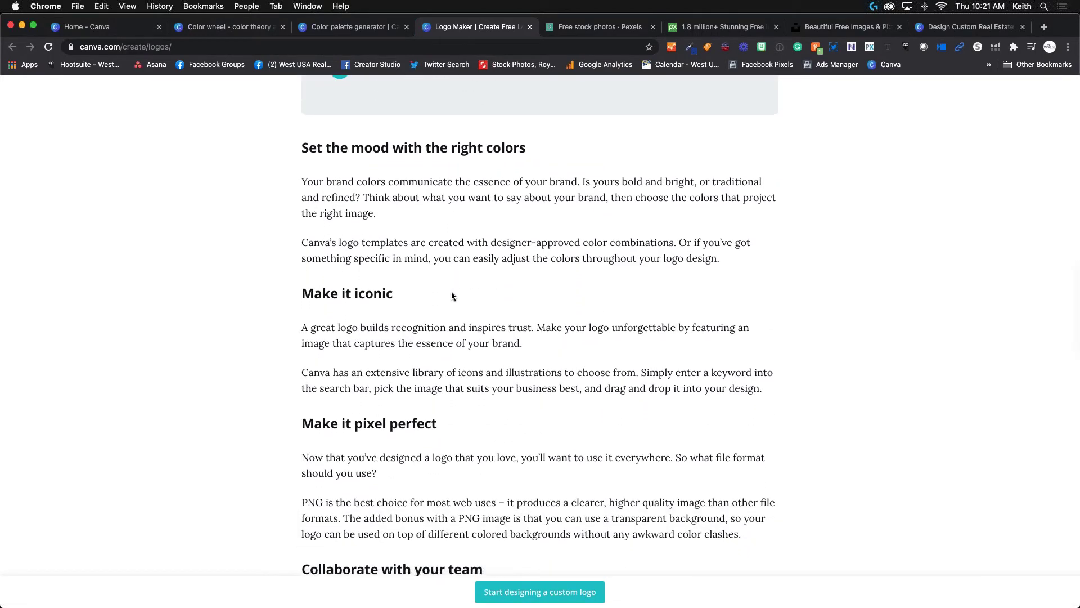
pyautogui.scroll(-4, 452, 296)
pyautogui.scroll(-5, 451, 299)
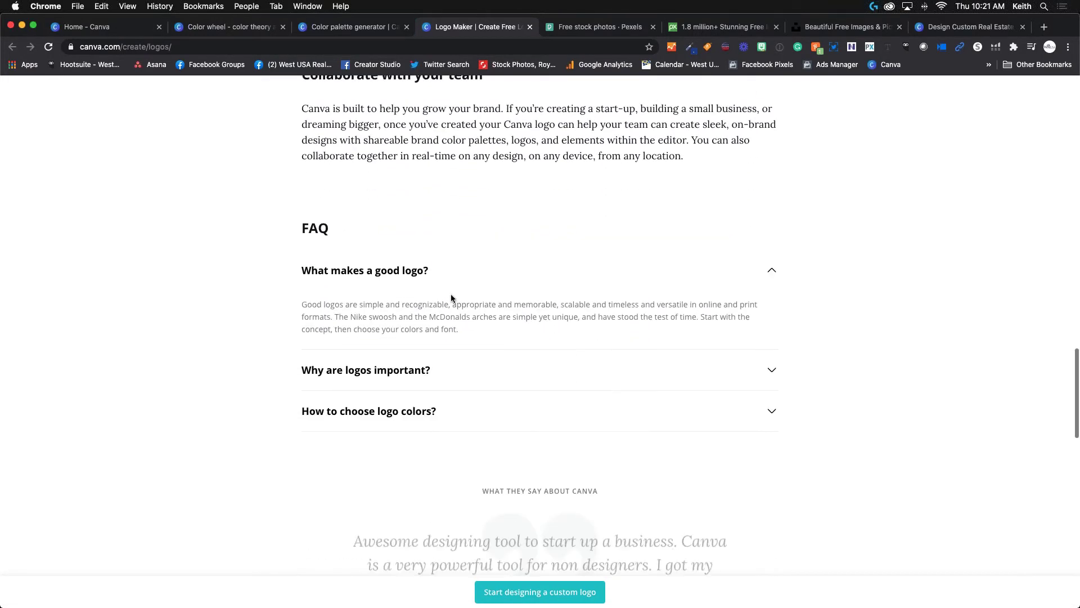
pyautogui.scroll(20, 467, 296)
pyautogui.hotkey('ctrl', 'shift', 'Tab')
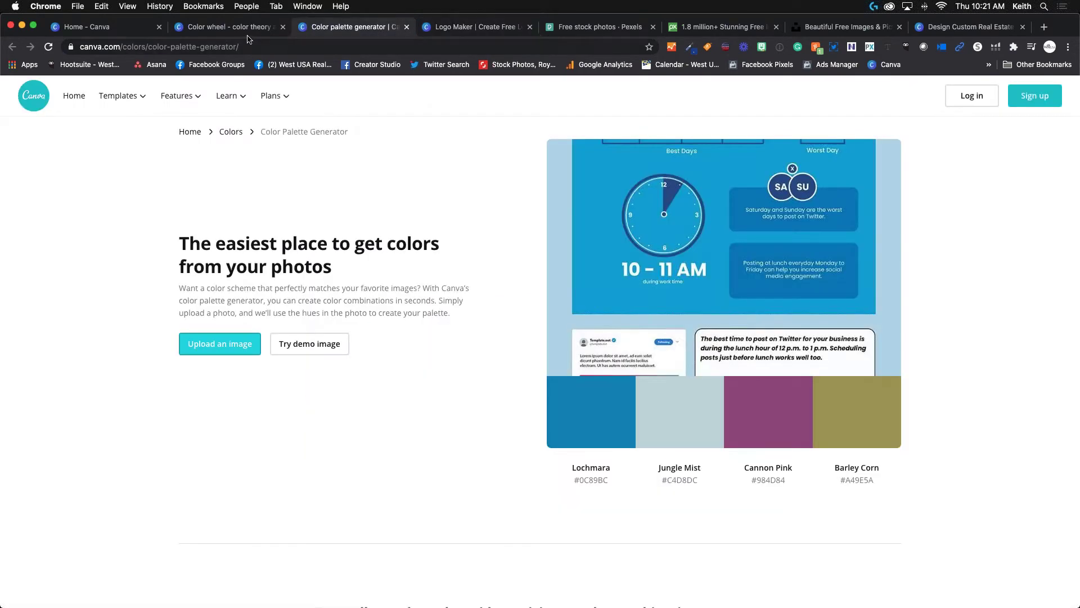
# Cycle through the Logo Maker, Color palette generator and Color wheel tabs.
pyautogui.hotkey('ctrl', 'shift', 'Tab')
pyautogui.hotkey('ctrl', 'Tab')
pyautogui.click(451, 31)
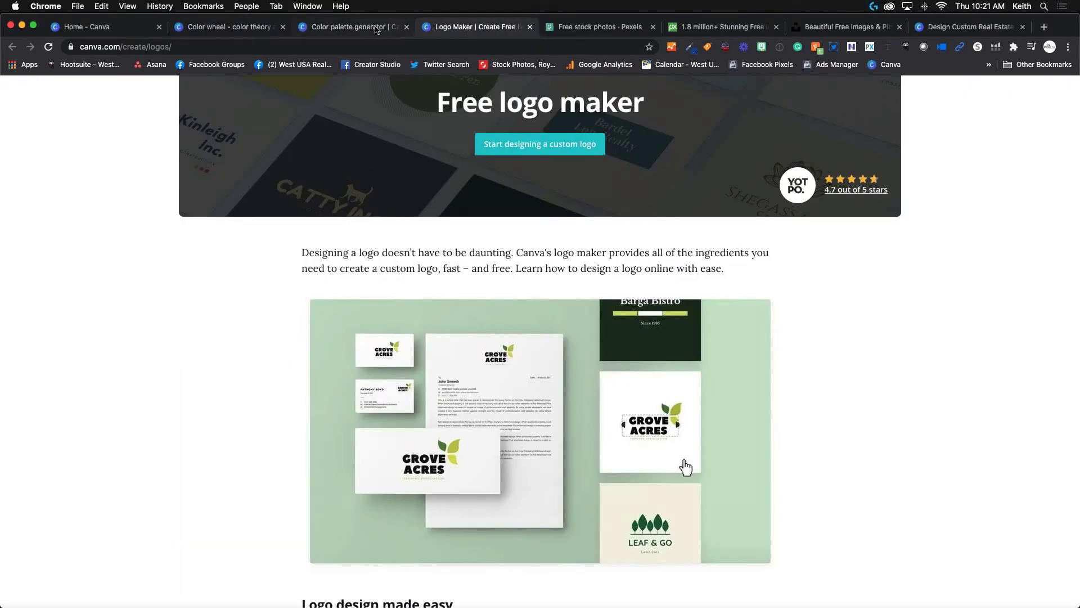
pyautogui.scroll(2, 317, 257)
pyautogui.scroll(2, 317, 257)
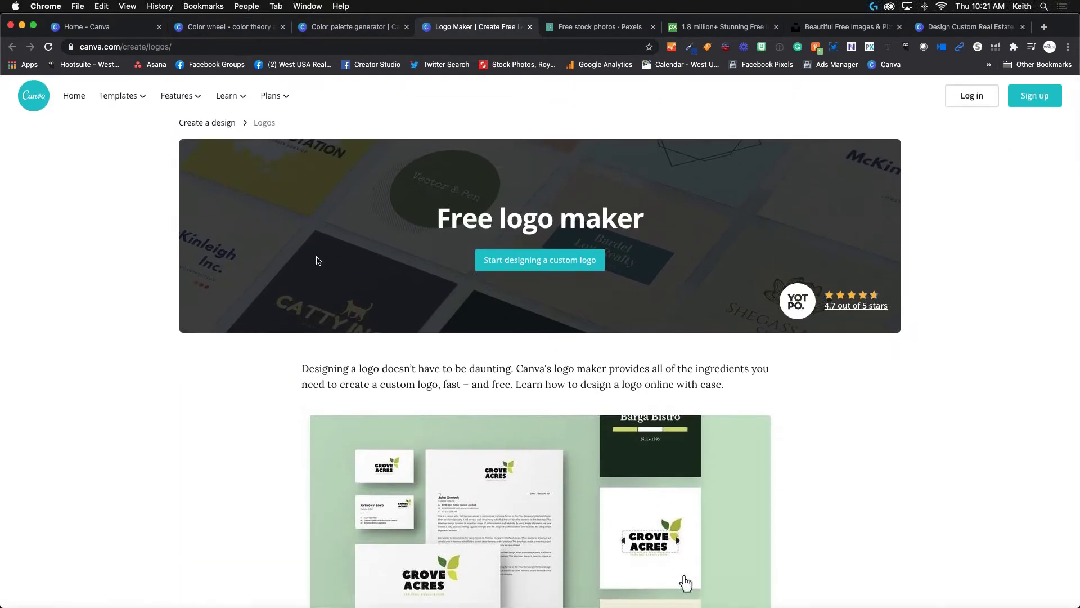
pyautogui.click(366, 35)
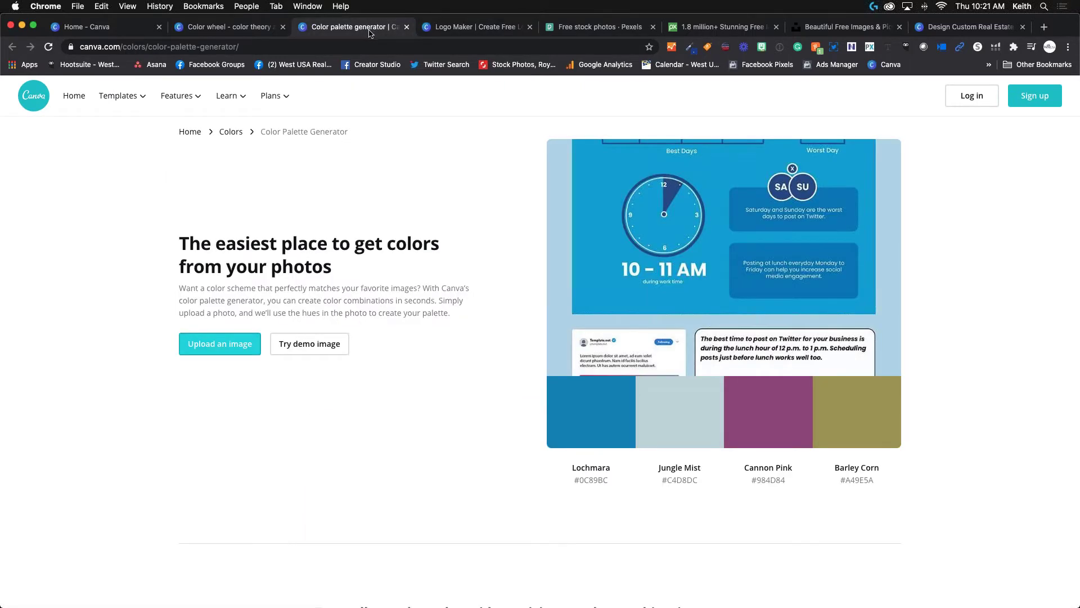
pyautogui.click(247, 34)
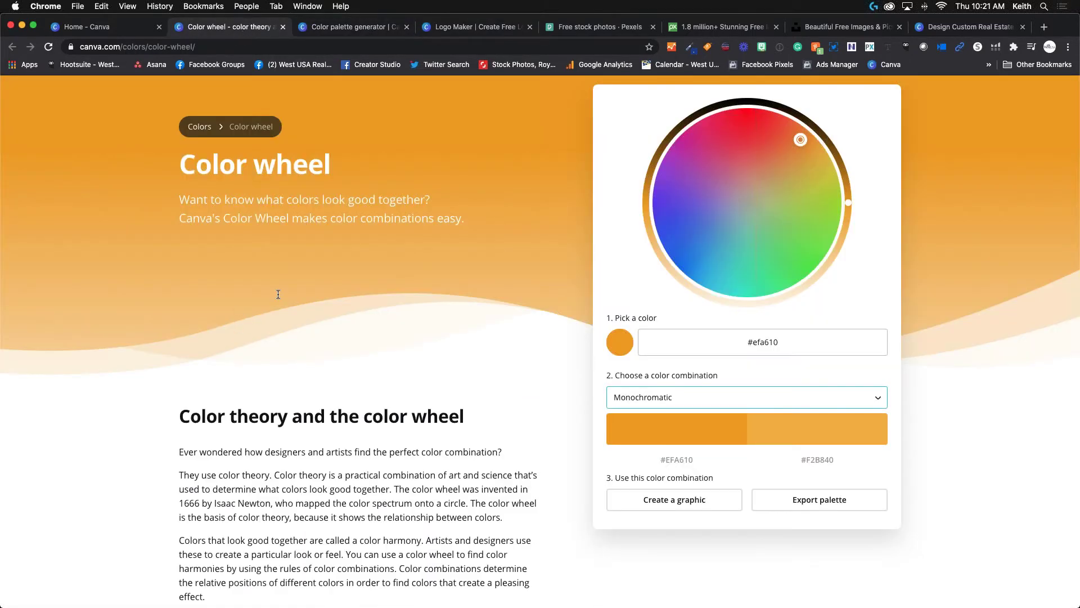
# Return to the Canva home dashboard and focus the design search box.
pyautogui.click(110, 31)
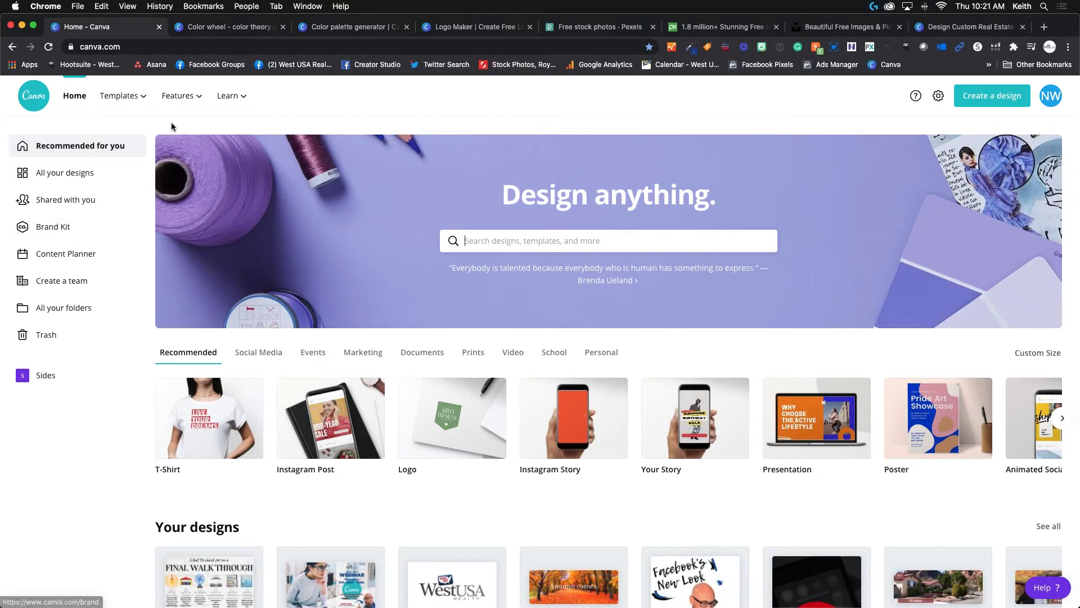
pyautogui.moveTo(122, 96)
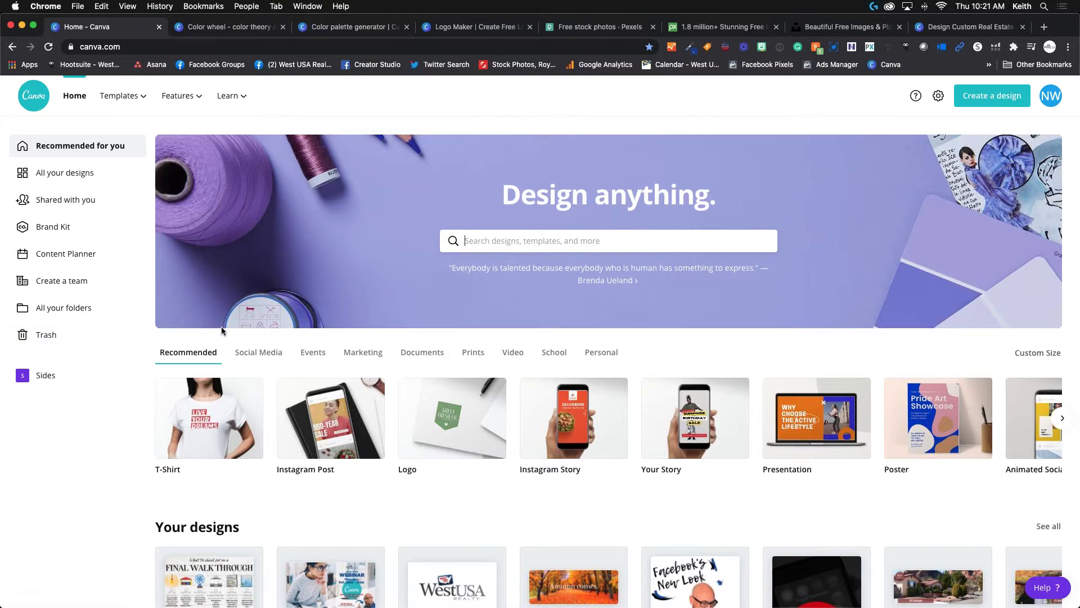
pyautogui.scroll(-2, 204, 321)
pyautogui.scroll(2, 225, 317)
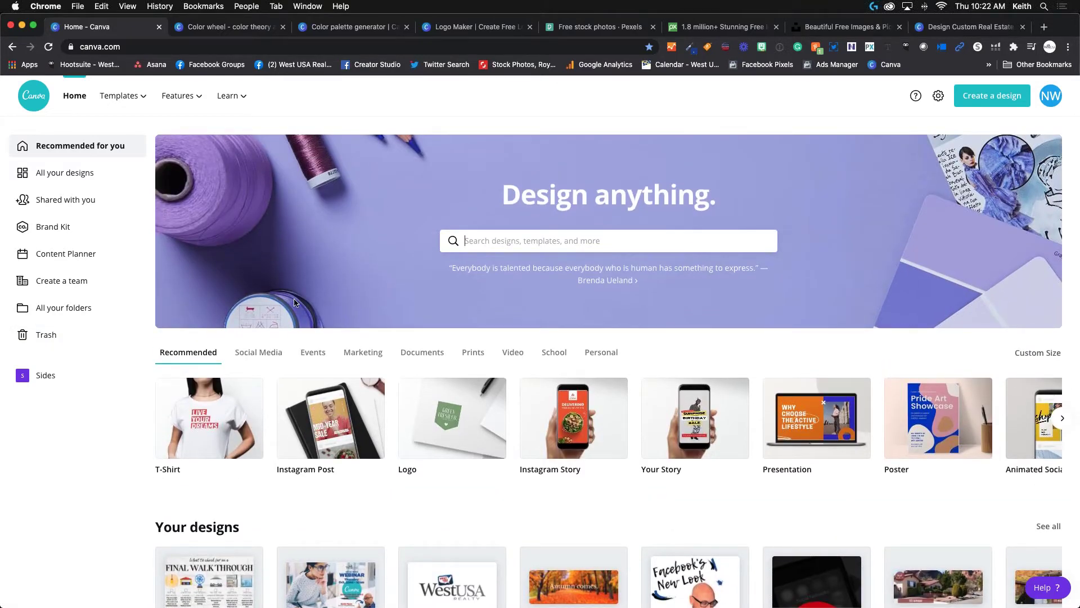
pyautogui.click(525, 242)
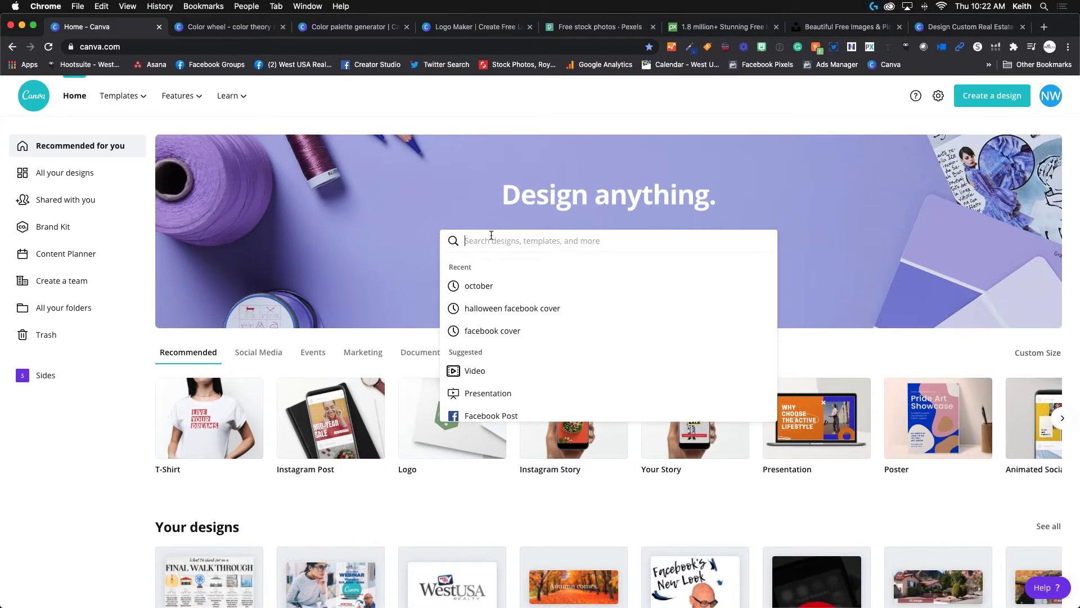
# Search the templates for 'halloween', correcting the typos along the way.
pyautogui.write('hallo')
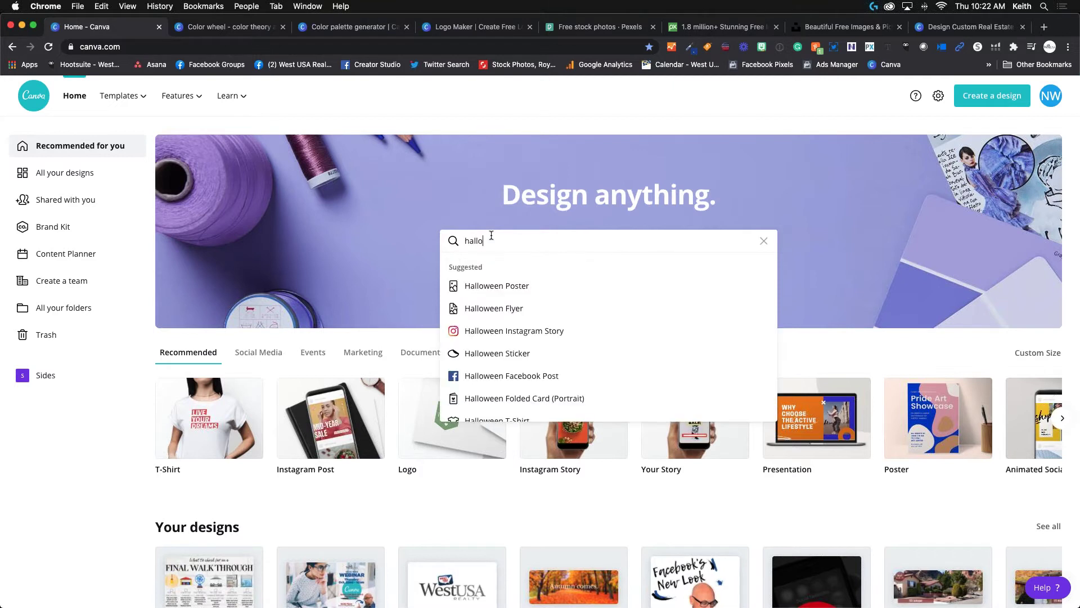
pyautogui.write('e')
pyautogui.press('BackSpace')
pyautogui.press('BackSpace')
pyautogui.write('o')
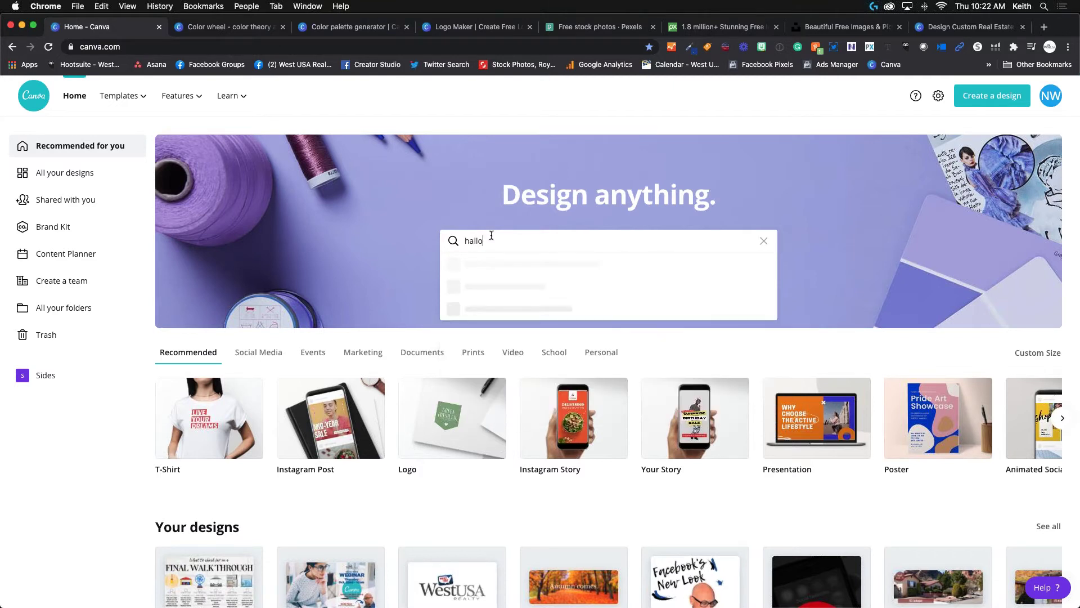
pyautogui.write('w')
pyautogui.press('BackSpace')
pyautogui.press('BackSpace')
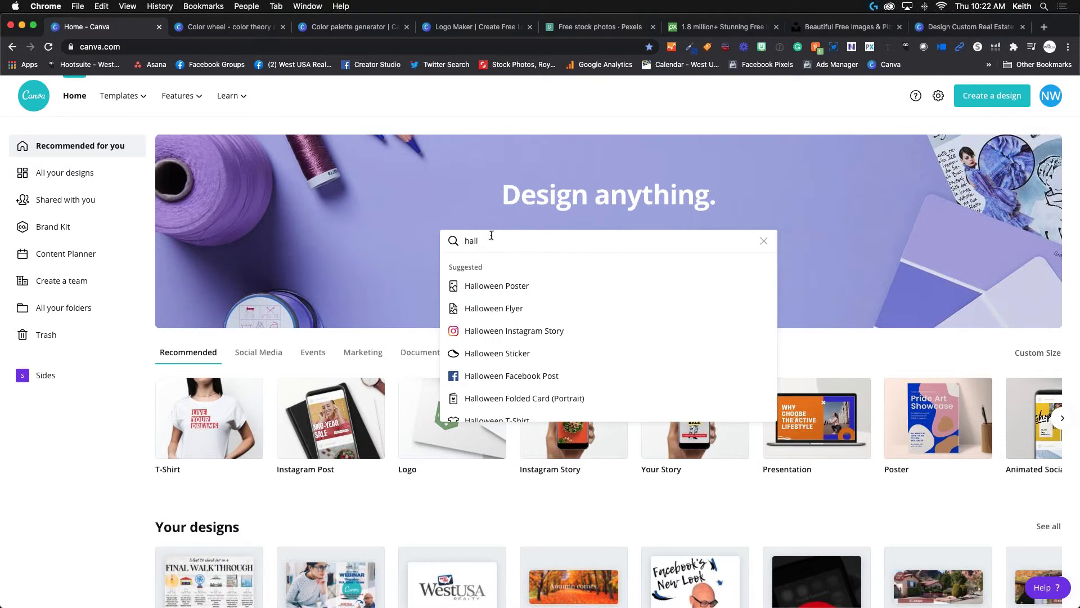
pyautogui.press('BackSpace')
pyautogui.press('BackSpace')
pyautogui.press('BackSpace')
pyautogui.press('BackSpace')
pyautogui.write('hall')
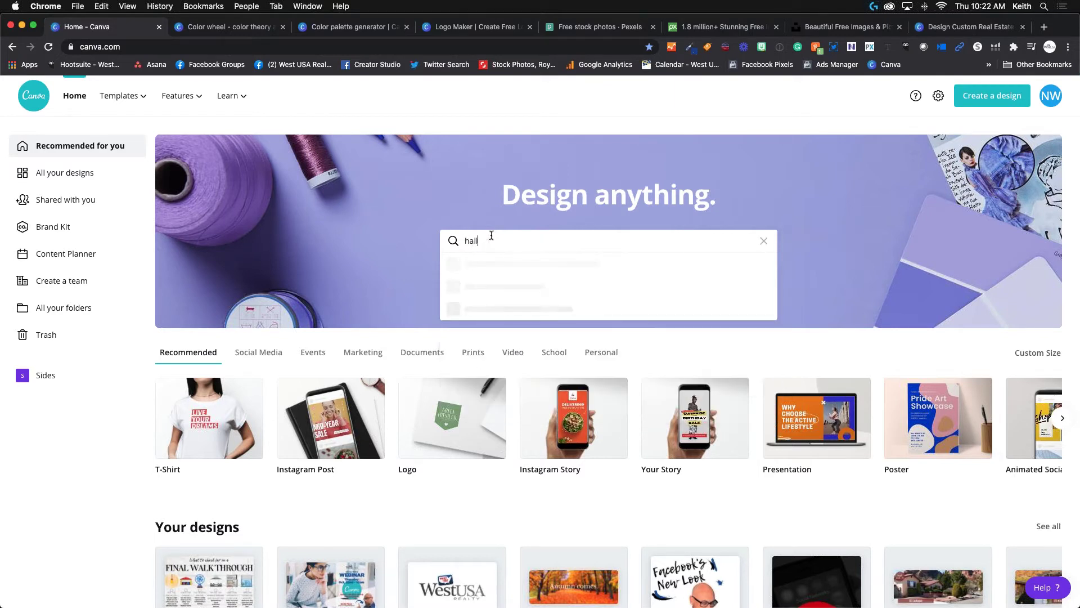
pyautogui.write('oween')
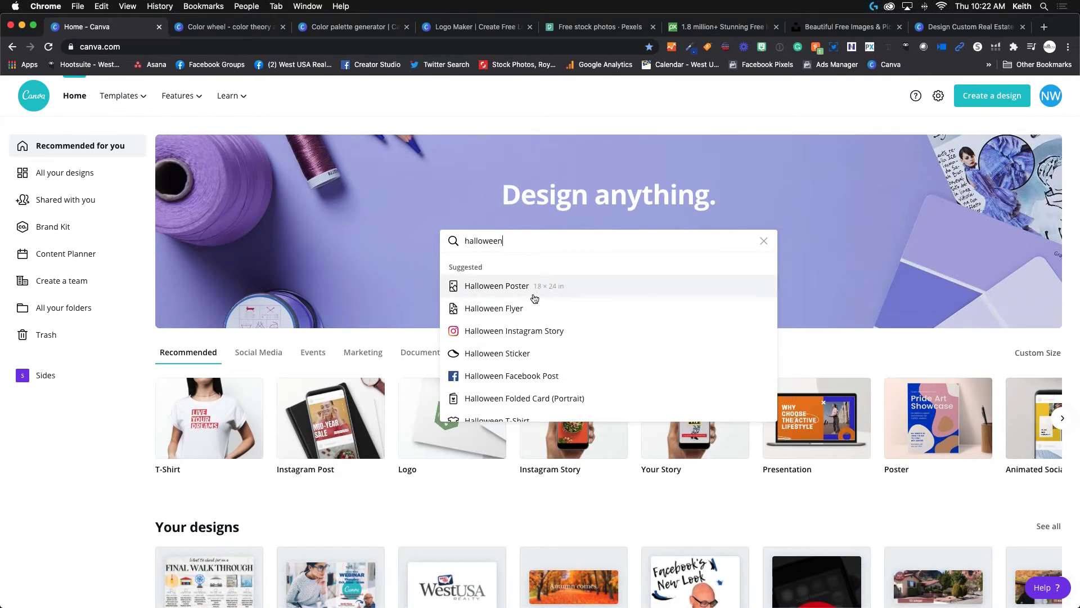
# Browse the halloween suggestions, then replace the query with 'facebook cover'.
pyautogui.scroll(-1, 516, 339)
pyautogui.scroll(-2, 518, 332)
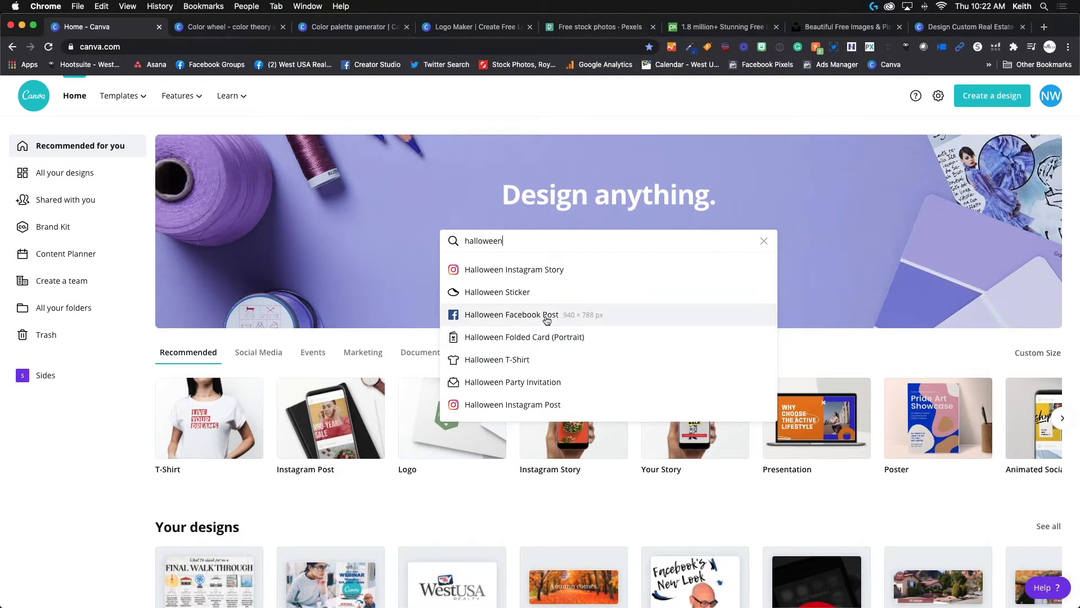
pyautogui.scroll(-1, 541, 335)
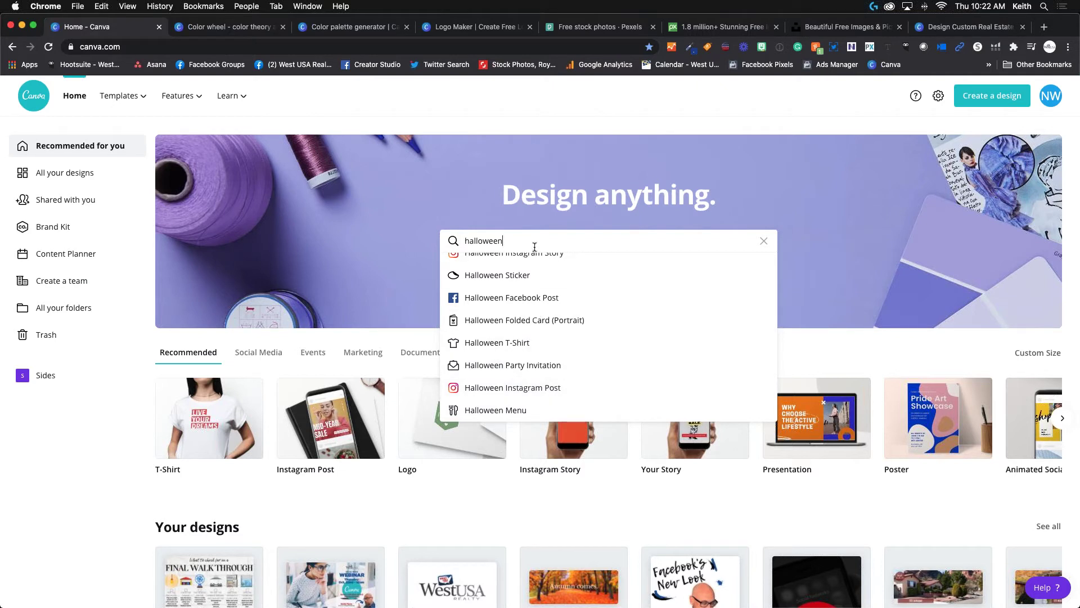
pyautogui.doubleClick(532, 242)
pyautogui.write('facebook')
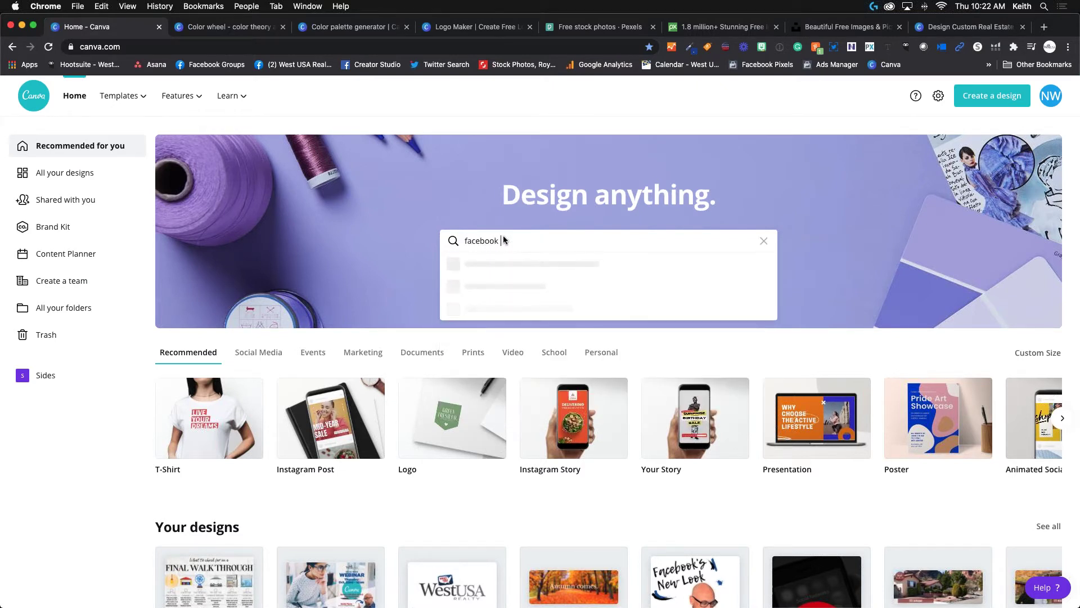
pyautogui.write(' cover')
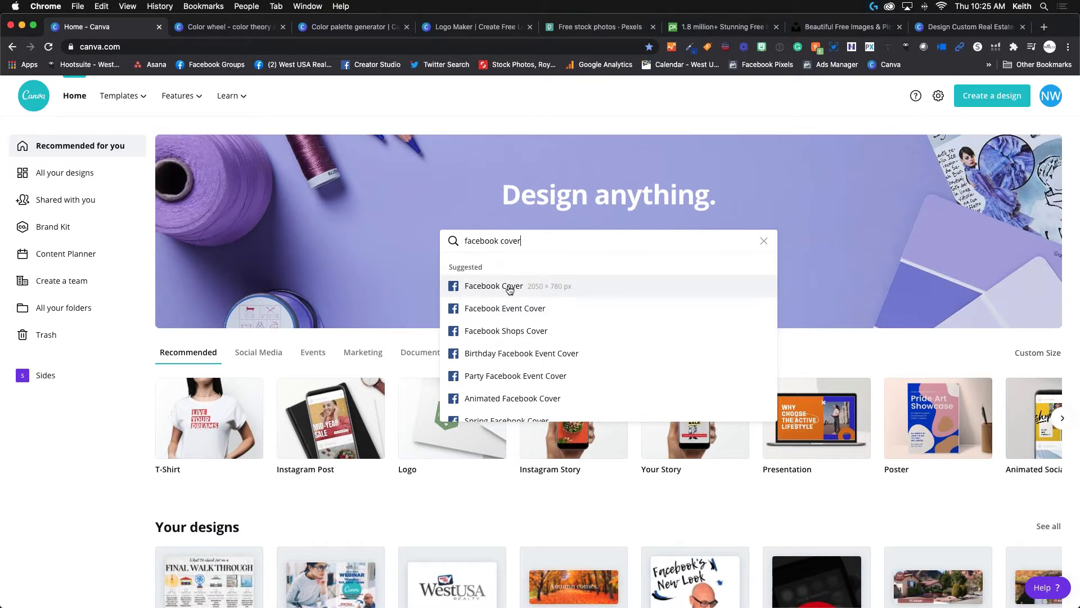
# Scroll through the Facebook Cover template gallery, then return to the Canva home page.
pyautogui.click(510, 290)
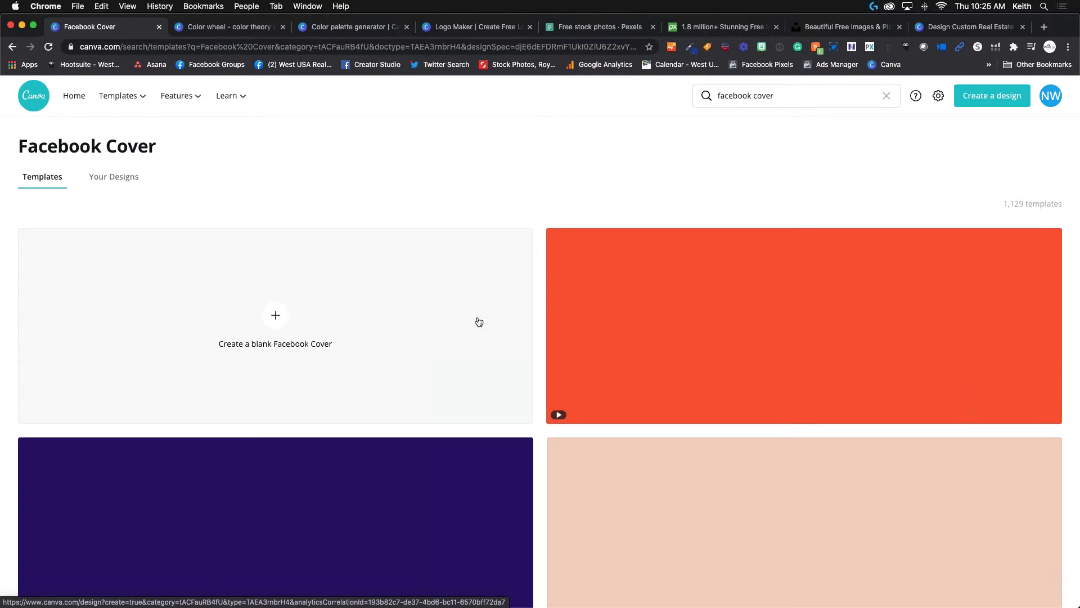
pyautogui.scroll(-5, 477, 337)
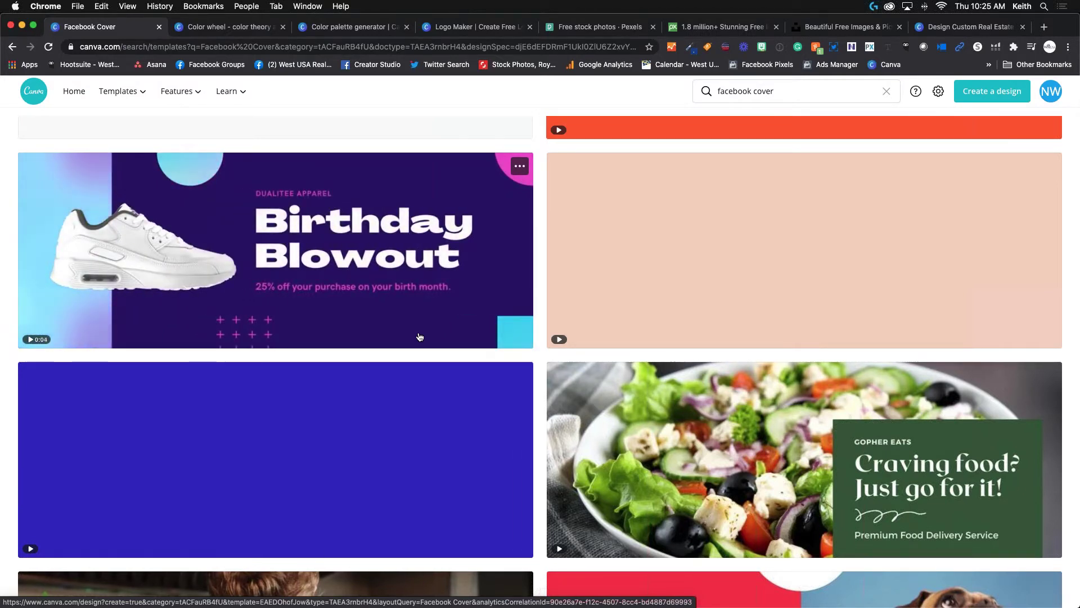
pyautogui.scroll(-3, 711, 350)
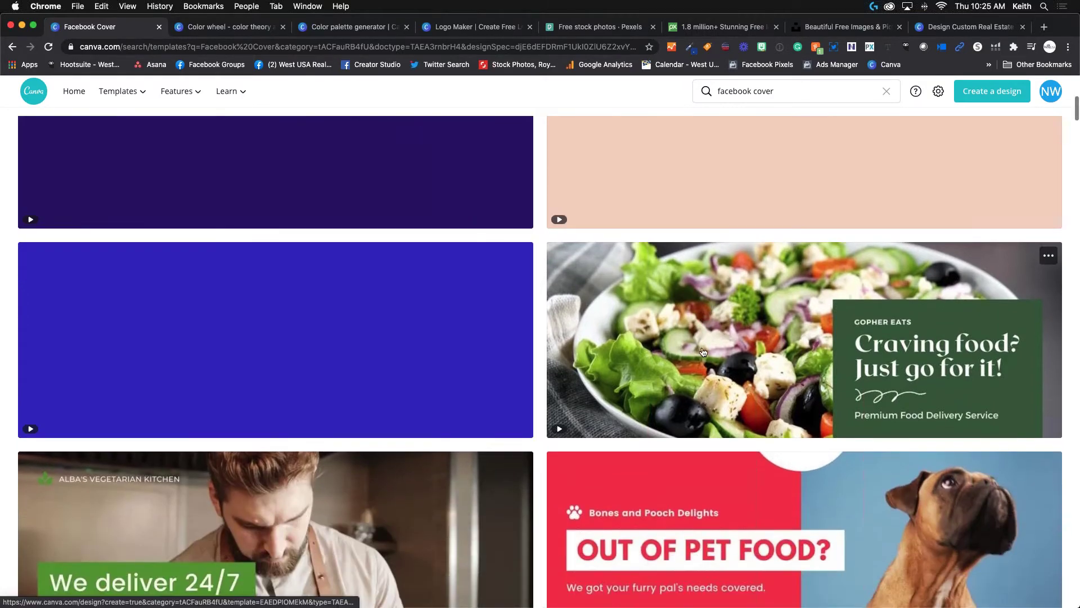
pyautogui.scroll(-5, 703, 351)
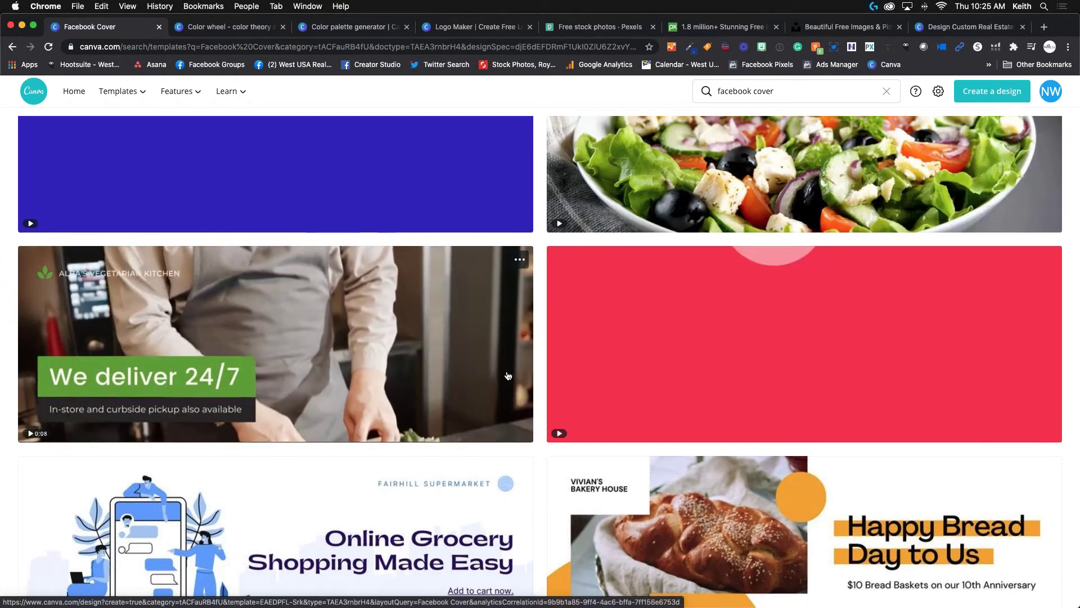
pyautogui.scroll(-5, 508, 375)
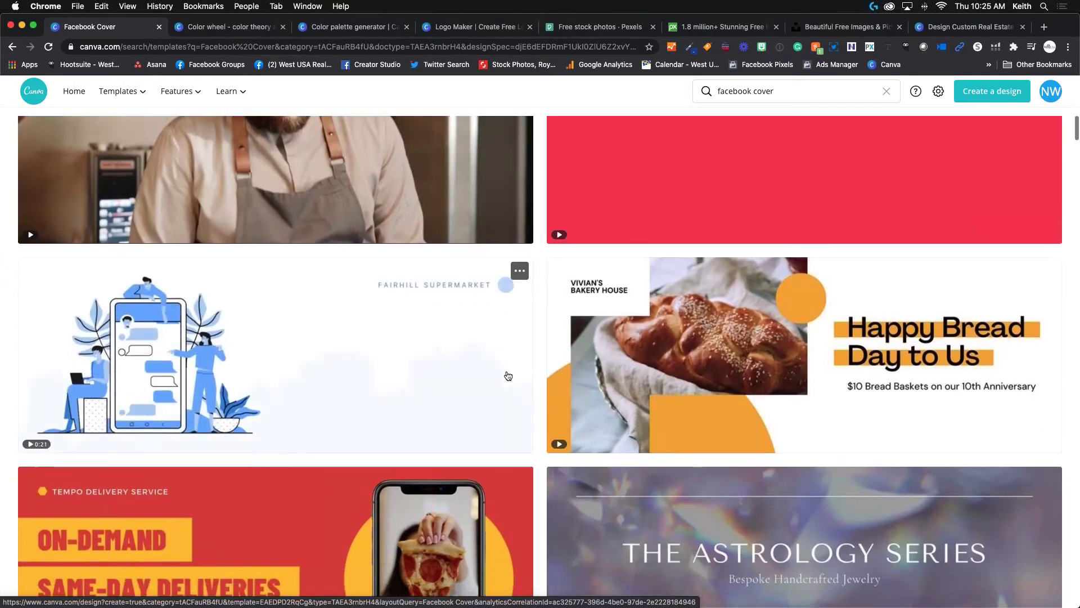
pyautogui.scroll(-4, 508, 375)
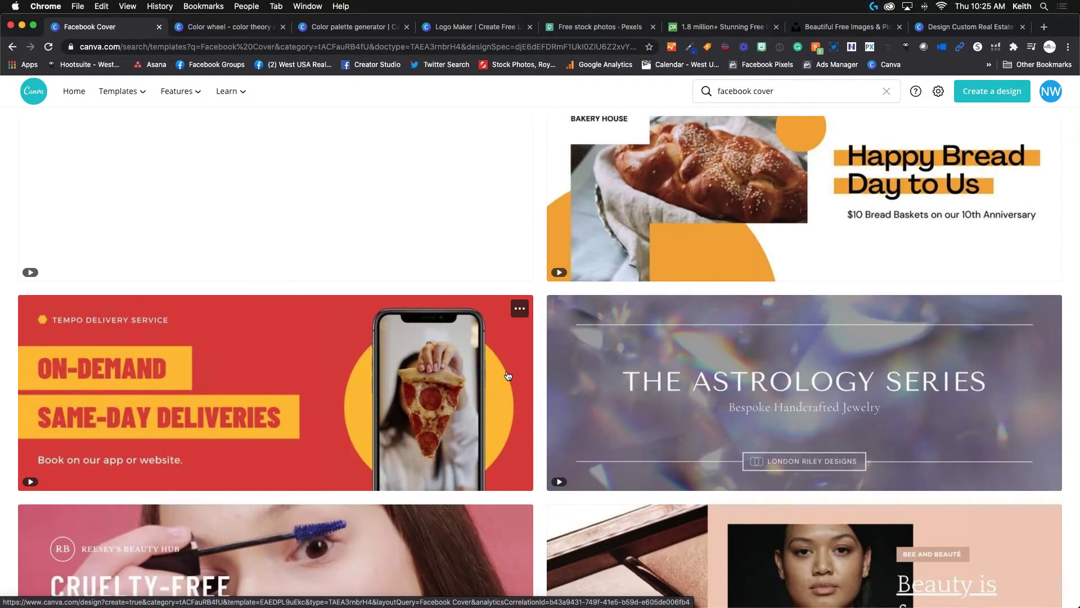
pyautogui.scroll(-8, 510, 358)
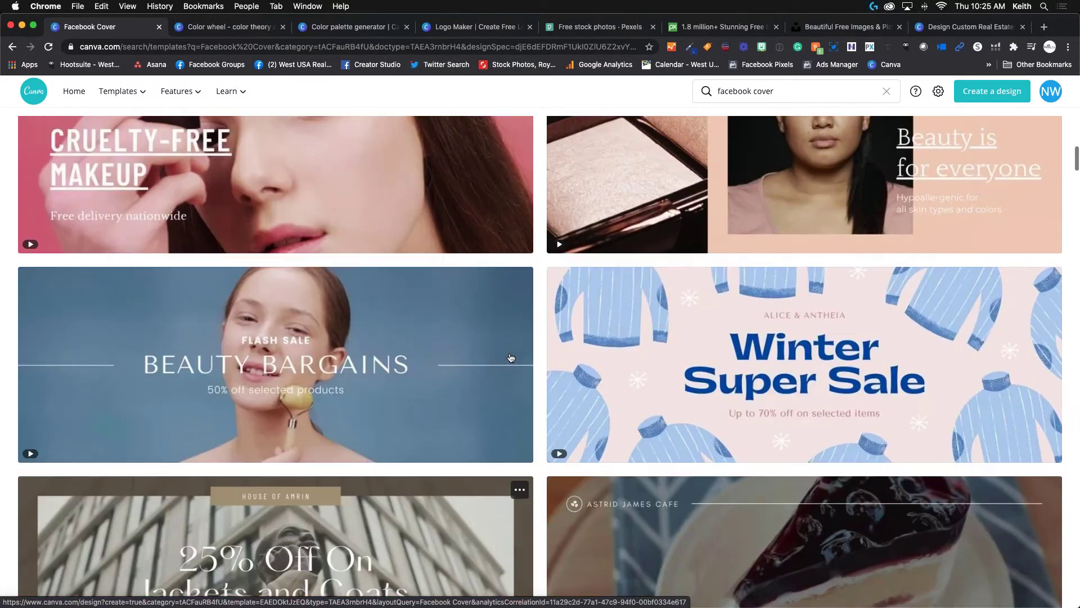
pyautogui.scroll(10, 514, 374)
pyautogui.scroll(-12, 514, 374)
pyautogui.scroll(15, 516, 374)
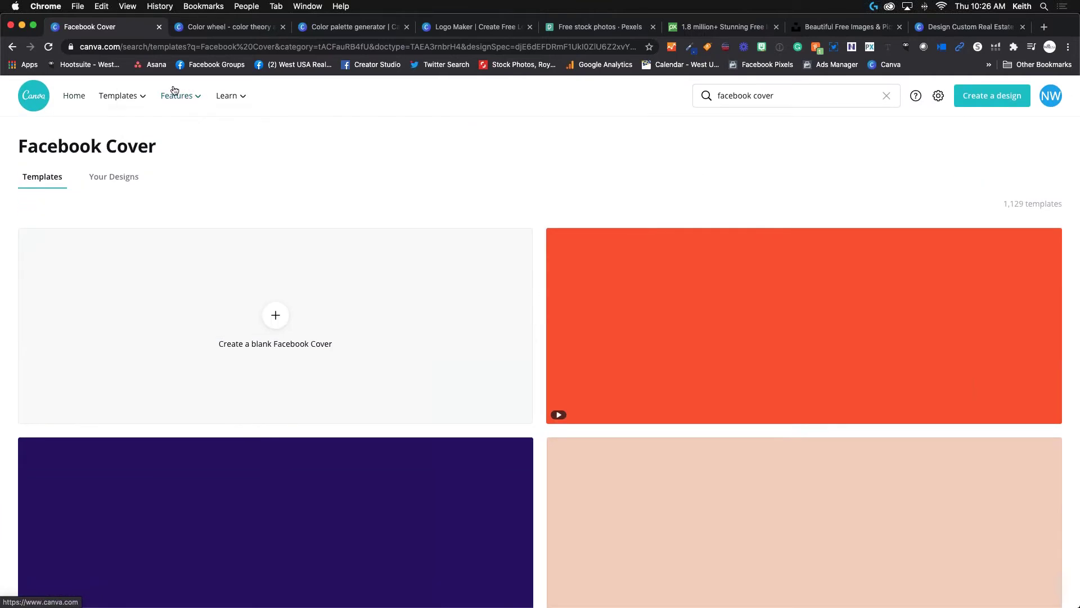
pyautogui.click(12, 47)
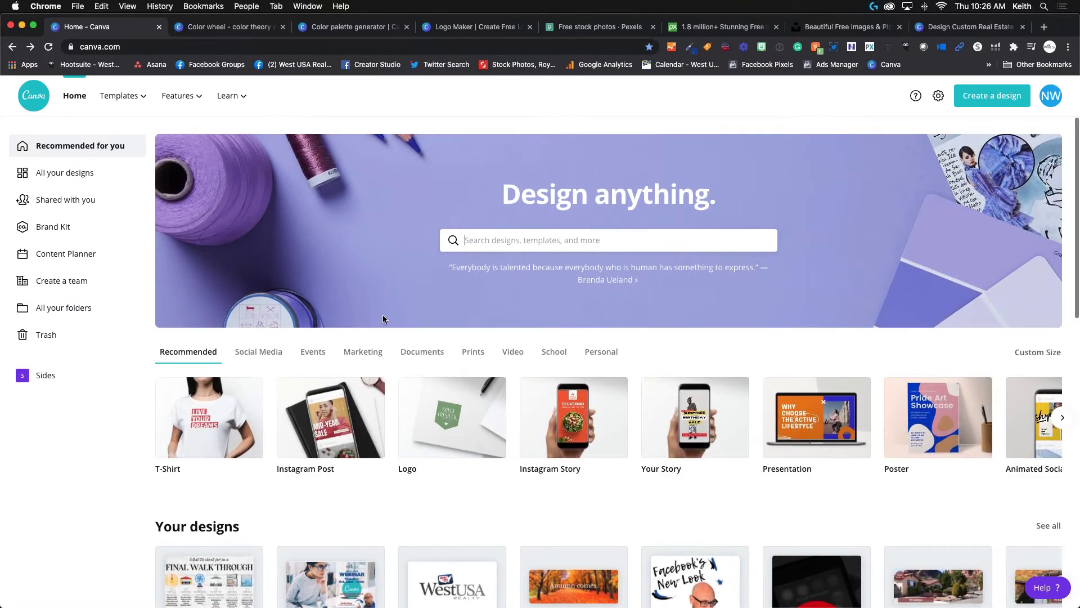
# Scroll the home page and page back and forth through the Your designs carousel.
pyautogui.scroll(-5, 383, 319)
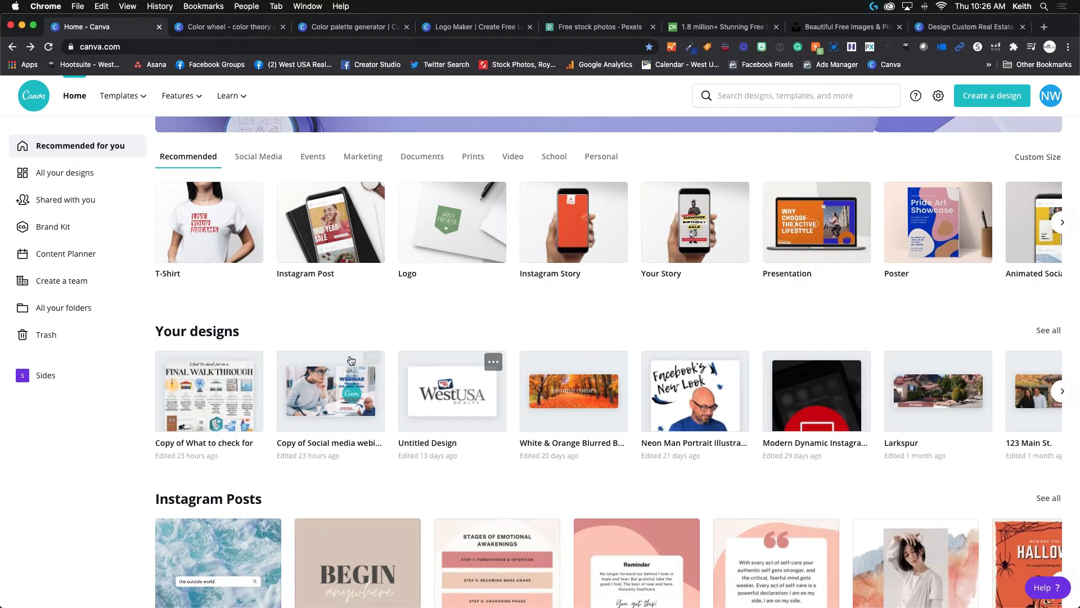
pyautogui.scroll(3, 306, 288)
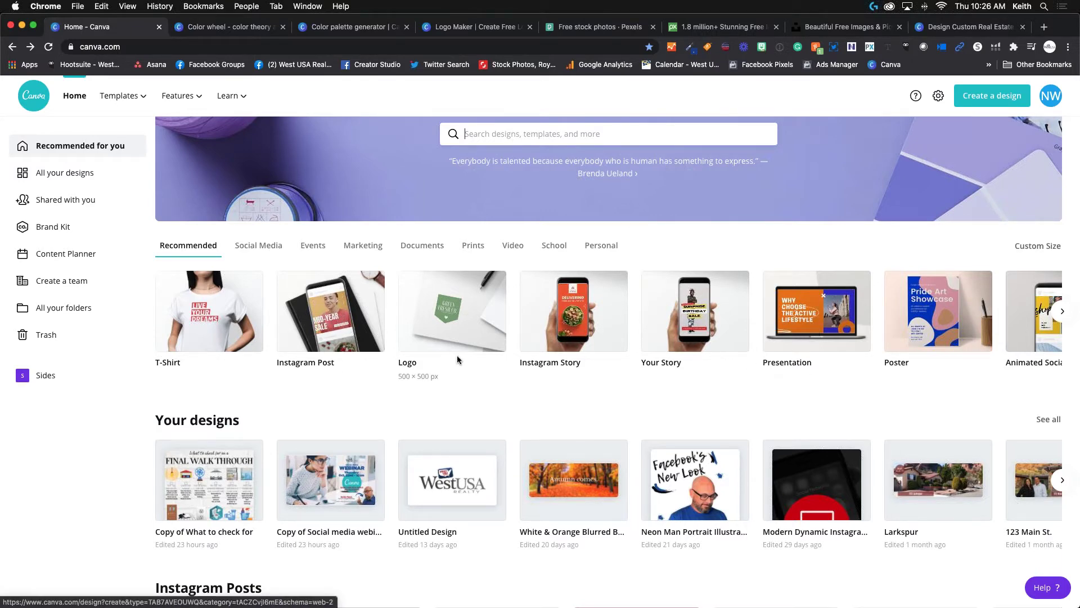
pyautogui.scroll(-5, 457, 355)
pyautogui.scroll(3, 459, 361)
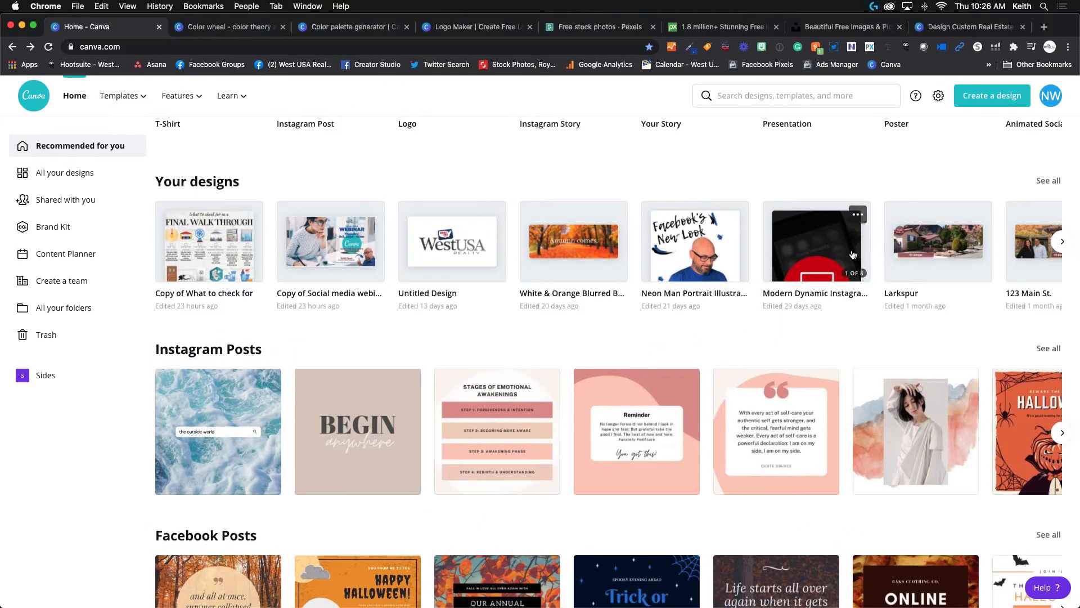
pyautogui.click(1054, 240)
pyautogui.click(1061, 241)
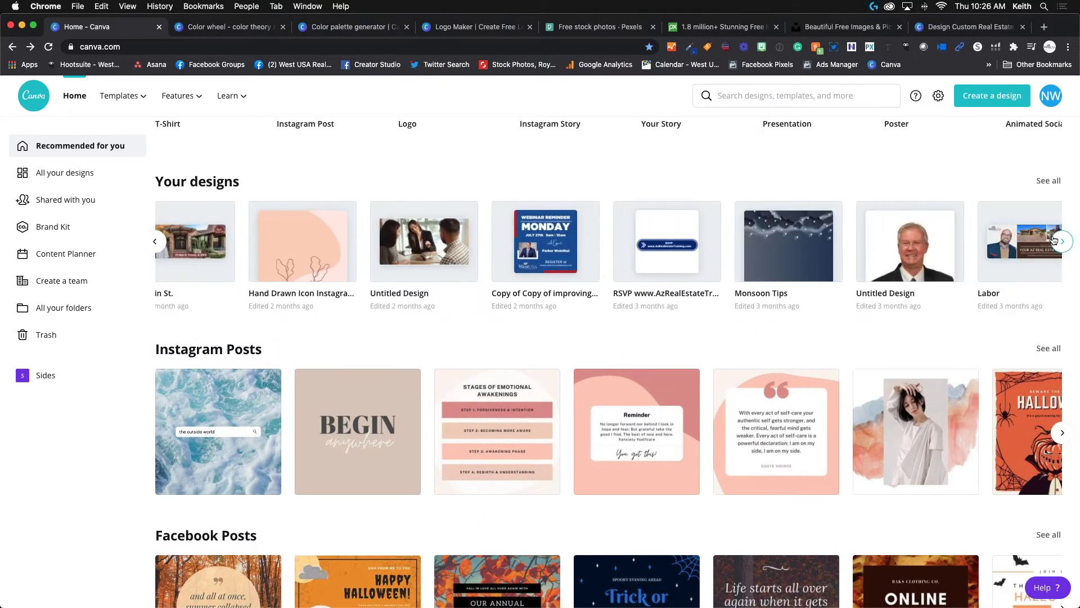
pyautogui.click(155, 241)
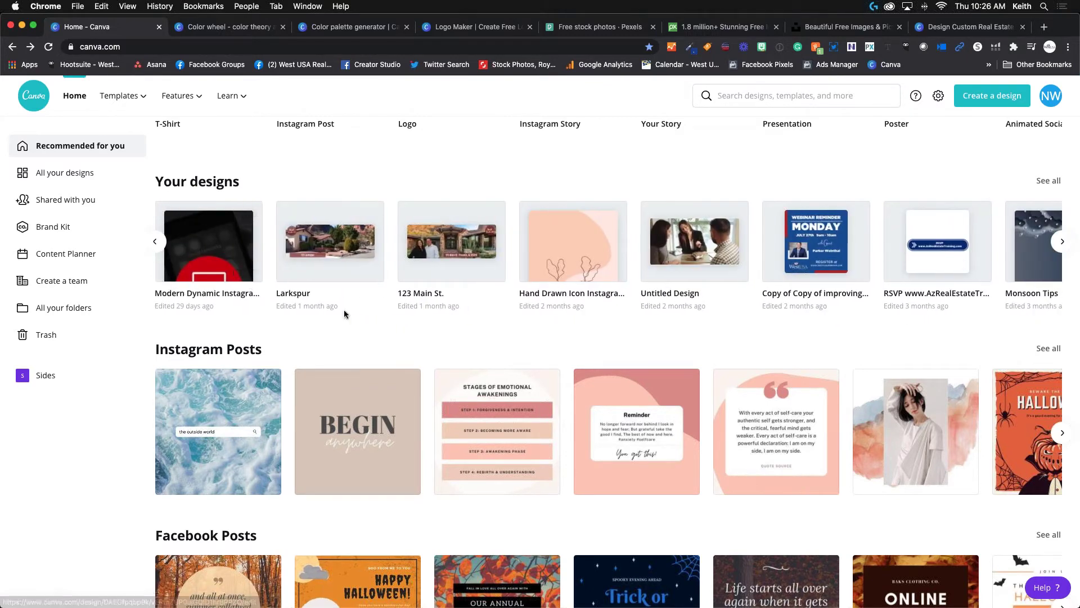
# Scroll the home page, then search templates for 'facebook oover halloween'.
pyautogui.scroll(-3, 346, 312)
pyautogui.scroll(-1, 346, 315)
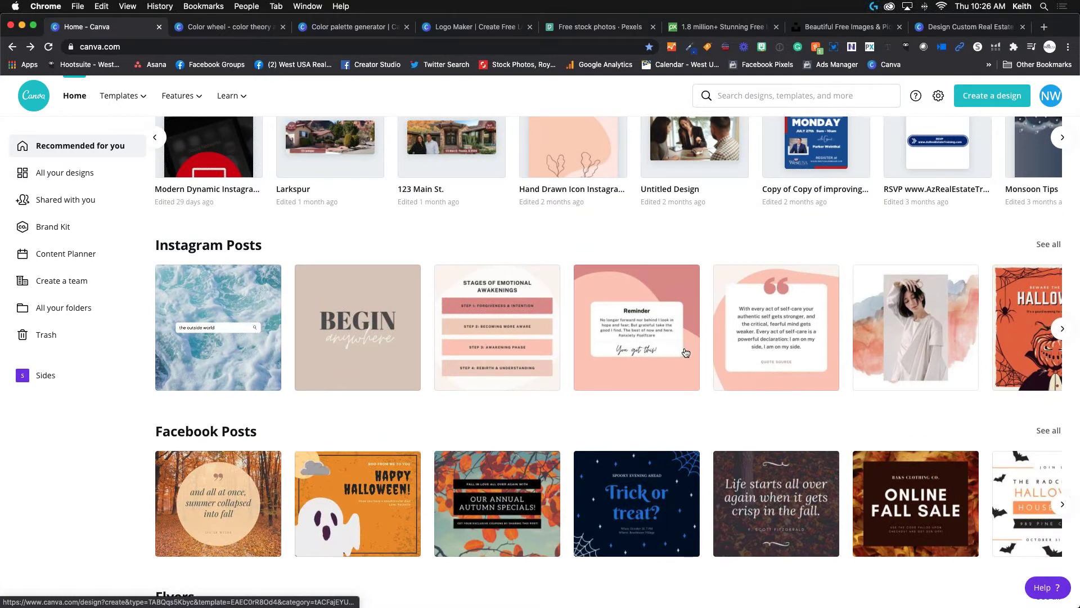
pyautogui.scroll(-6, 205, 389)
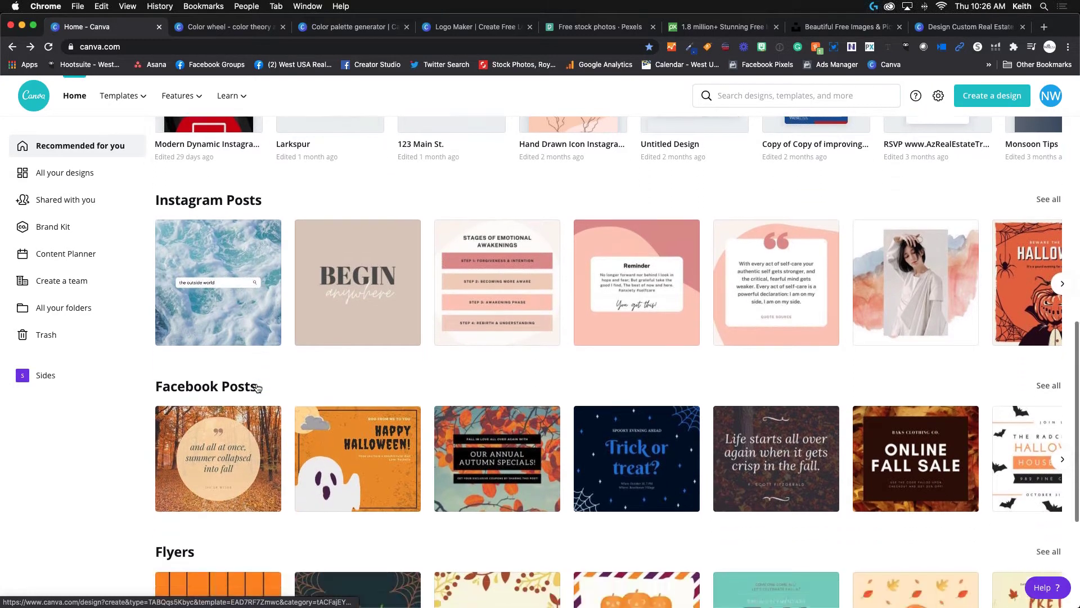
pyautogui.scroll(-3, 250, 380)
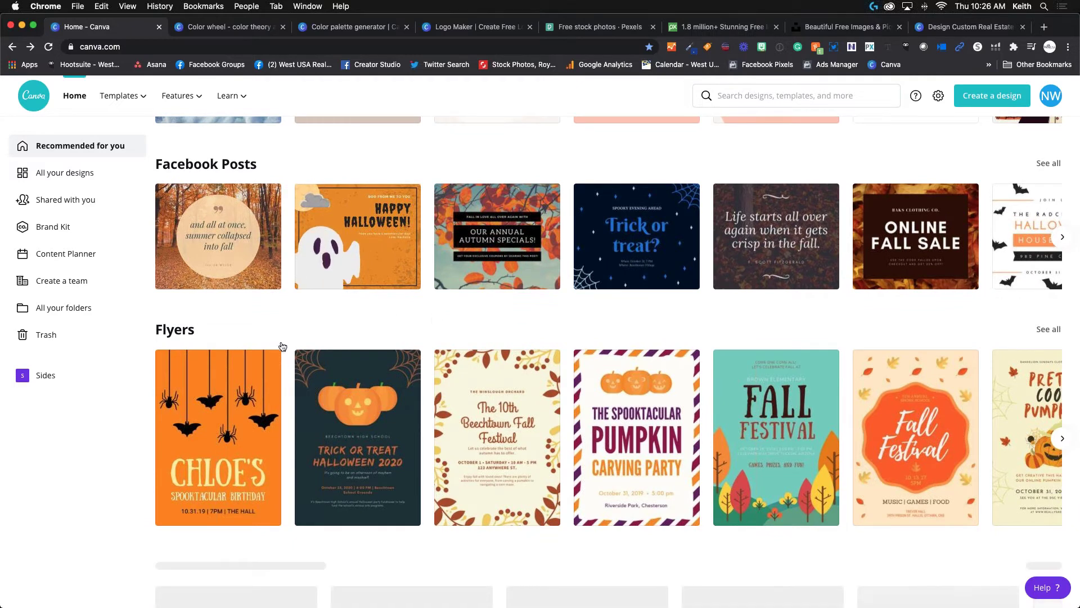
pyautogui.scroll(10, 454, 314)
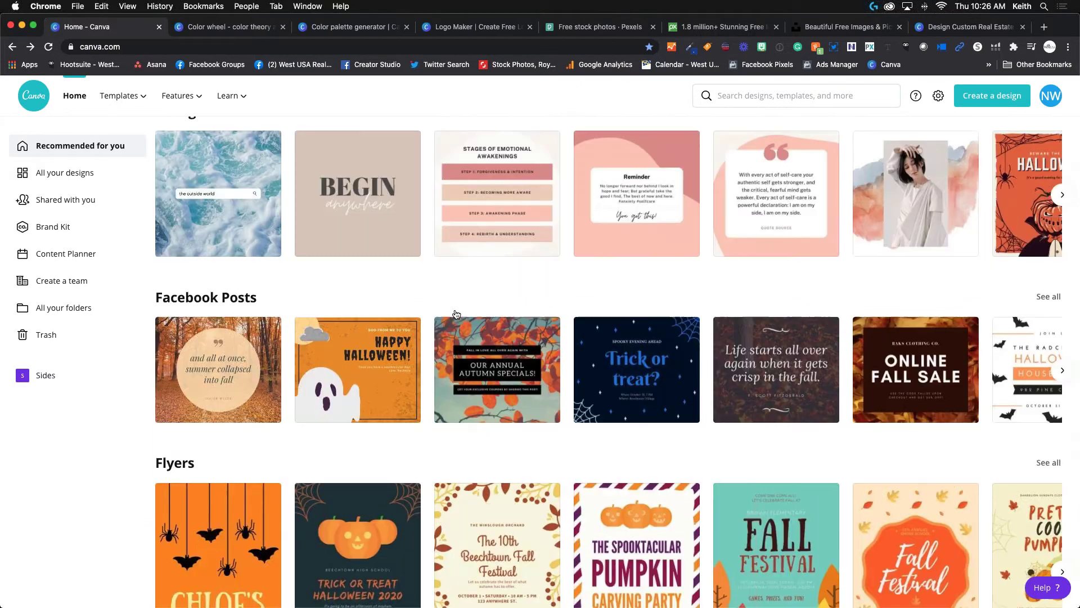
pyautogui.click(532, 239)
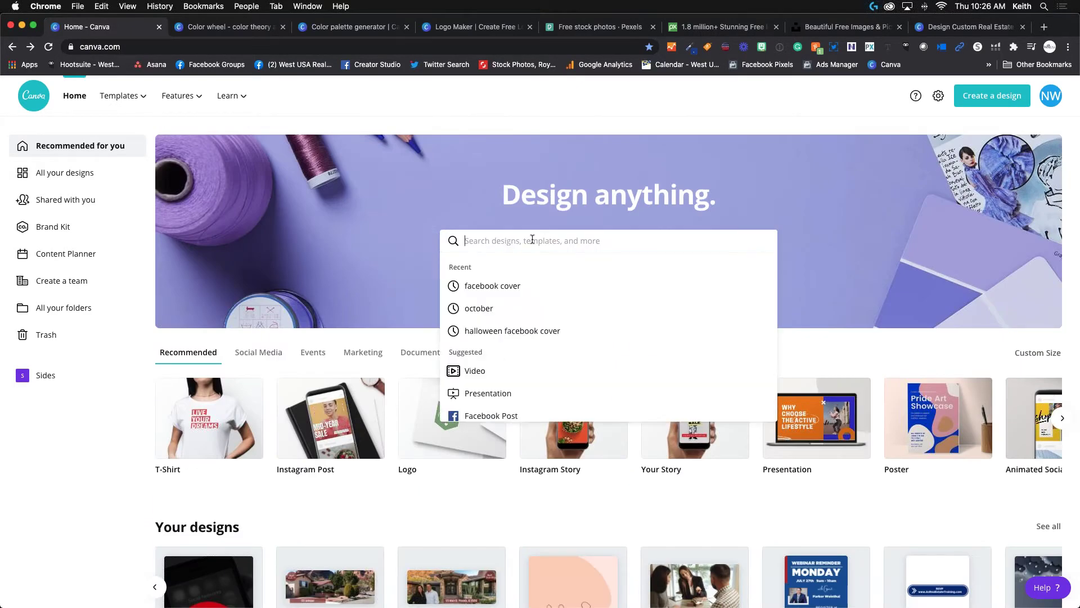
pyautogui.write('facebook o')
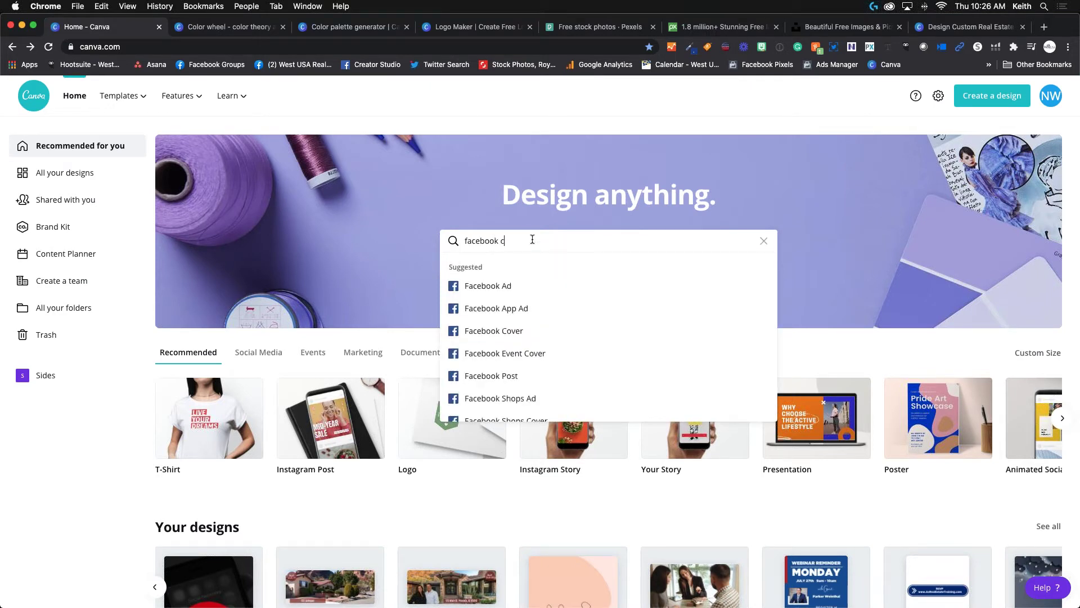
pyautogui.write('over ha')
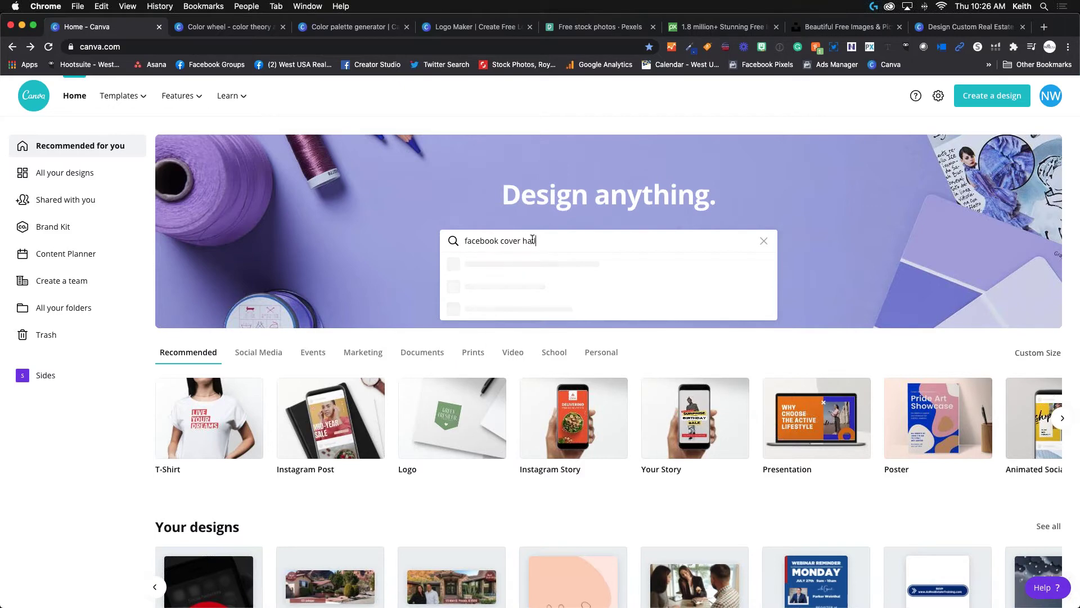
pyautogui.write('lloween')
pyautogui.press('Return')
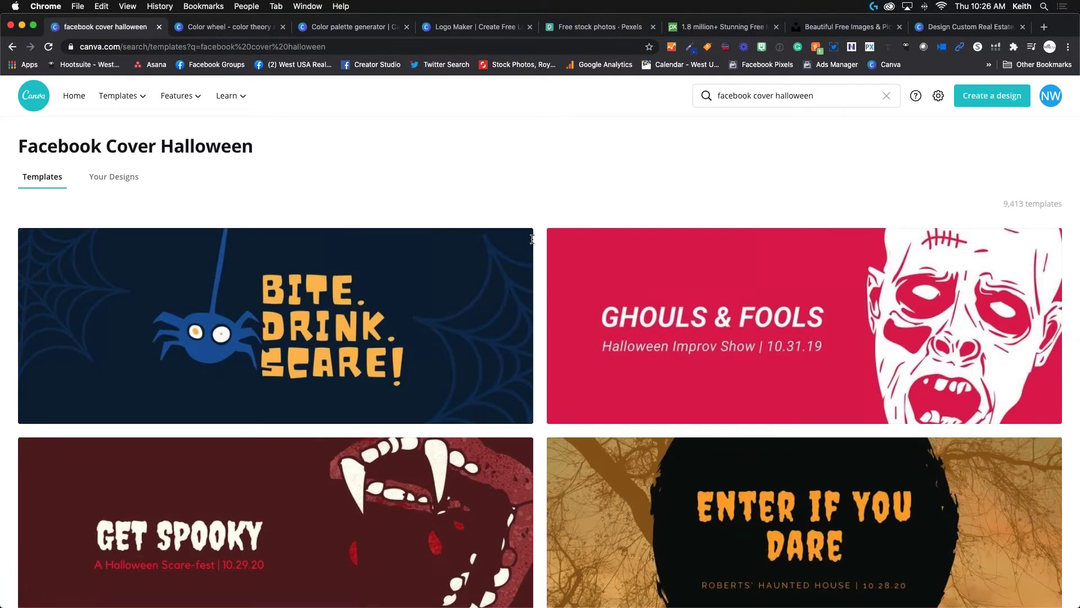
pyautogui.moveTo(533, 243)
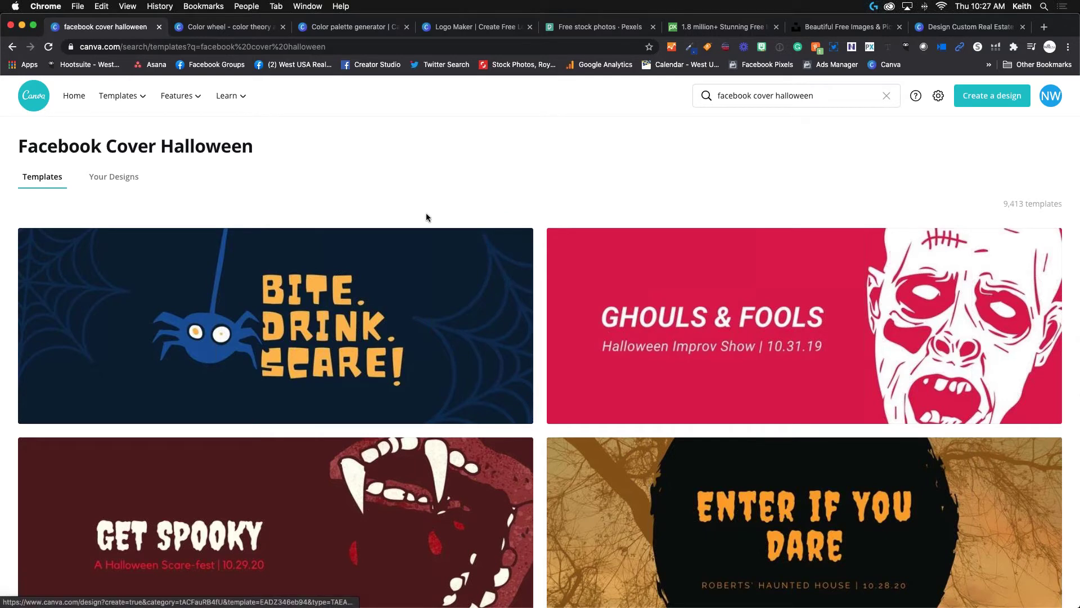
pyautogui.scroll(-5, 390, 190)
pyautogui.scroll(-3, 392, 199)
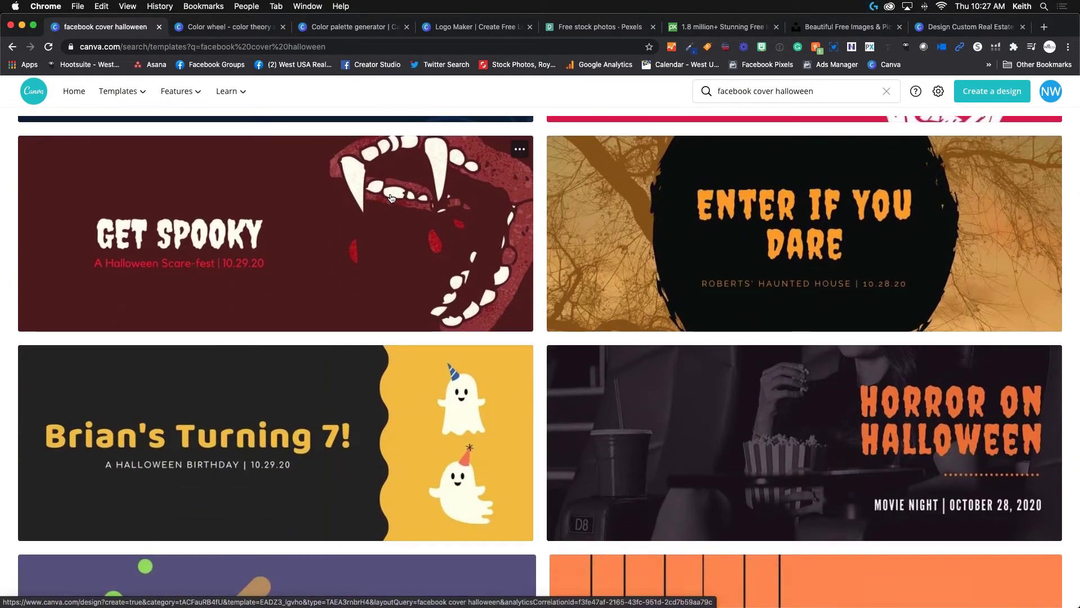
pyautogui.scroll(-10, 418, 220)
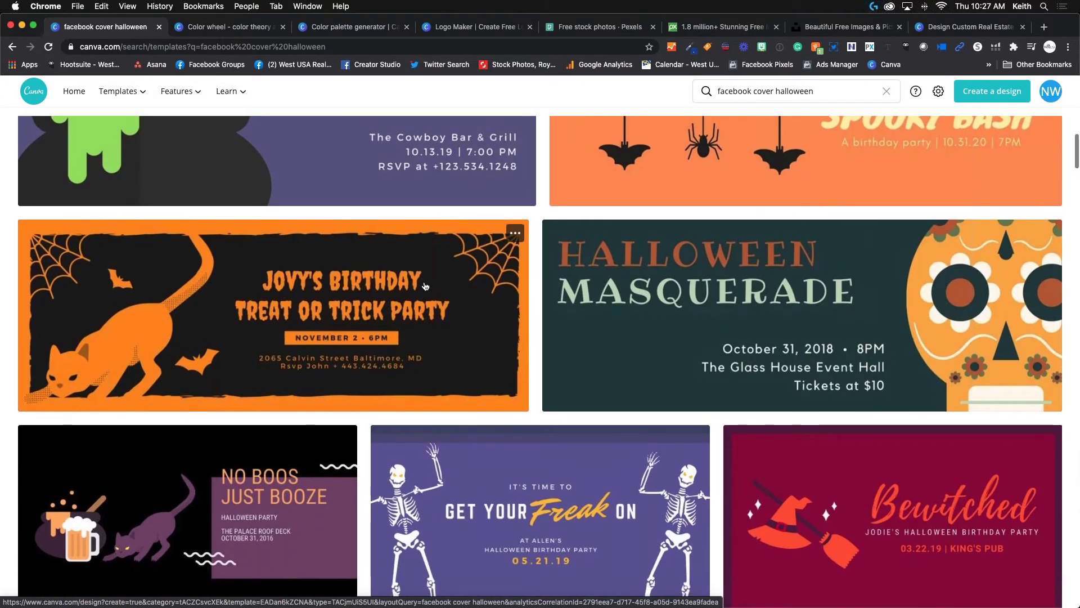
pyautogui.scroll(1, 419, 283)
pyautogui.scroll(2, 425, 286)
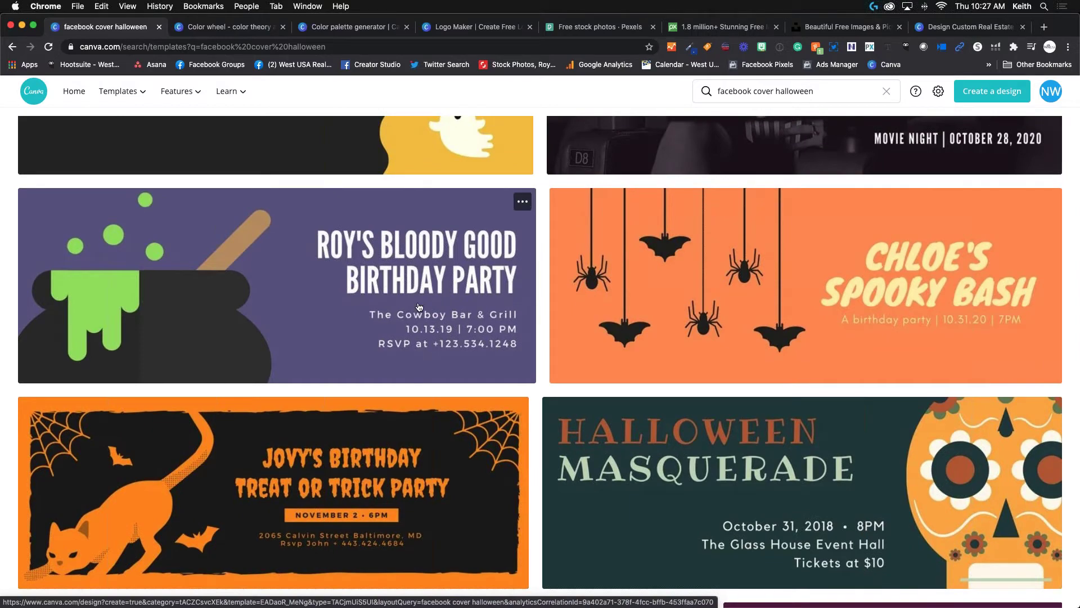
pyautogui.scroll(-6, 419, 306)
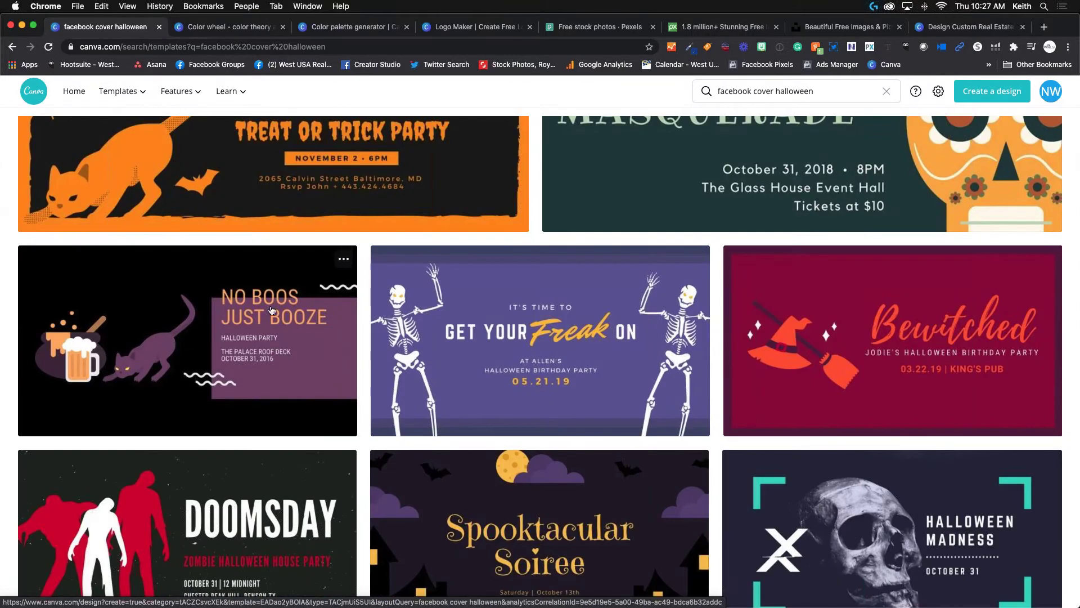
pyautogui.scroll(-5, 515, 329)
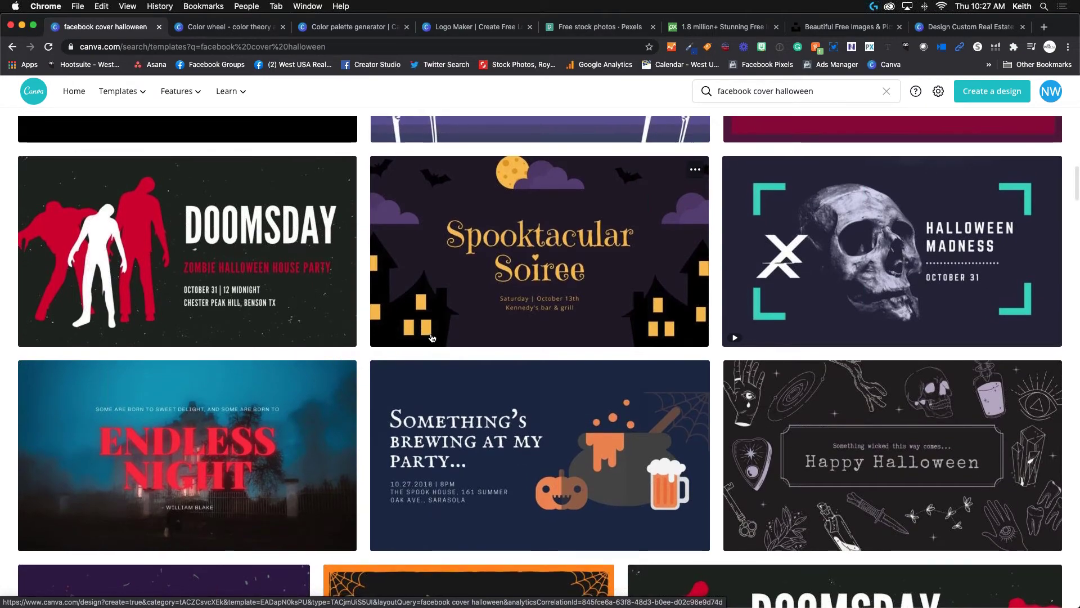
pyautogui.scroll(6, 432, 337)
pyautogui.scroll(10, 432, 337)
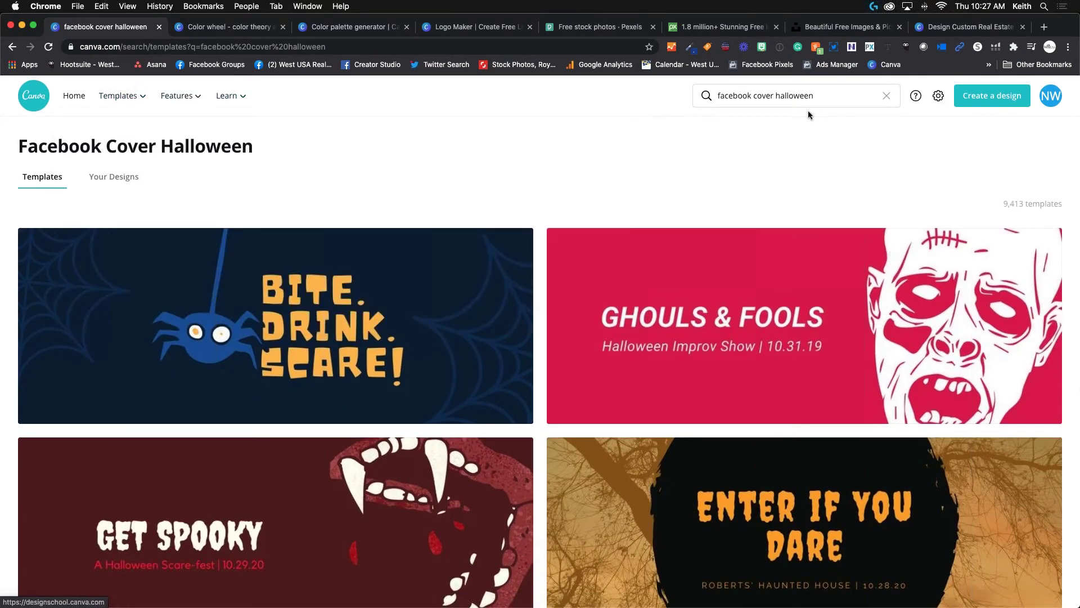
# Search templates for 'facebook cover' and create a blank Facebook Cover design.
pyautogui.click(830, 94)
pyautogui.press('BackSpace')
pyautogui.press('BackSpace')
pyautogui.press('BackSpace')
pyautogui.press('BackSpace')
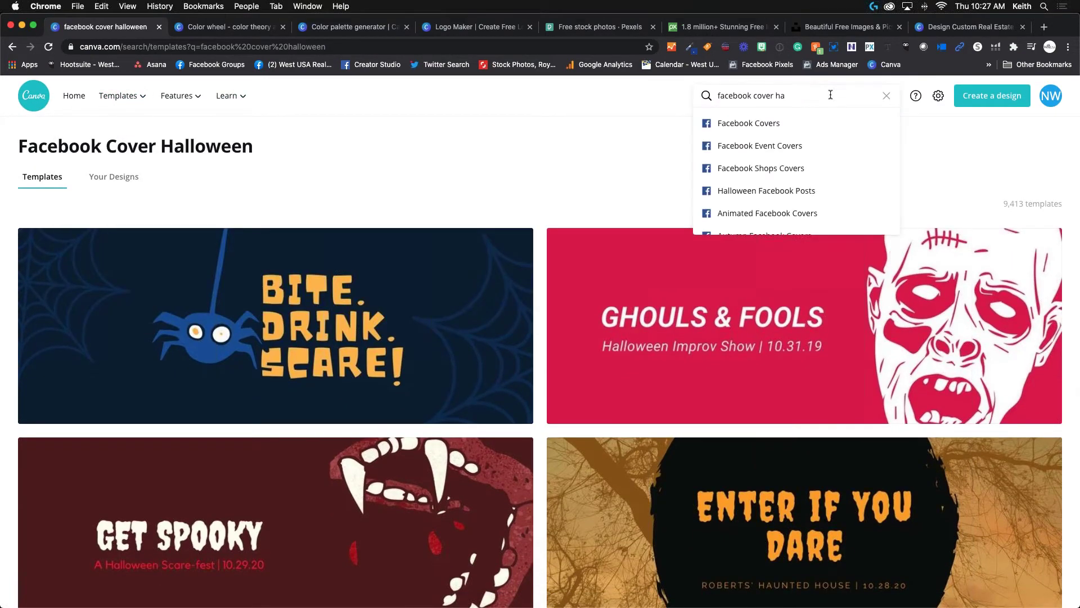
pyautogui.press('Return')
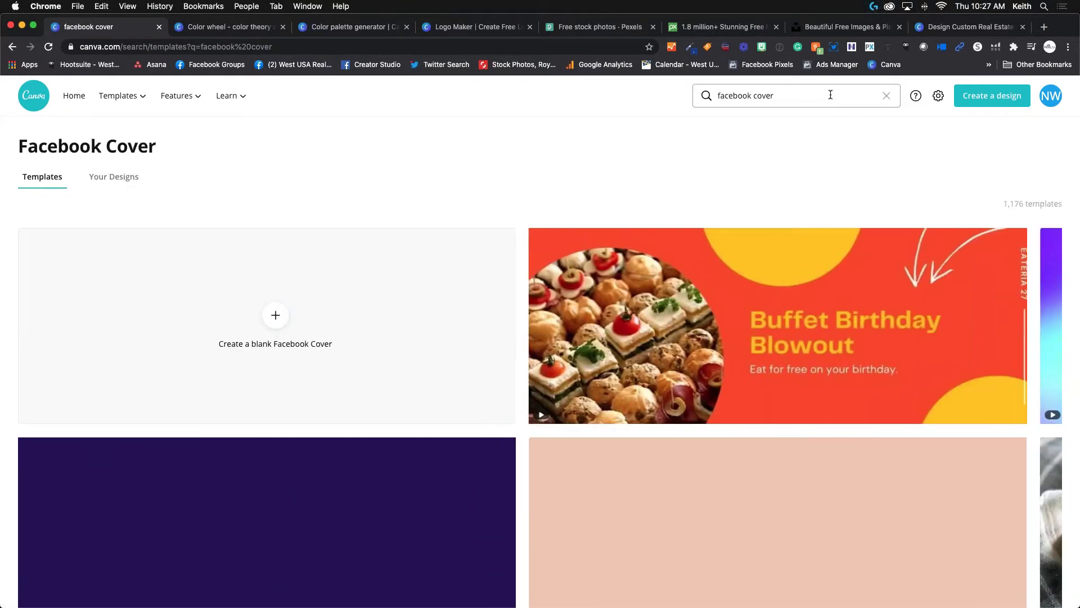
pyautogui.click(275, 316)
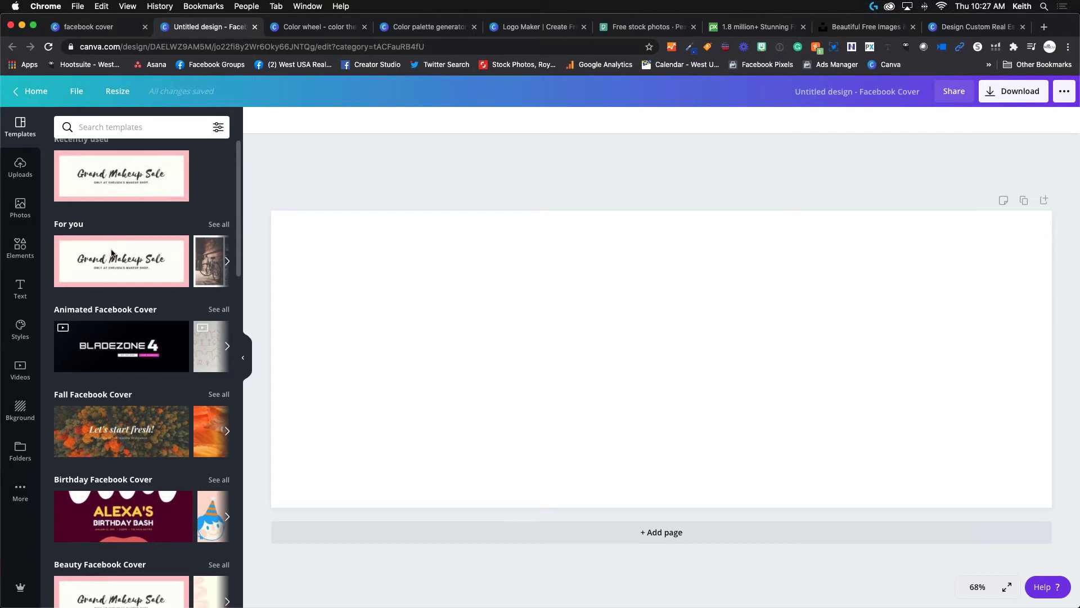
# Search the design templates for 'fall'.
pyautogui.scroll(-10, 113, 254)
pyautogui.scroll(-5, 113, 253)
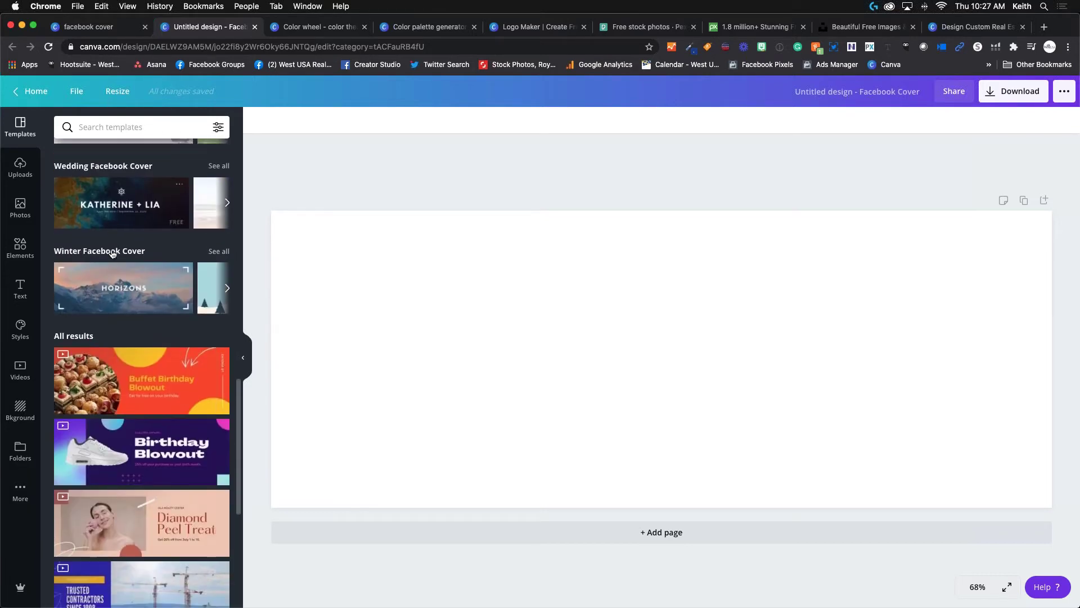
pyautogui.scroll(10, 120, 225)
pyautogui.click(121, 123)
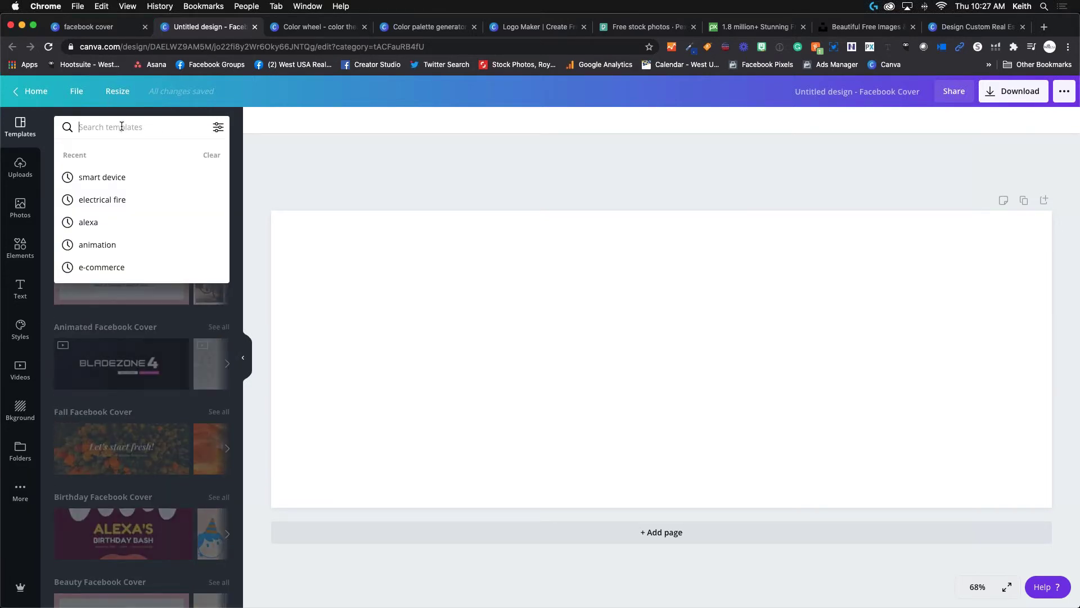
pyautogui.write('hak')
pyautogui.press('BackSpace')
pyautogui.press('BackSpace')
pyautogui.press('BackSpace')
pyautogui.write('fall')
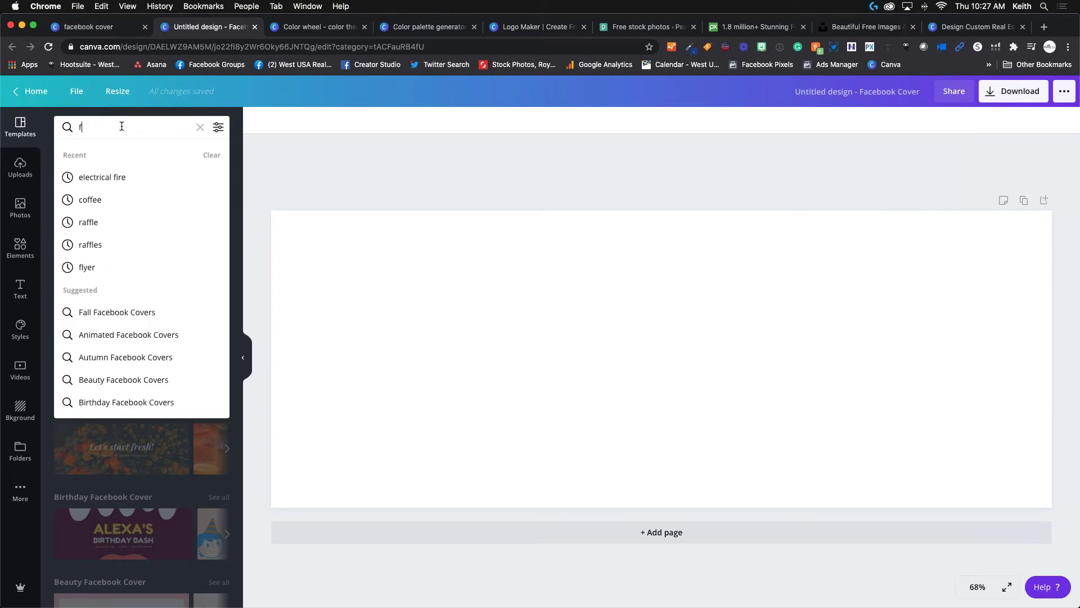
pyautogui.press('Return')
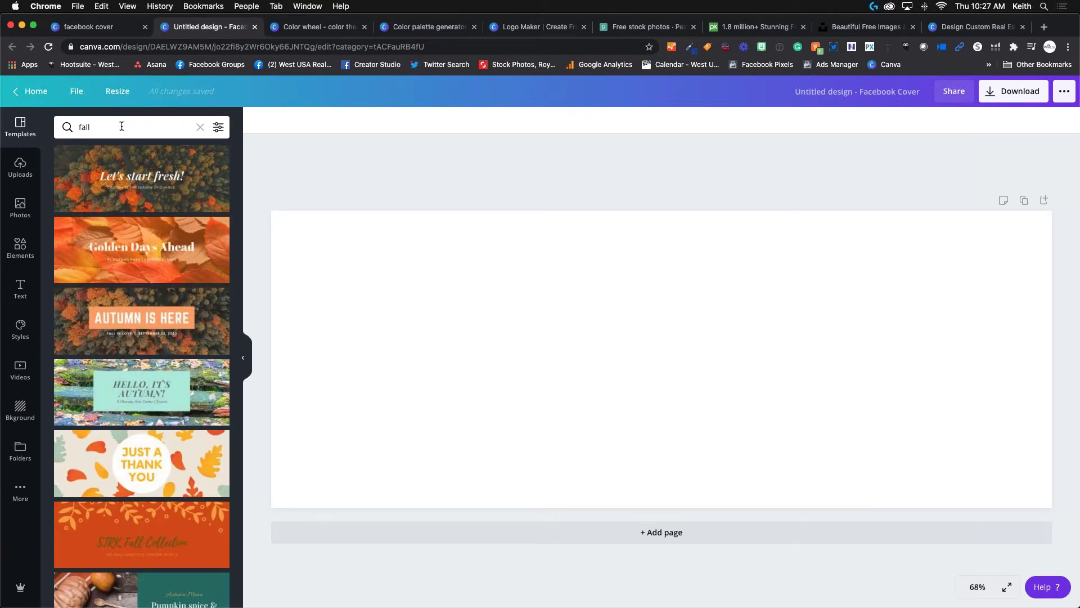
# Apply the Autumn Is Here template and delete its FALL IN LOVE date subtitle.
pyautogui.click(140, 325)
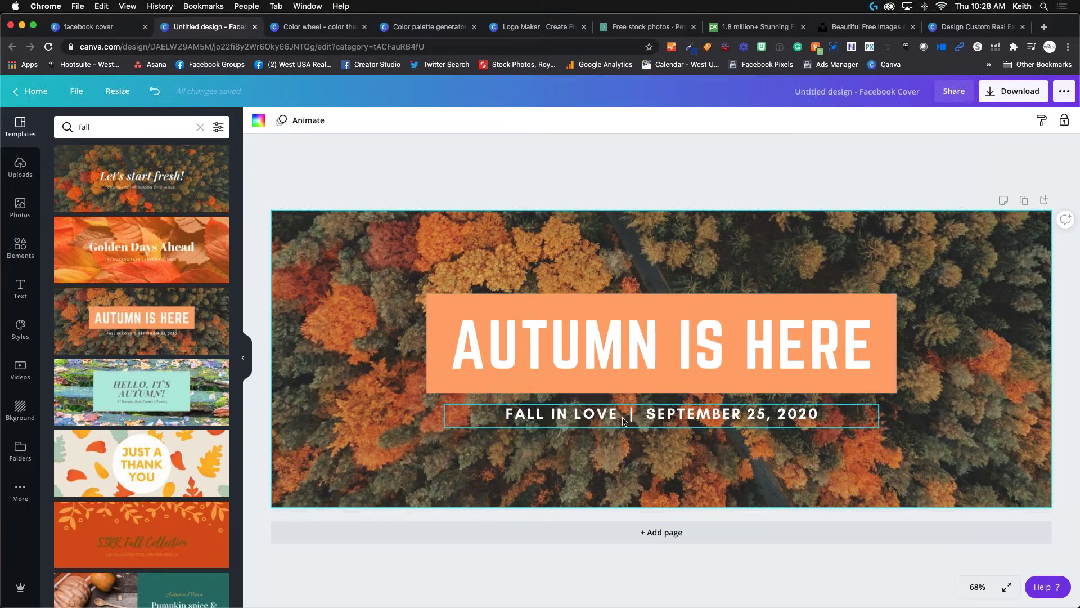
pyautogui.click(702, 412)
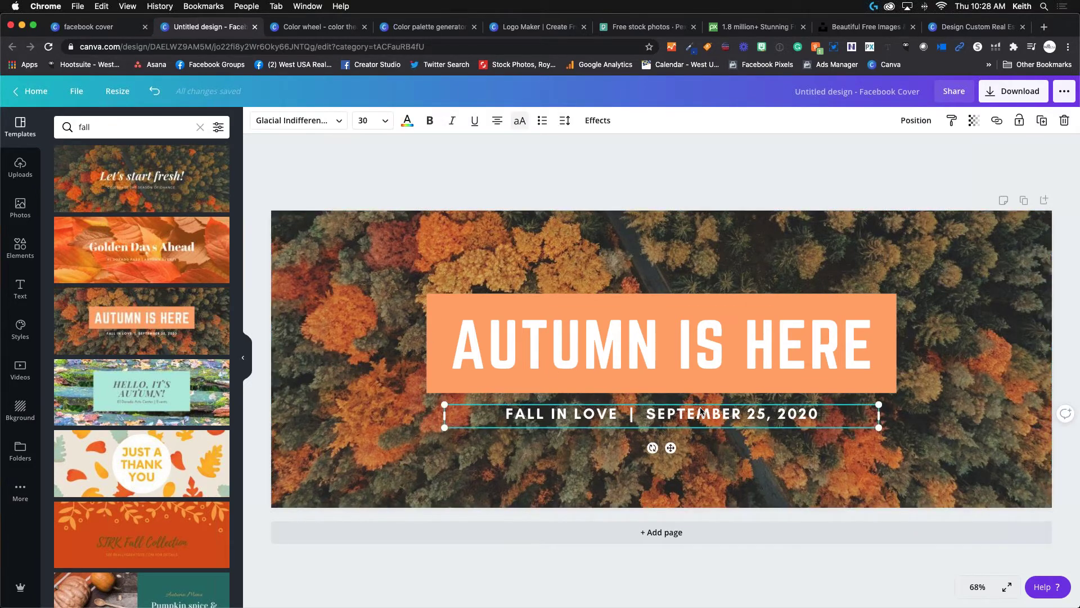
pyautogui.press('Delete')
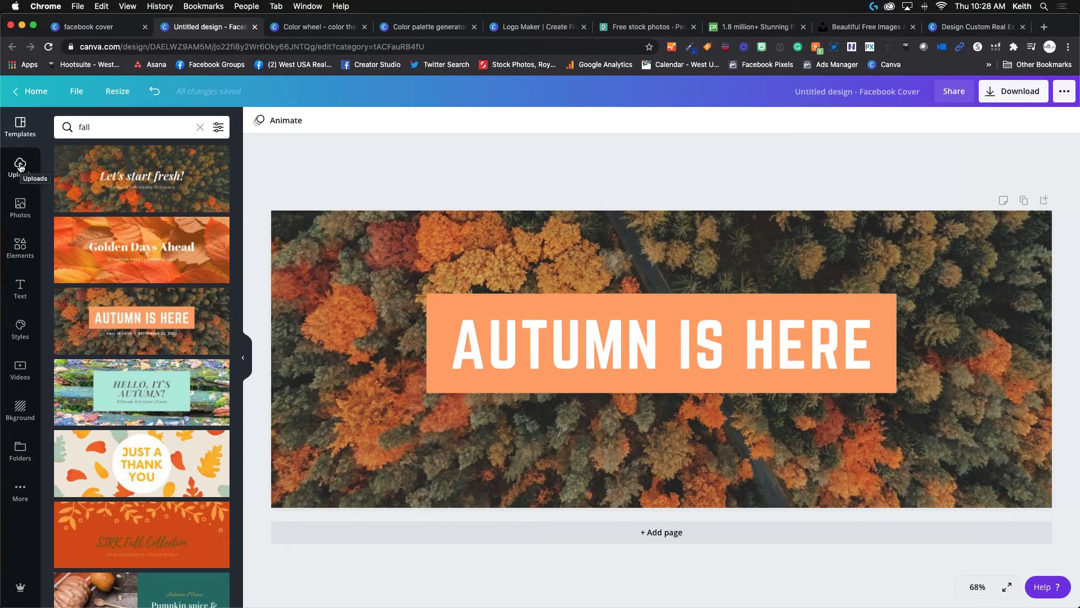
# Add the uploaded pointing-man photo and centre it over the AUTUMN IS HERE banner.
pyautogui.click(20, 165)
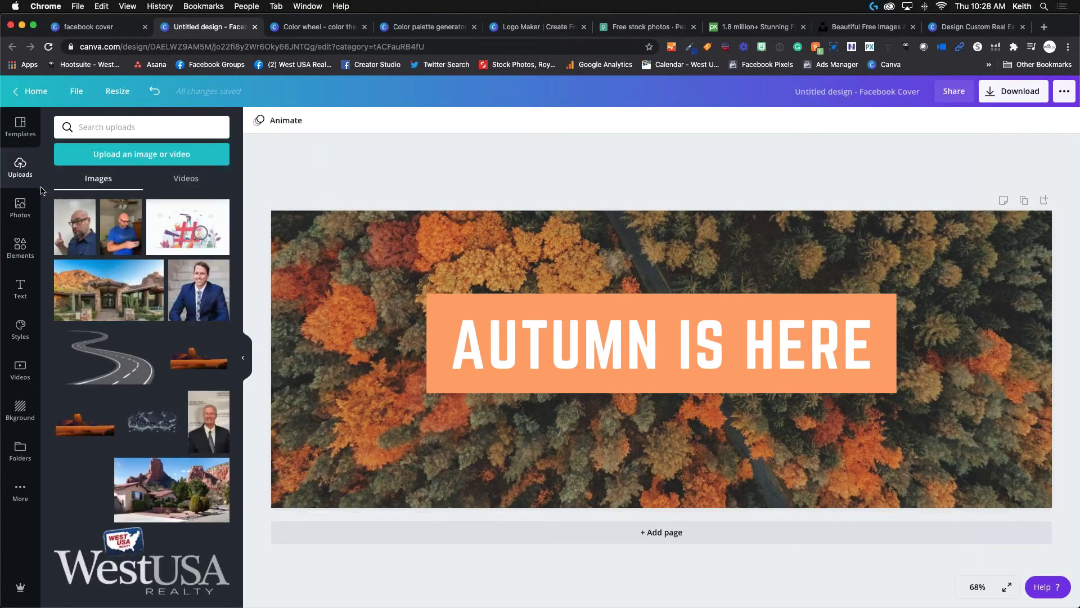
pyautogui.click(66, 234)
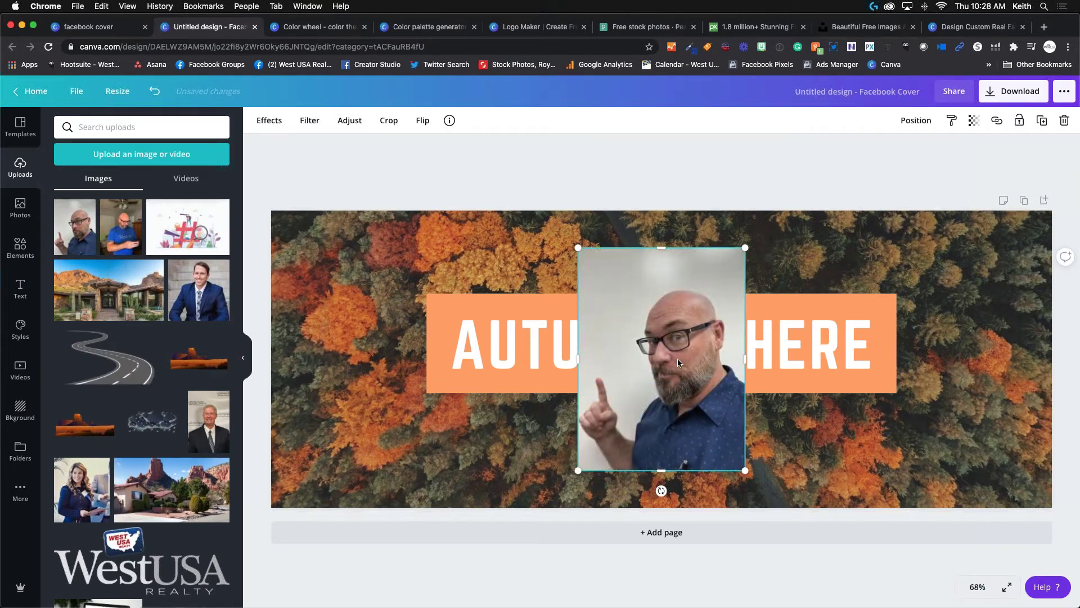
pyautogui.moveTo(715, 346); pyautogui.dragTo(632, 346)
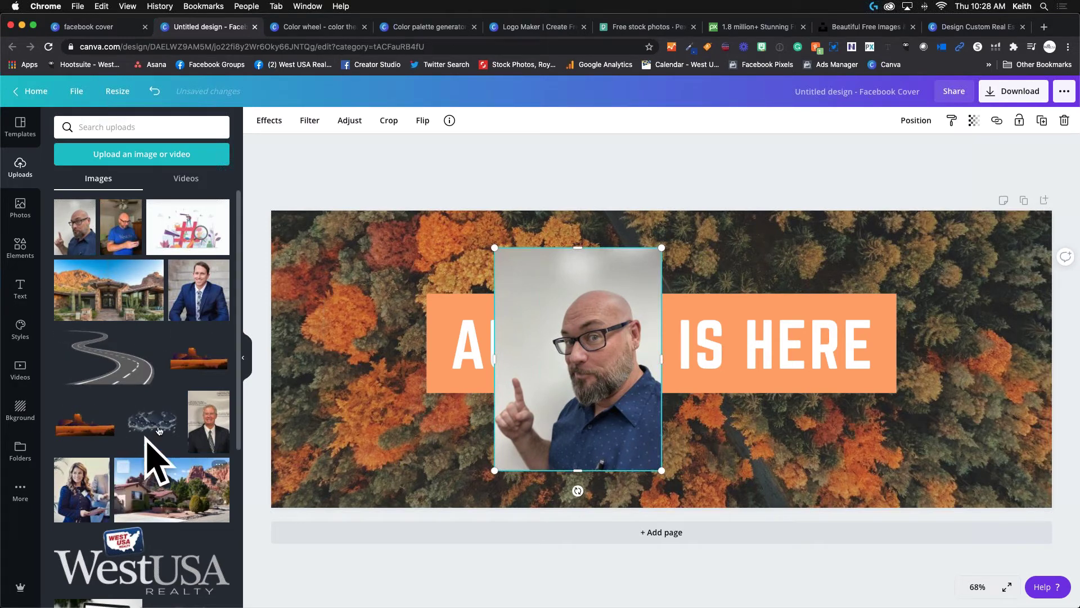
pyautogui.scroll(-3, 150, 478)
pyautogui.scroll(-10, 150, 485)
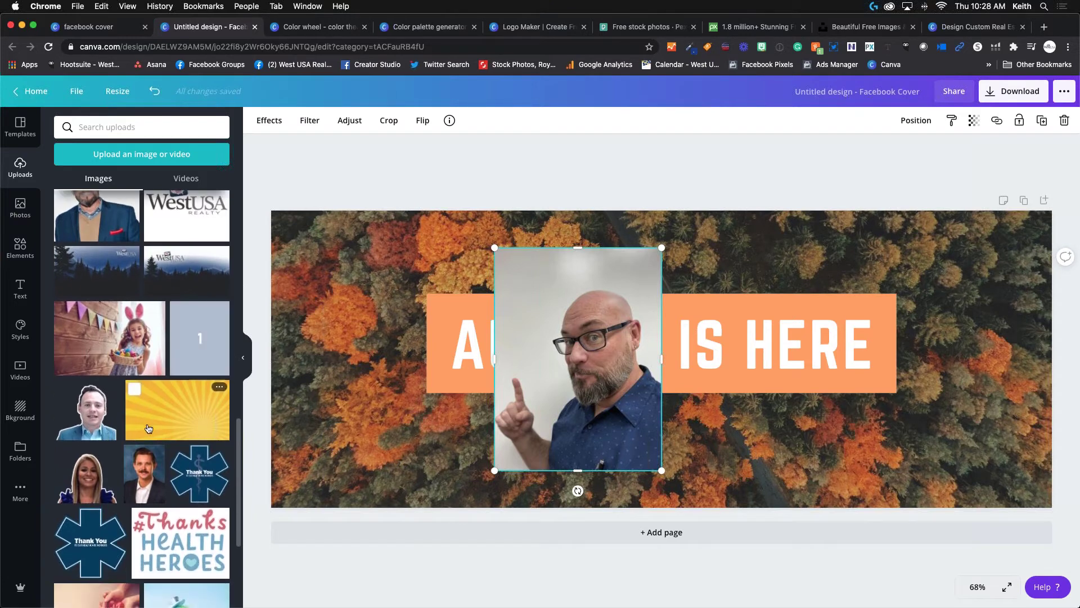
pyautogui.scroll(-10, 135, 357)
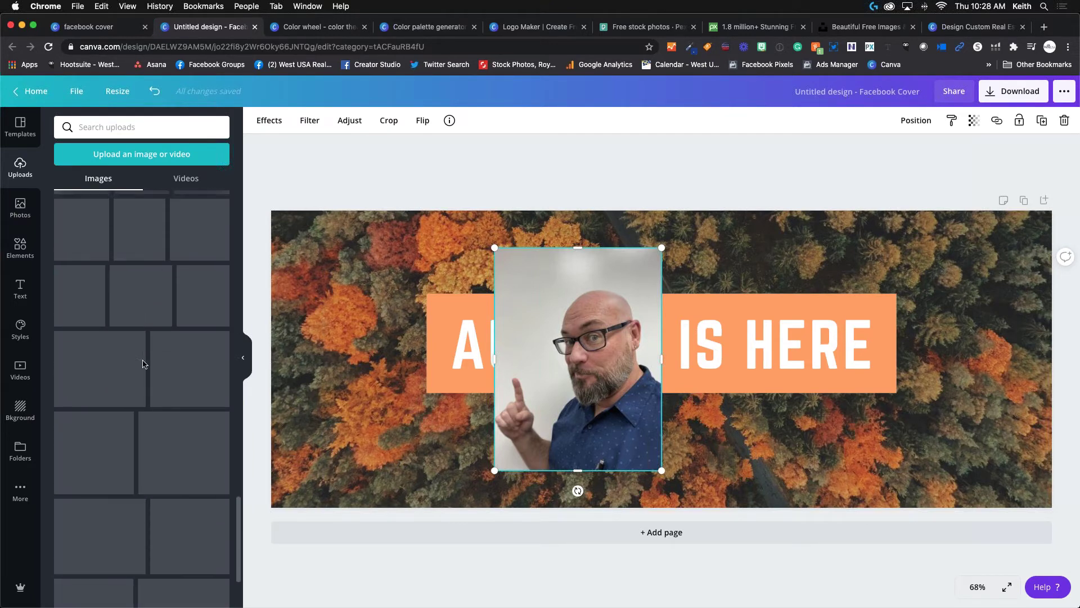
pyautogui.scroll(-1, 140, 362)
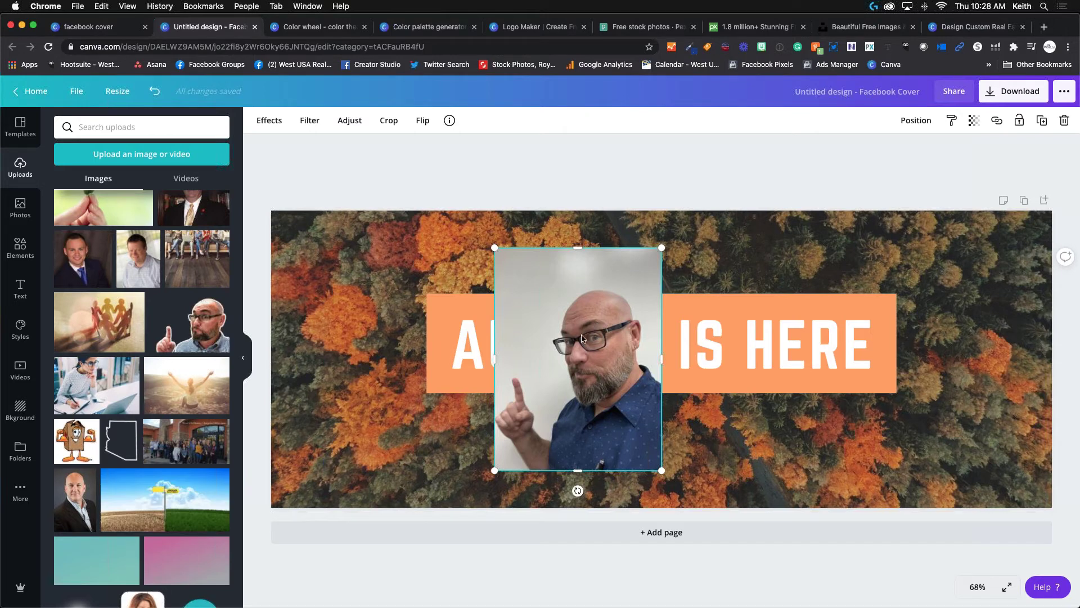
pyautogui.moveTo(579, 335); pyautogui.dragTo(678, 345)
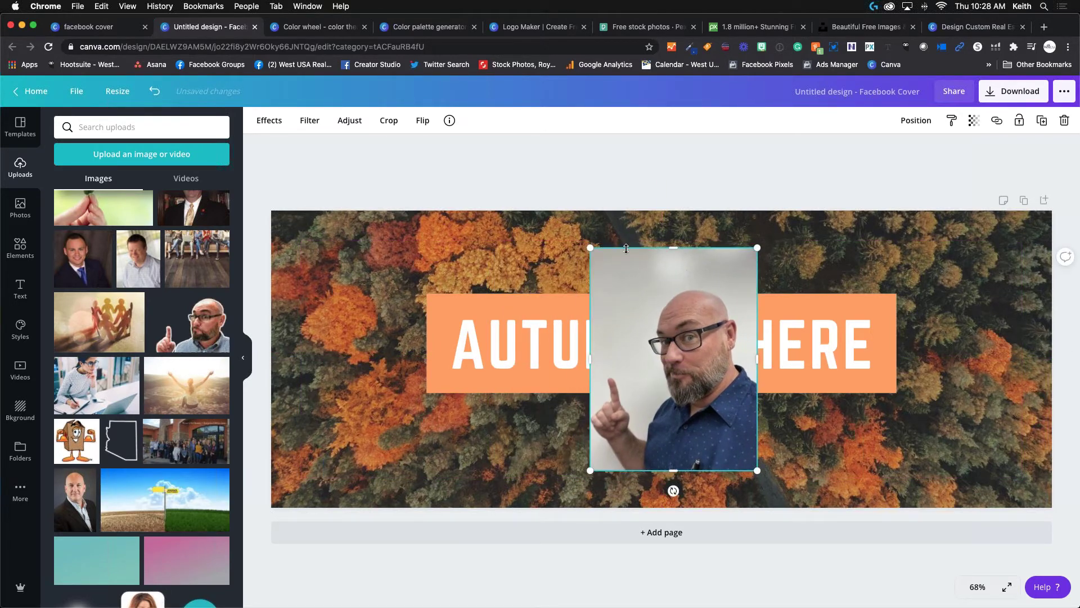
pyautogui.moveTo(681, 341); pyautogui.dragTo(659, 345)
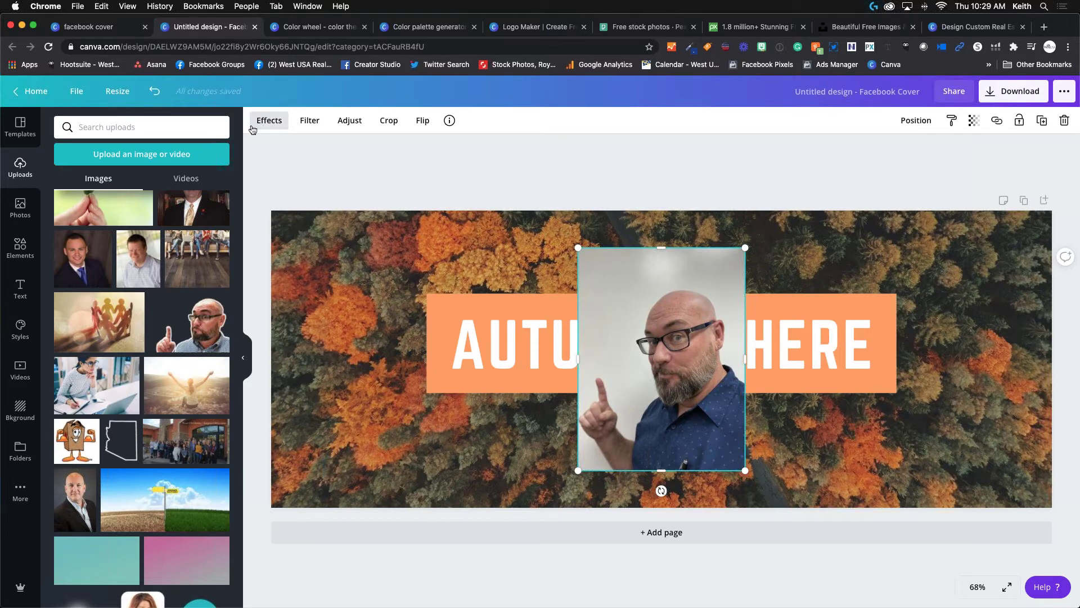
# Nudge the portrait slightly over the banner and check the banner and forest background layers.
pyautogui.click(270, 125)
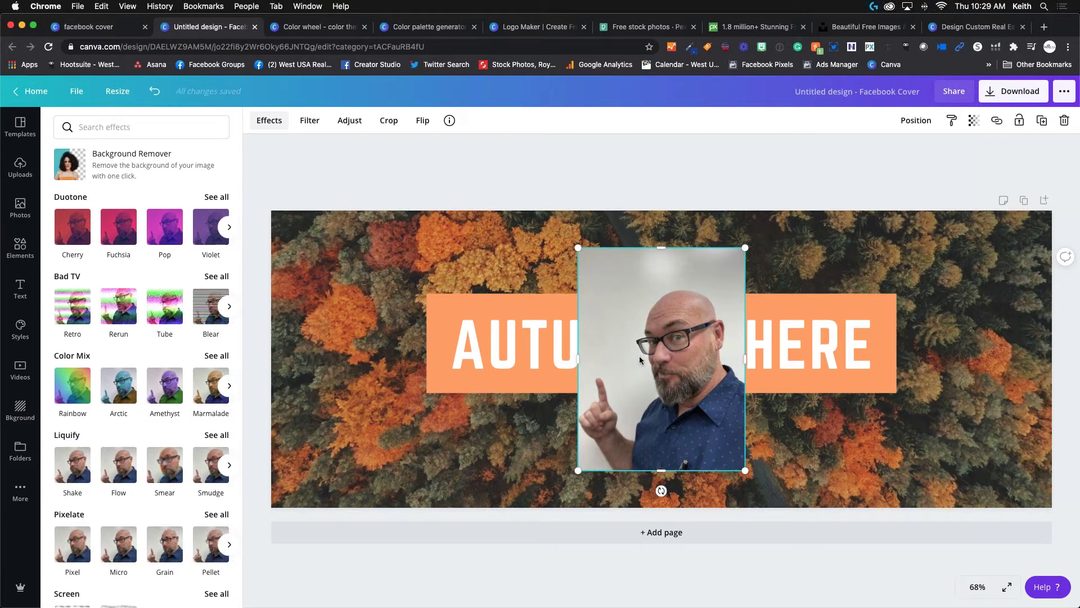
pyautogui.moveTo(660, 349)
pyautogui.mouseDown()
pyautogui.moveTo(632, 383)
pyautogui.moveTo(645, 395)
pyautogui.moveTo(664, 339)
pyautogui.mouseUp()
pyautogui.click(535, 298)
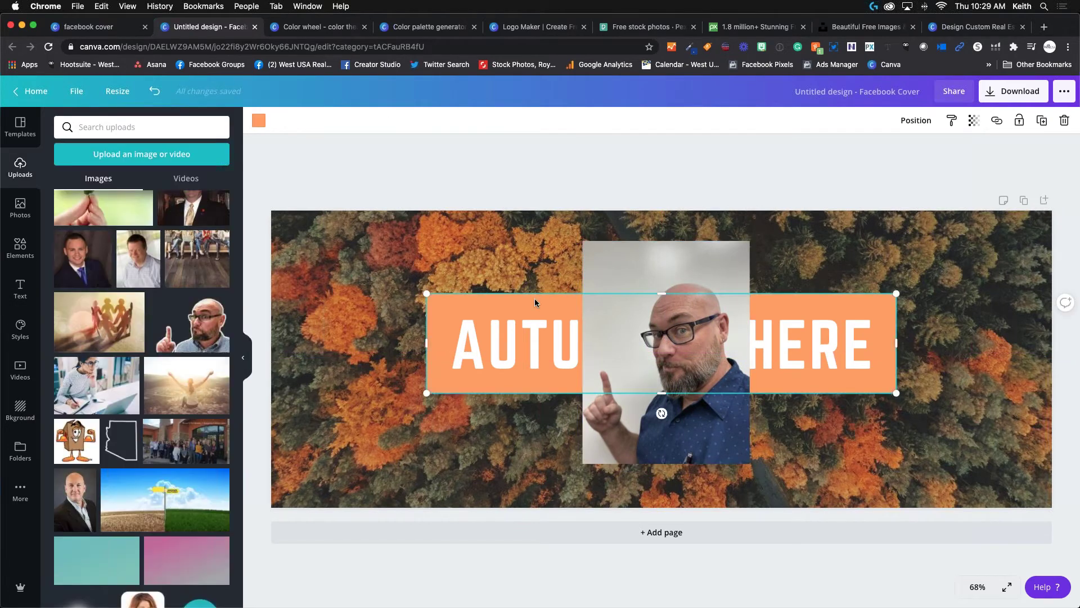
pyautogui.click(546, 259)
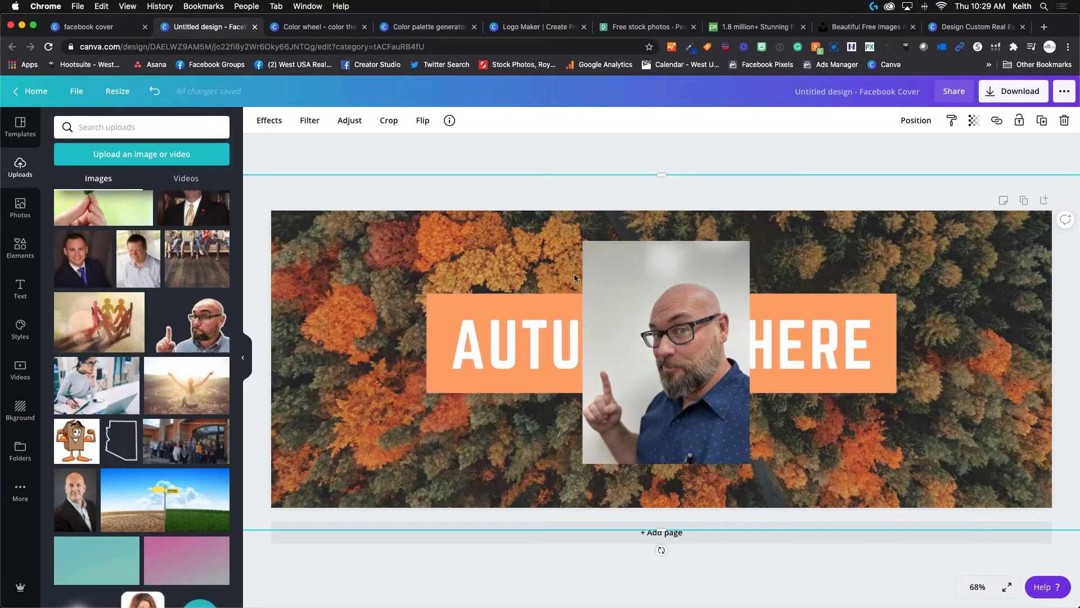
pyautogui.click(532, 302)
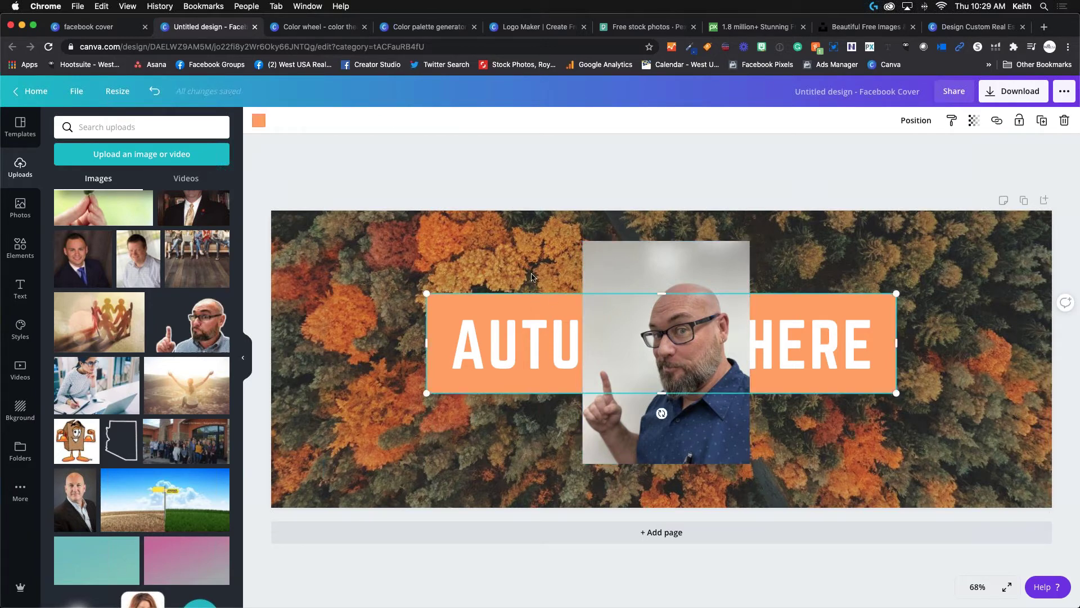
pyautogui.click(532, 276)
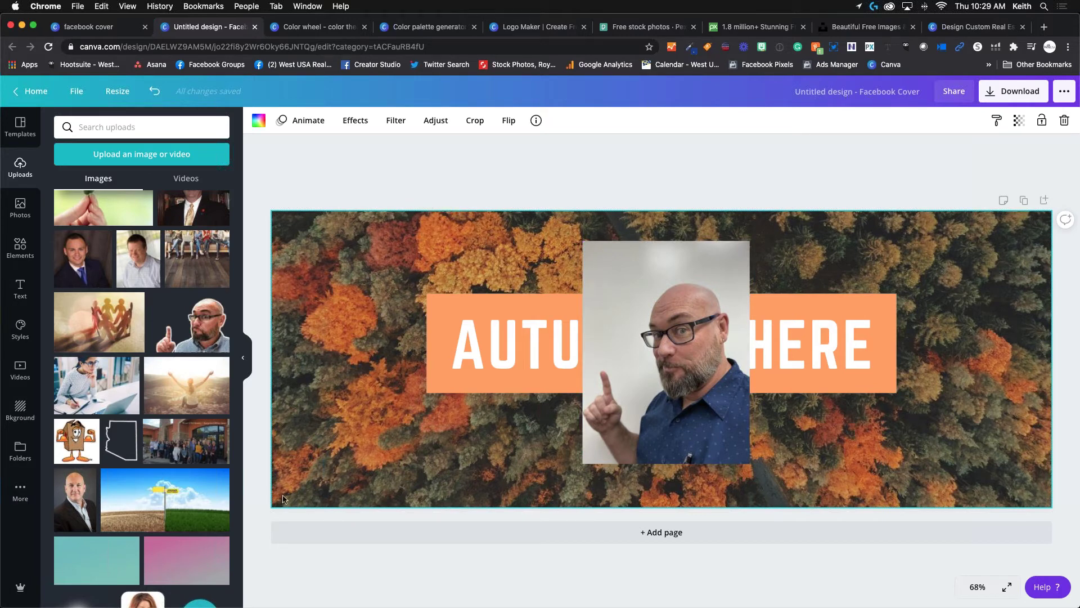
# Check the banner group, its text and the photo, then show the portrait's Effects.
pyautogui.click(525, 307)
pyautogui.click(523, 335)
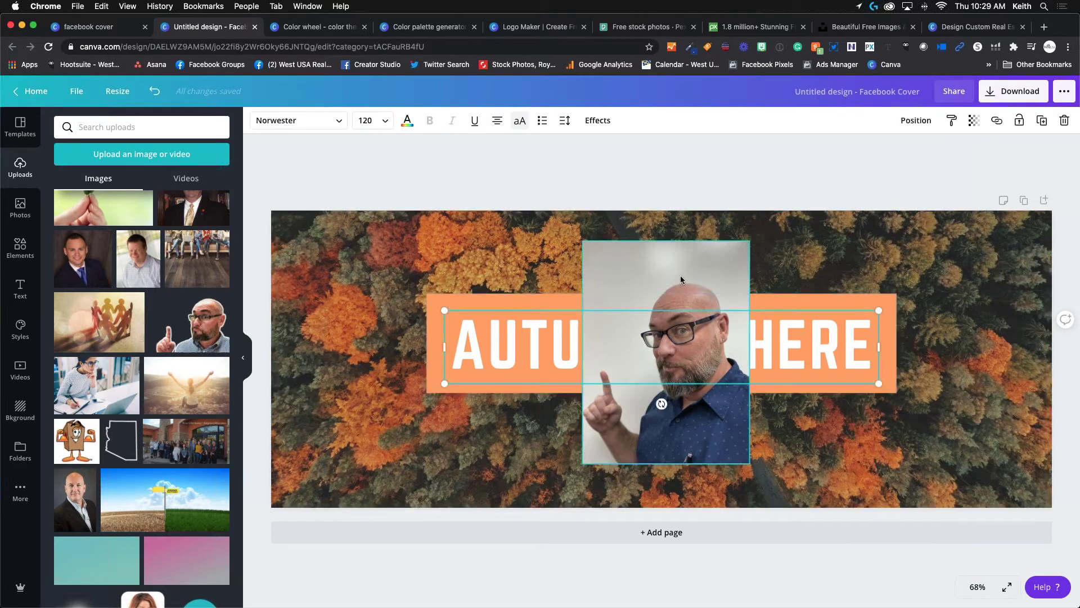
pyautogui.click(680, 275)
pyautogui.click(542, 343)
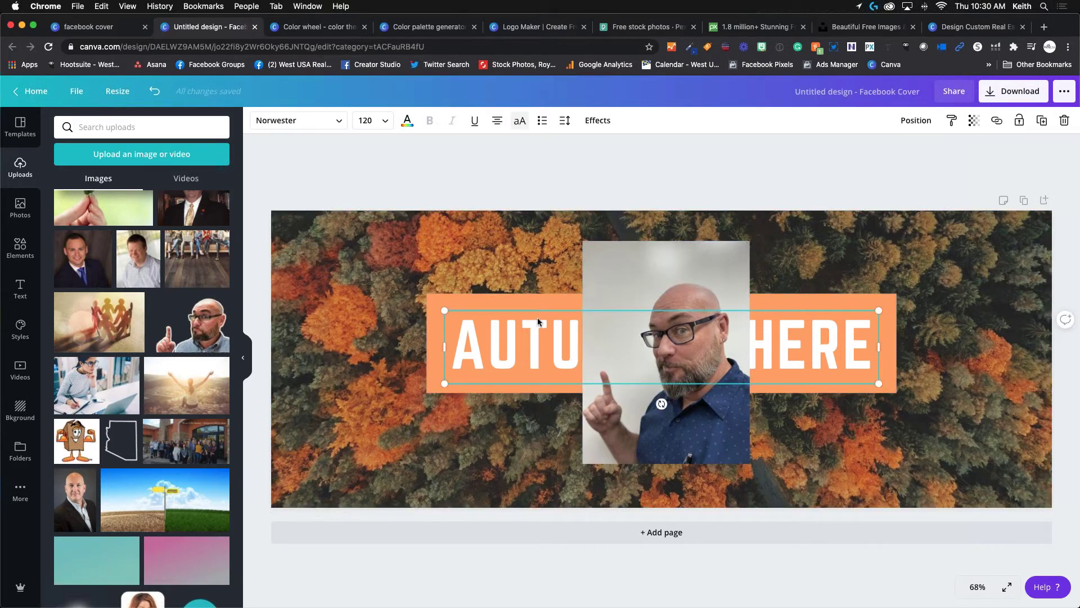
pyautogui.click(537, 301)
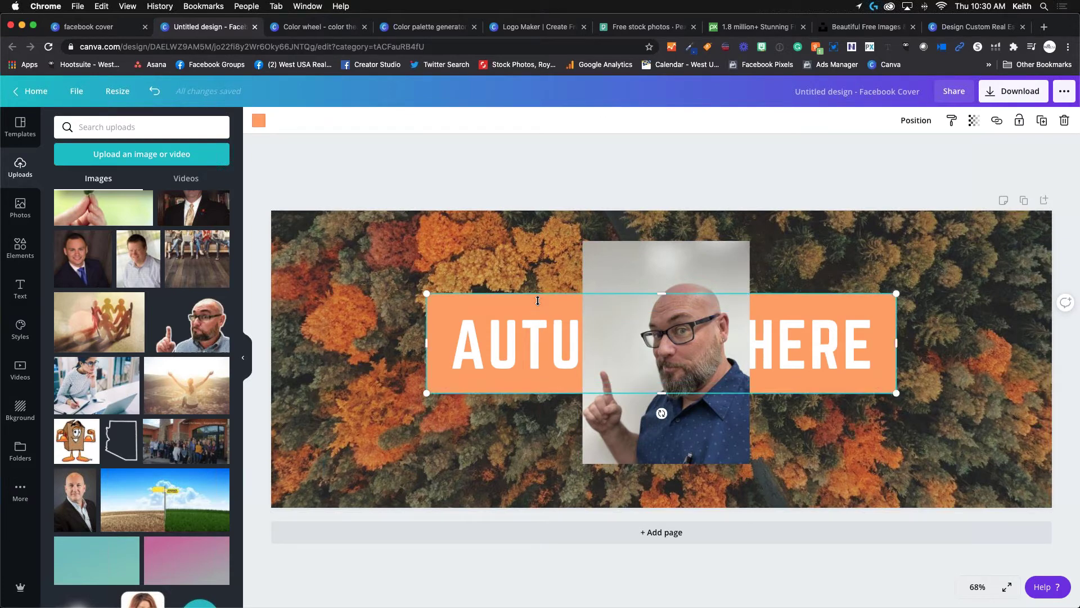
pyautogui.click(533, 272)
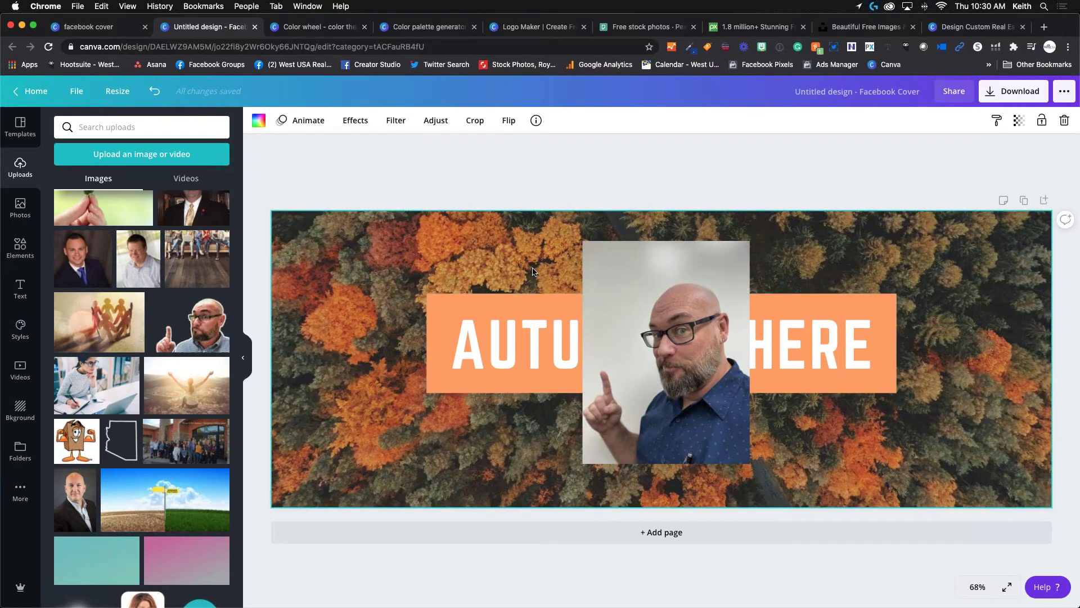
pyautogui.click(646, 312)
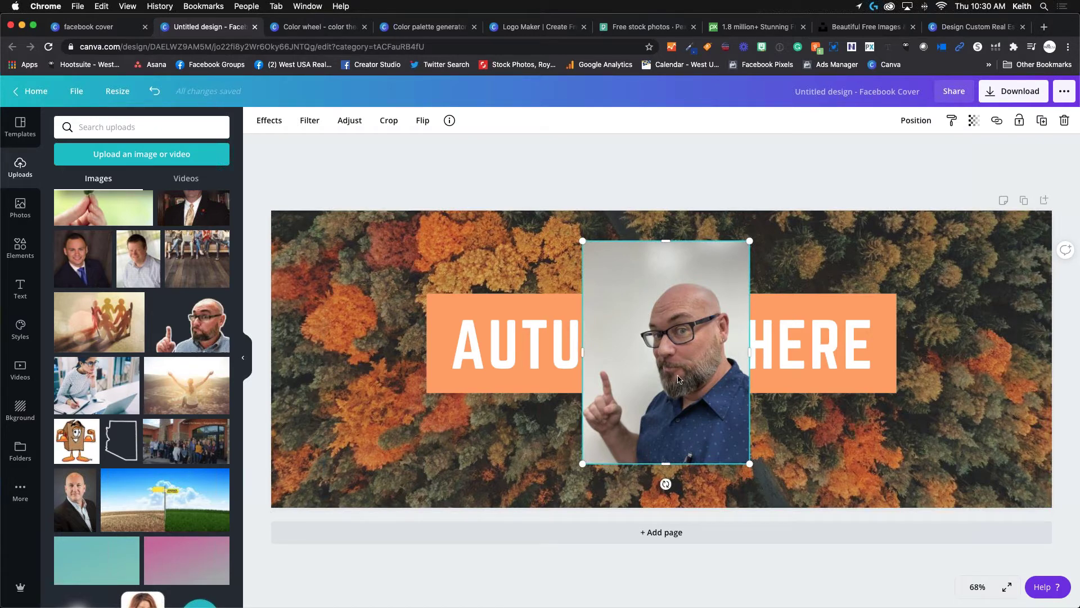
pyautogui.click(268, 121)
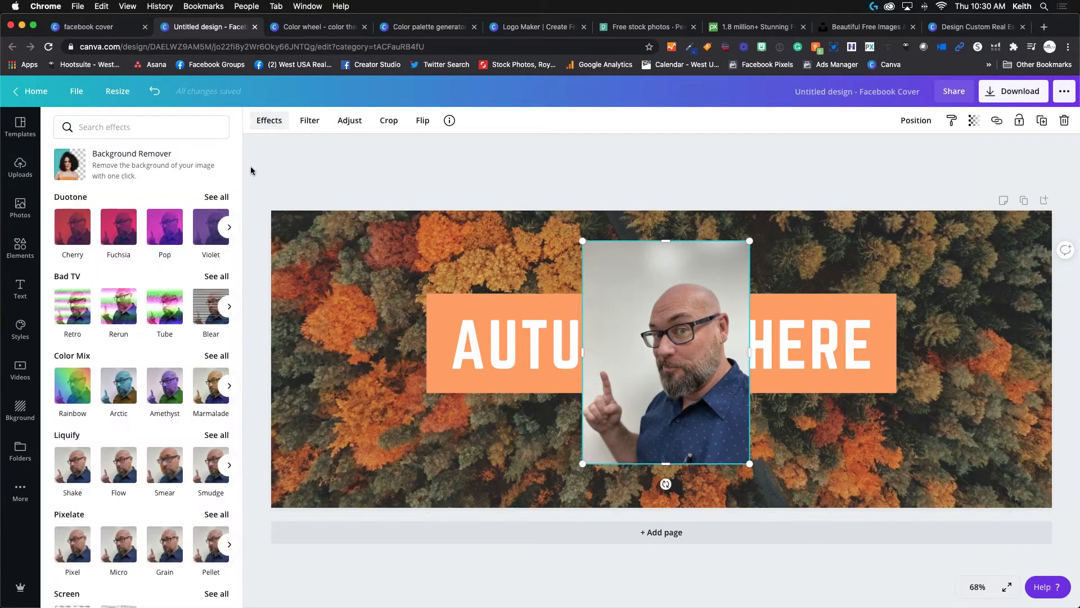
# Remove the portrait's background and move the cutout to the cover's right edge.
pyautogui.click(139, 169)
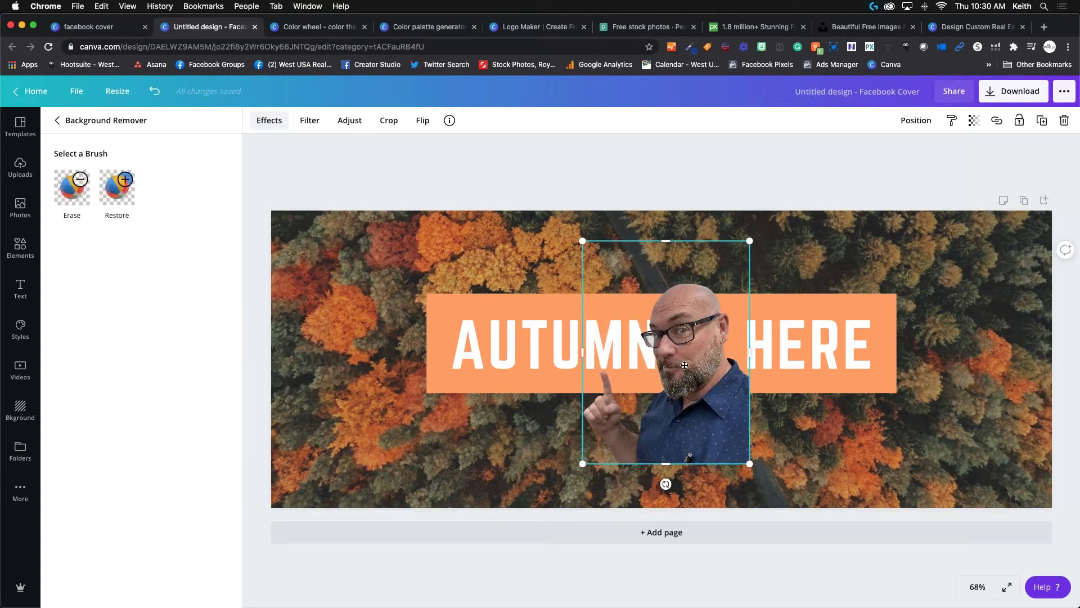
pyautogui.moveTo(685, 365); pyautogui.dragTo(619, 337)
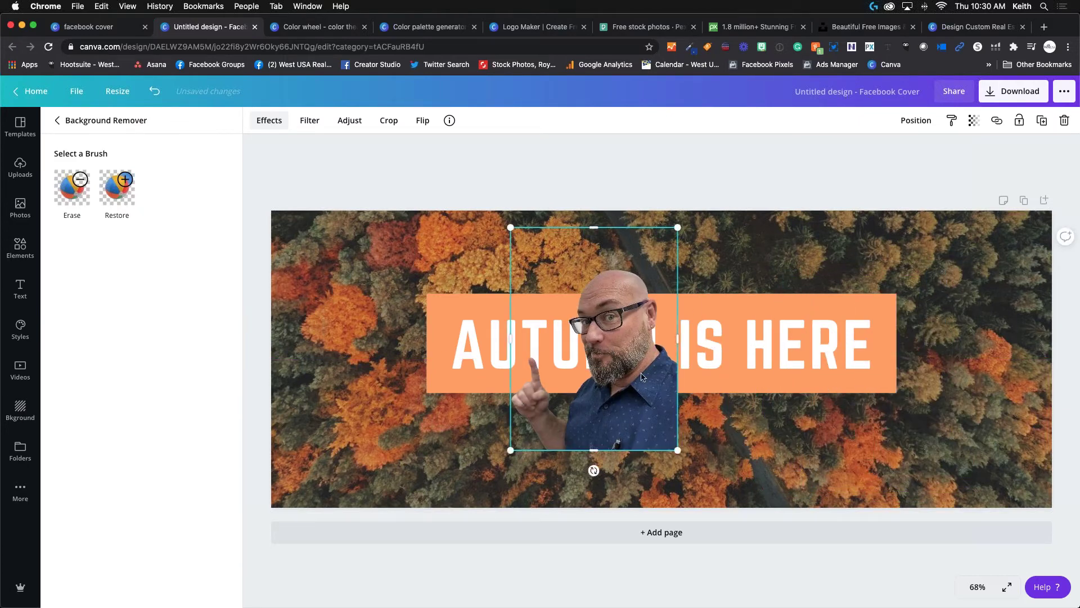
pyautogui.moveTo(610, 304); pyautogui.dragTo(988, 369)
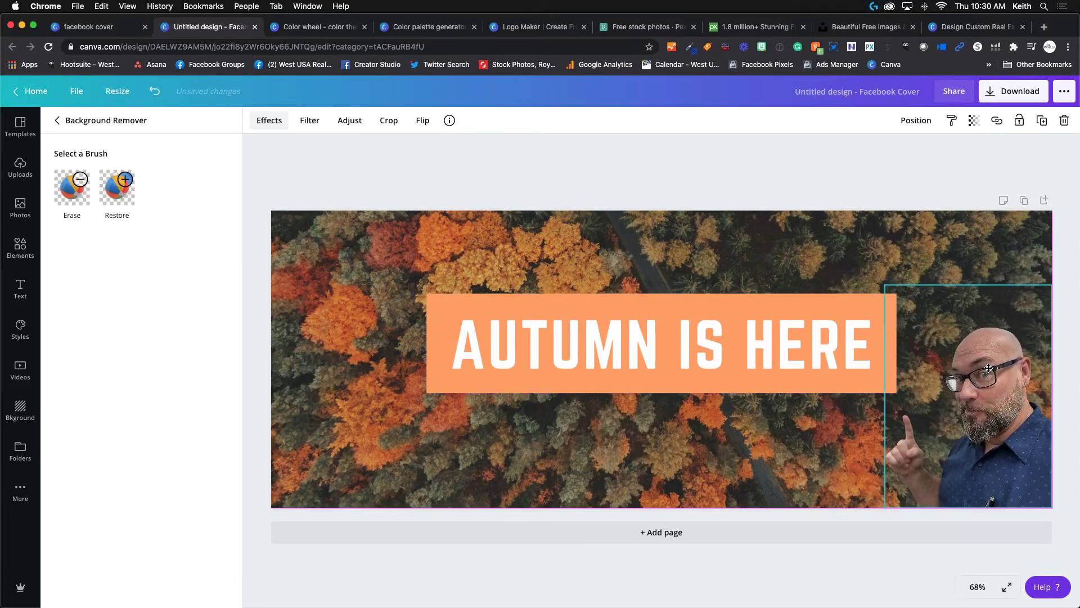
pyautogui.click(989, 368)
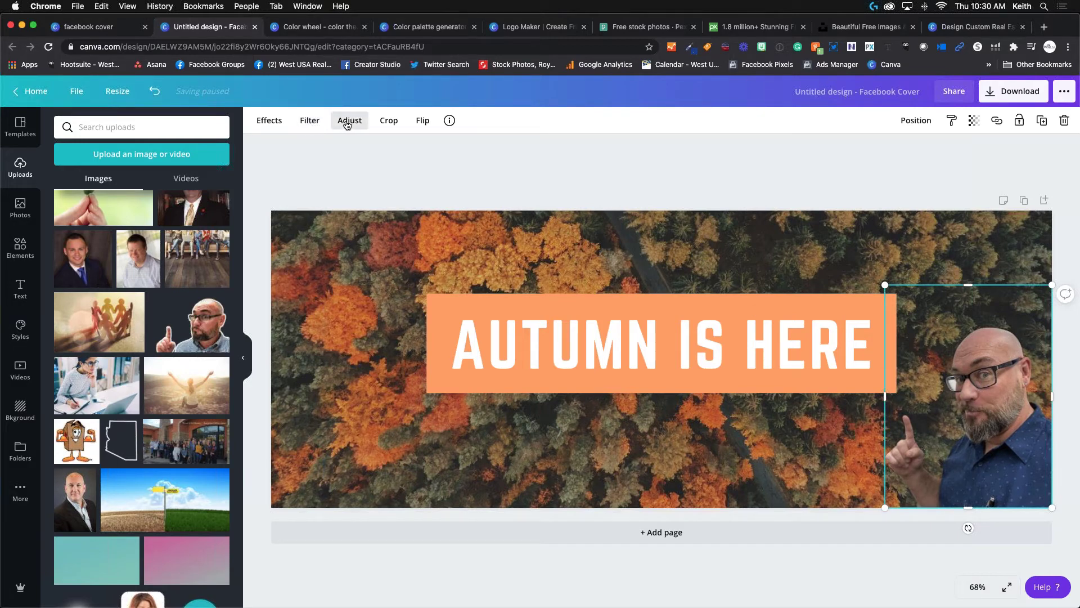
# Flip the cutout horizontally, move it to the bottom-left and enlarge it.
pyautogui.click(426, 123)
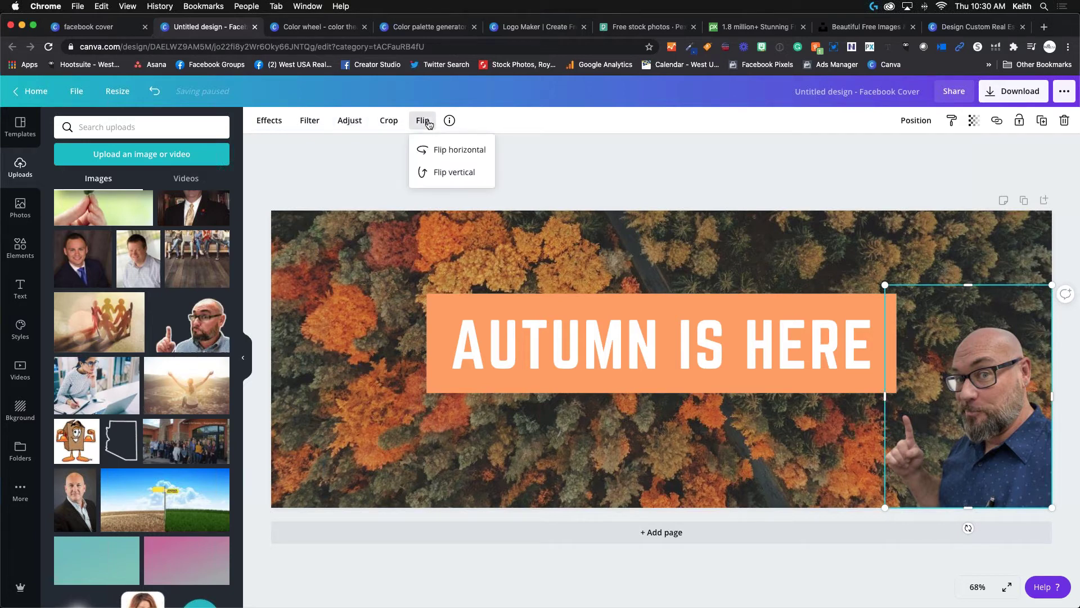
pyautogui.click(426, 149)
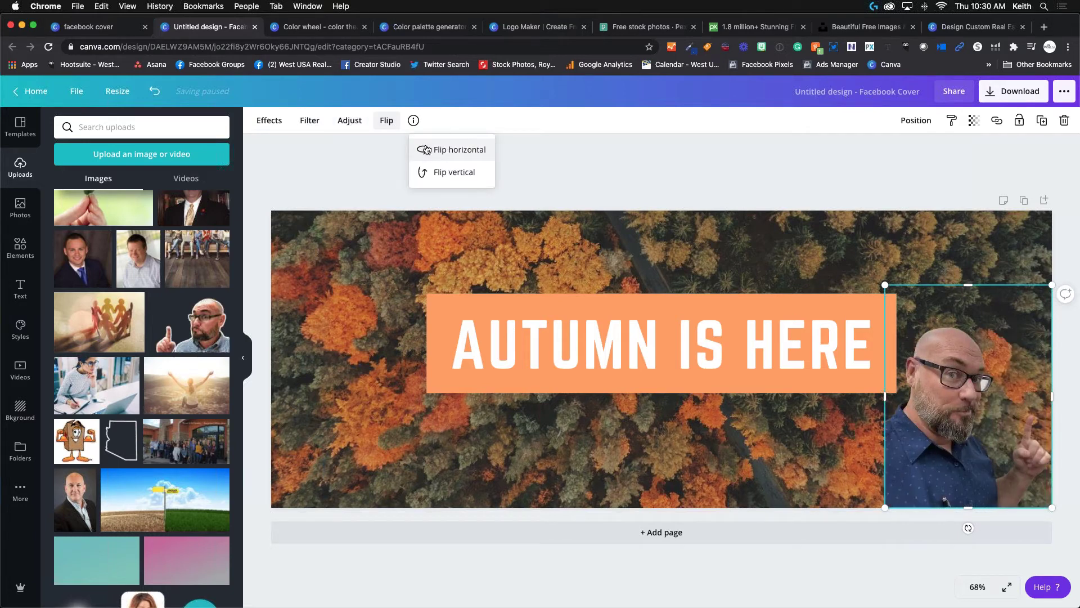
pyautogui.moveTo(898, 426); pyautogui.dragTo(329, 425)
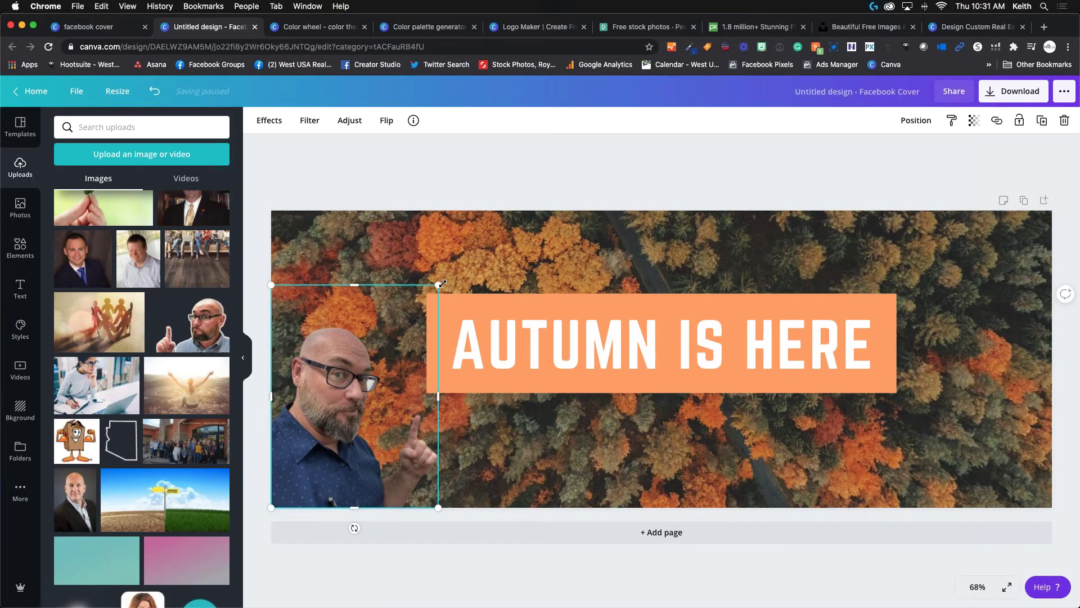
pyautogui.moveTo(439, 285); pyautogui.dragTo(469, 265)
# Adjust the portrait cutout to brightness 18 and contrast 22.
pyautogui.click(349, 121)
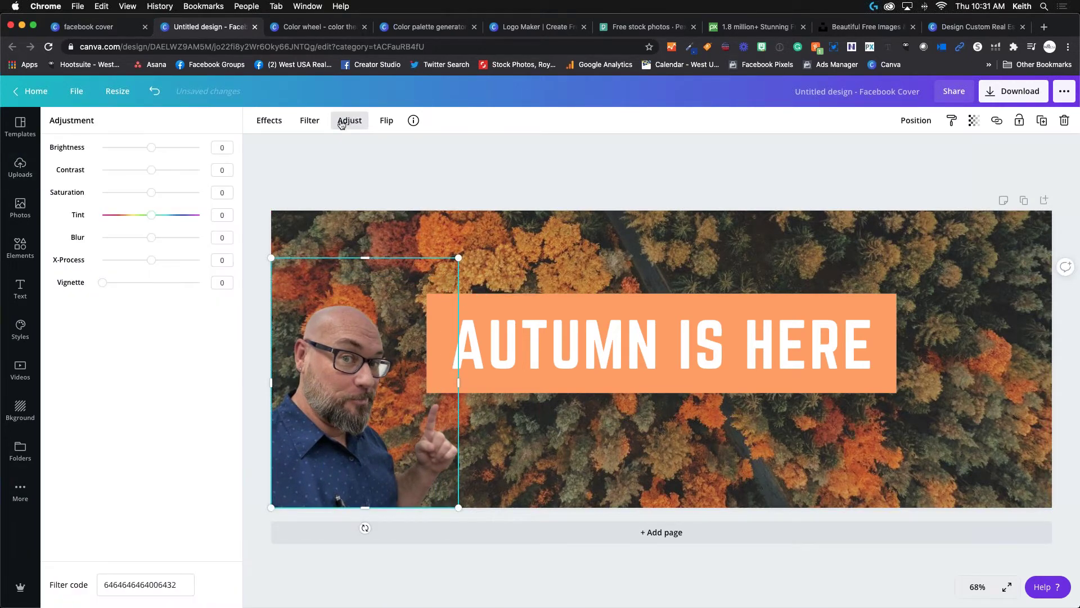
pyautogui.click(353, 123)
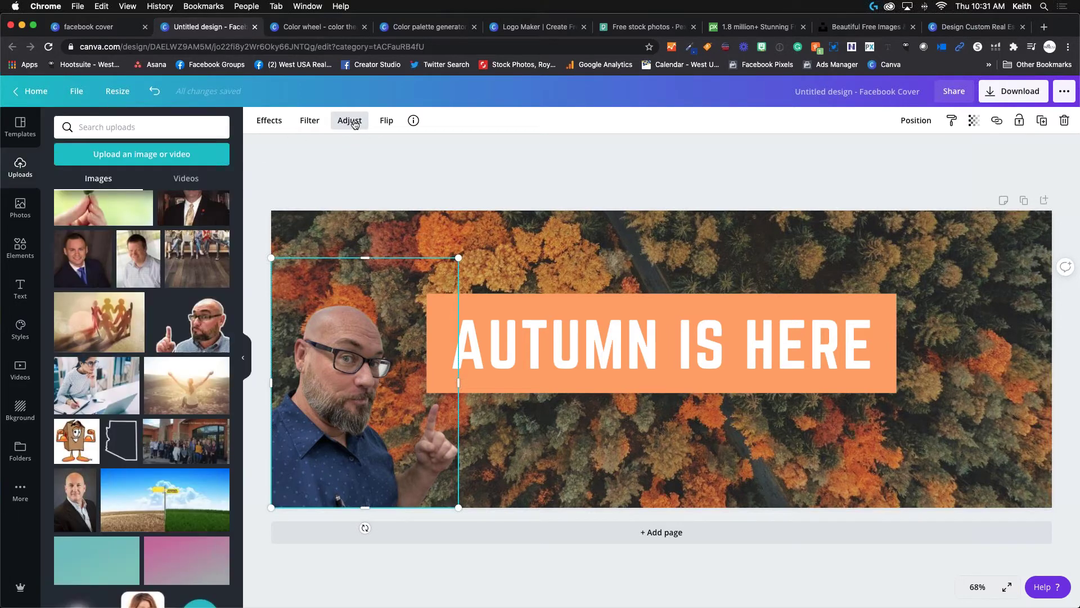
pyautogui.click(355, 147)
pyautogui.click(360, 498)
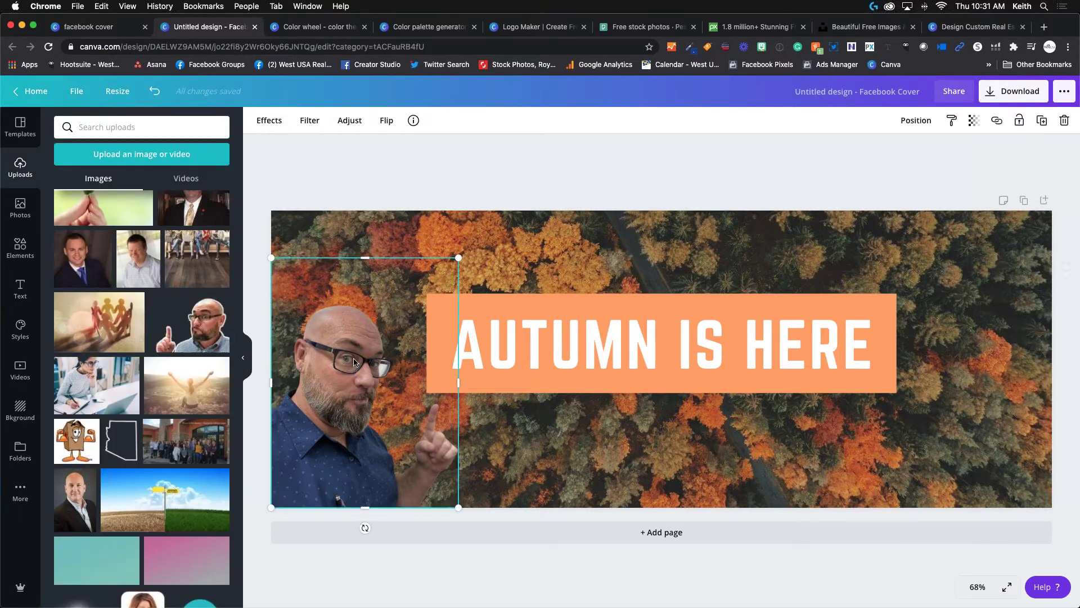
pyautogui.click(350, 120)
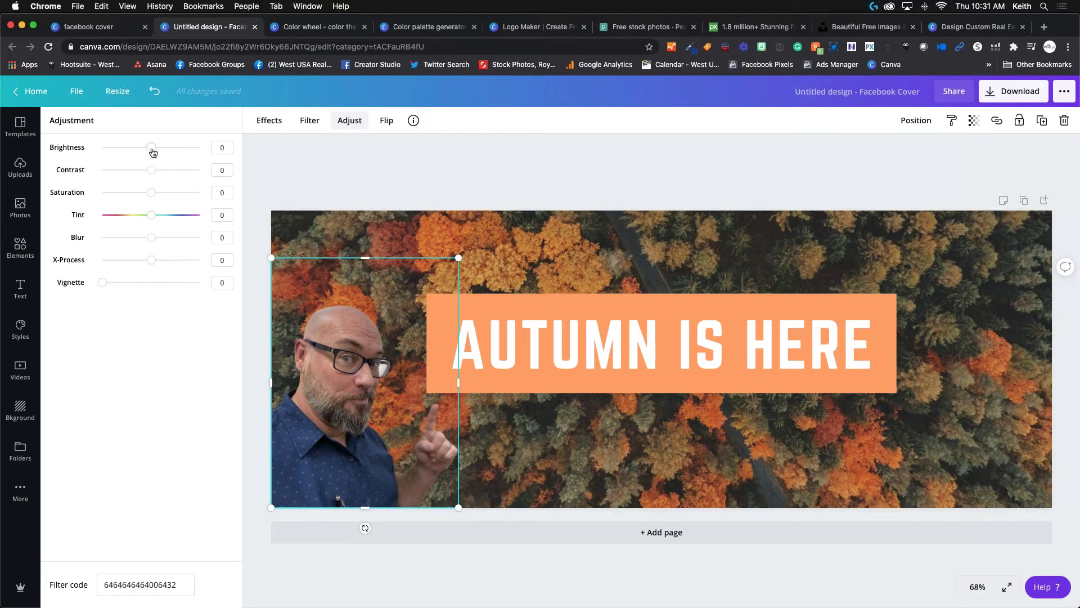
pyautogui.click(154, 148)
pyautogui.moveTo(153, 148); pyautogui.dragTo(162, 172)
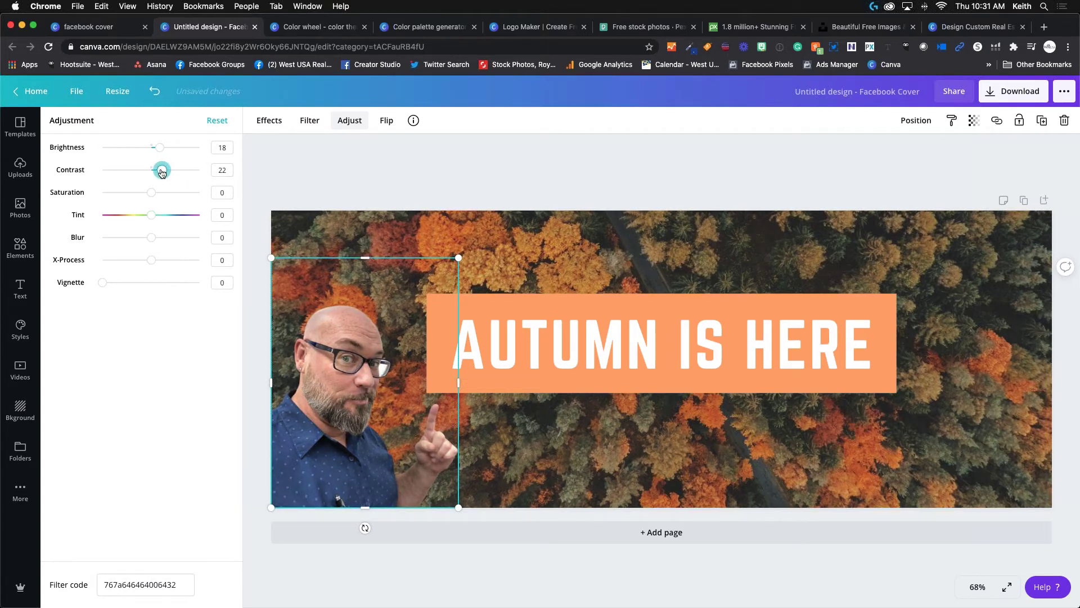
pyautogui.click(315, 164)
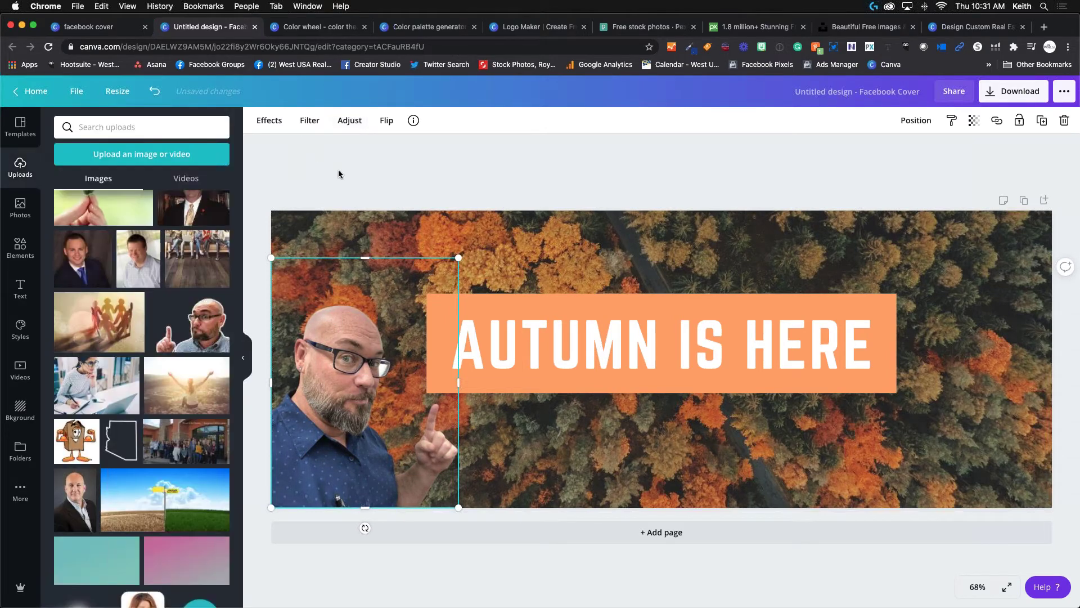
pyautogui.click(461, 179)
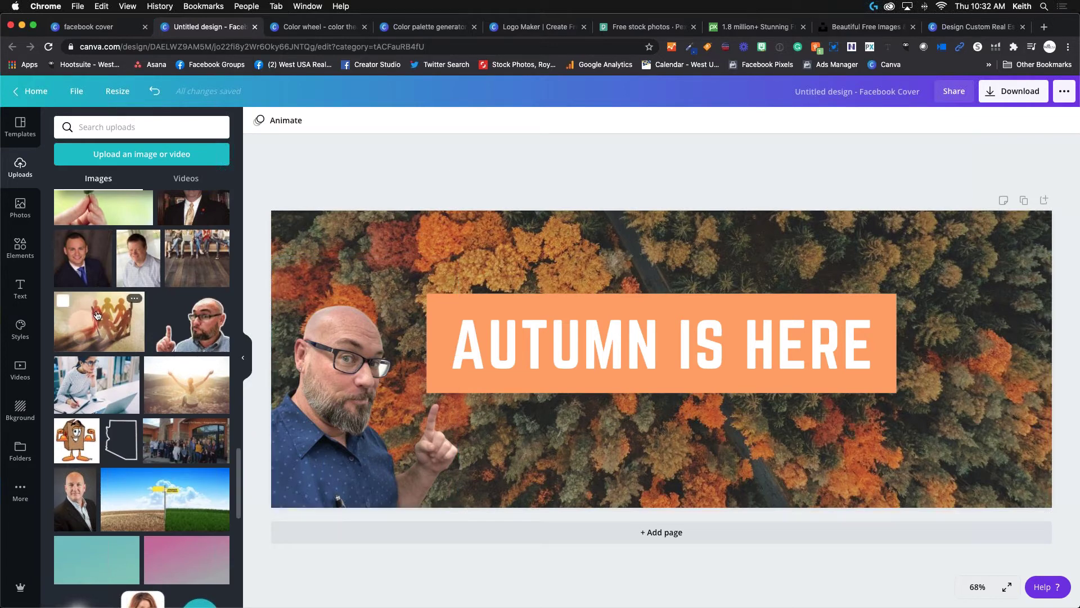
# Add the WestUSA Realty logo from Uploads, shrink it and place it top-right.
pyautogui.scroll(-5, 97, 315)
pyautogui.scroll(-20, 99, 315)
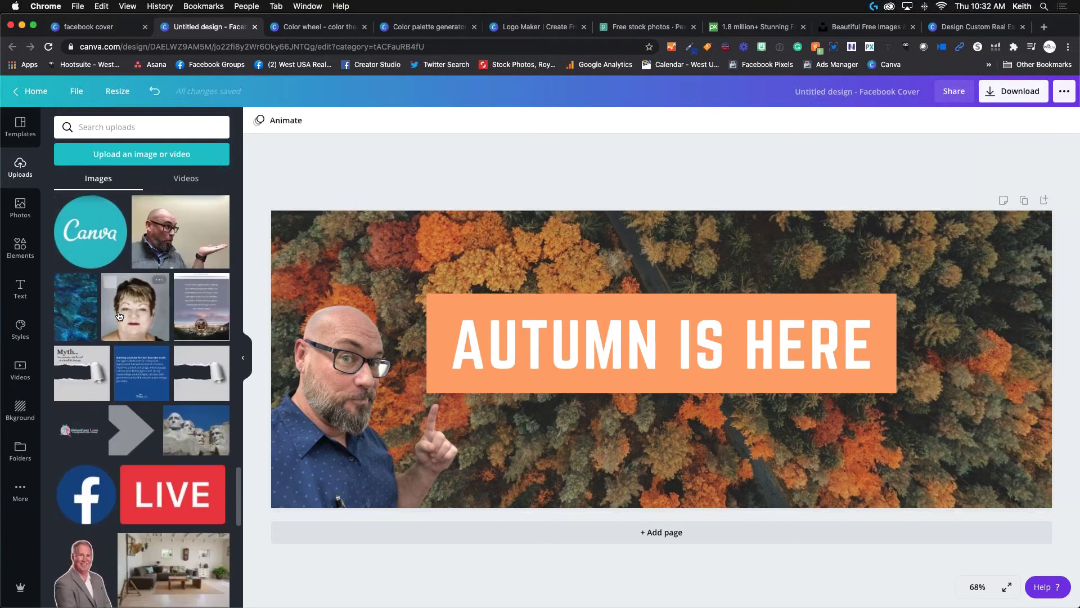
pyautogui.scroll(-10, 119, 315)
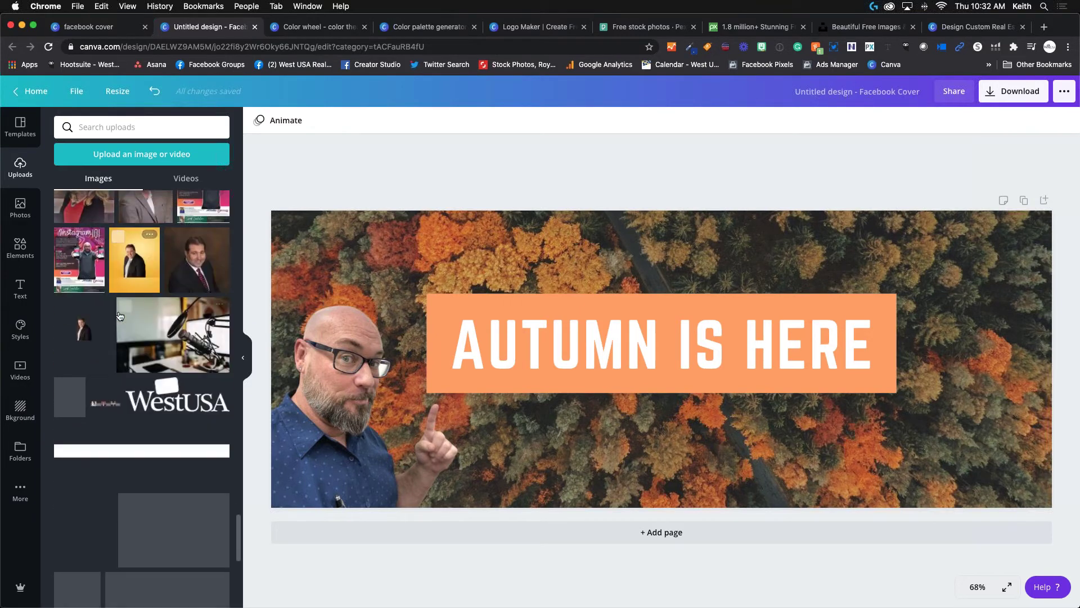
pyautogui.scroll(-12, 119, 315)
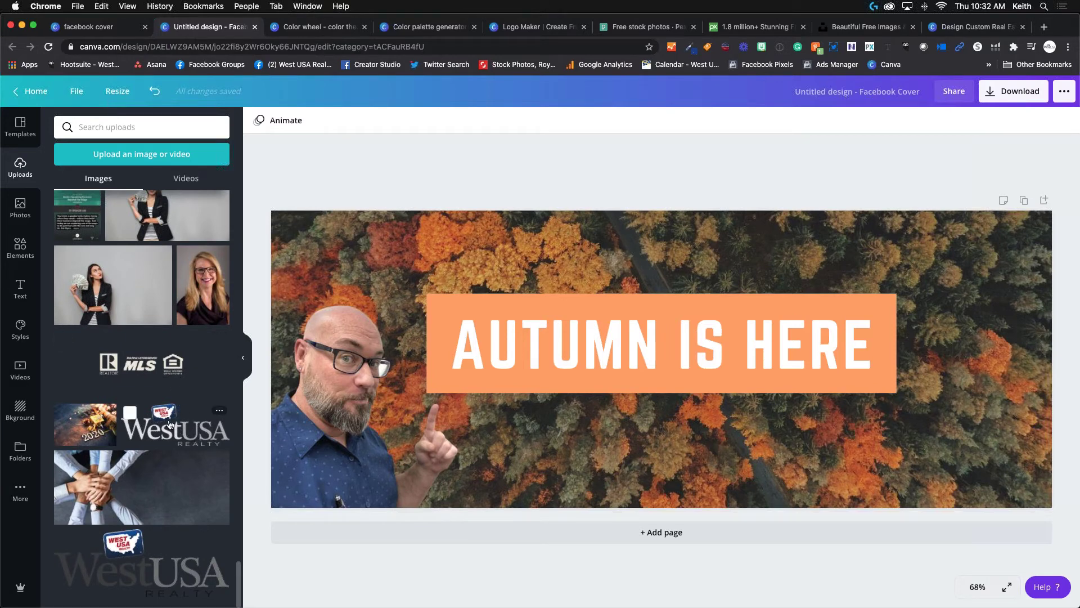
pyautogui.click(169, 419)
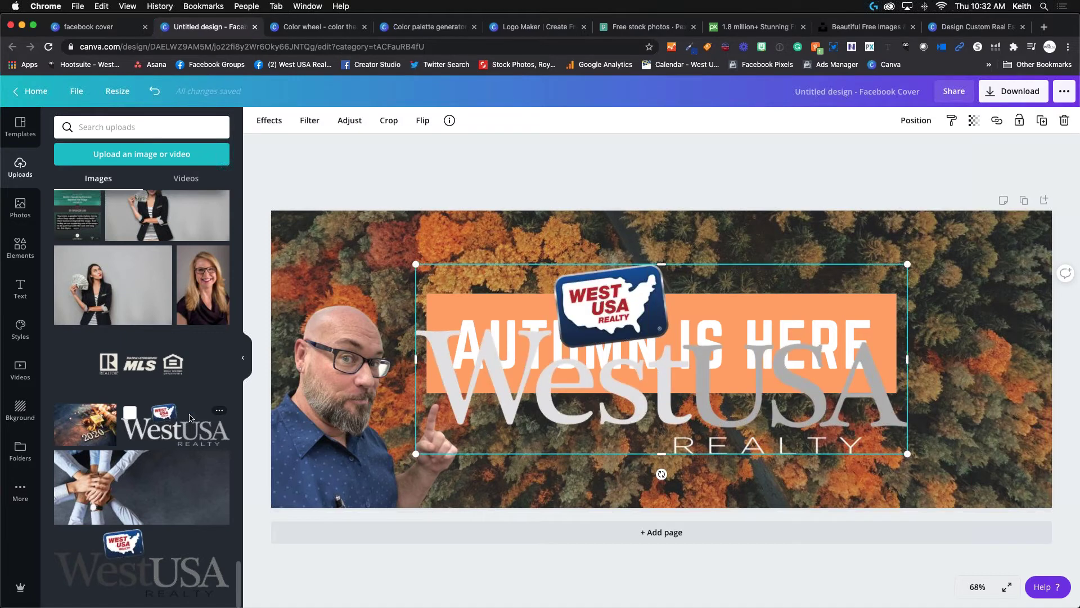
pyautogui.moveTo(416, 453); pyautogui.dragTo(698, 360)
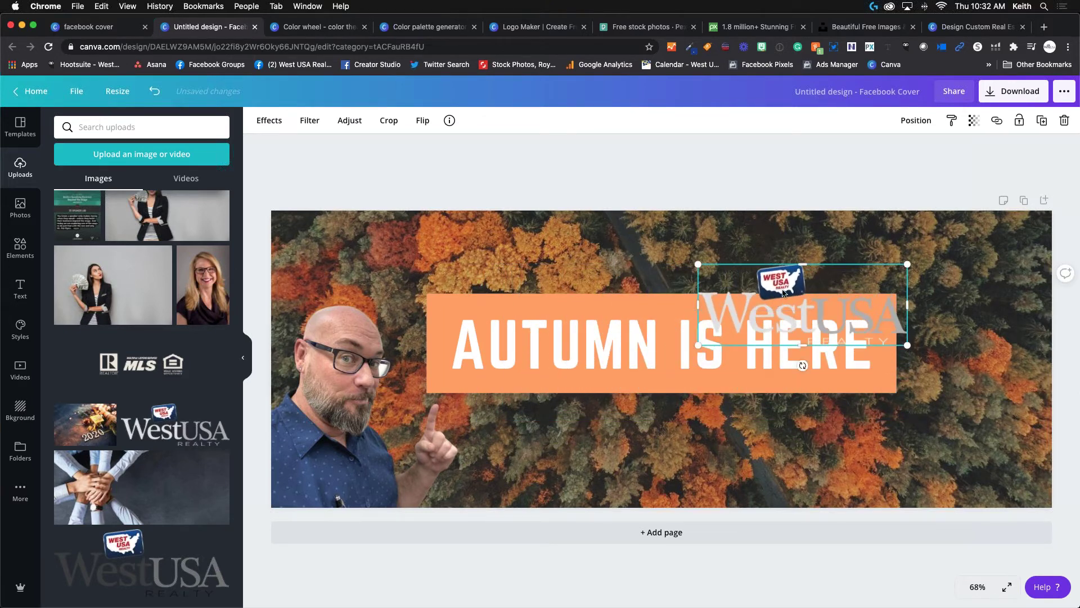
pyautogui.moveTo(789, 304); pyautogui.dragTo(918, 248)
pyautogui.moveTo(836, 298); pyautogui.dragTo(883, 276)
pyautogui.moveTo(968, 235); pyautogui.dragTo(965, 241)
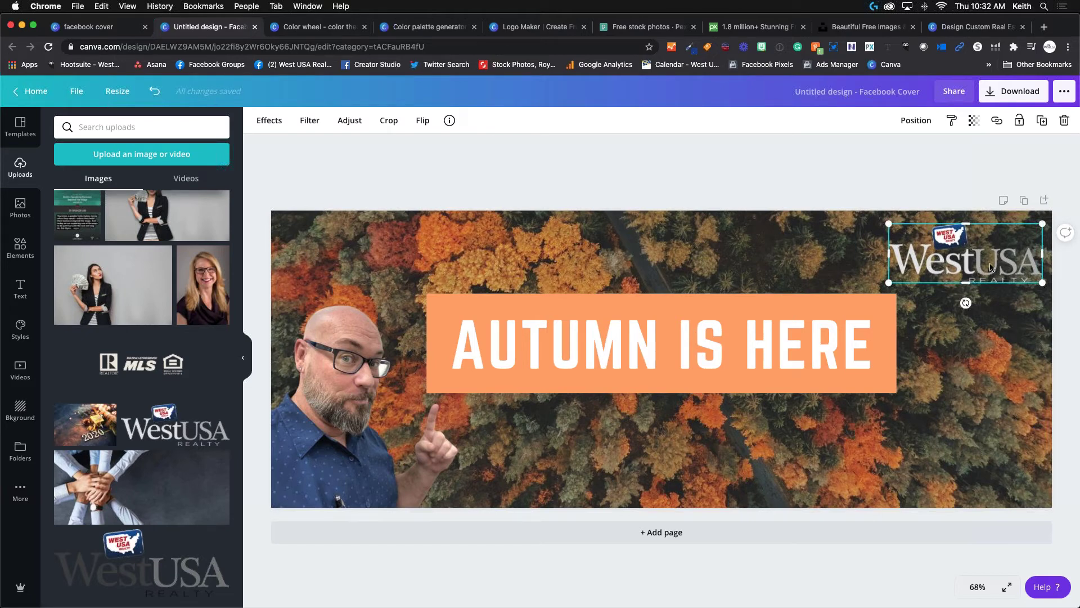
pyautogui.click(936, 188)
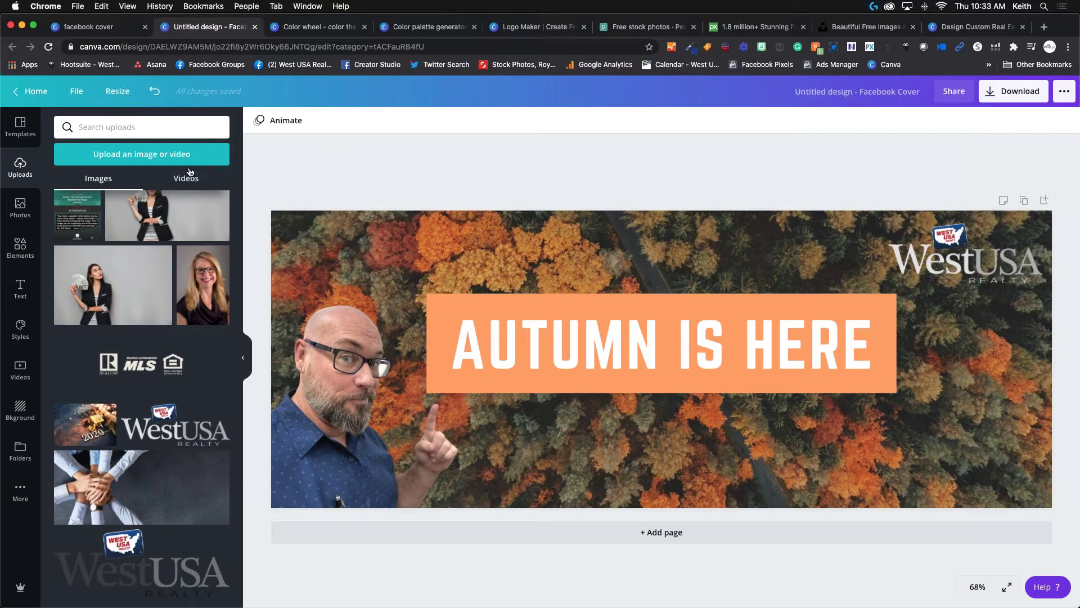
# Open the Text panel and browse its headings and font combinations.
pyautogui.click(20, 290)
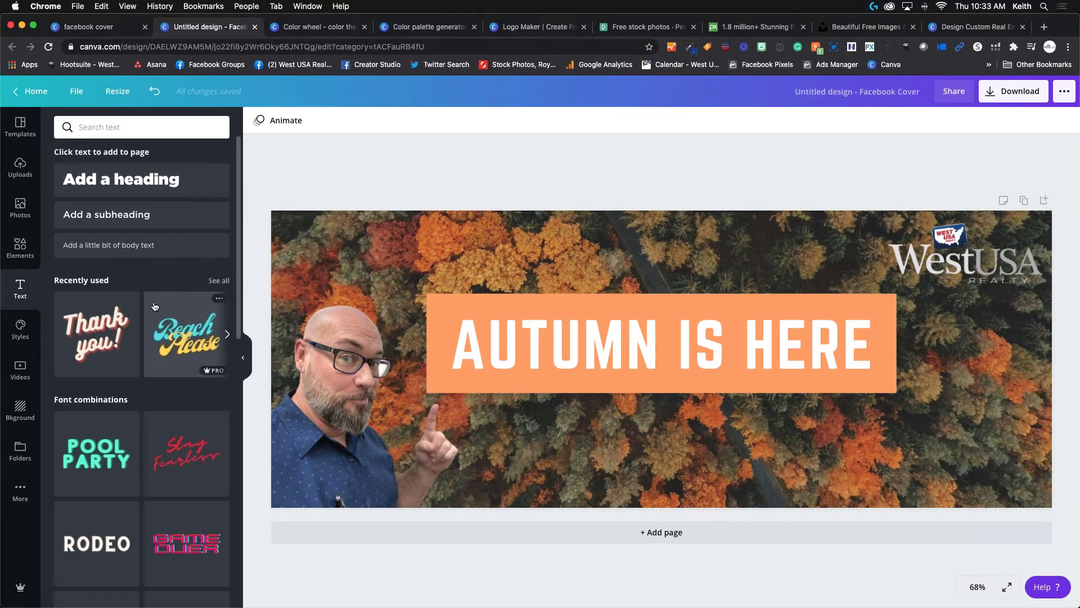
pyautogui.scroll(-5, 155, 306)
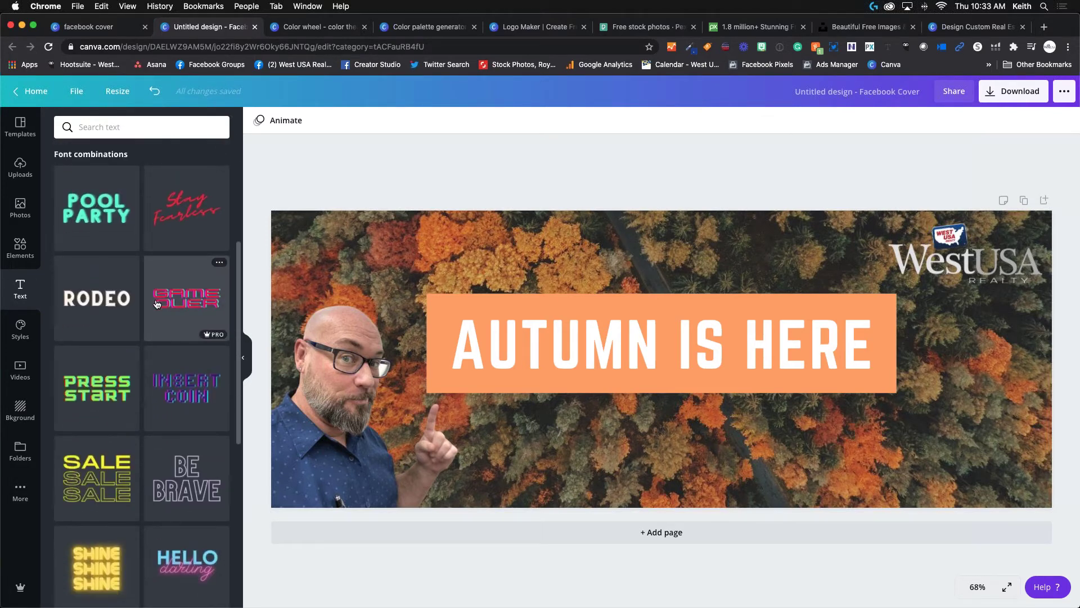
pyautogui.scroll(-10, 157, 304)
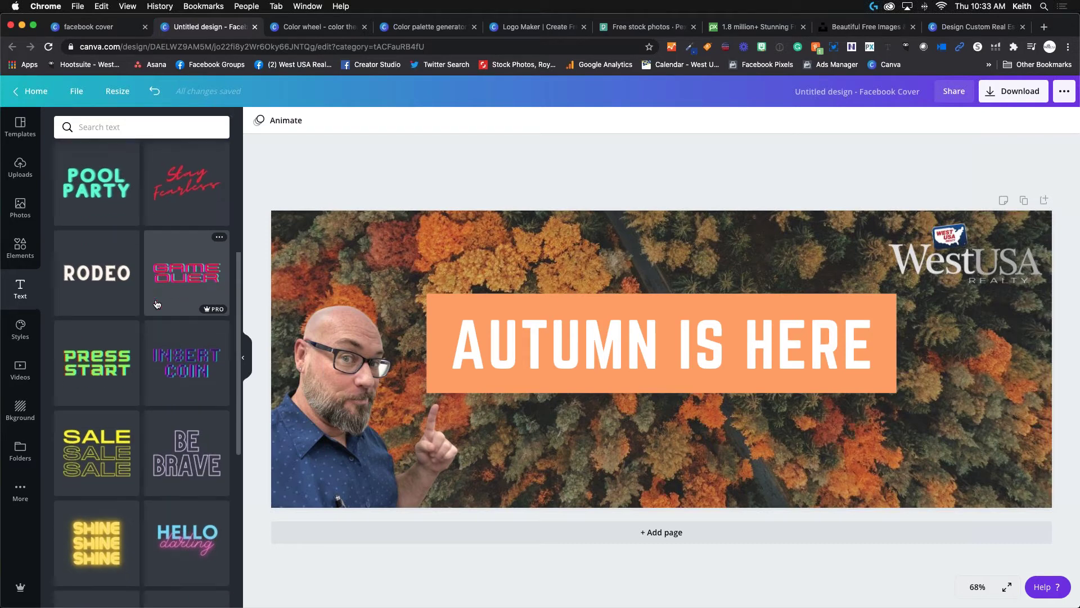
pyautogui.scroll(-7, 157, 305)
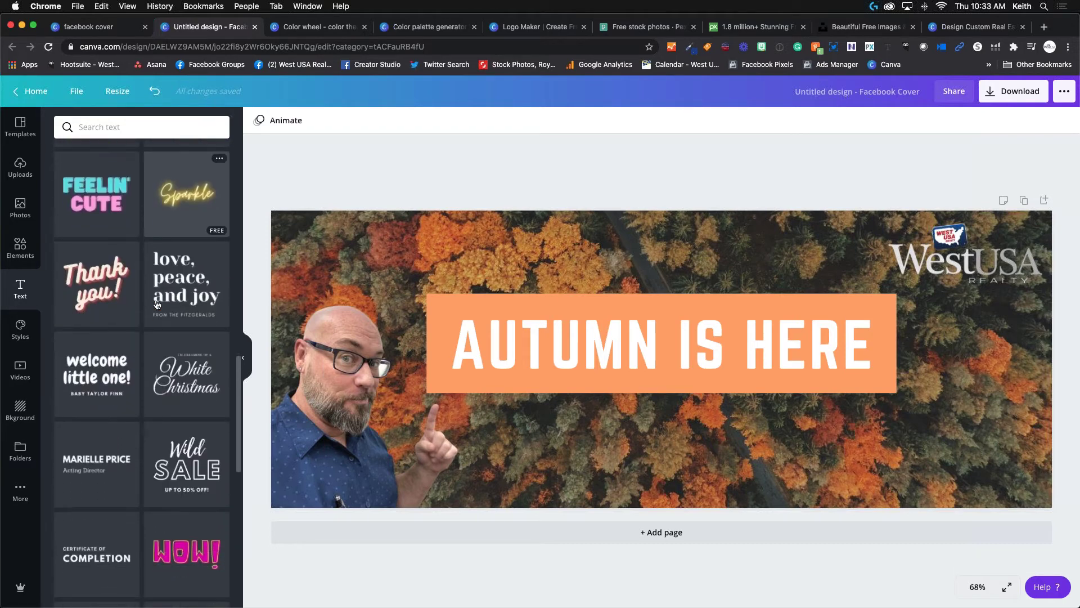
pyautogui.scroll(-3, 157, 304)
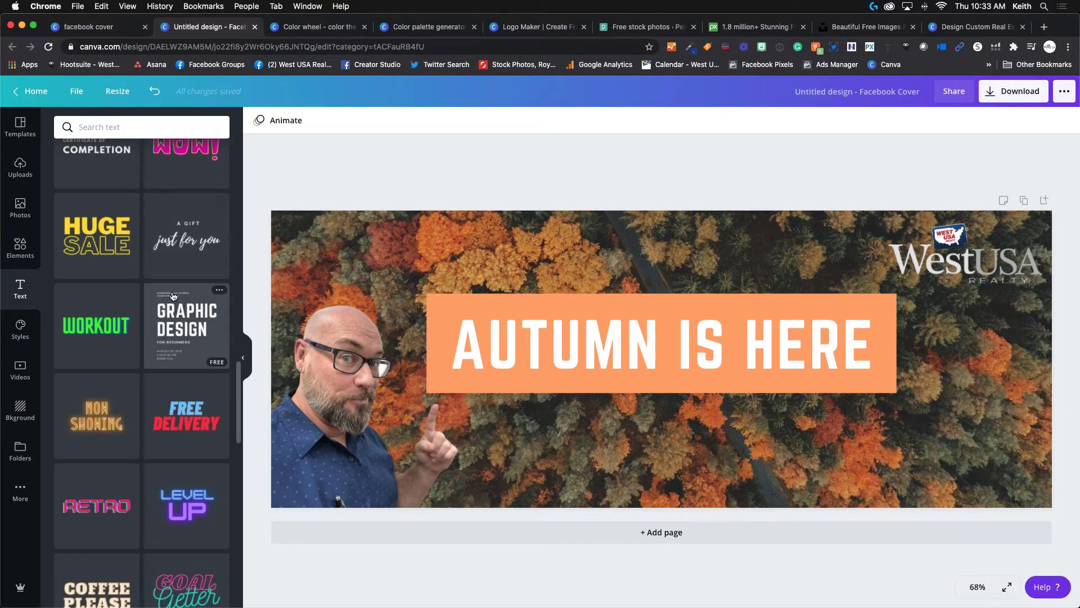
pyautogui.scroll(-4, 180, 315)
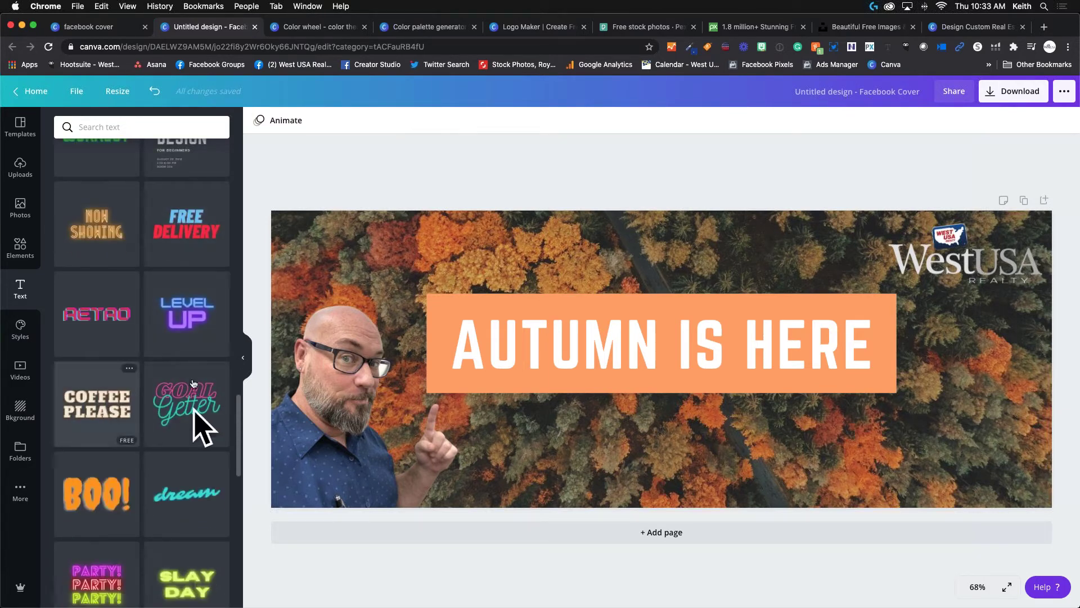
pyautogui.scroll(-6, 169, 337)
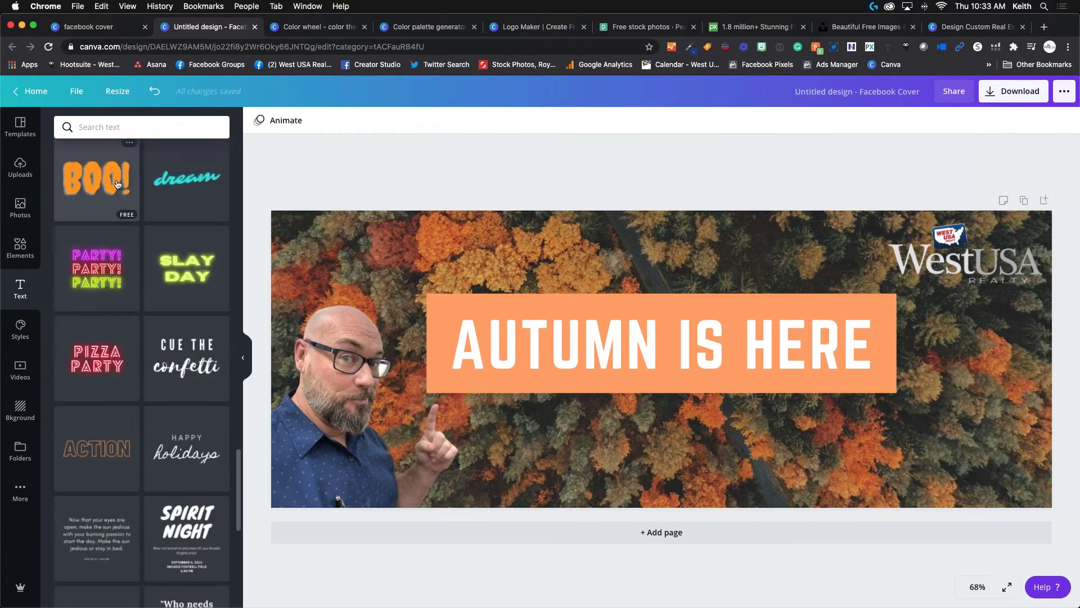
pyautogui.scroll(1, 119, 203)
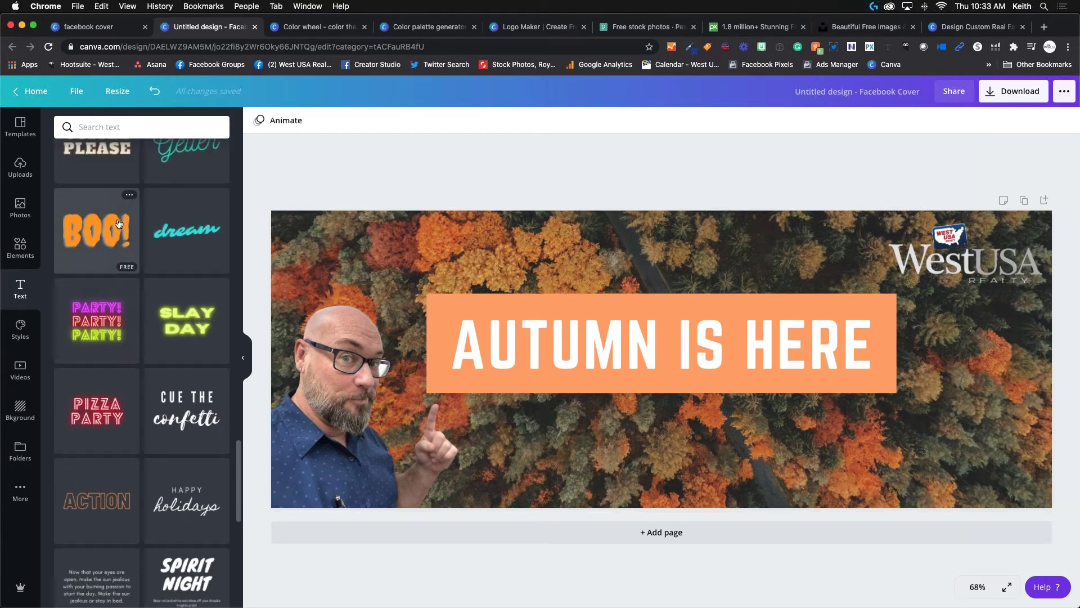
pyautogui.scroll(10, 127, 208)
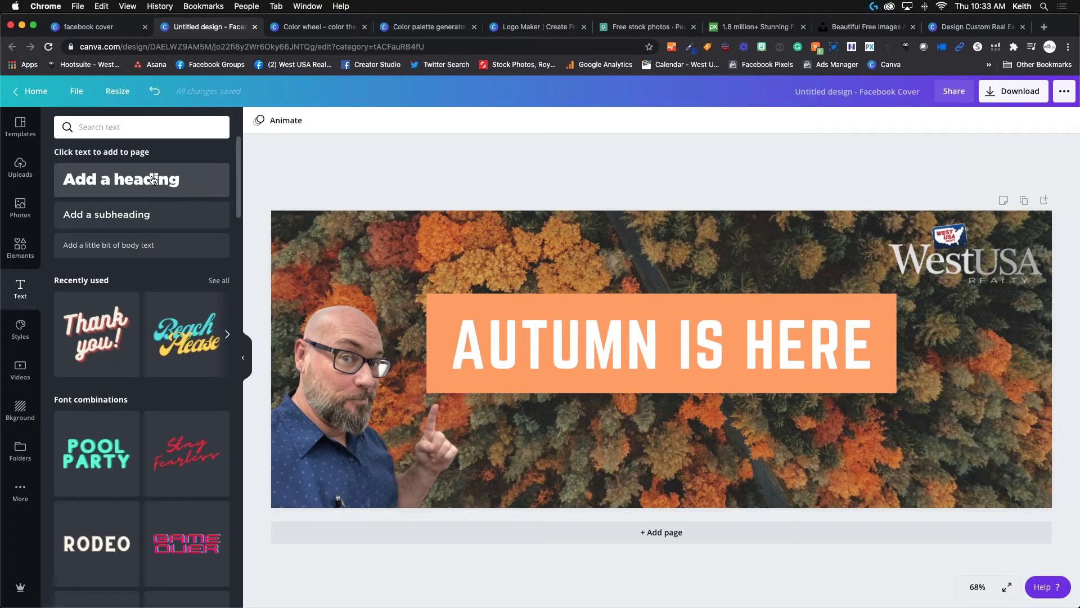
# Add a heading text box reading 'Call Me' followed by the agent's phone number.
pyautogui.click(152, 179)
pyautogui.click(658, 366)
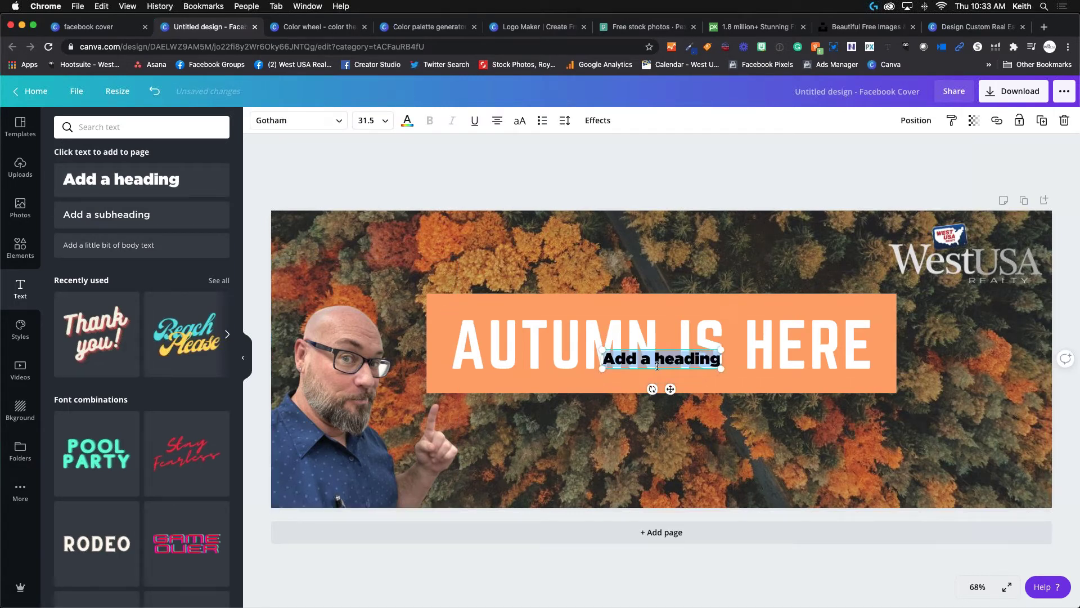
pyautogui.write('Call')
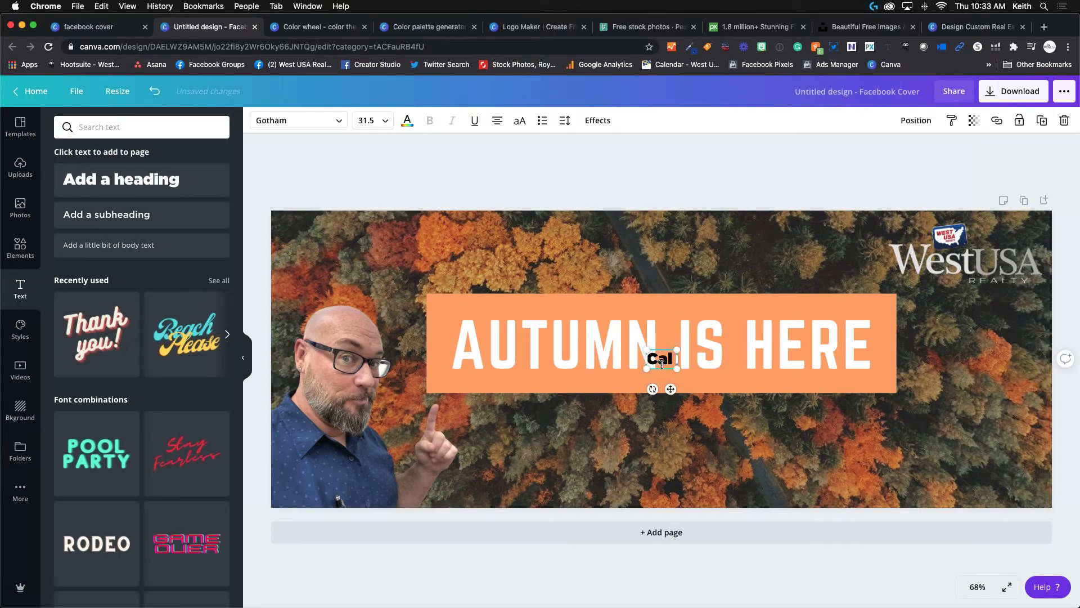
pyautogui.write(' Me Keith')
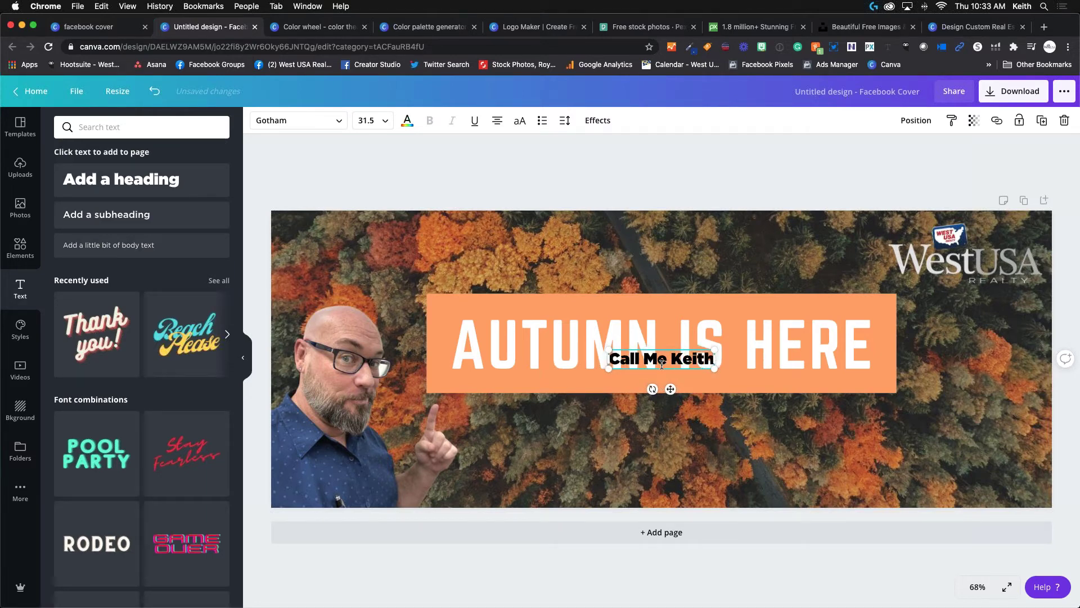
pyautogui.press('BackSpace')
pyautogui.press('BackSpace')
pyautogui.press('BackSpace')
pyautogui.press('BackSpace')
pyautogui.press('BackSpace')
pyautogui.press('BackSpace')
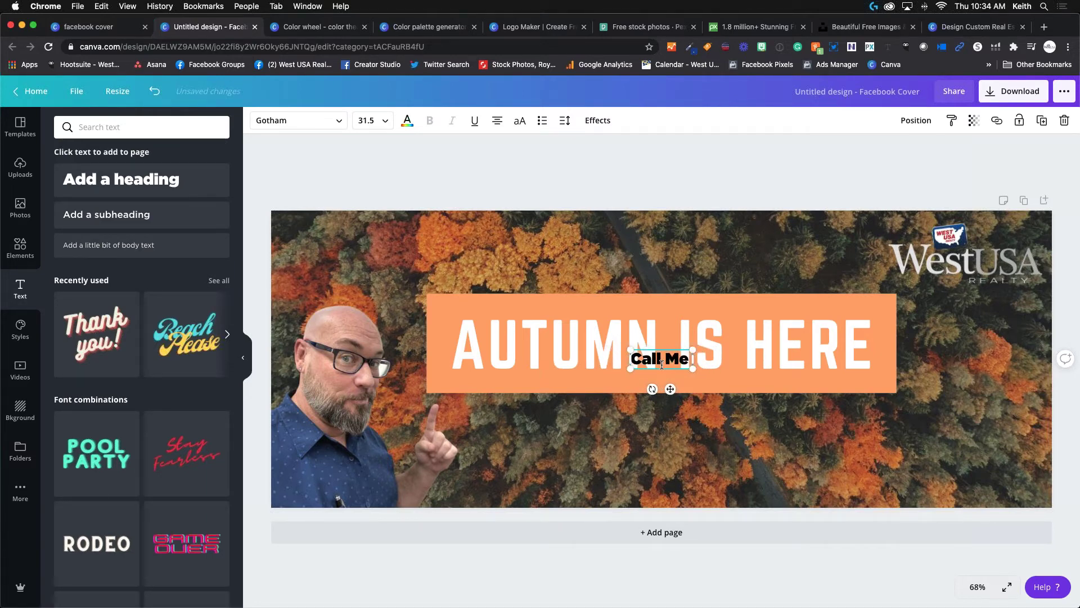
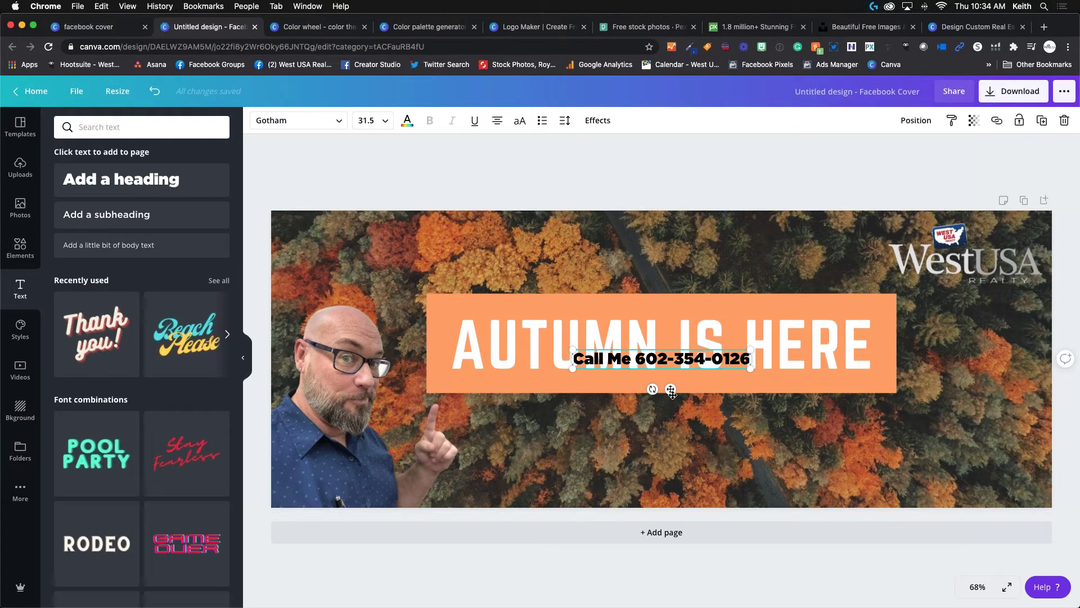
# Move the phone line to the cover's bottom-right and widen its text box leftward.
pyautogui.moveTo(671, 389); pyautogui.dragTo(891, 485)
pyautogui.click(891, 485)
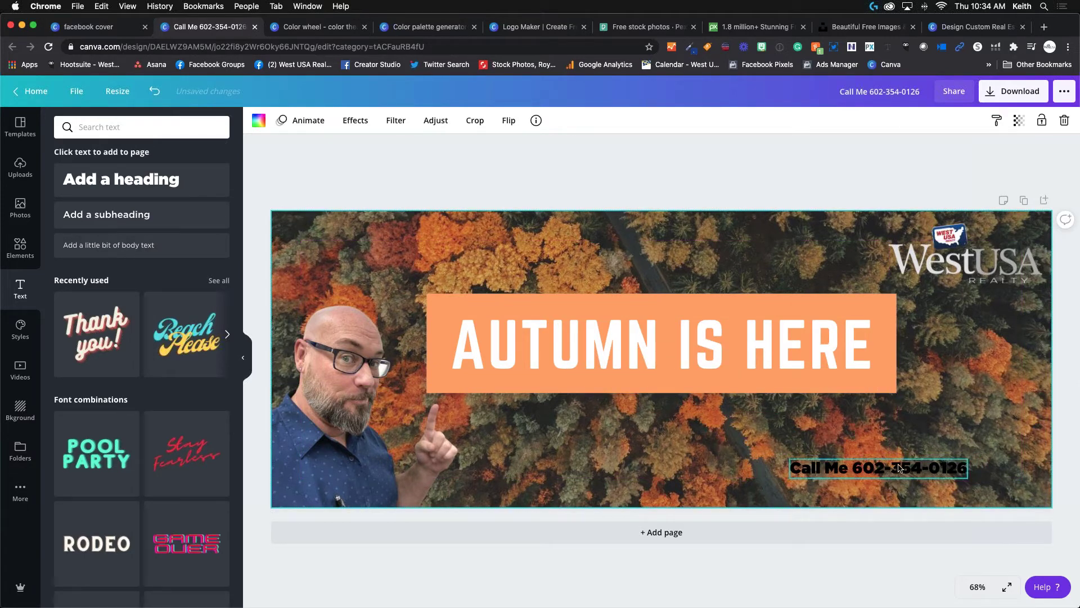
pyautogui.click(862, 476)
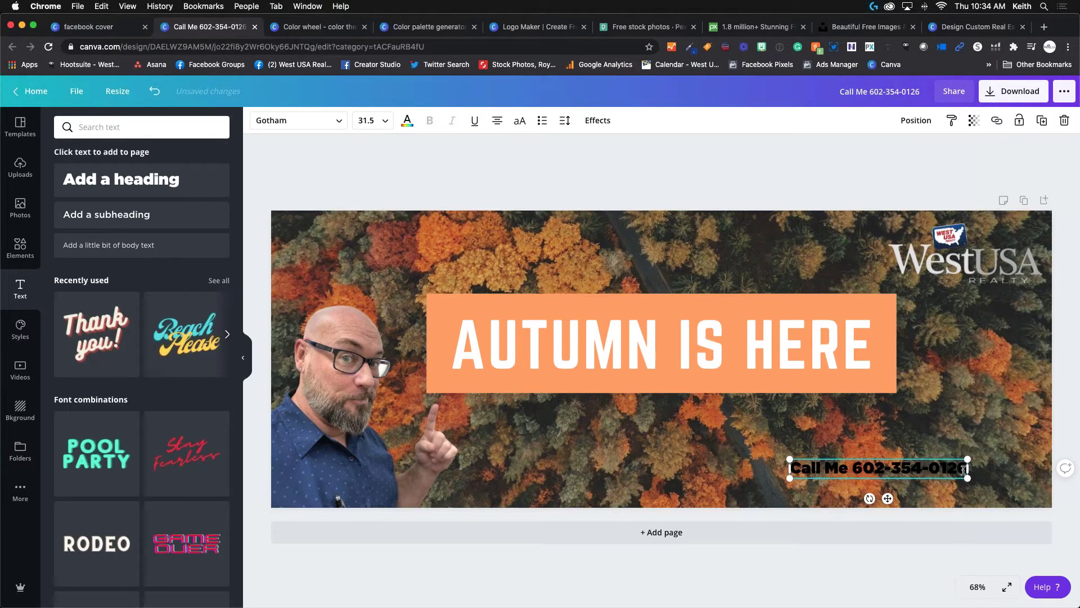
pyautogui.moveTo(956, 468); pyautogui.dragTo(791, 472)
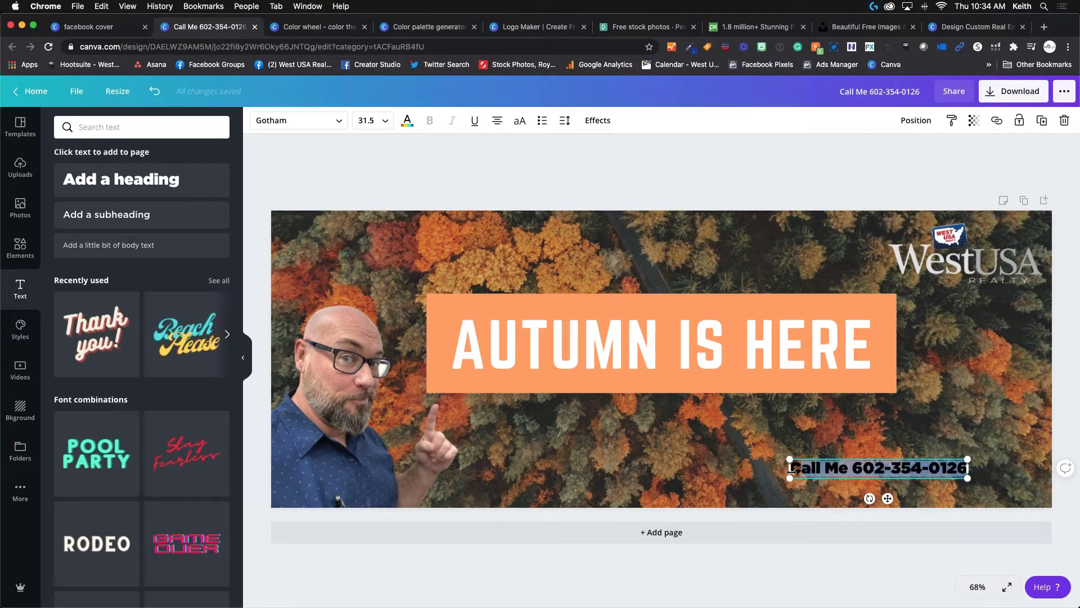
pyautogui.click(954, 468)
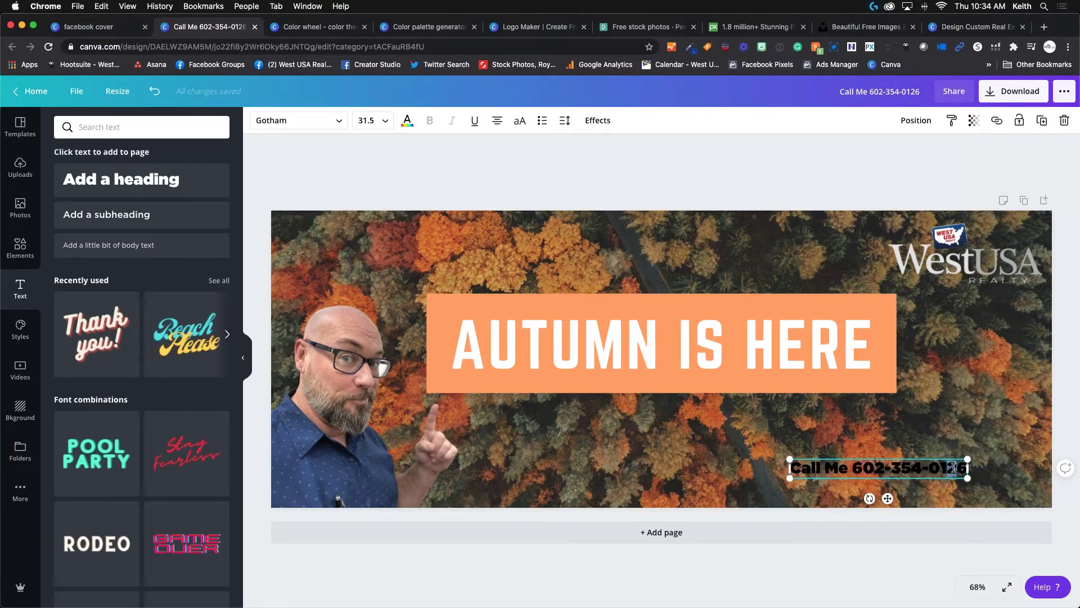
pyautogui.click(965, 468)
pyautogui.moveTo(792, 467); pyautogui.dragTo(758, 469)
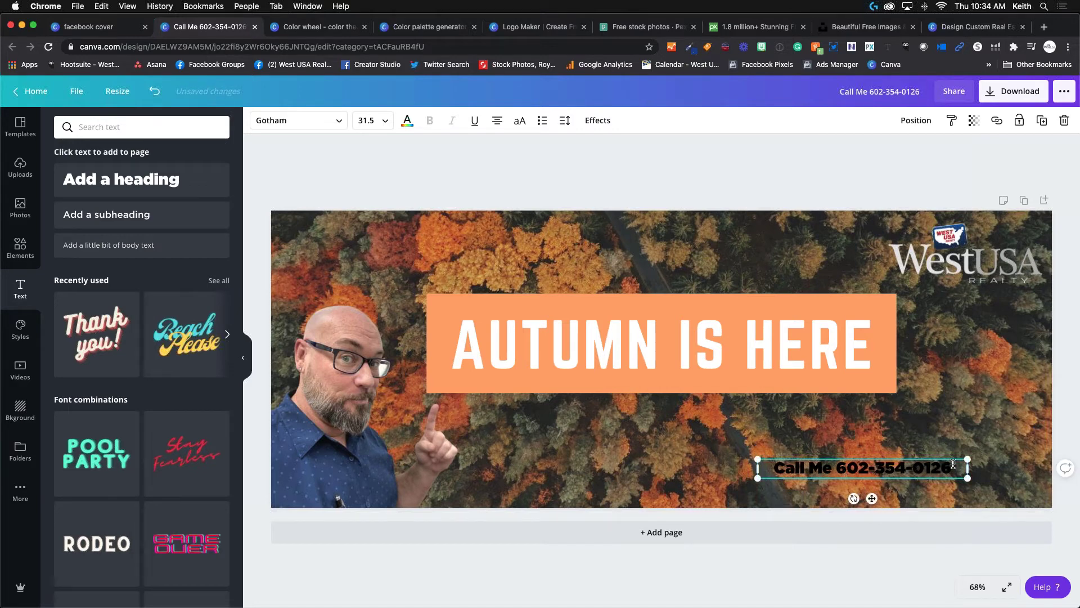
pyautogui.moveTo(952, 467); pyautogui.dragTo(773, 468)
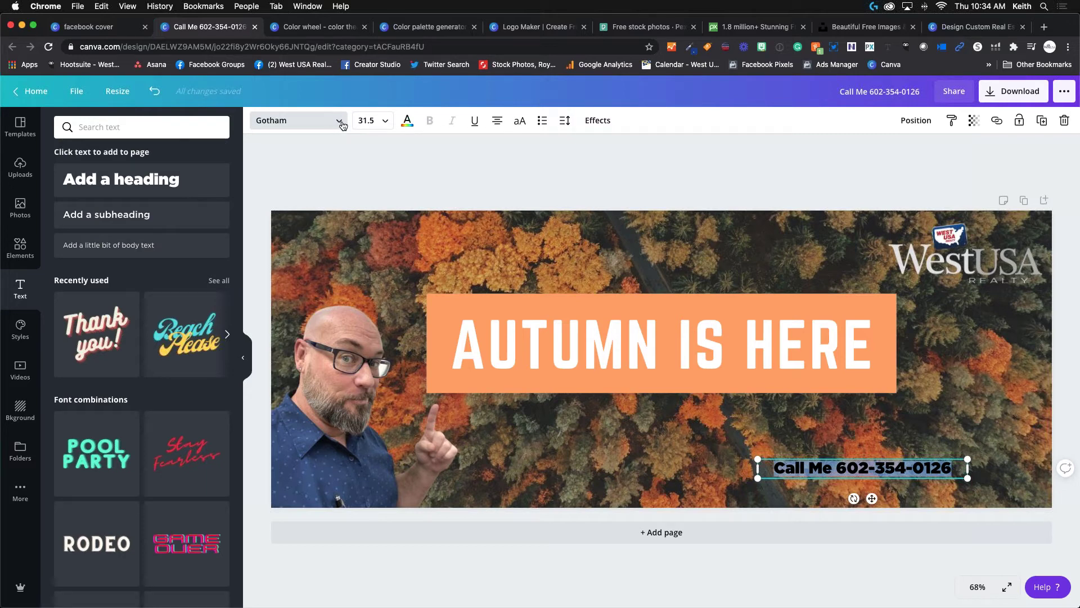
# Search fonts for 'script' and set the phone line to Nexa Script after trying Kaushan Script.
pyautogui.click(336, 123)
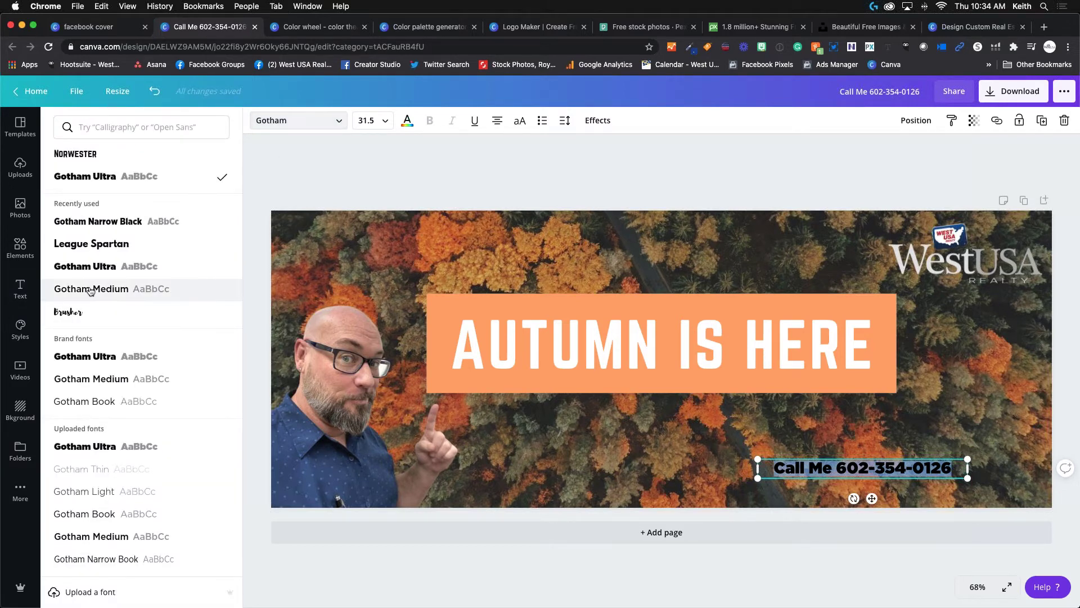
pyautogui.scroll(-5, 113, 290)
pyautogui.scroll(-15, 89, 290)
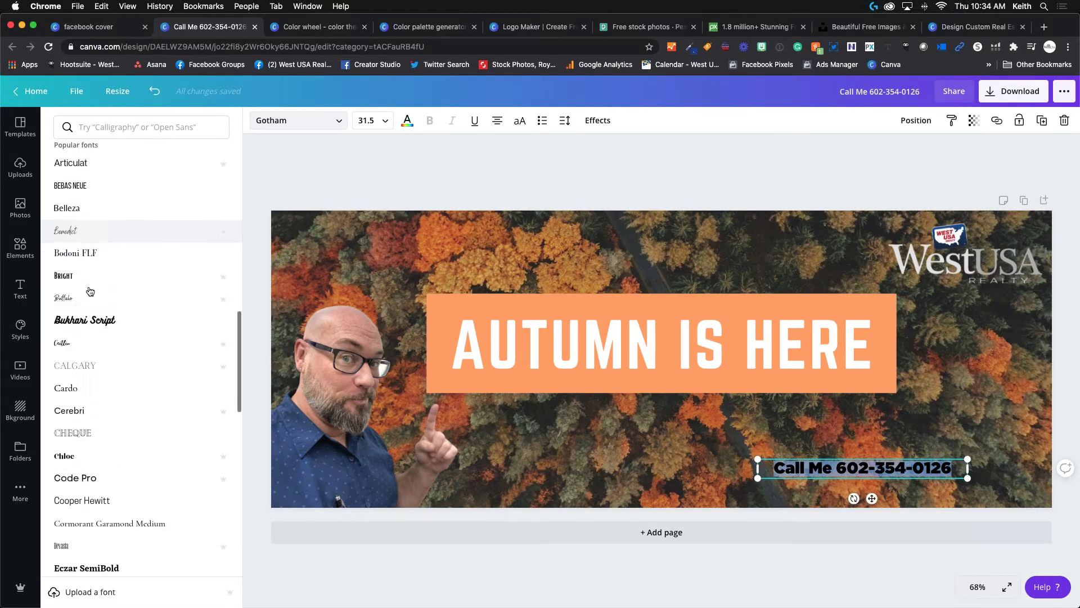
pyautogui.scroll(-8, 90, 291)
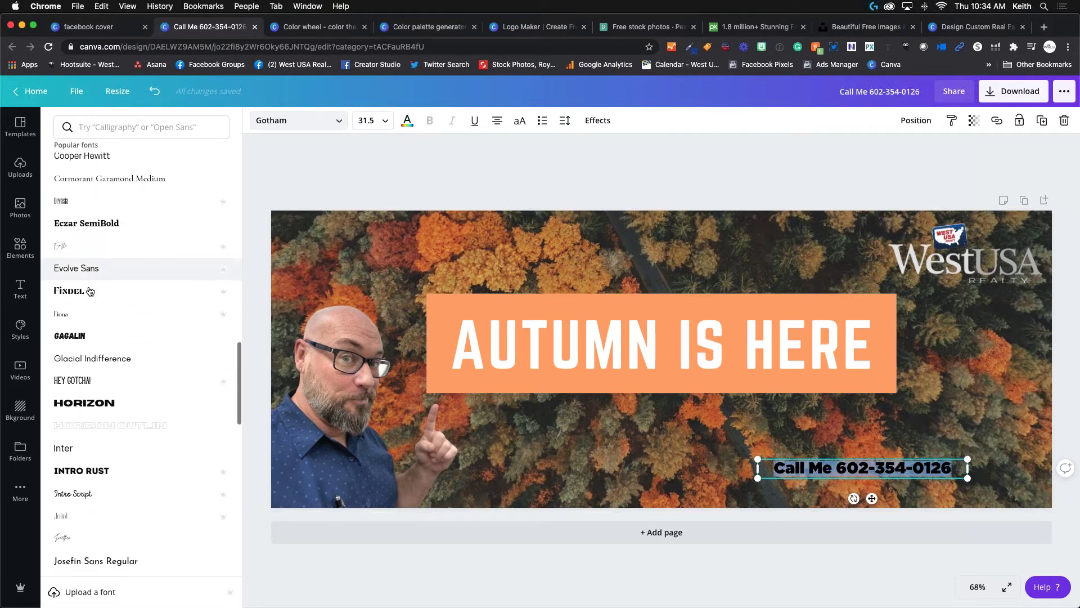
pyautogui.scroll(-8, 89, 290)
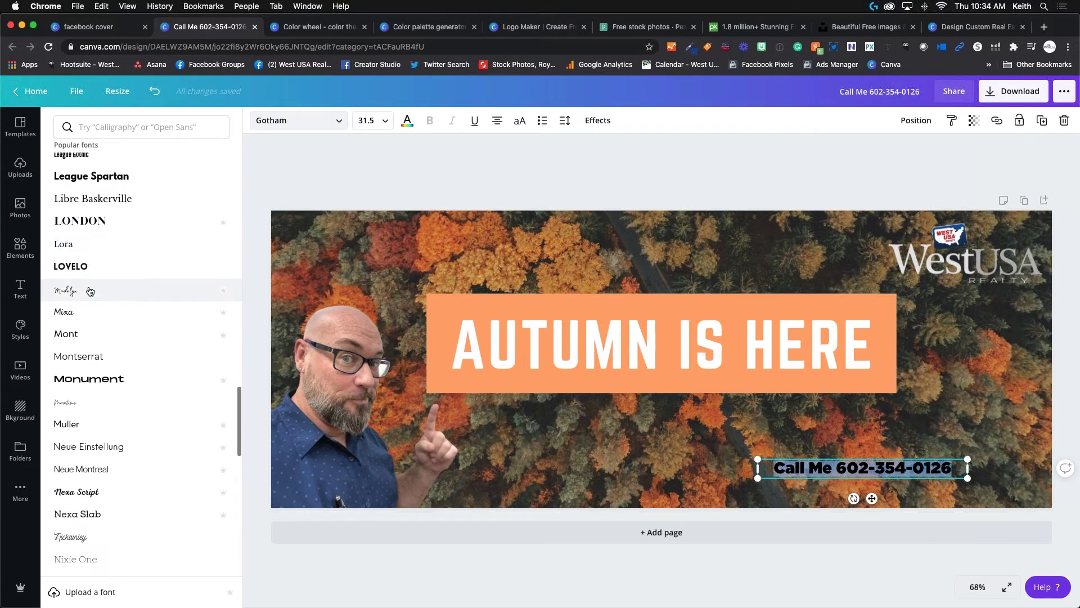
pyautogui.scroll(-8, 84, 329)
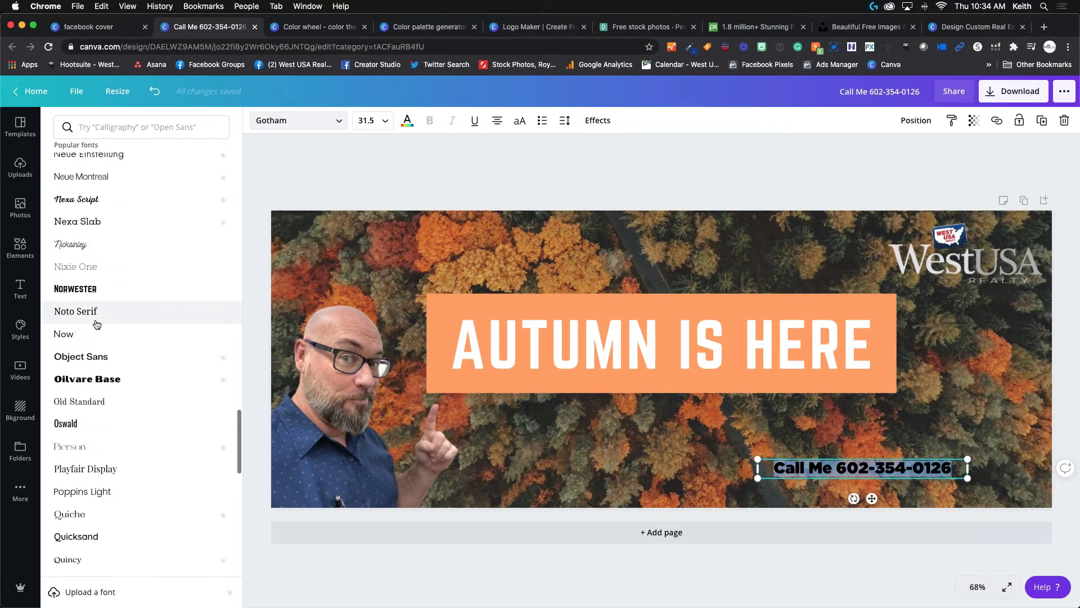
pyautogui.scroll(-1, 96, 324)
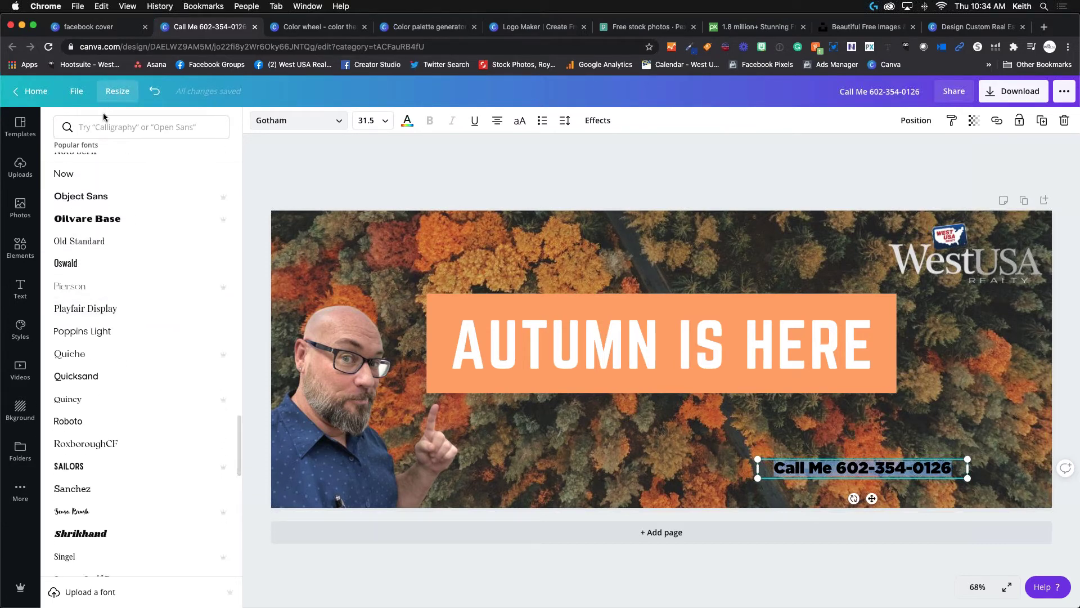
pyautogui.click(130, 127)
pyautogui.write('sc')
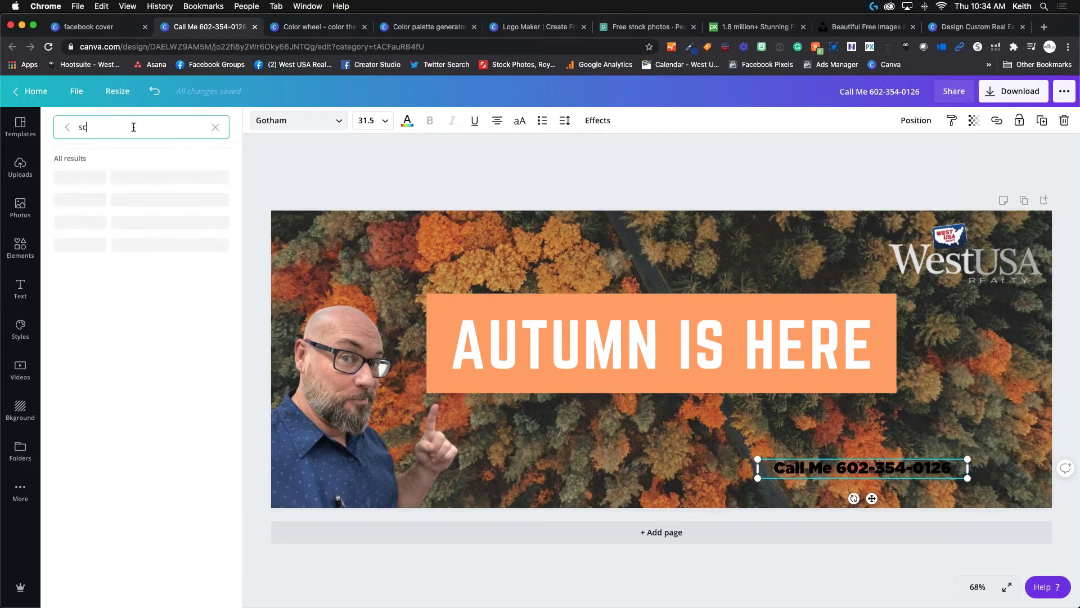
pyautogui.write('ript')
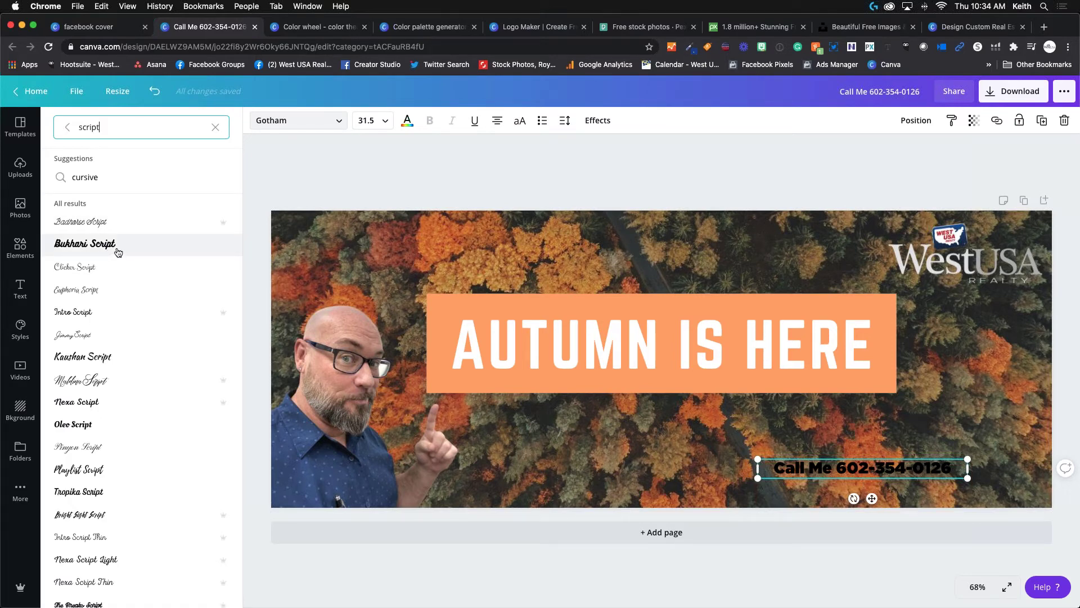
pyautogui.click(95, 358)
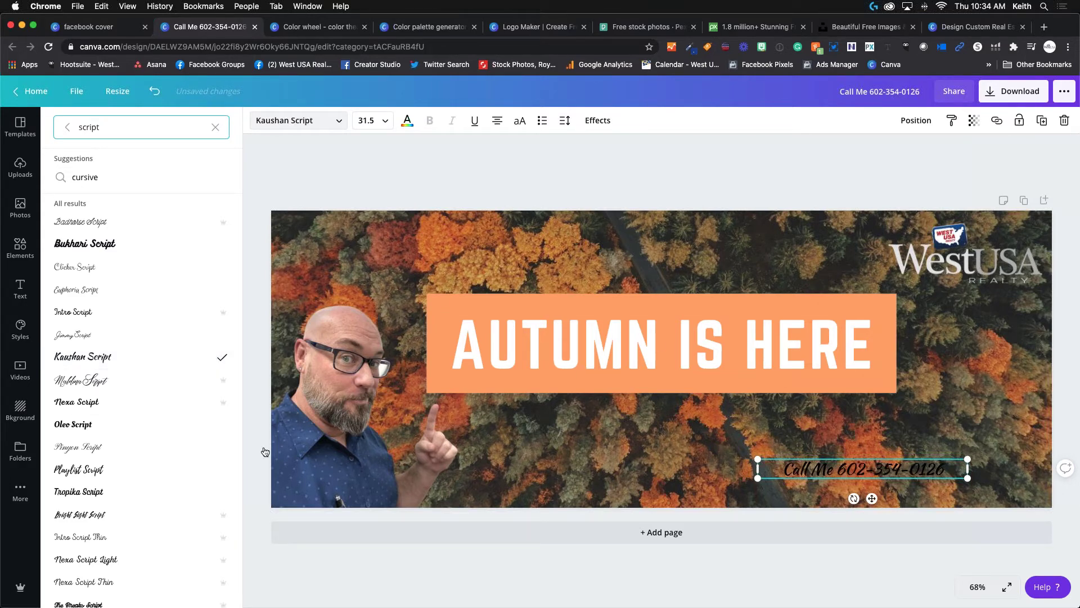
pyautogui.click(95, 403)
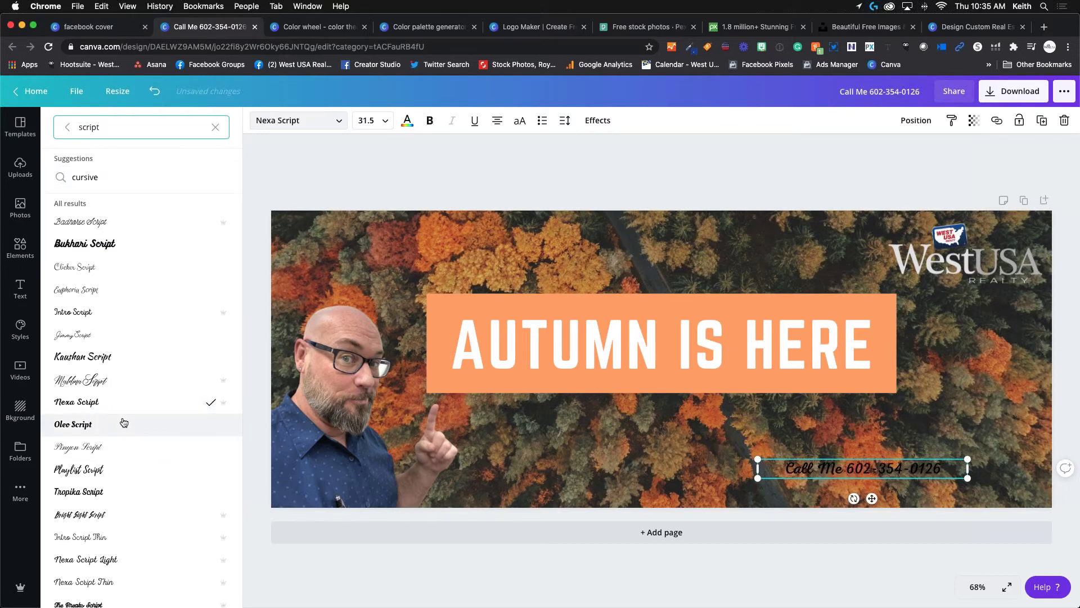
pyautogui.click(386, 122)
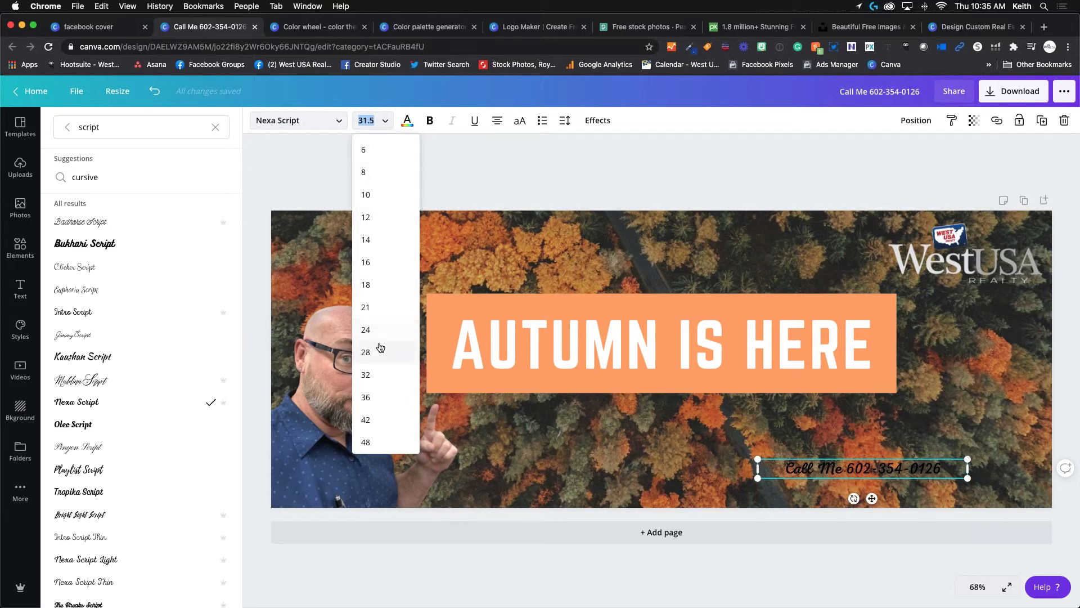
# Enlarge the phone-number line to size 48, widened onto one line at the bottom-right.
pyautogui.click(366, 442)
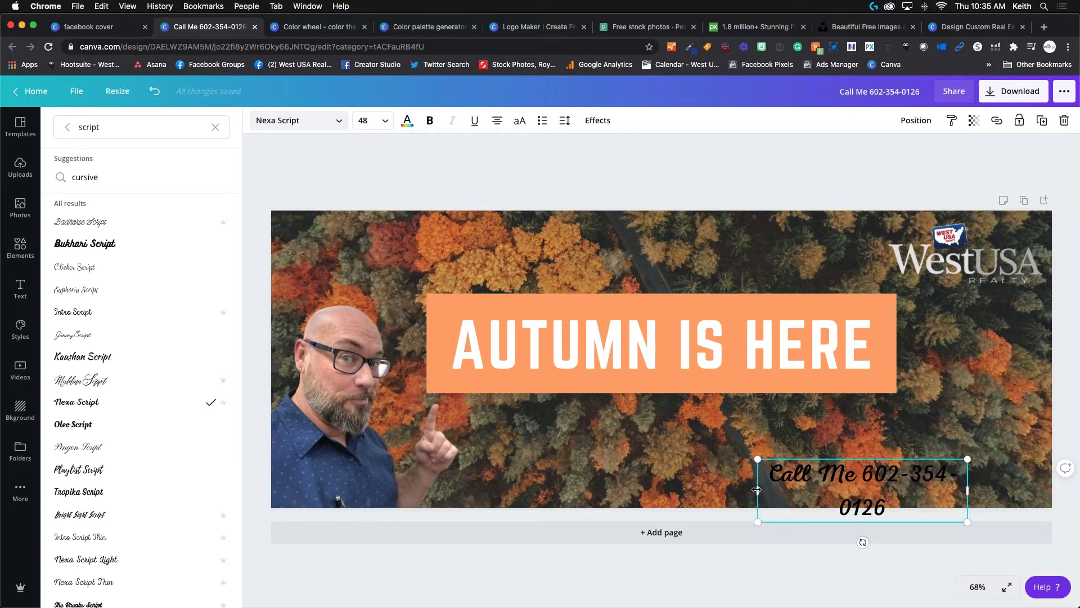
pyautogui.moveTo(757, 490); pyautogui.dragTo(683, 491)
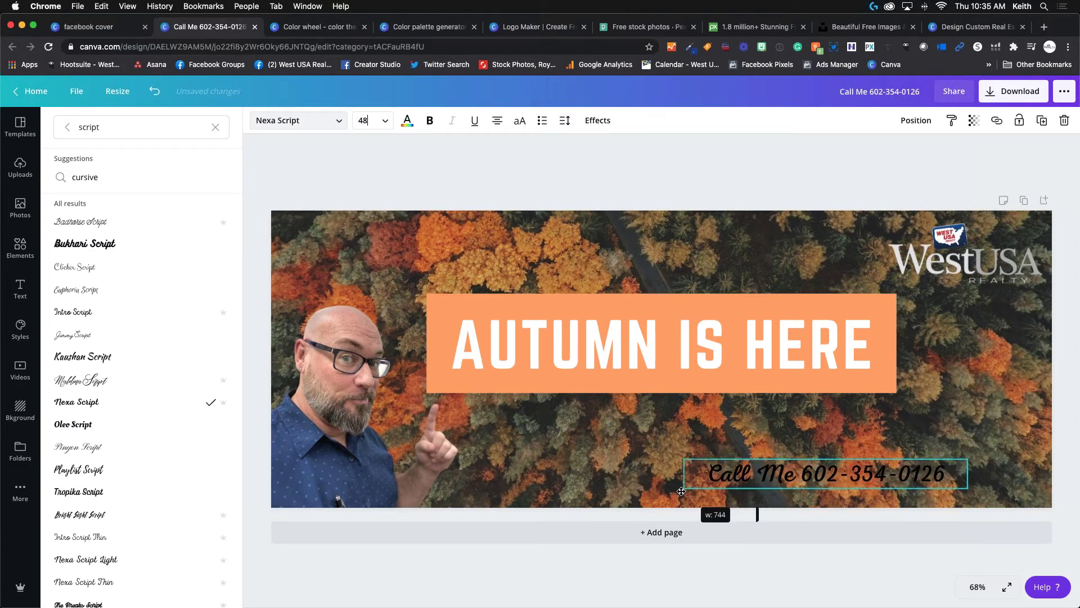
pyautogui.moveTo(839, 507); pyautogui.dragTo(901, 513)
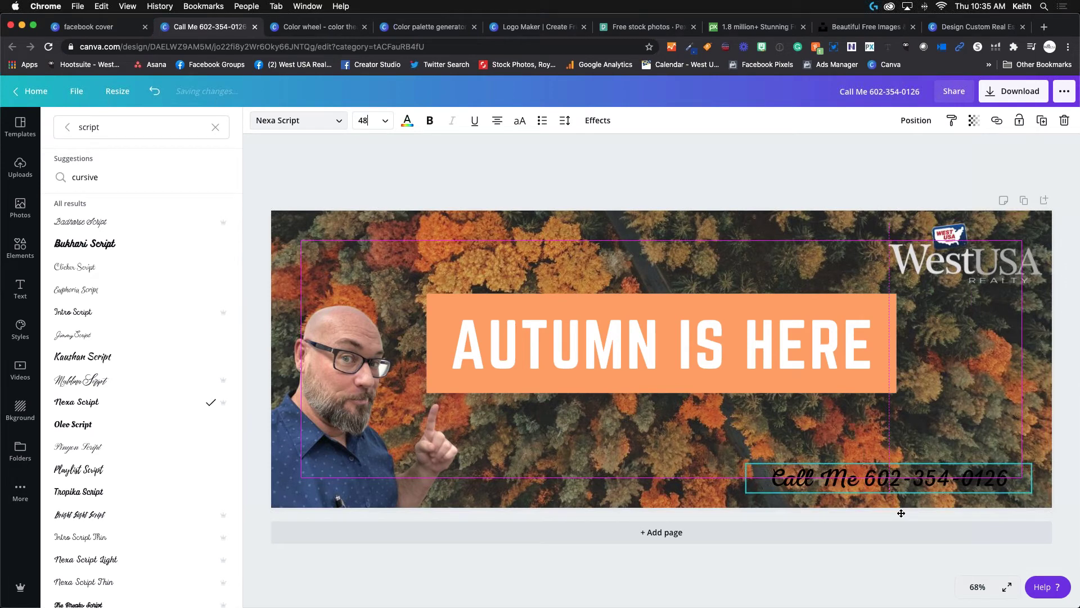
# Highlight the phone-number wording and bring up its text colour choices.
pyautogui.click(771, 477)
pyautogui.moveTo(772, 477); pyautogui.dragTo(1009, 471)
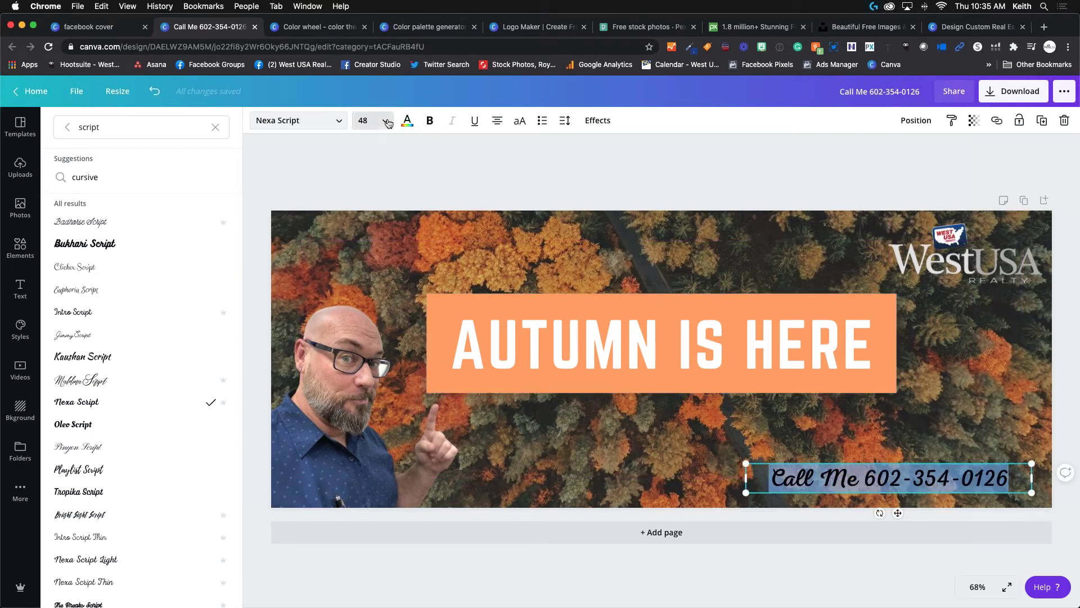
pyautogui.click(407, 121)
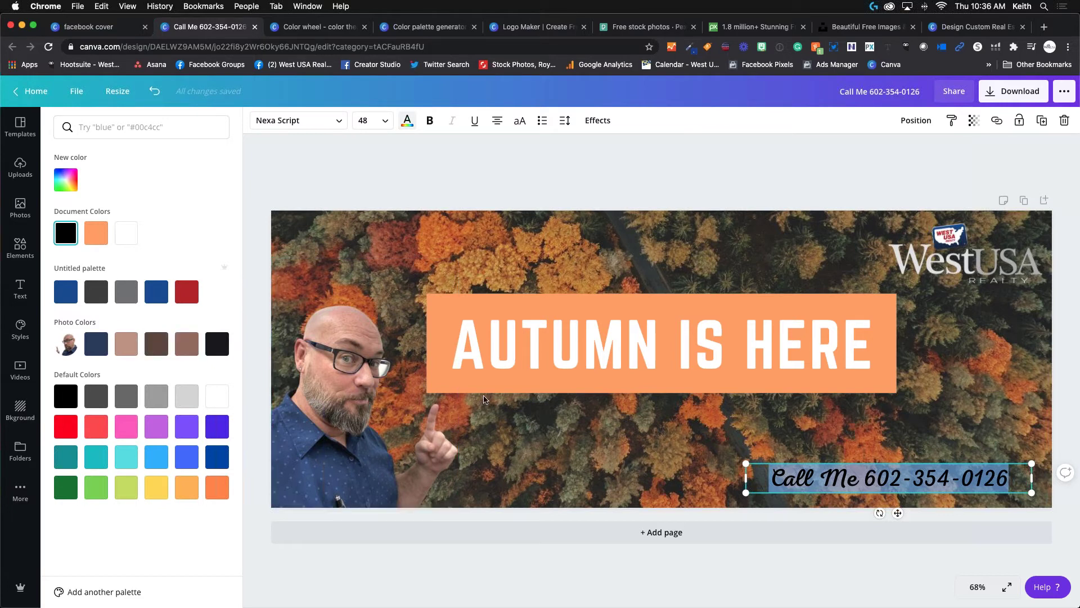
# Turn the 'Call Me' phone text white using the Document Colors swatch, then reselect it.
pyautogui.click(127, 233)
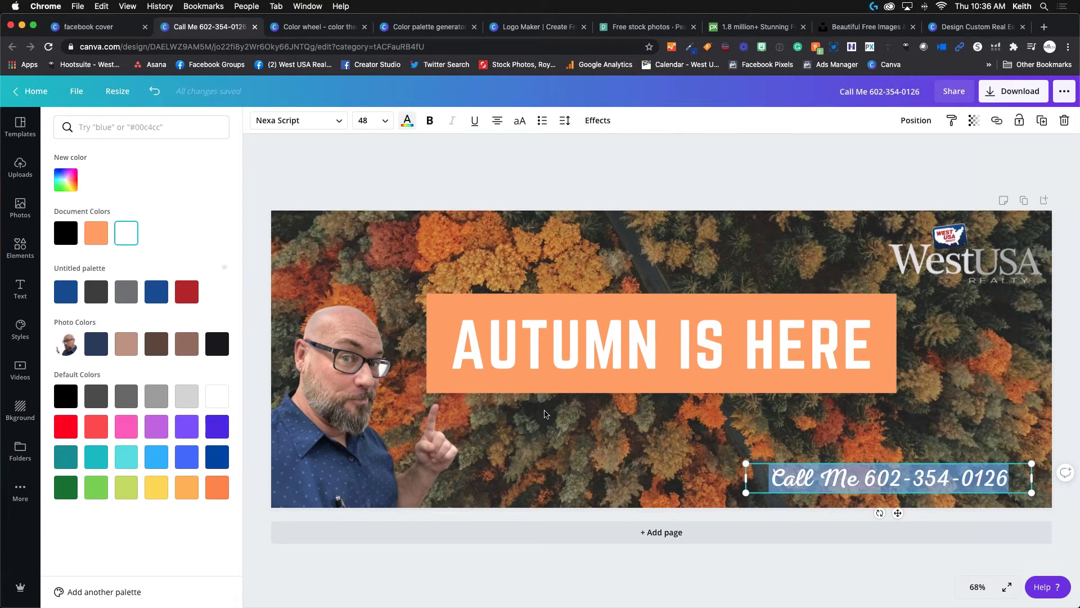
pyautogui.press('Escape')
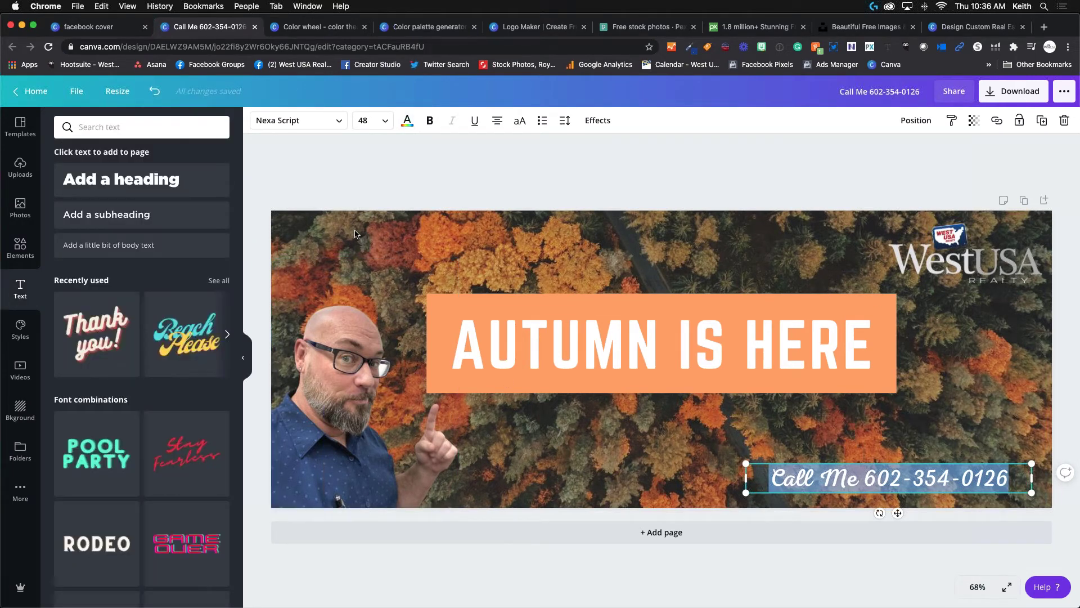
pyautogui.click(354, 233)
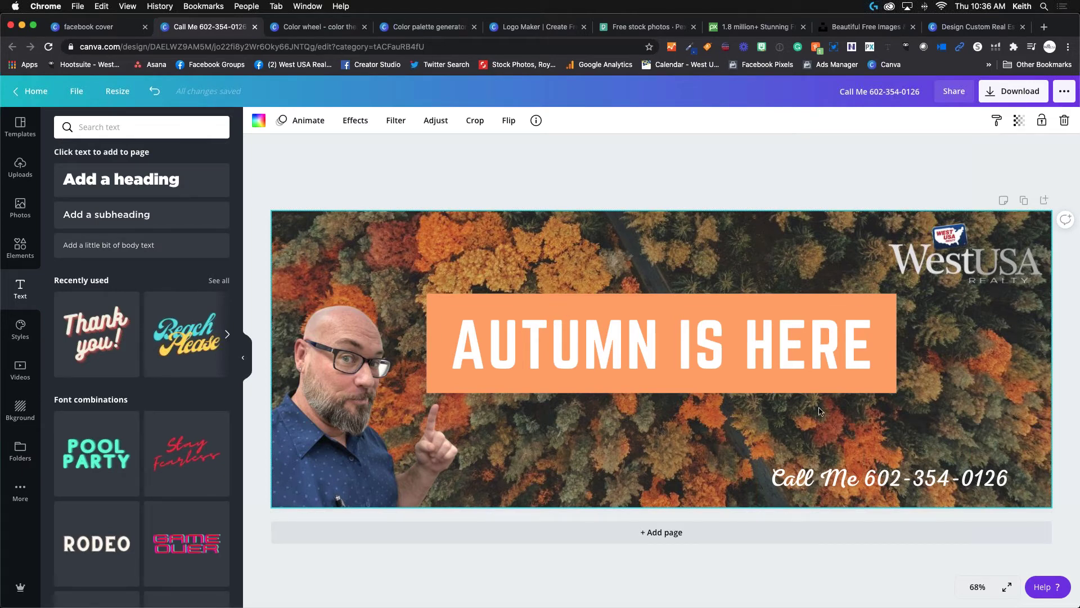
pyautogui.click(915, 483)
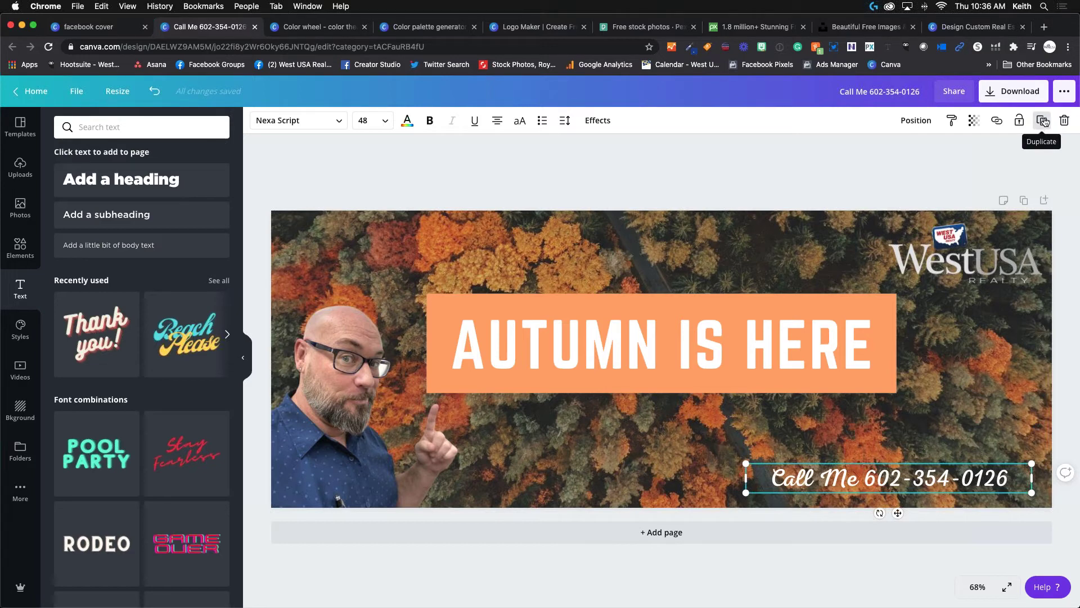
# Duplicate the phone-number text and colour the copy dark brown from Photo Colors.
pyautogui.click(1043, 121)
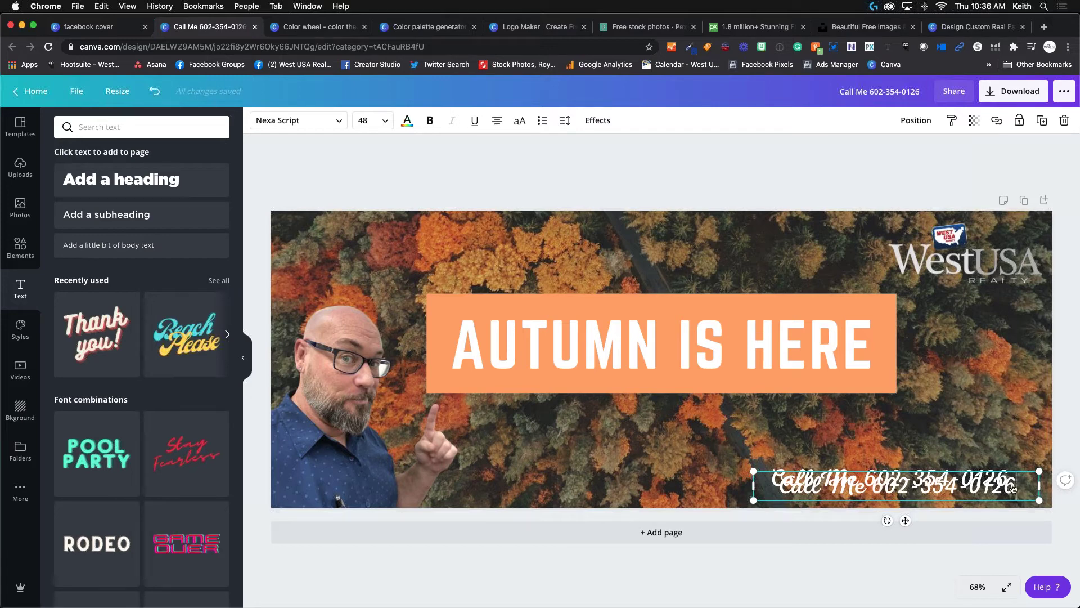
pyautogui.moveTo(905, 520); pyautogui.dragTo(674, 476)
pyautogui.moveTo(782, 437); pyautogui.dragTo(540, 437)
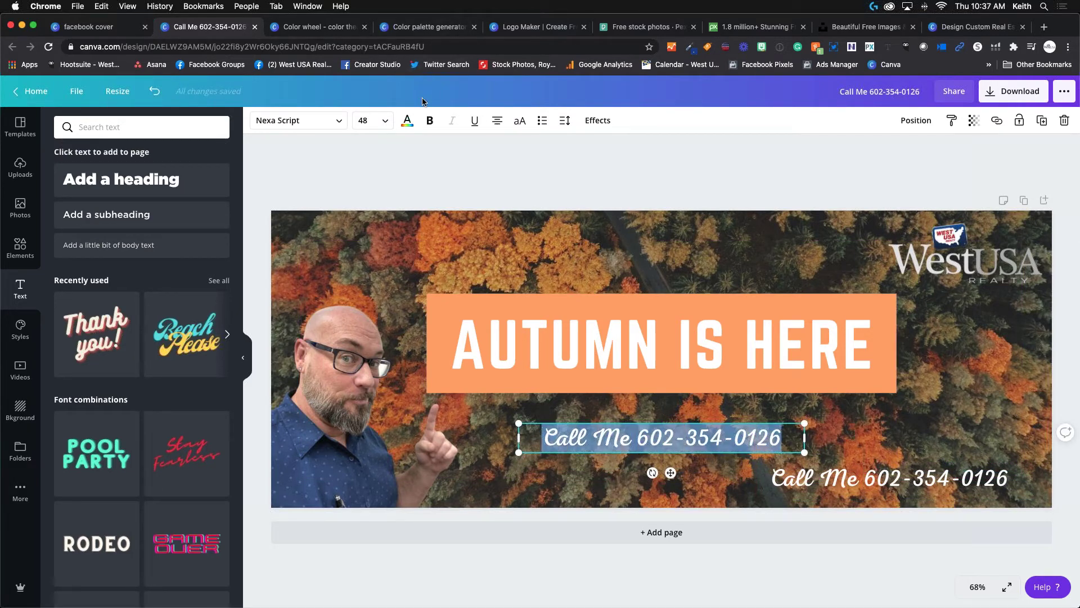
pyautogui.click(407, 121)
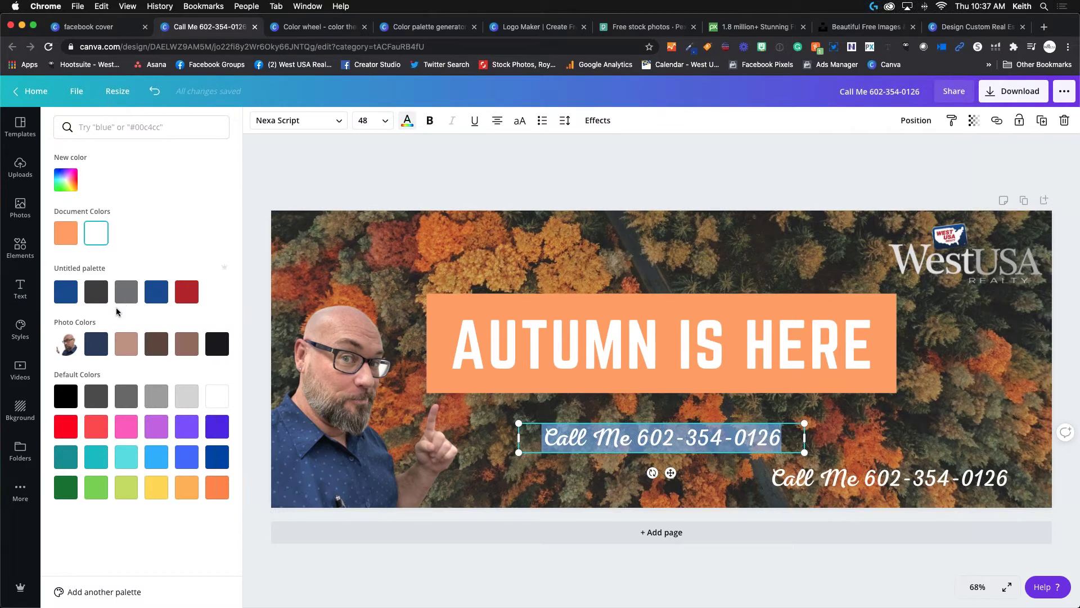
pyautogui.click(181, 346)
pyautogui.click(161, 348)
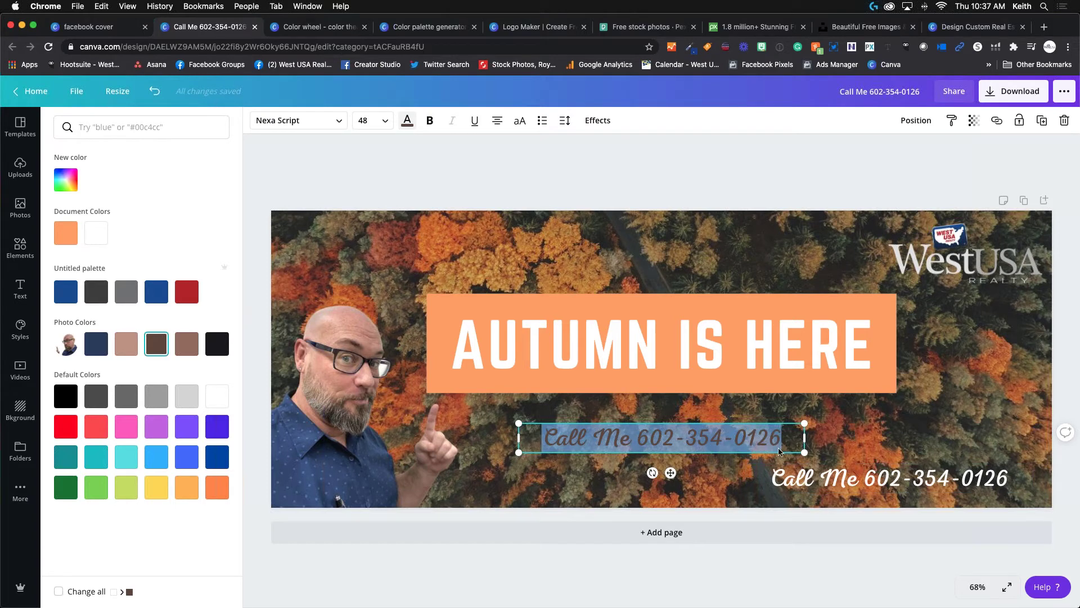
pyautogui.press('Escape')
# Move the dark brown copy over the white phone number near the bottom-right.
pyautogui.doubleClick(693, 411)
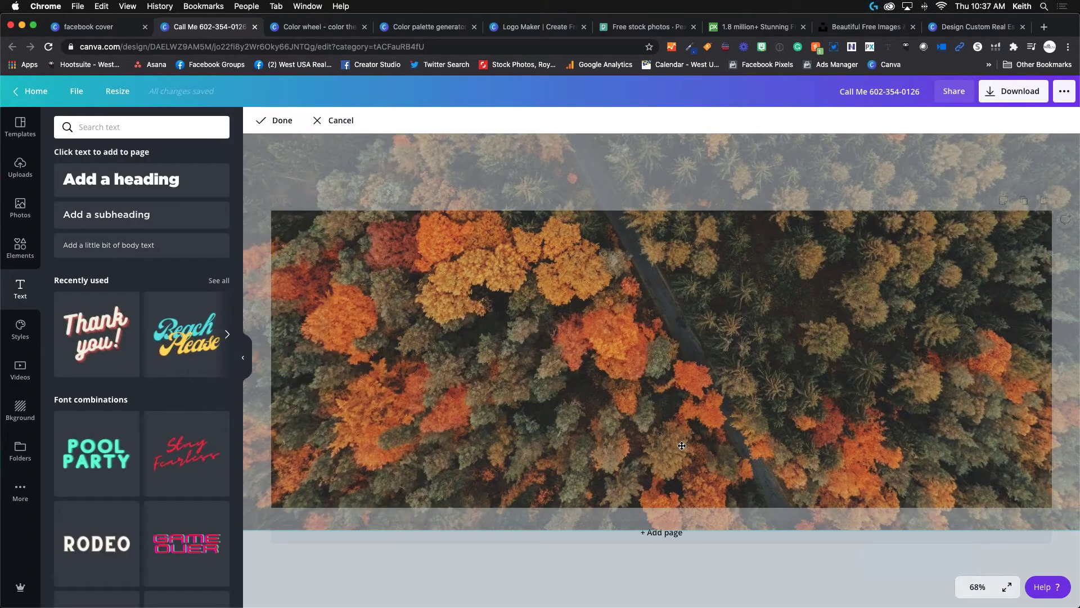
pyautogui.moveTo(682, 446); pyautogui.dragTo(675, 446)
pyautogui.press('Return')
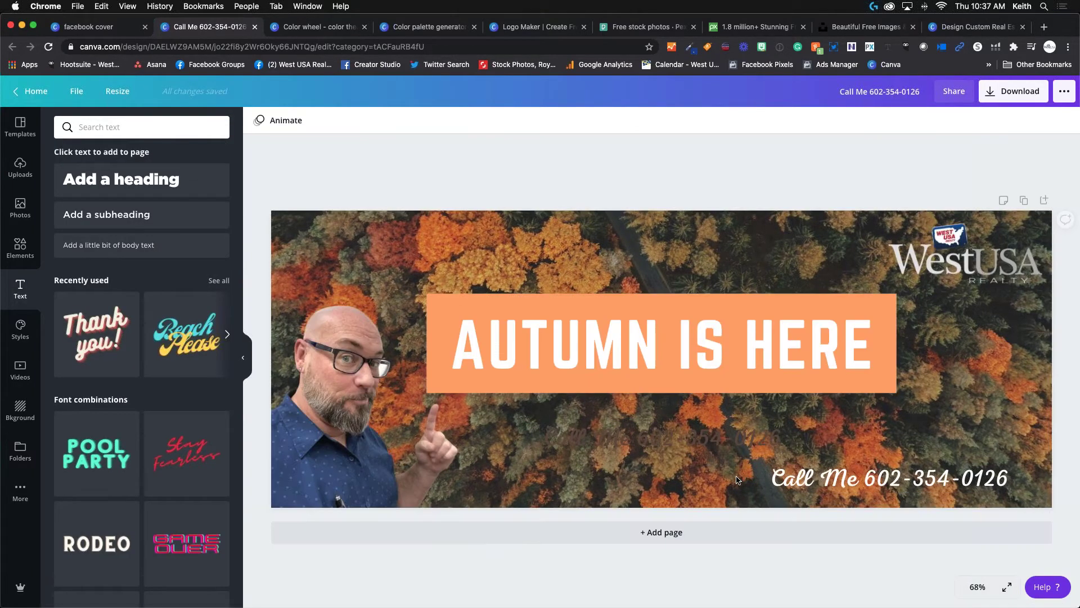
pyautogui.click(717, 446)
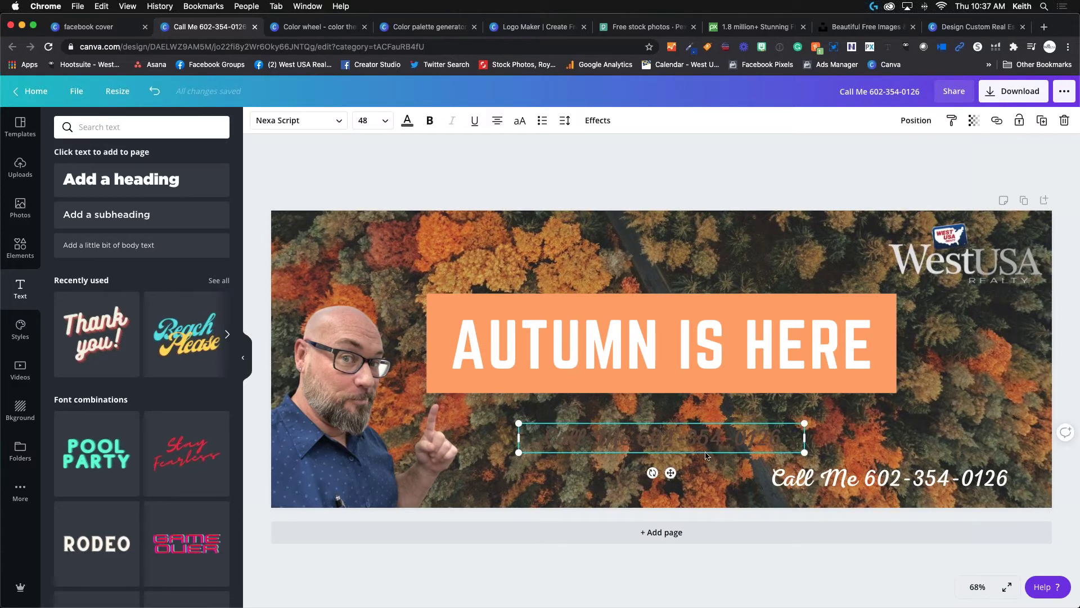
pyautogui.moveTo(672, 473); pyautogui.dragTo(837, 513)
pyautogui.moveTo(867, 514); pyautogui.dragTo(891, 513)
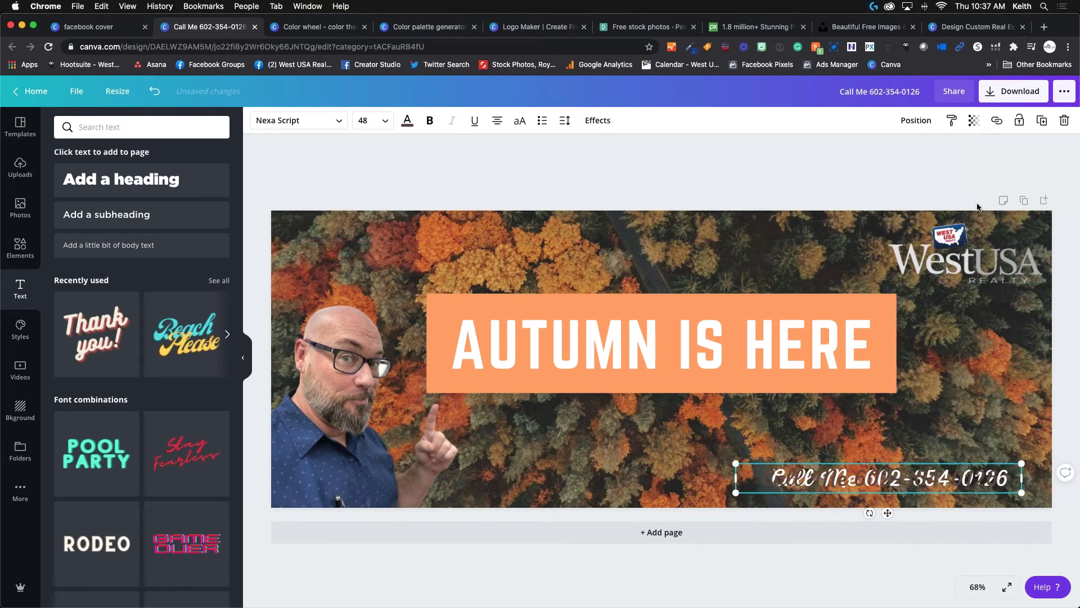
# Send the dark copy backward behind the white phone number and nudge it into place.
pyautogui.click(916, 121)
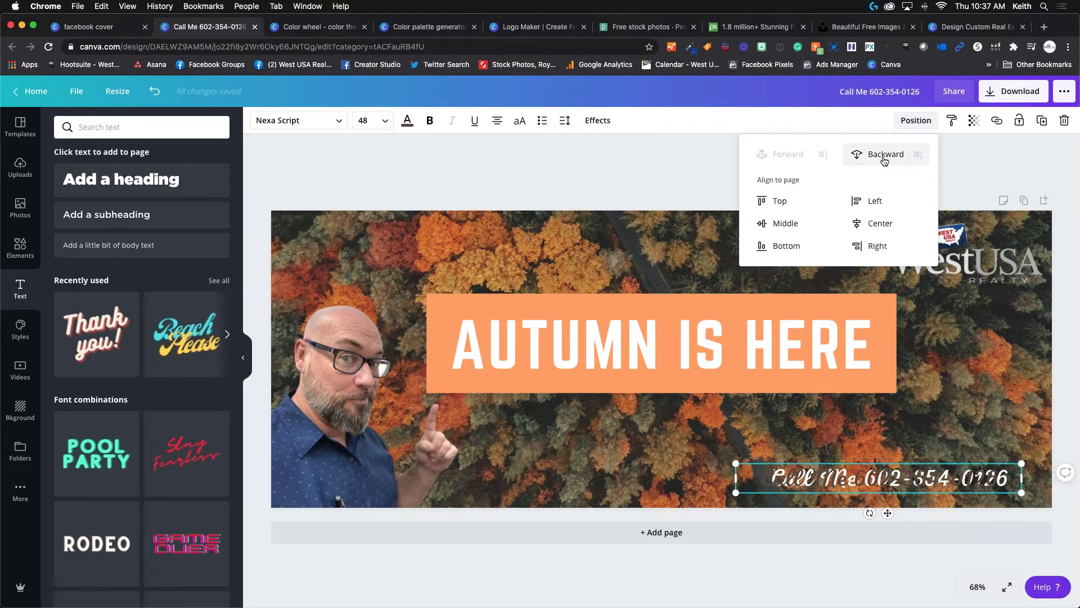
pyautogui.click(884, 160)
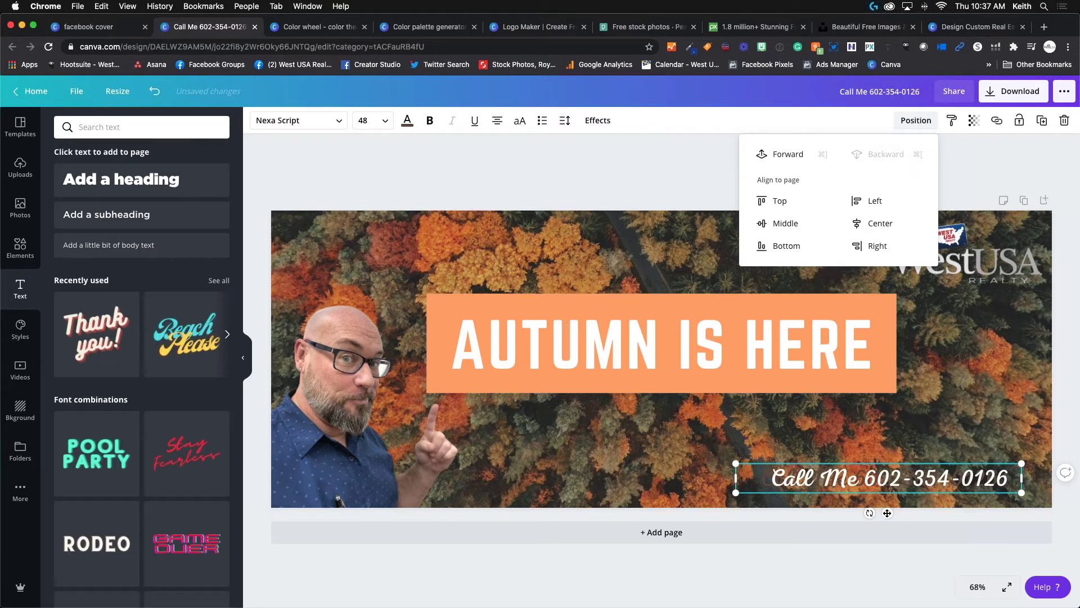
pyautogui.click(887, 513)
pyautogui.moveTo(887, 513); pyautogui.dragTo(894, 515)
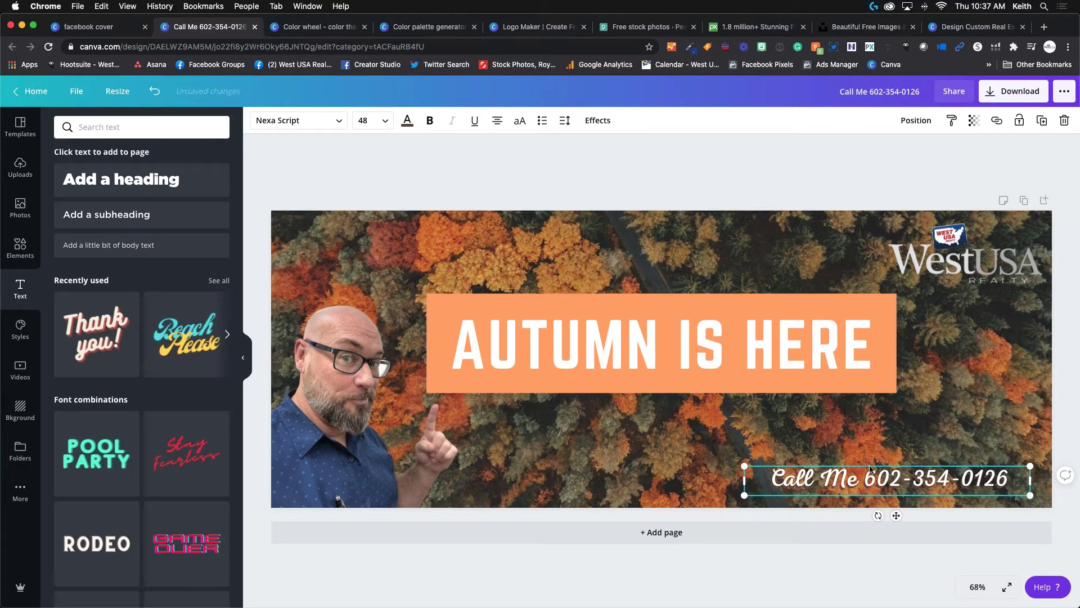
pyautogui.click(686, 242)
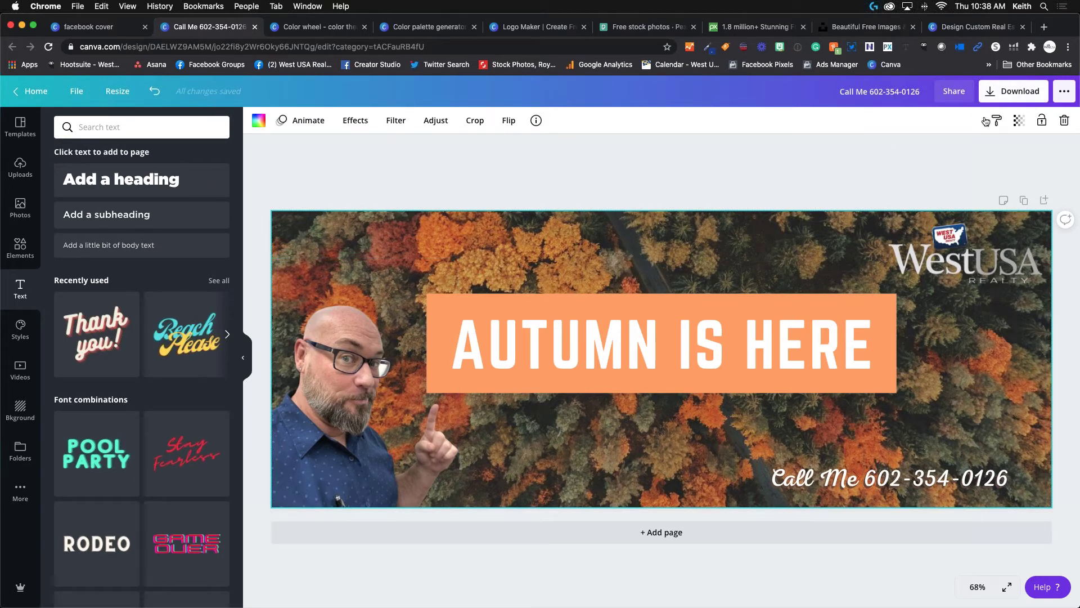
# Download the autumn cover as a PNG, then open a new blank browser tab.
pyautogui.click(1024, 93)
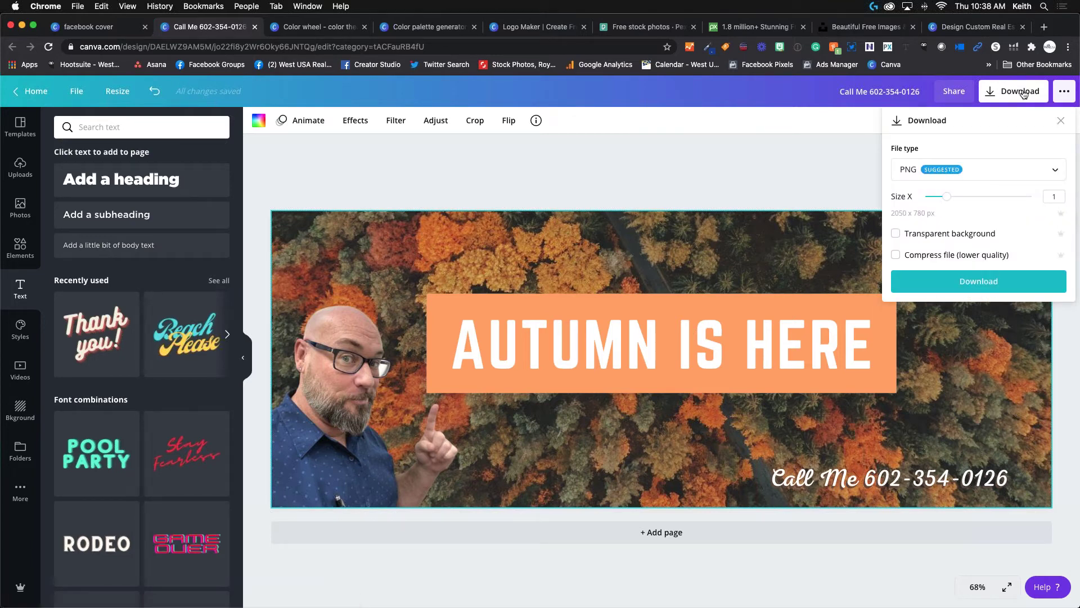
pyautogui.click(962, 170)
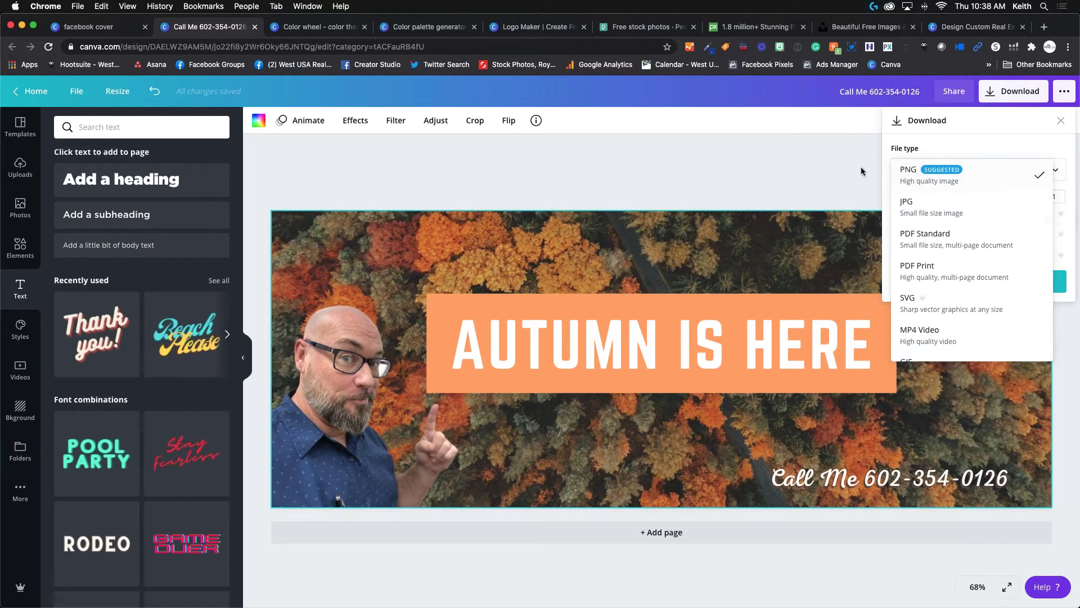
pyautogui.click(923, 175)
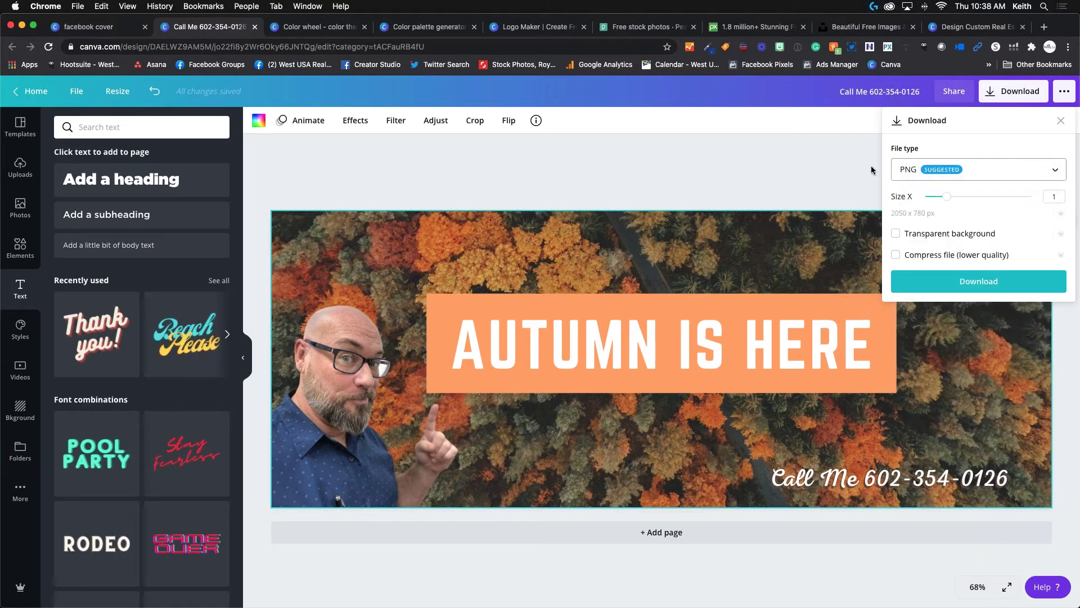
pyautogui.click(968, 283)
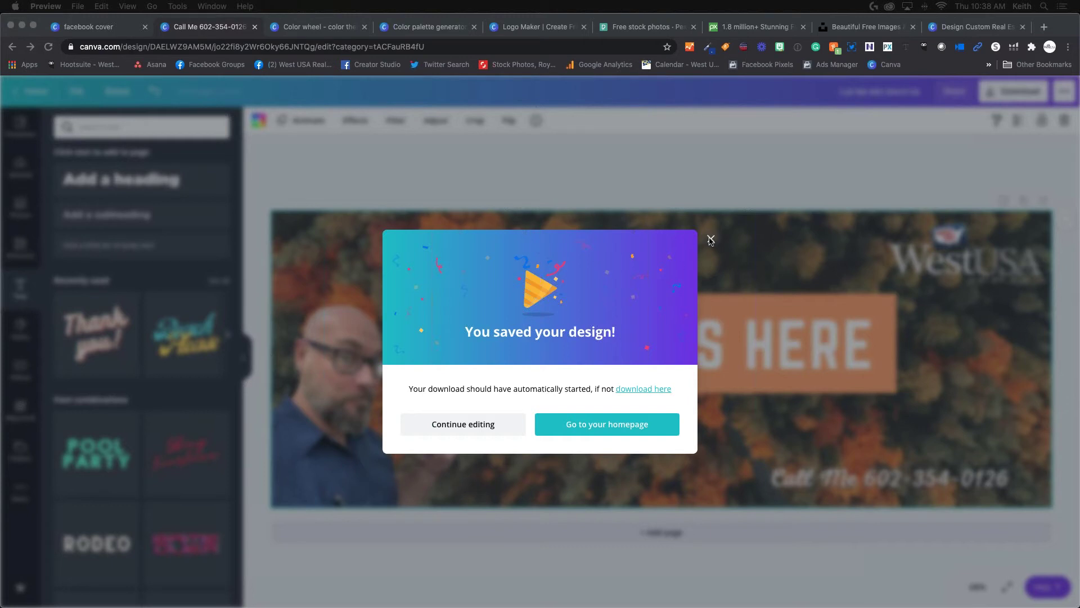
pyautogui.click(711, 239)
pyautogui.click(1044, 26)
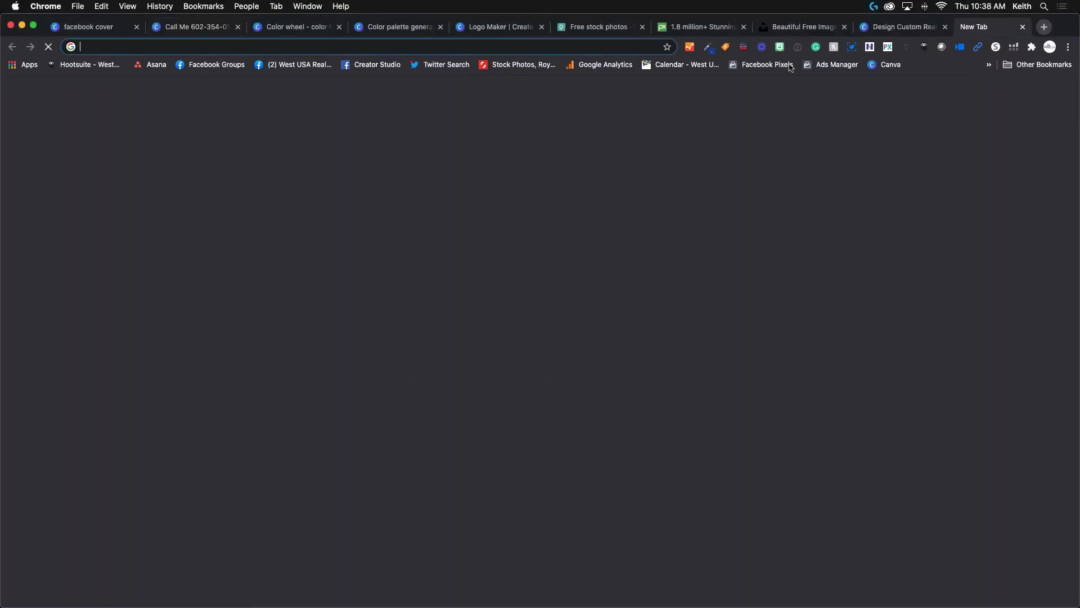
# Go to the West USA Realty Facebook page and open its cover photo Edit menu.
pyautogui.click(279, 66)
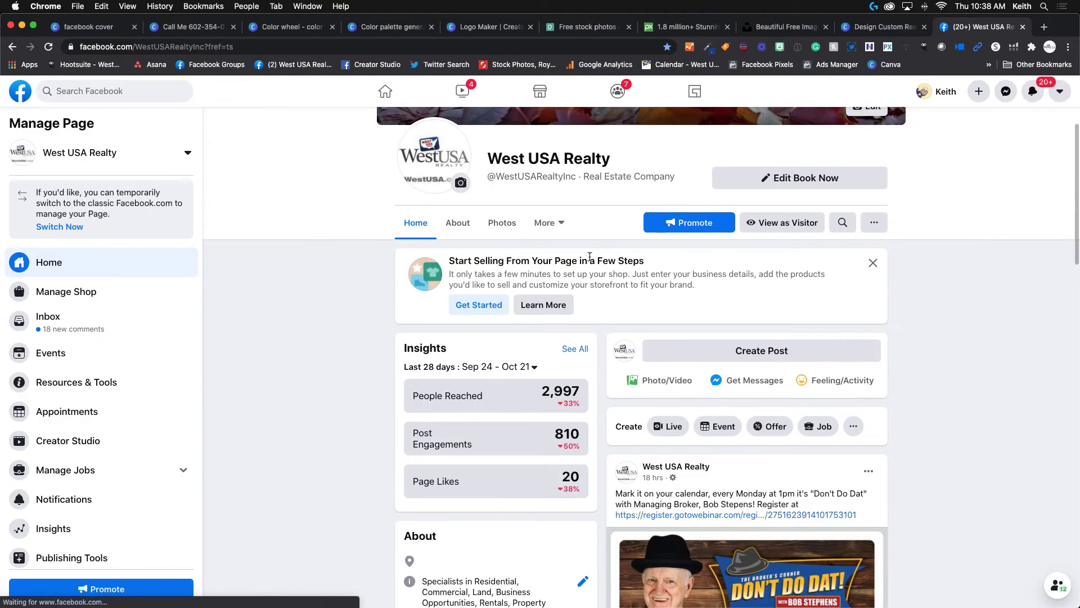
pyautogui.scroll(5, 619, 241)
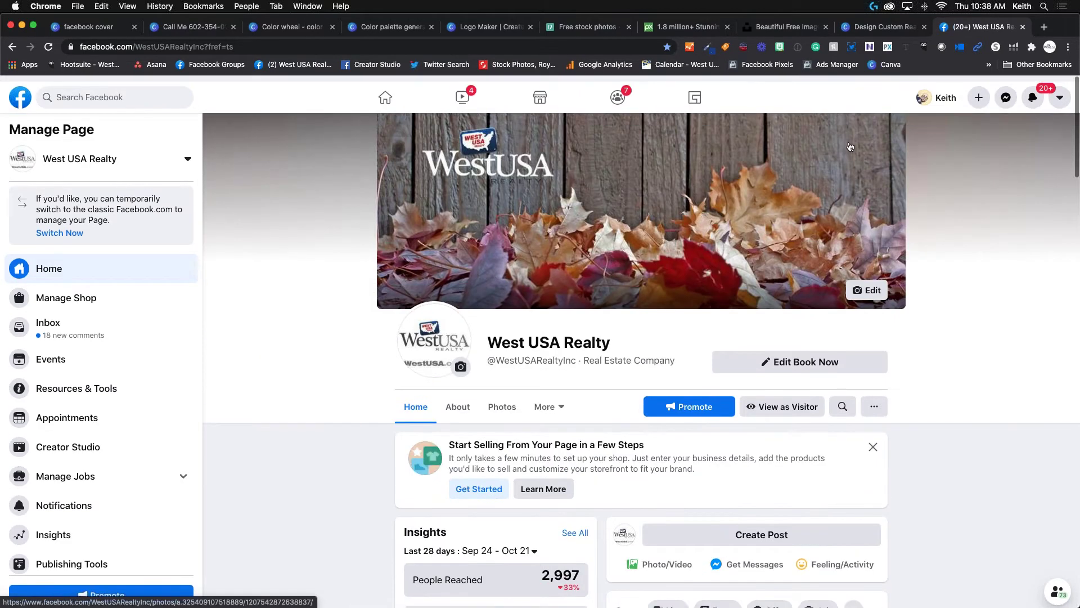
pyautogui.click(866, 284)
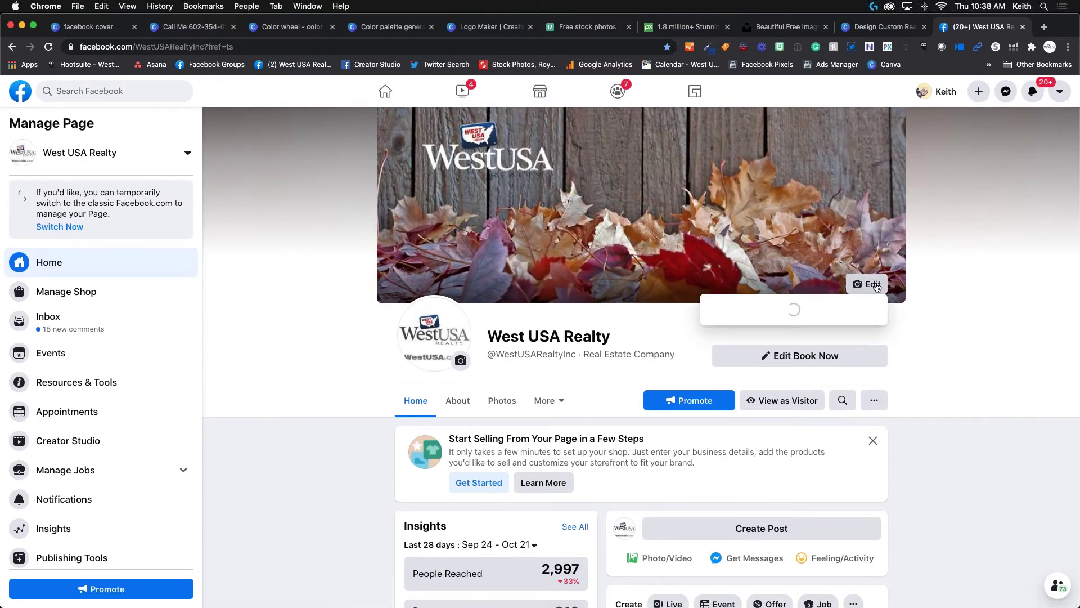
pyautogui.click(948, 261)
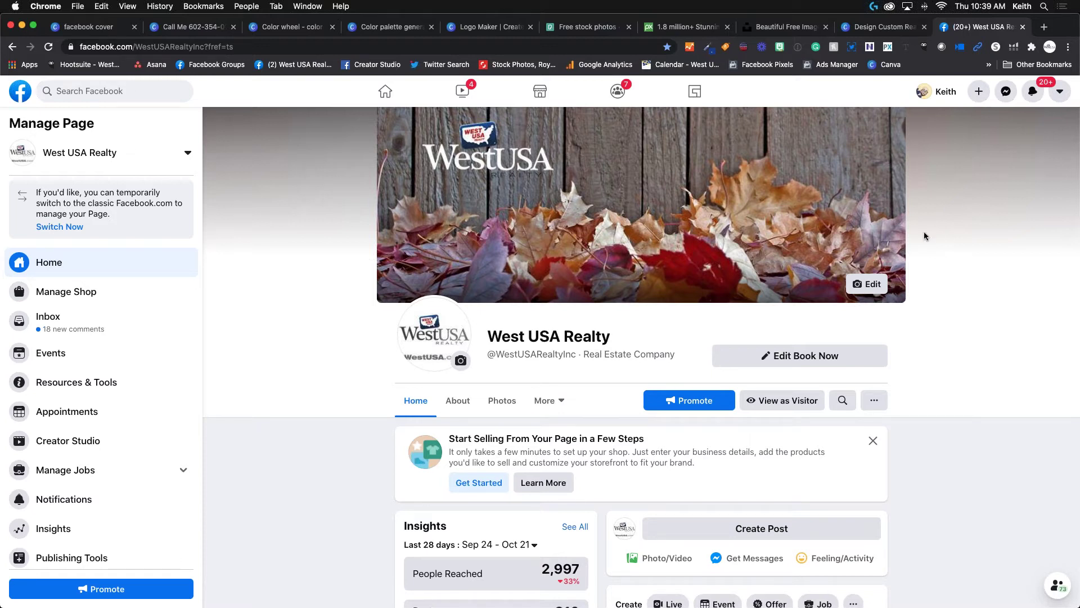
pyautogui.click(869, 285)
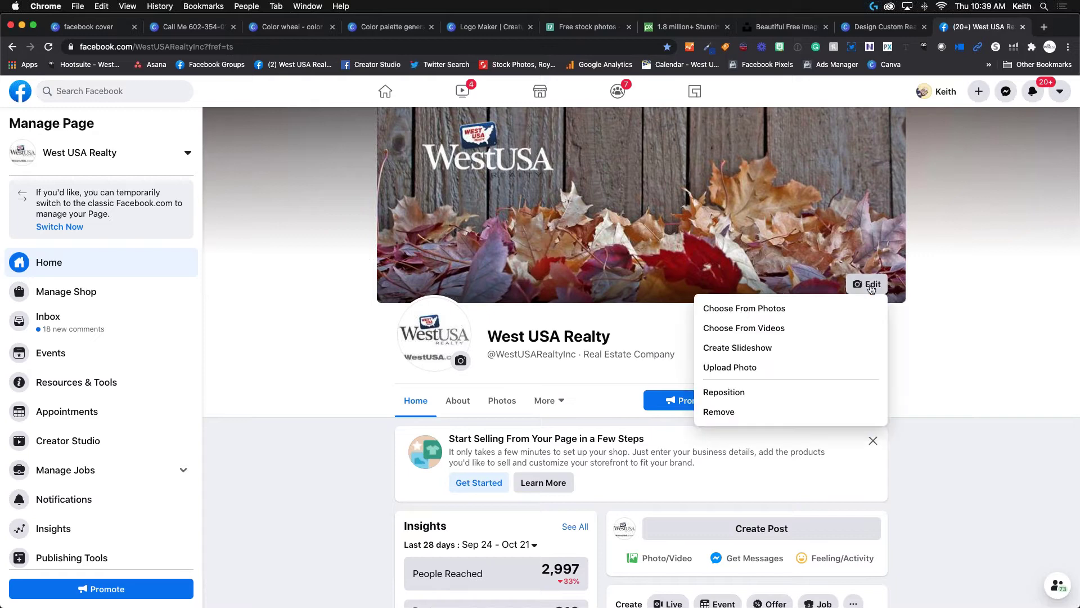
# Upload the downloaded Call Me PNG as the cover photo and drag to reposition it.
pyautogui.click(740, 368)
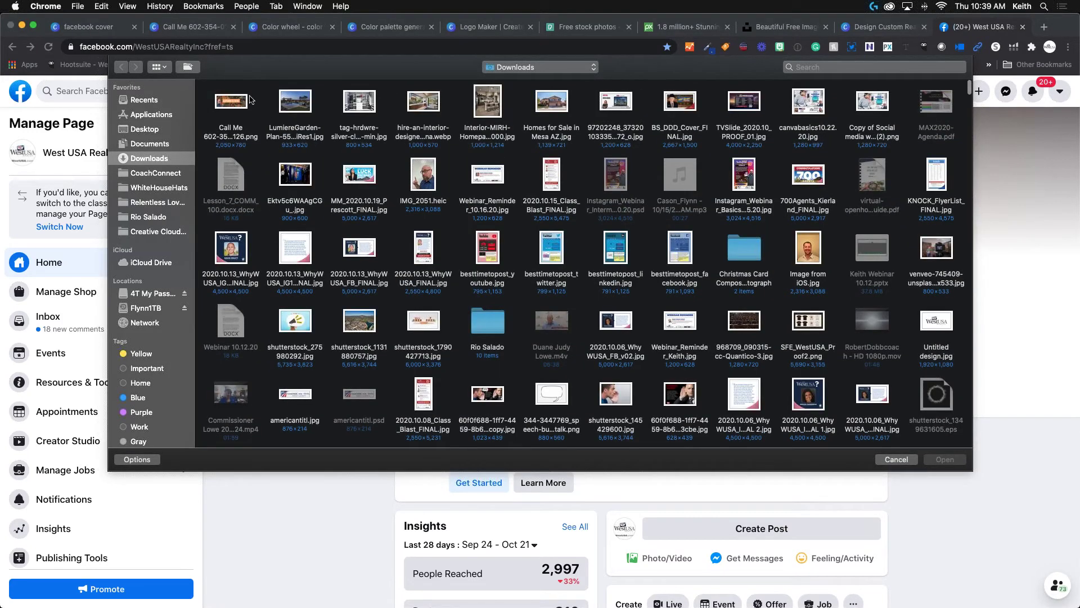
pyautogui.click(235, 102)
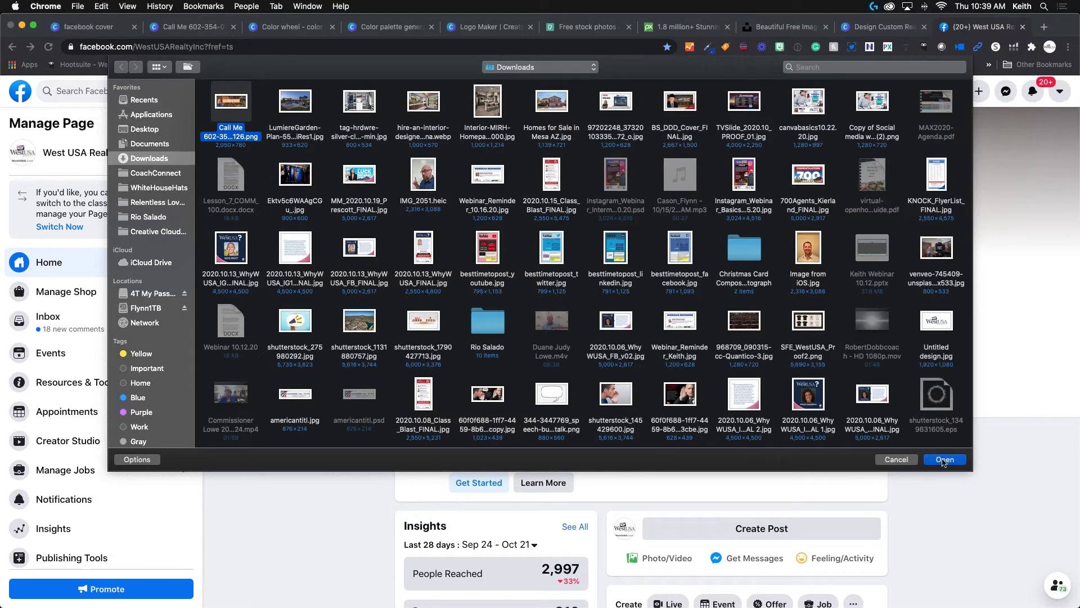
pyautogui.click(944, 460)
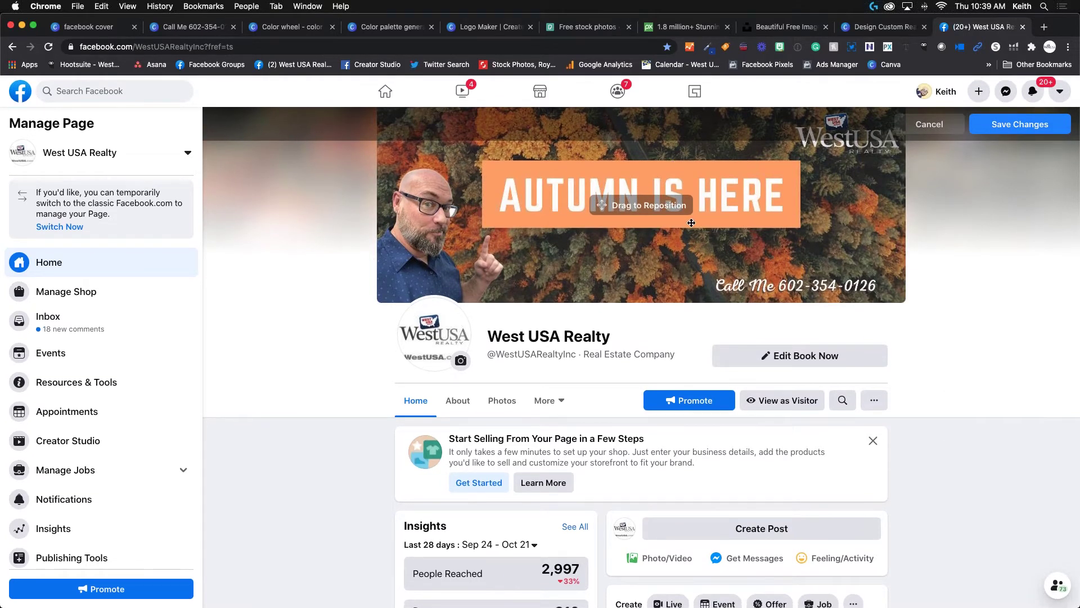
pyautogui.moveTo(691, 223); pyautogui.dragTo(723, 229)
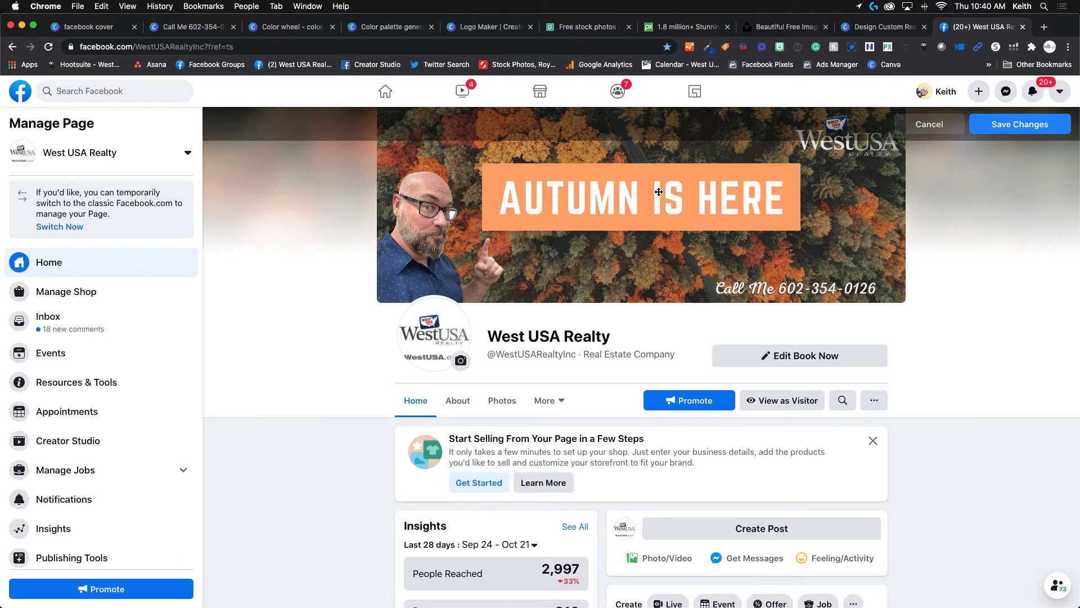
# Cancel the Autumn Is Here cover preview on Facebook and switch back to Canva.
pyautogui.click(929, 124)
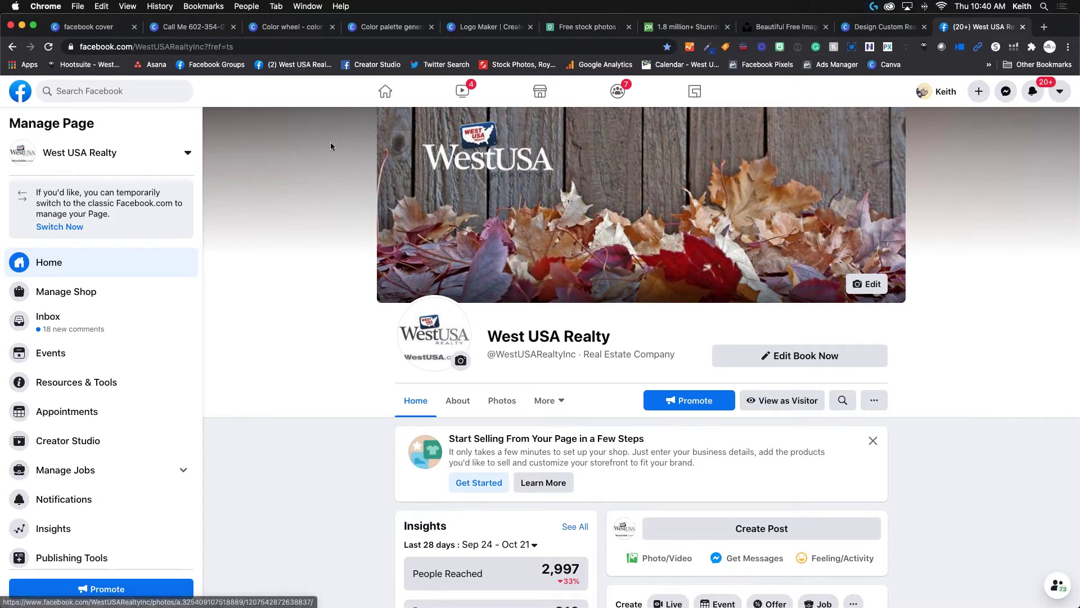
pyautogui.click(115, 28)
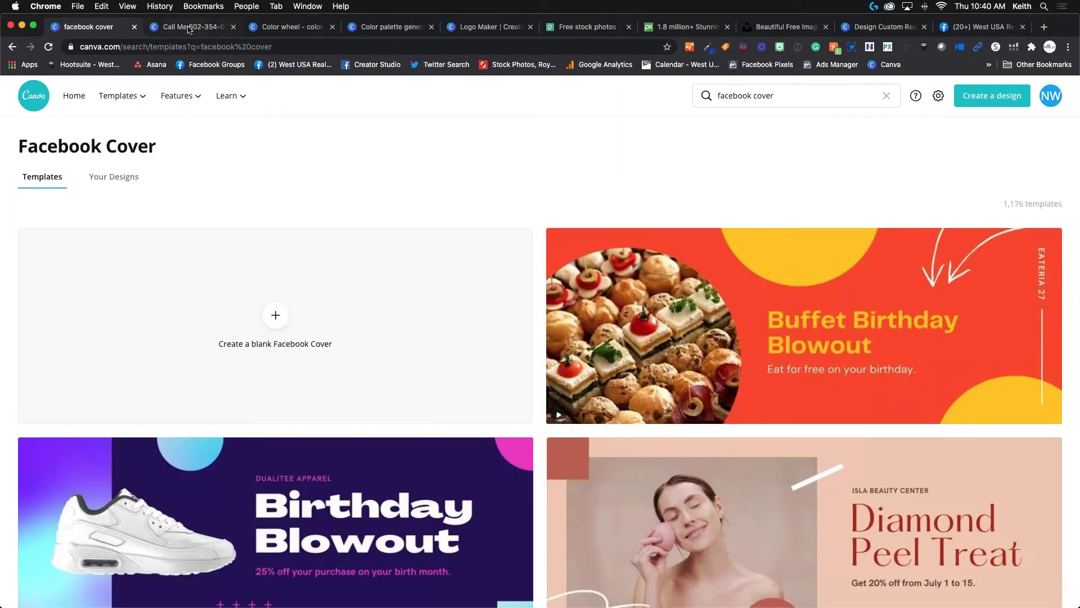
# Reopen the Autumn Is Here cover tab, close the 'You saved your design!' message, and deselect.
pyautogui.click(191, 27)
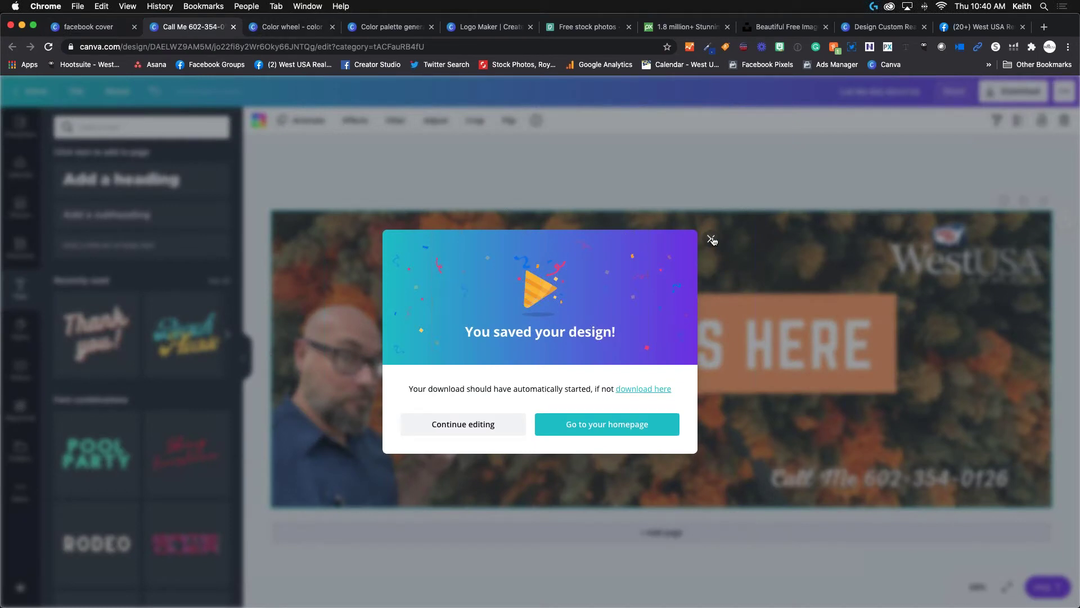
pyautogui.click(711, 239)
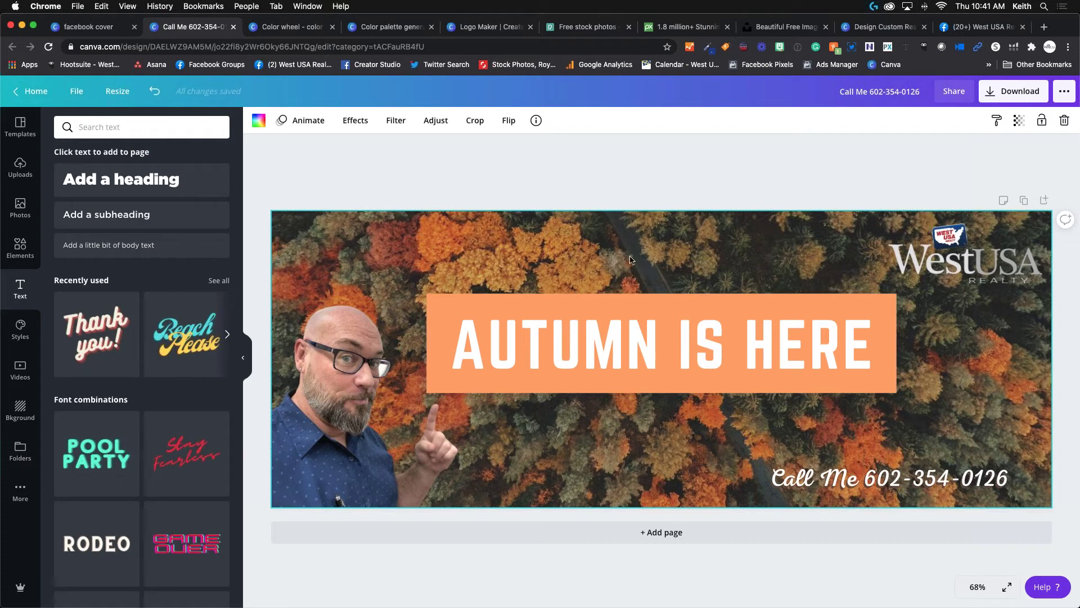
pyautogui.click(361, 167)
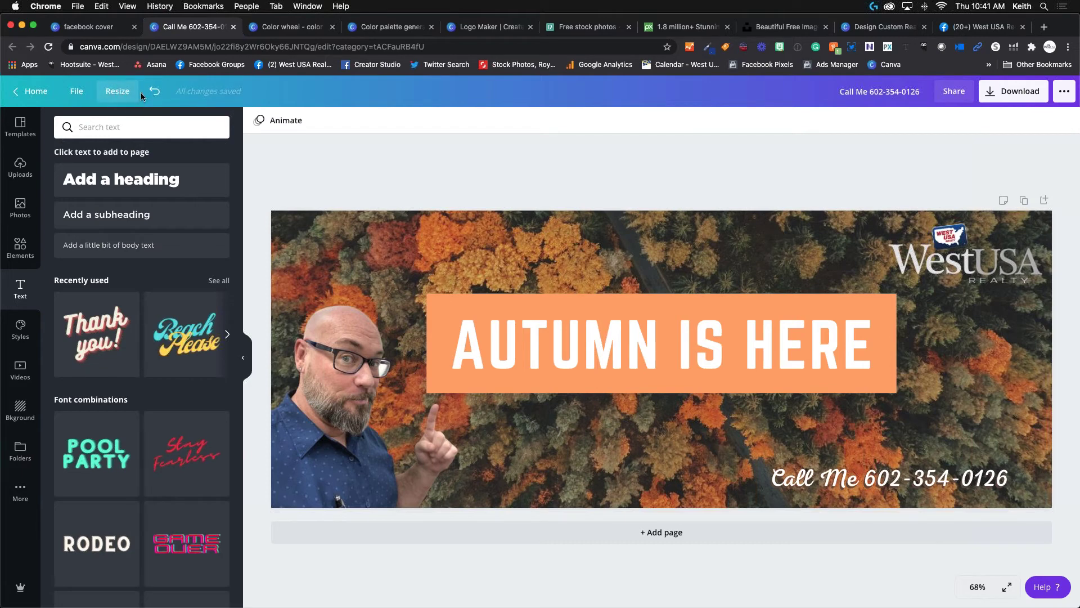
# Copy and resize the cover to Instagram Post (1080 × 1080 px) via an 'instagram' size search.
pyautogui.click(126, 94)
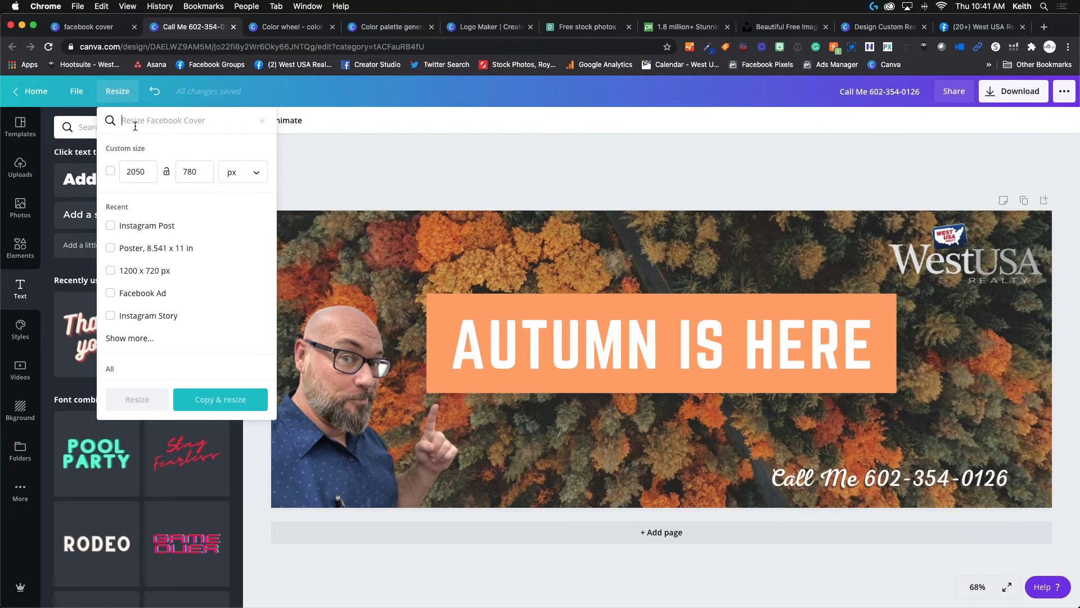
pyautogui.write('poster')
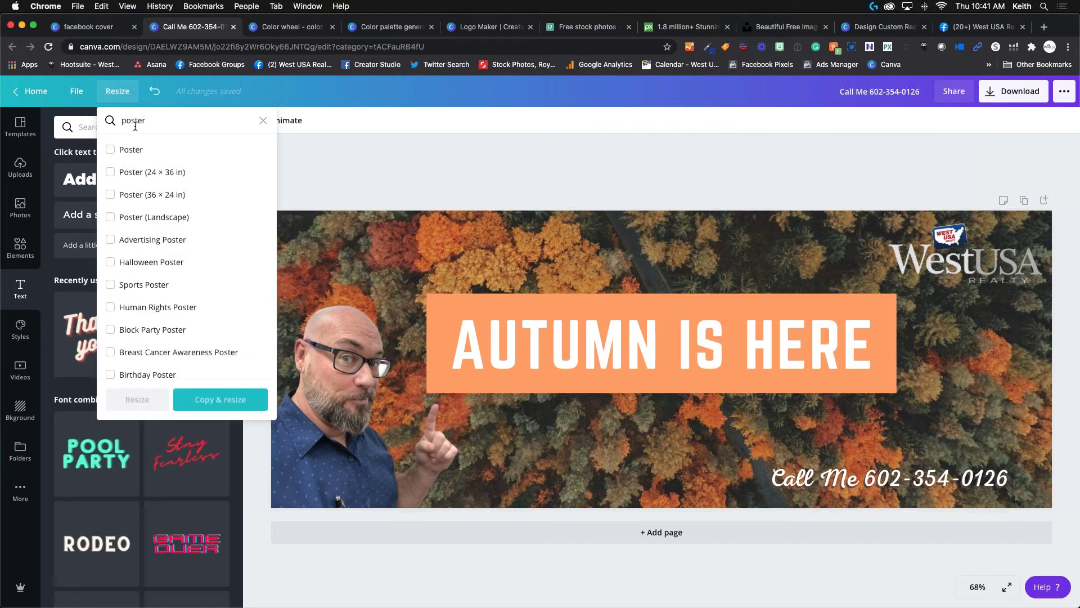
pyautogui.press('BackSpace')
pyautogui.press('BackSpace')
pyautogui.press('BackSpace')
pyautogui.press('BackSpace')
pyautogui.press('BackSpace')
pyautogui.press('BackSpace')
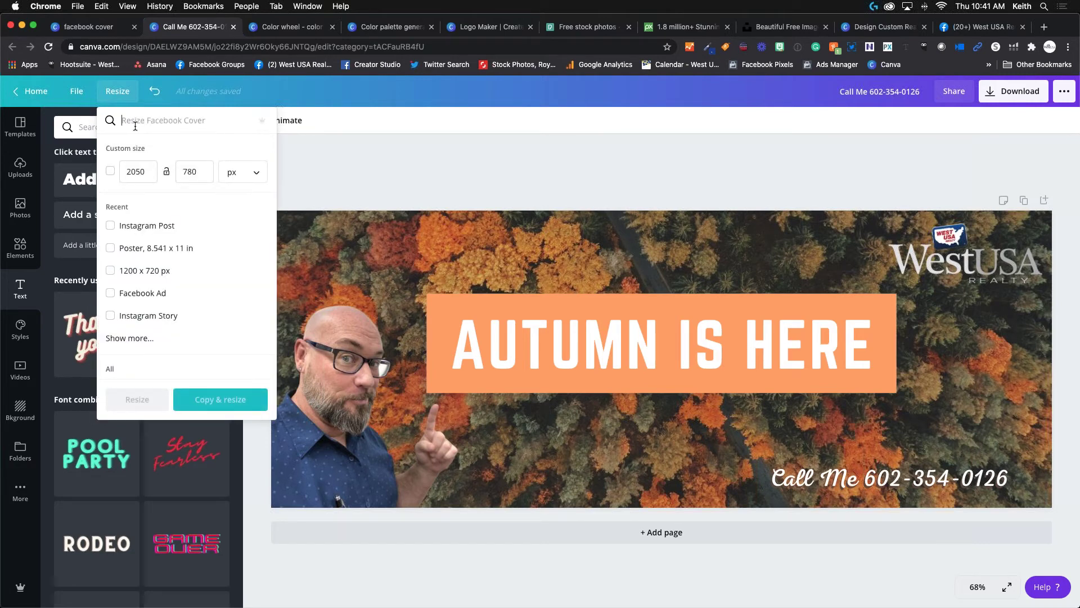
pyautogui.write('ig story')
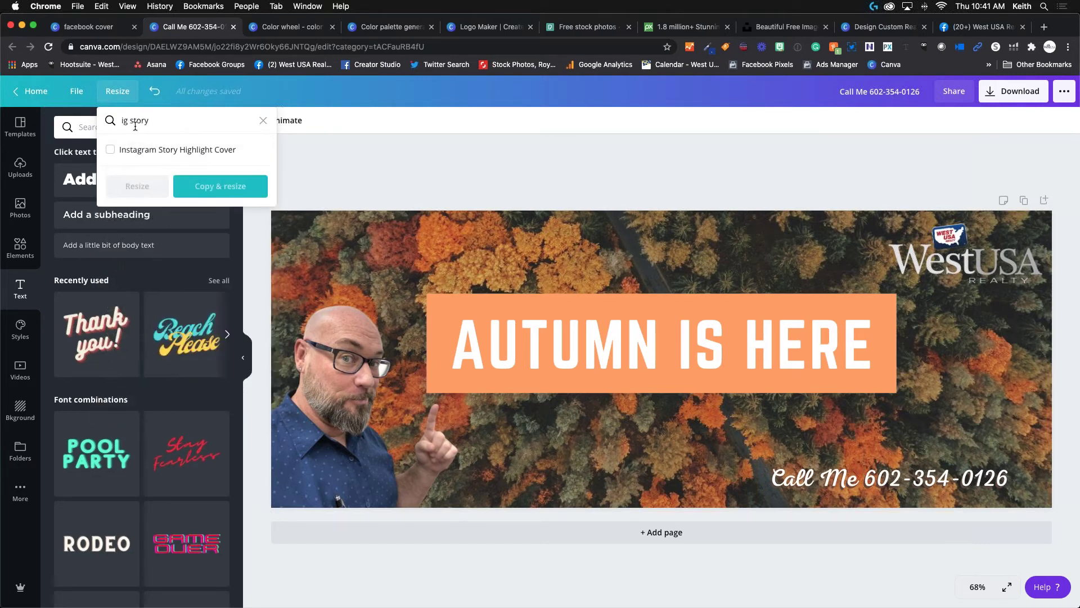
pyautogui.press('BackSpace')
pyautogui.press('BackSpace')
pyautogui.press('BackSpace')
pyautogui.press('BackSpace')
pyautogui.press('BackSpace')
pyautogui.press('BackSpace')
pyautogui.press('BackSpace')
pyautogui.press('BackSpace')
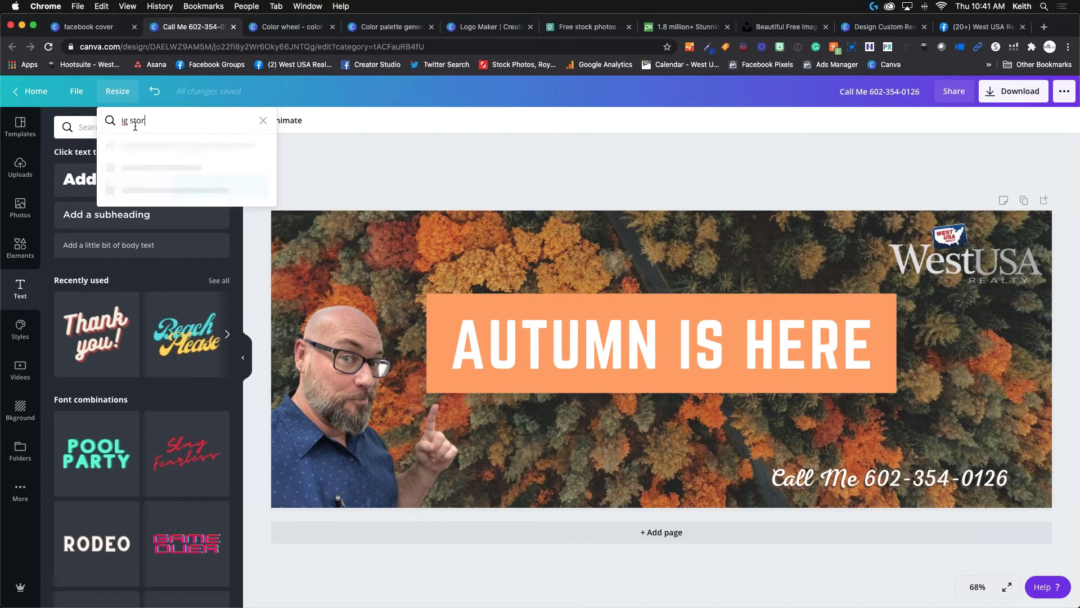
pyautogui.write('ins')
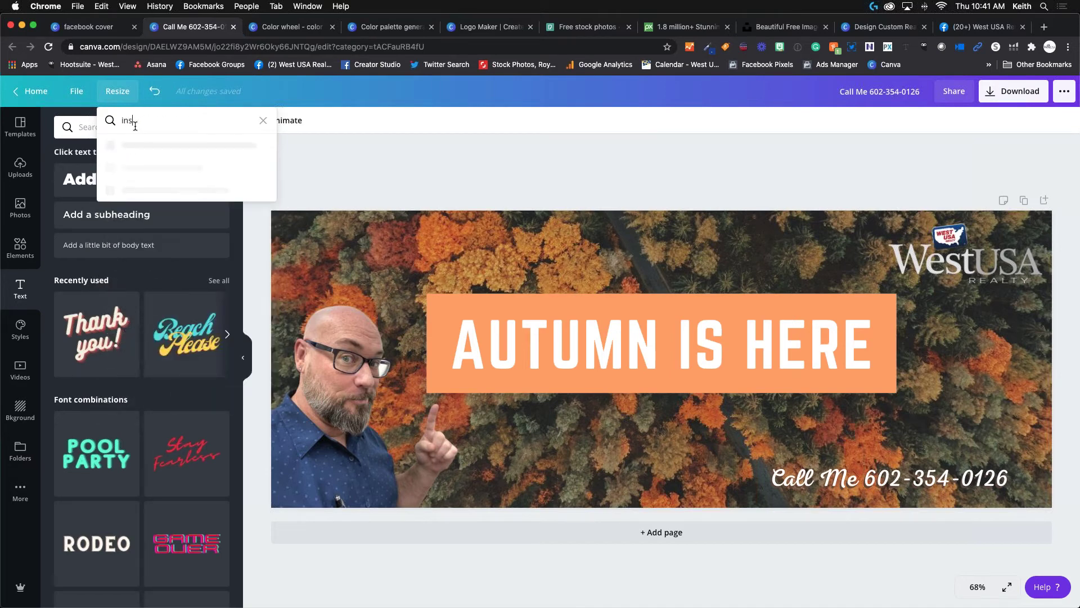
pyautogui.write('tagram')
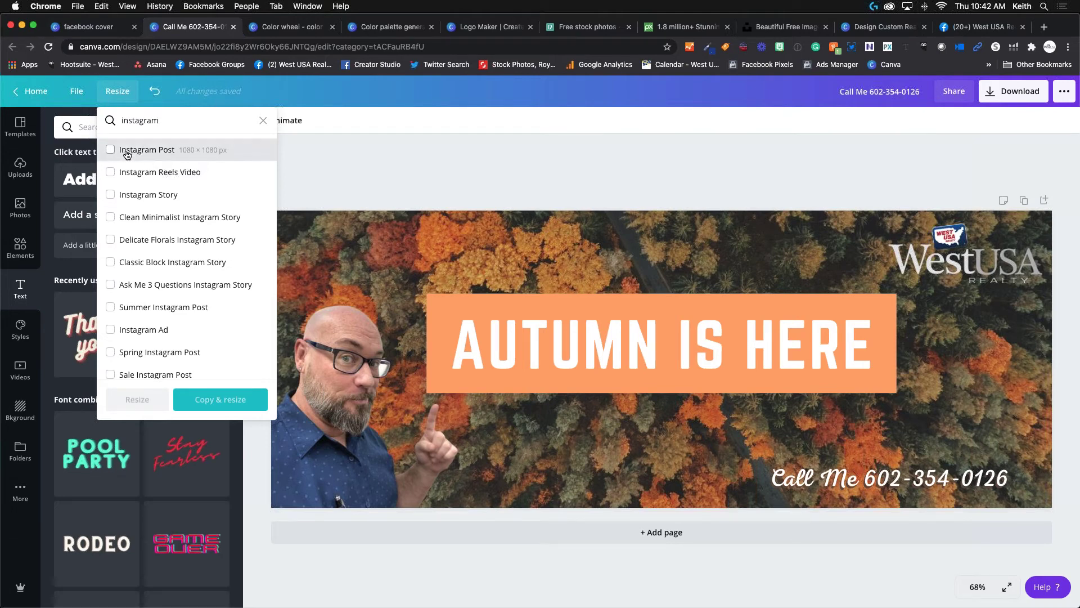
pyautogui.click(127, 156)
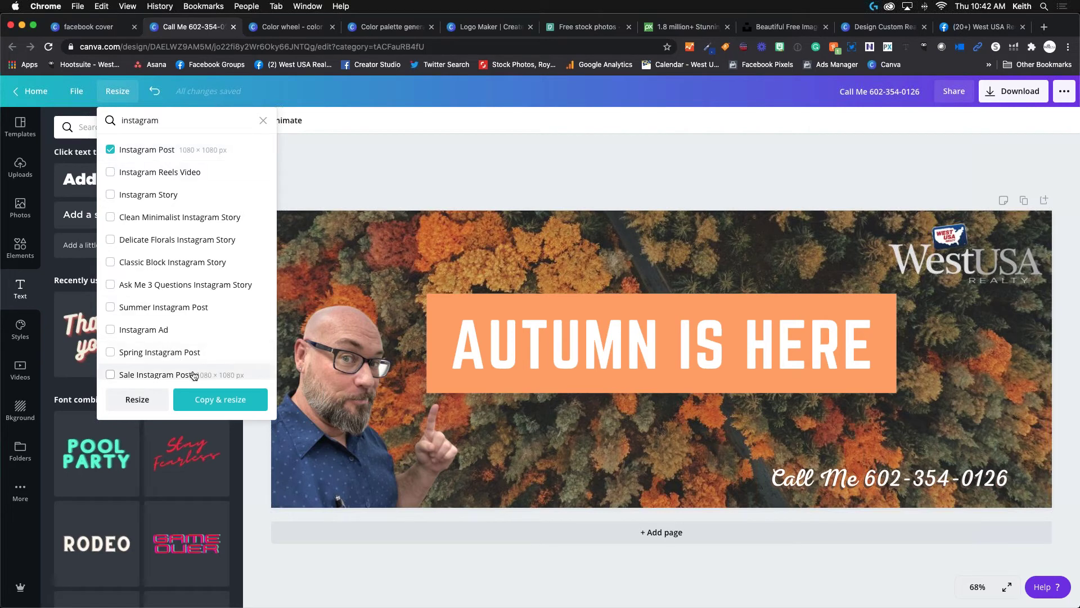
pyautogui.click(223, 400)
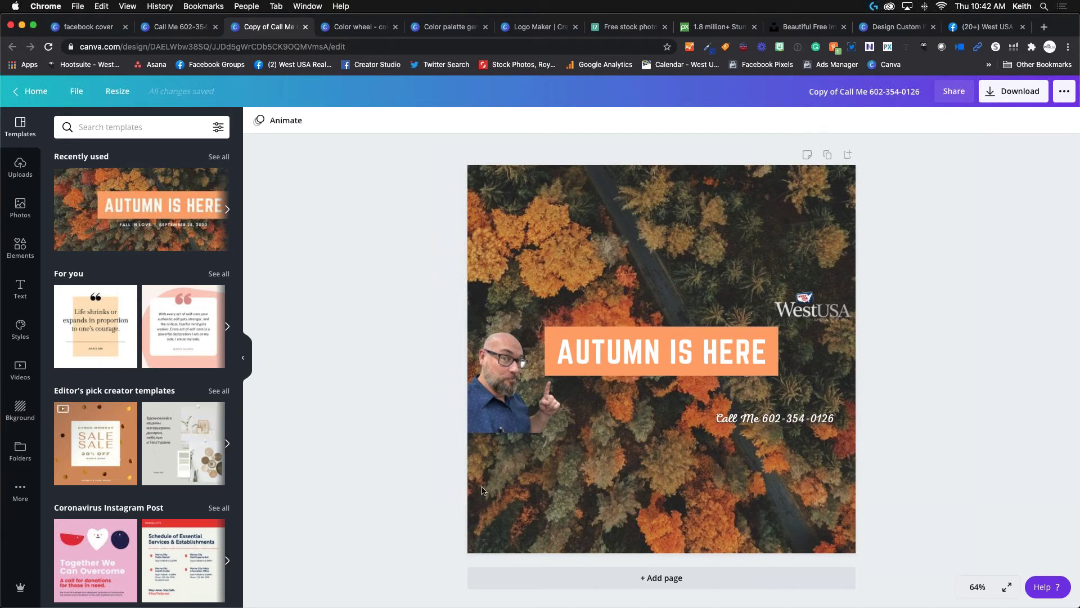
# Move the presenter photo to the bottom-left corner and enlarge it.
pyautogui.click(505, 380)
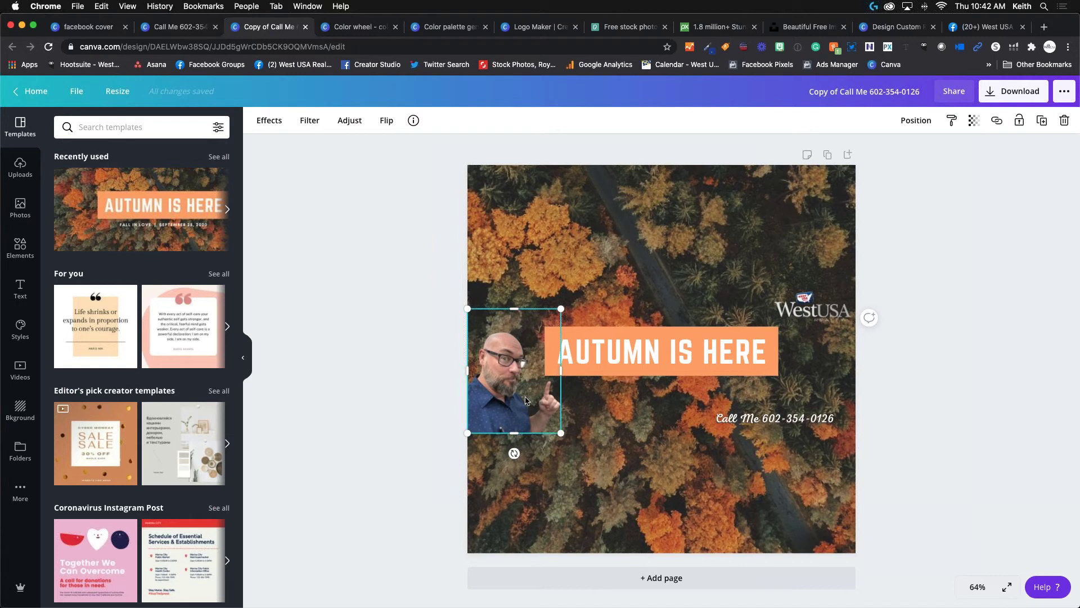
pyautogui.moveTo(505, 371); pyautogui.dragTo(504, 489)
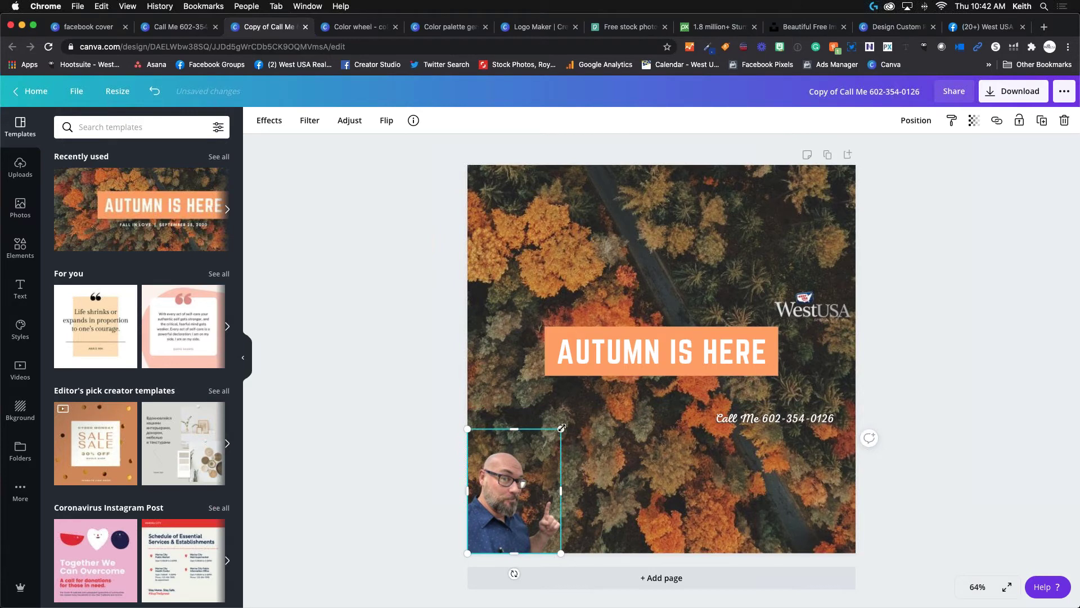
pyautogui.moveTo(561, 427); pyautogui.dragTo(723, 237)
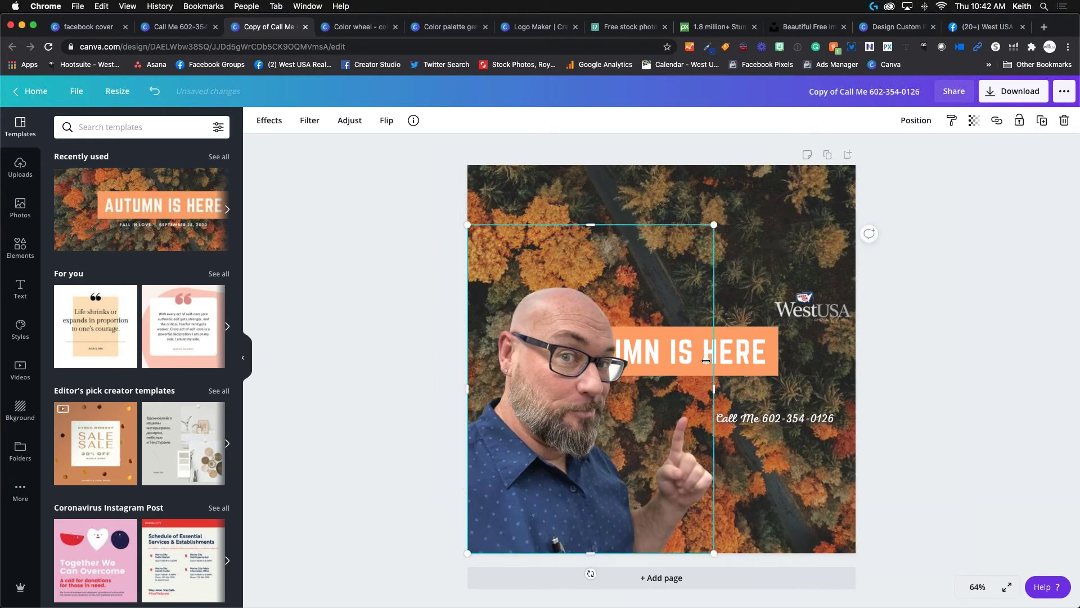
# Move the AUTUMN IS HERE text and orange bar to the top and group them.
pyautogui.click(729, 344)
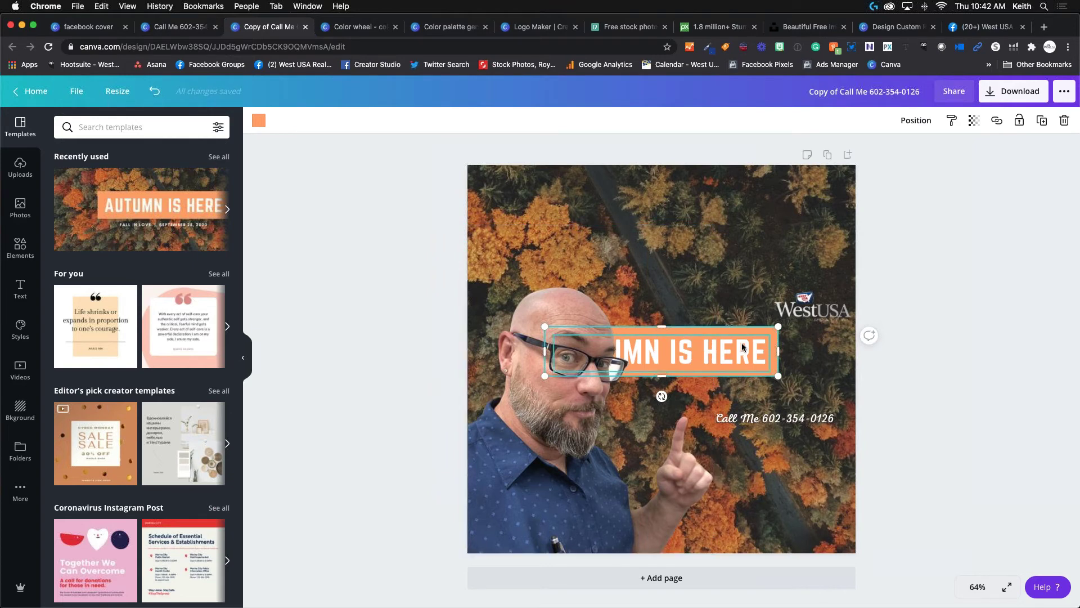
pyautogui.moveTo(742, 347); pyautogui.dragTo(768, 239)
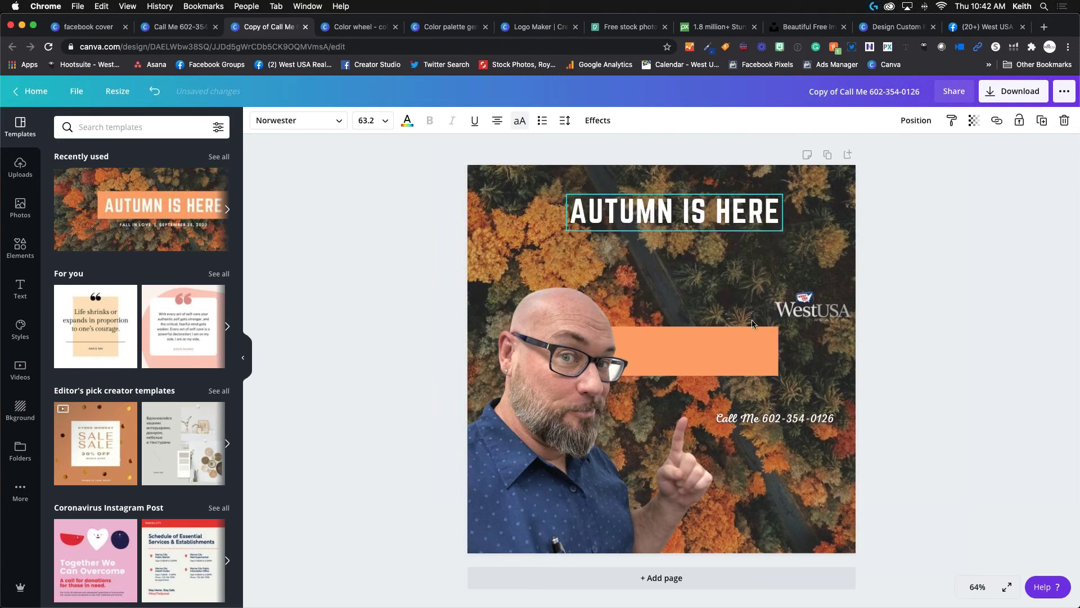
pyautogui.click(734, 356)
pyautogui.moveTo(734, 357); pyautogui.dragTo(736, 254)
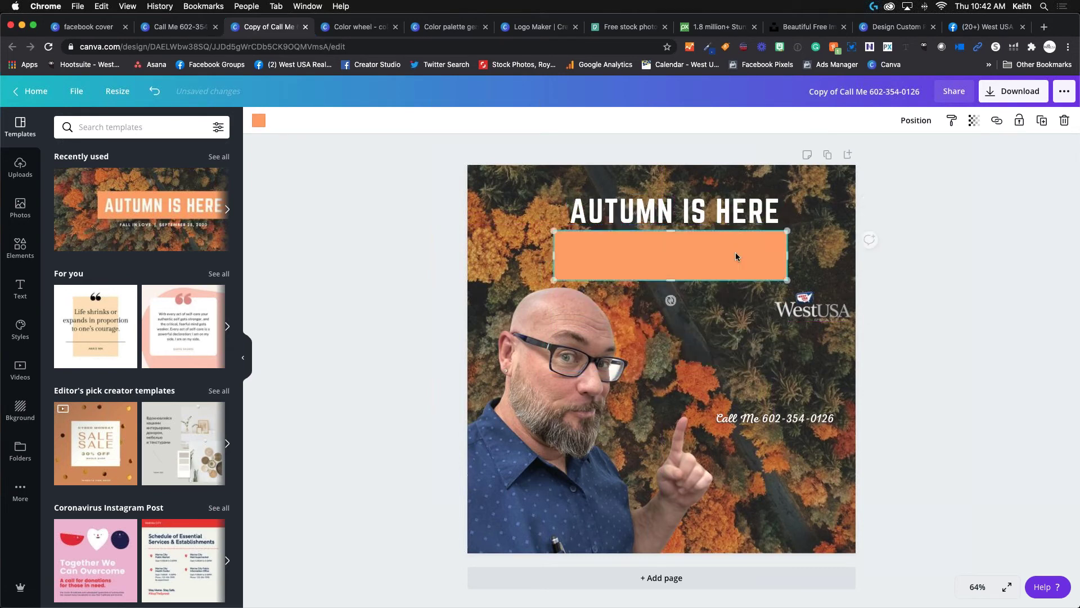
pyautogui.click(712, 215)
pyautogui.moveTo(712, 215); pyautogui.dragTo(712, 258)
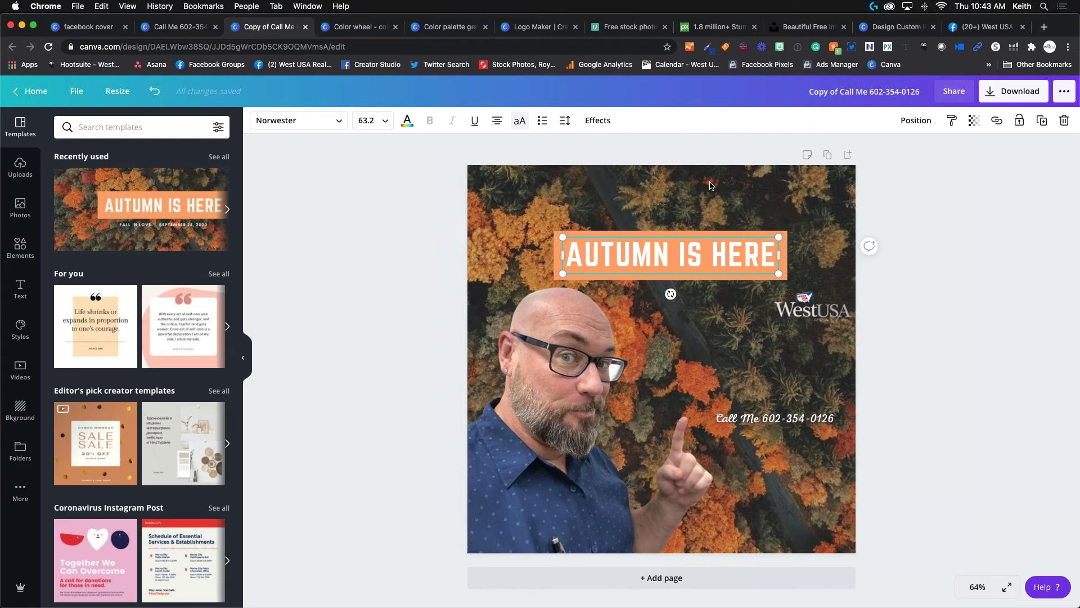
pyautogui.hotkey('ctrl', 'Up')
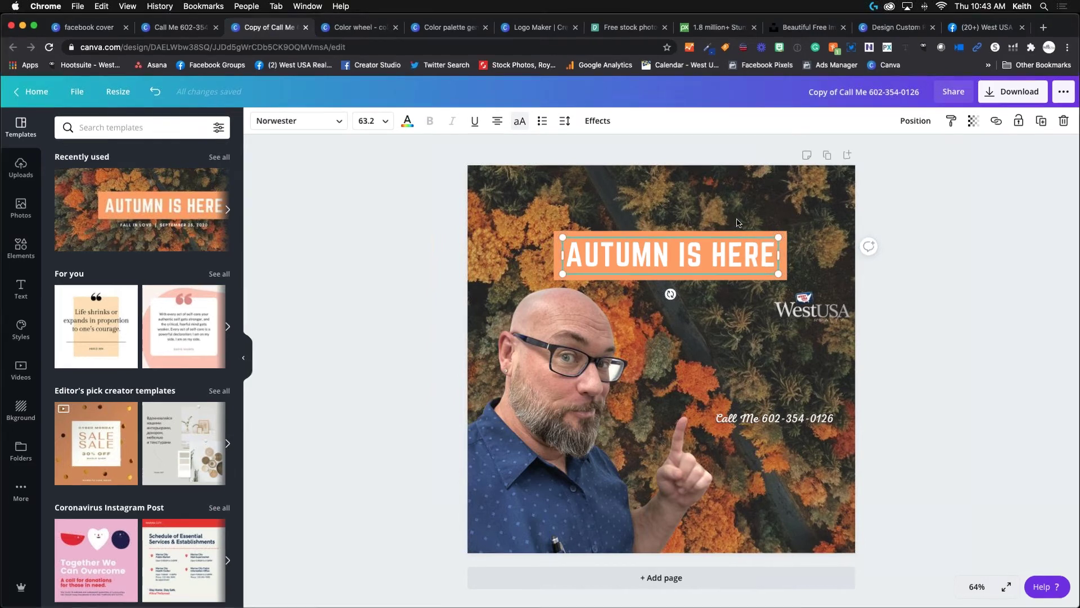
pyautogui.click(737, 222)
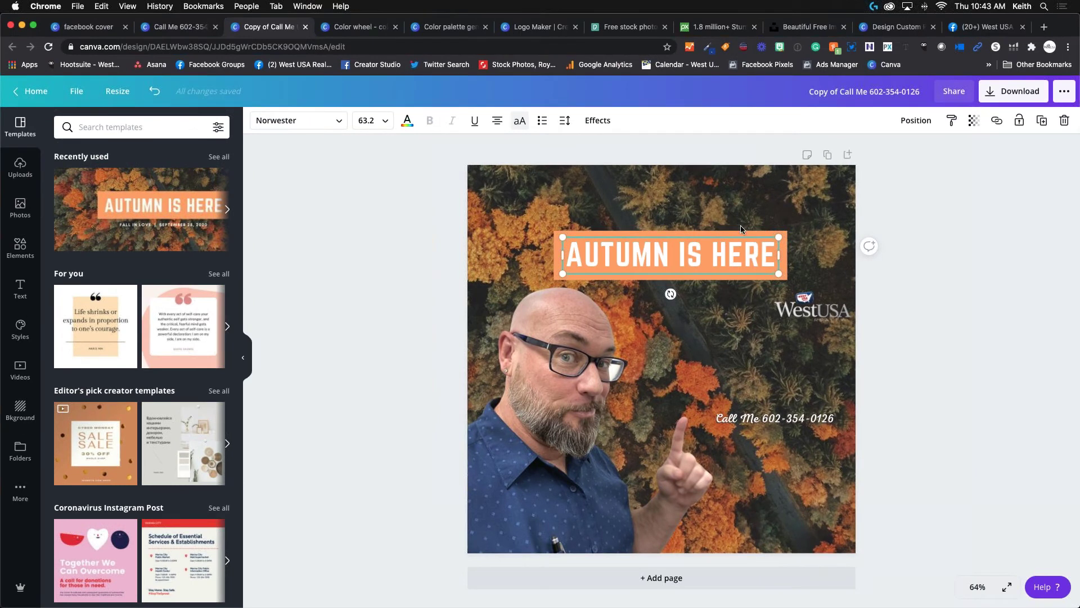
pyautogui.keyDown('shift'); pyautogui.click(741, 229); pyautogui.keyUp('shift')
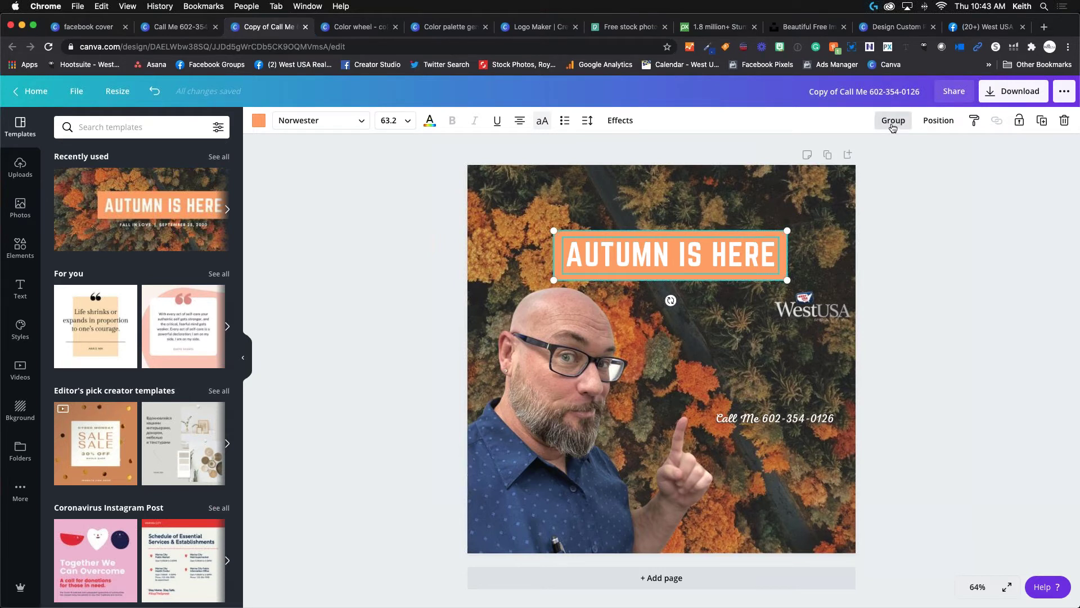
pyautogui.click(893, 122)
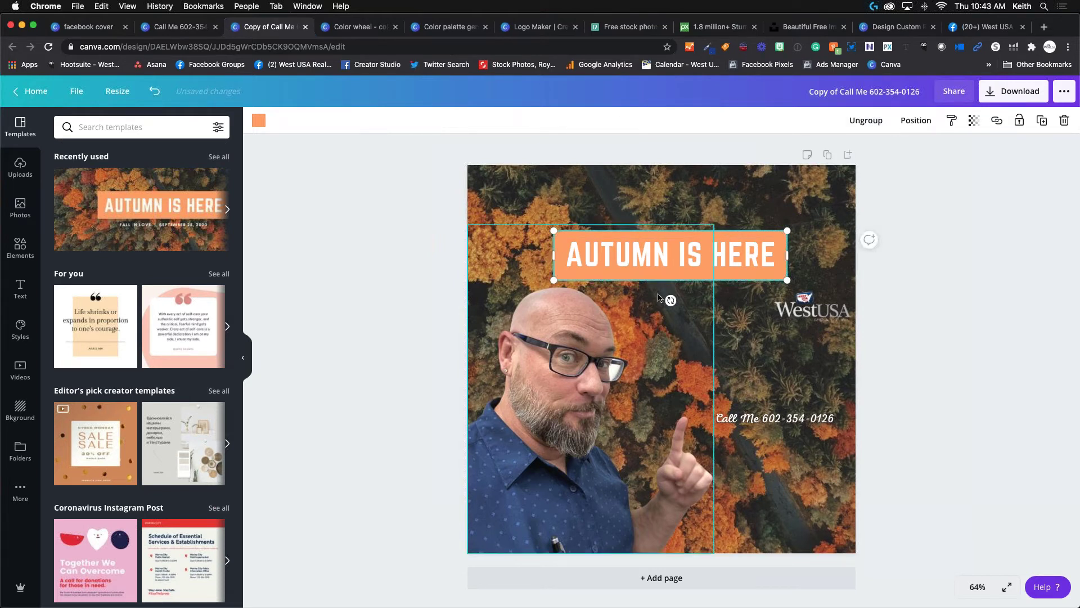
# Reposition the title group near the top and shift the presenter photo down-left.
pyautogui.click(747, 249)
pyautogui.moveTo(720, 251)
pyautogui.mouseDown()
pyautogui.moveTo(707, 249)
pyautogui.moveTo(727, 232)
pyautogui.mouseUp()
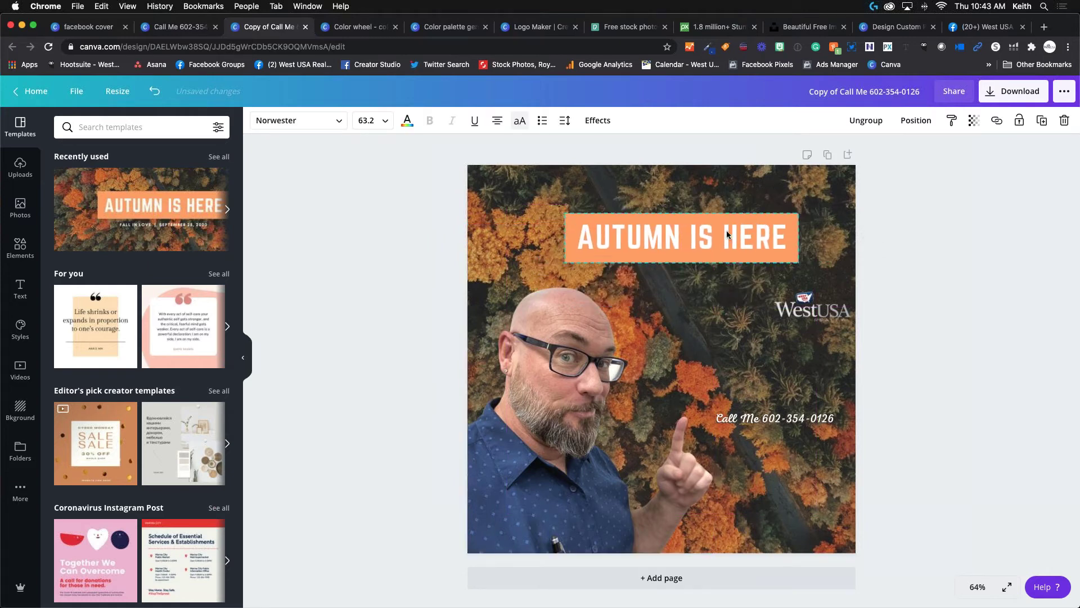
pyautogui.click(685, 233)
pyautogui.moveTo(590, 573); pyautogui.dragTo(570, 602)
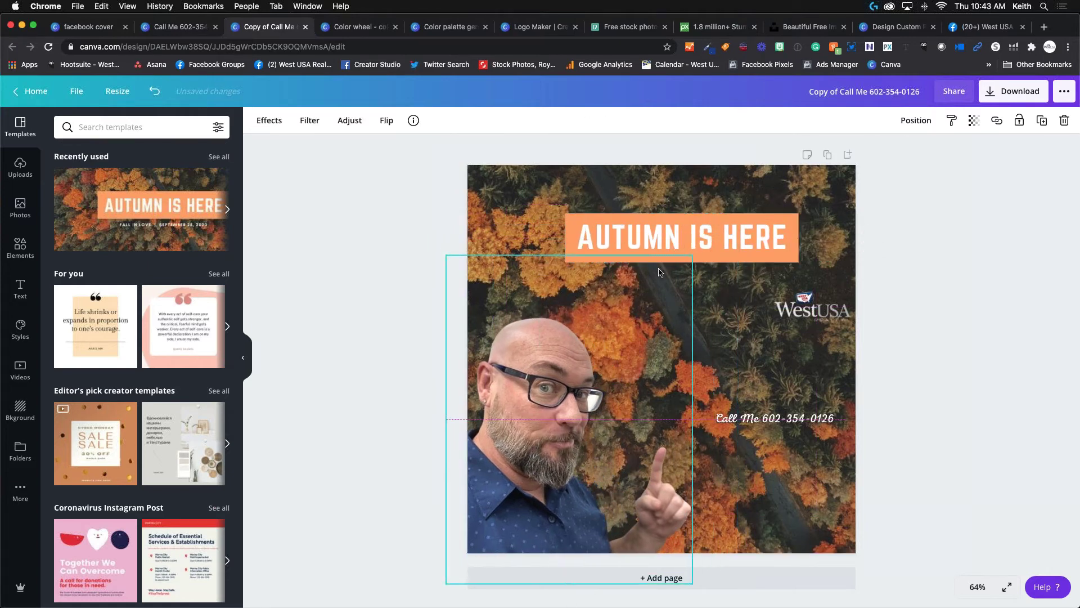
pyautogui.moveTo(680, 241); pyautogui.dragTo(783, 247)
pyautogui.moveTo(757, 338); pyautogui.dragTo(708, 200)
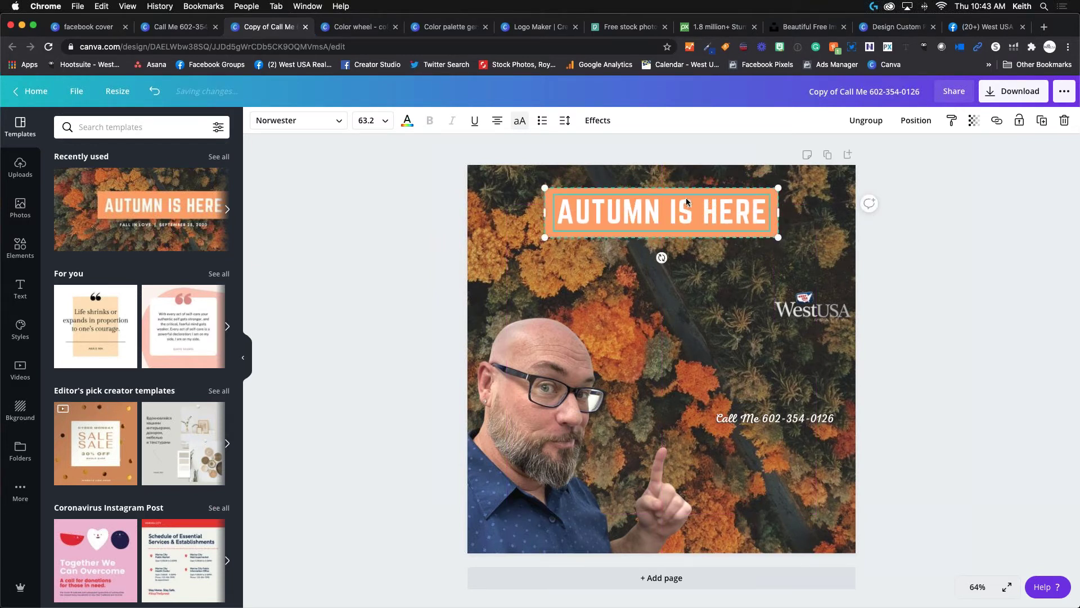
# Shrink the presenter photo to 528 × 704 and adjust its position.
pyautogui.moveTo(677, 212); pyautogui.dragTo(674, 211)
pyautogui.click(660, 304)
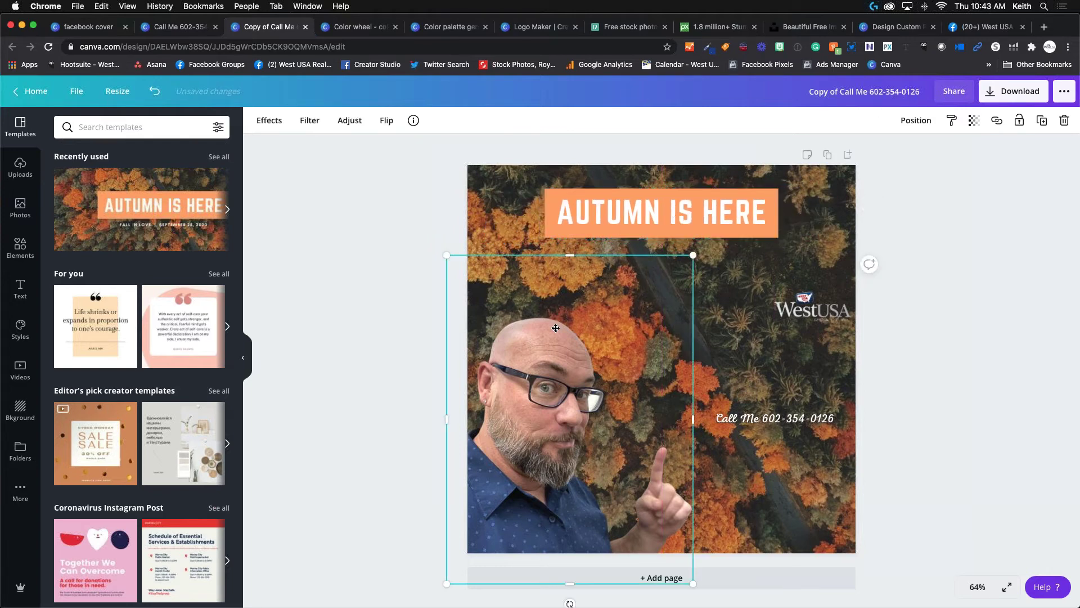
pyautogui.moveTo(661, 304); pyautogui.dragTo(671, 280)
pyautogui.moveTo(703, 232); pyautogui.dragTo(646, 313)
pyautogui.moveTo(531, 378); pyautogui.dragTo(537, 378)
# Place the WestUSA logo in the bottom-right corner, undoing a squashed resize.
pyautogui.click(810, 308)
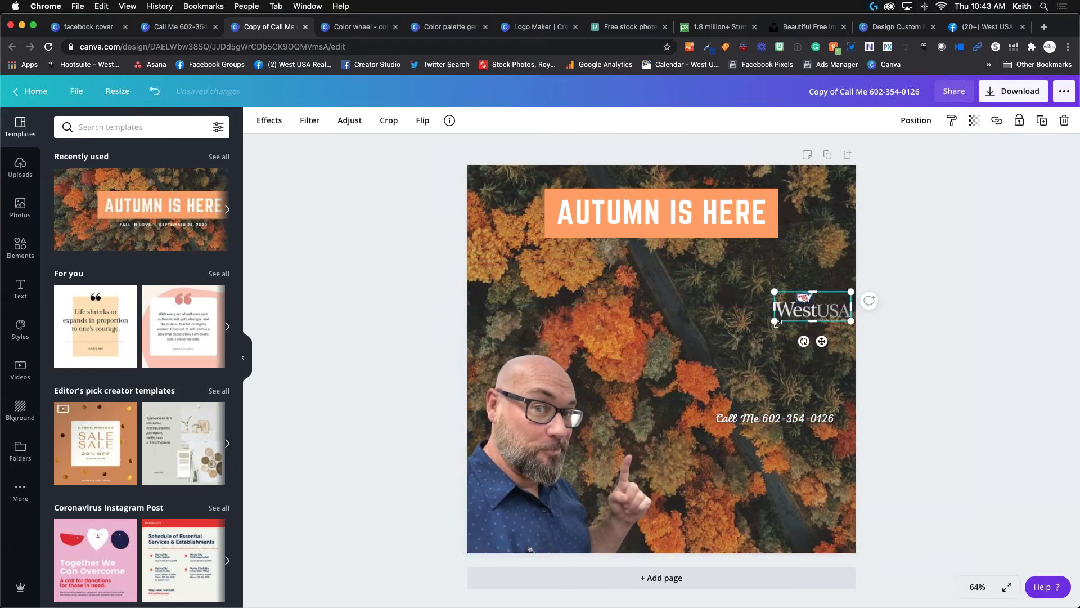
pyautogui.moveTo(775, 322); pyautogui.dragTo(674, 379)
pyautogui.moveTo(763, 340); pyautogui.dragTo(749, 476)
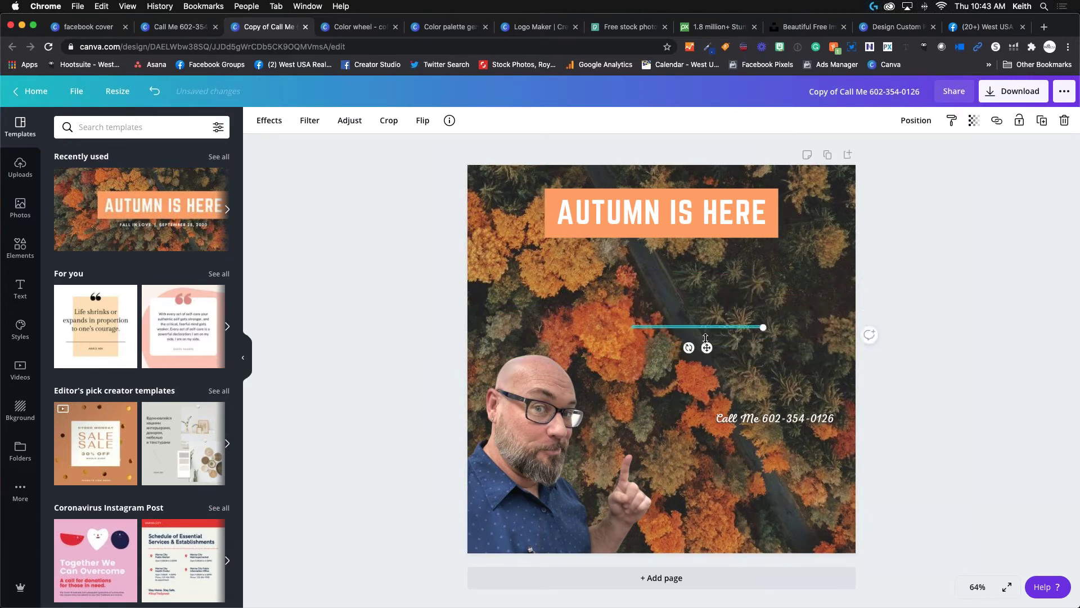
pyautogui.press('super+z')
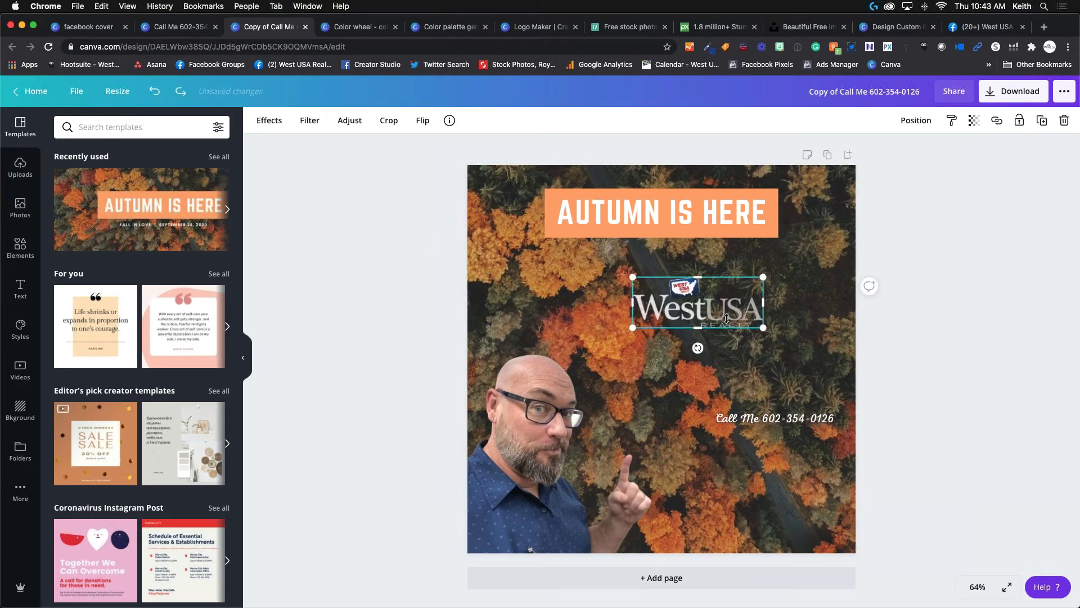
pyautogui.moveTo(730, 324); pyautogui.dragTo(812, 542)
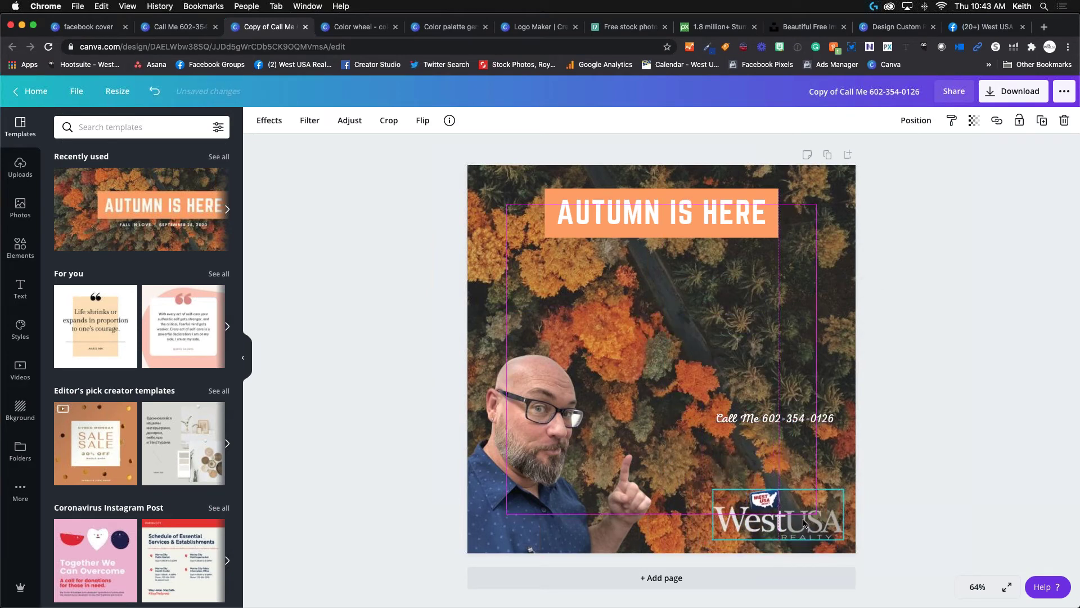
pyautogui.click(752, 426)
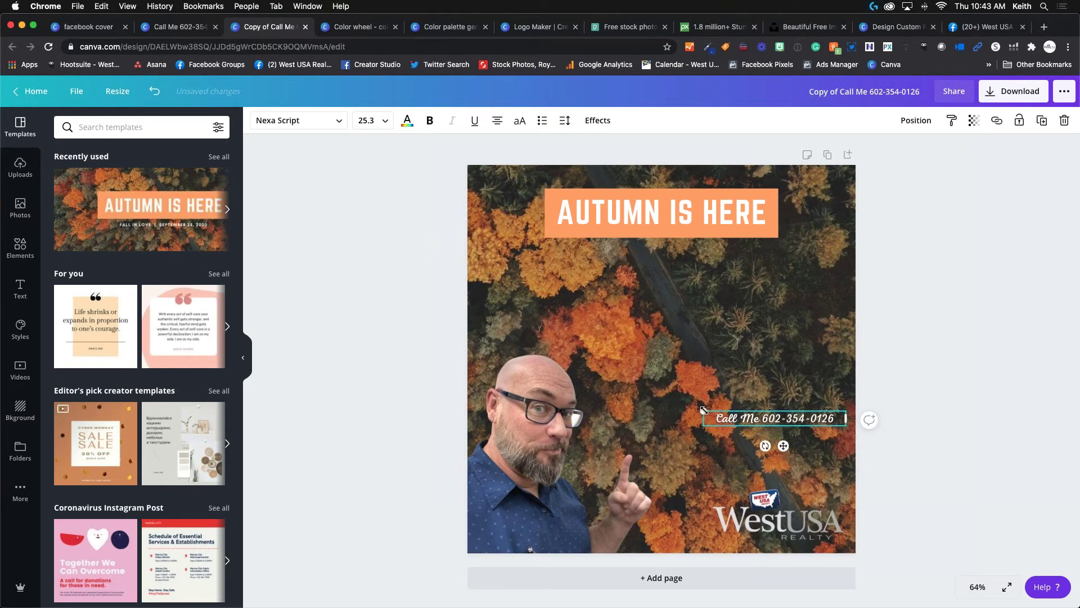
pyautogui.moveTo(704, 411); pyautogui.dragTo(595, 399)
pyautogui.moveTo(737, 437)
pyautogui.mouseDown()
pyautogui.moveTo(731, 369)
pyautogui.moveTo(688, 270)
pyautogui.moveTo(670, 297)
pyautogui.moveTo(680, 295)
pyautogui.moveTo(698, 397)
pyautogui.moveTo(728, 430)
pyautogui.moveTo(722, 440)
pyautogui.mouseUp()
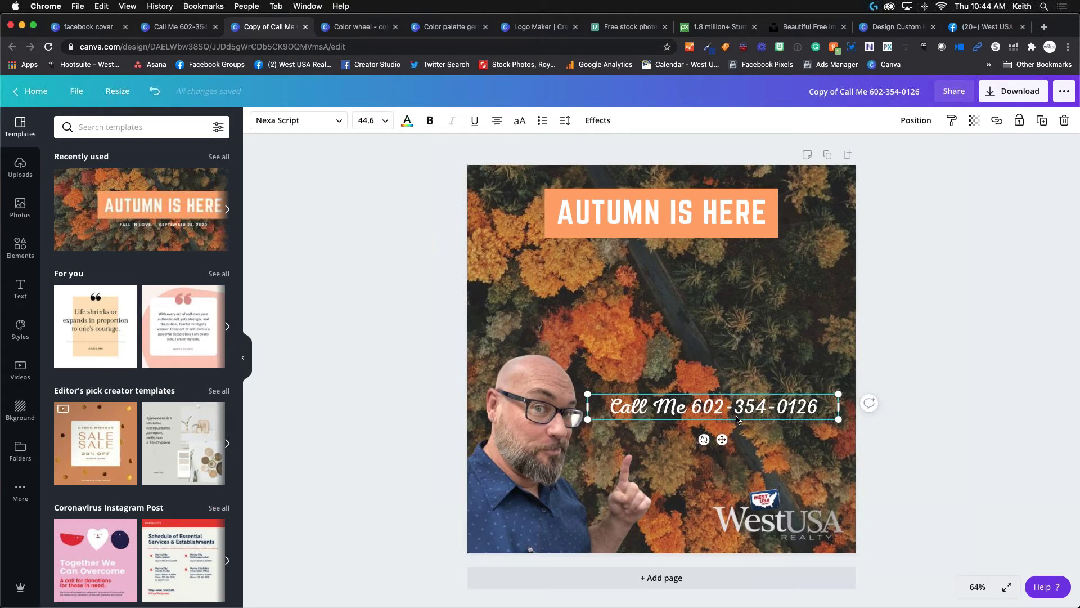
pyautogui.moveTo(722, 439); pyautogui.dragTo(720, 462)
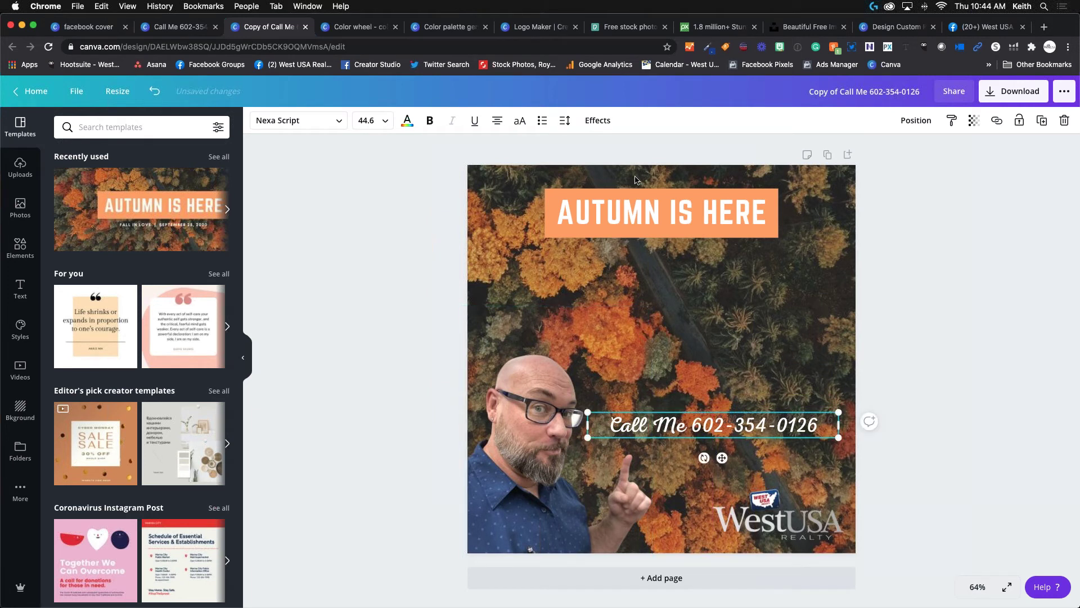
pyautogui.click(599, 256)
# Enlarge the AUTUMN IS HERE banner and move it lower onto the photo.
pyautogui.click(597, 225)
pyautogui.moveTo(545, 238); pyautogui.dragTo(501, 276)
pyautogui.moveTo(640, 215); pyautogui.dragTo(669, 283)
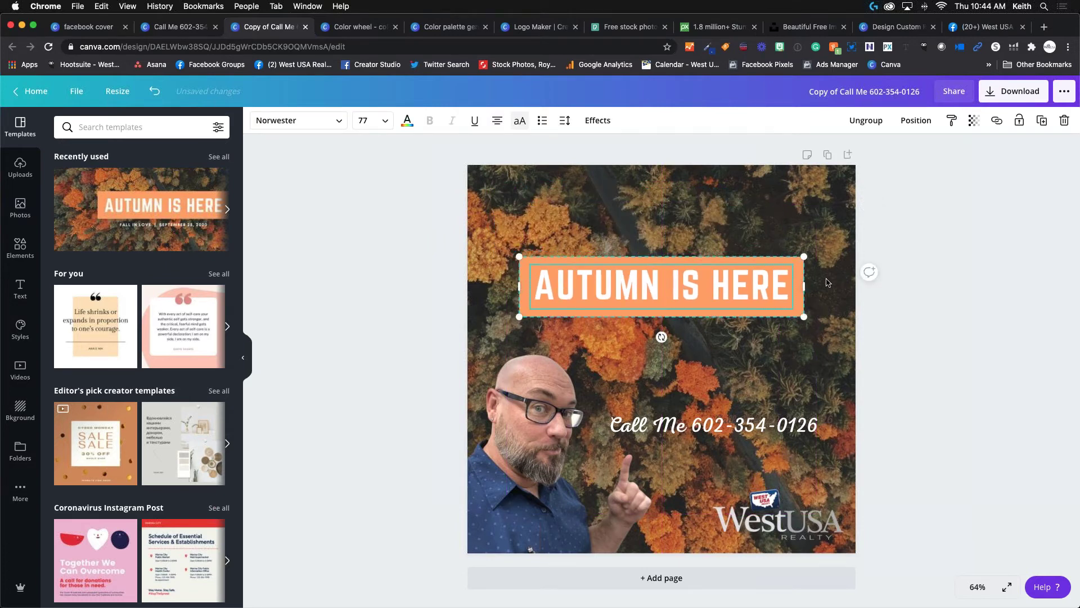
# Download the square Instagram post as a PNG and close the saved-design confirmation.
pyautogui.click(1009, 94)
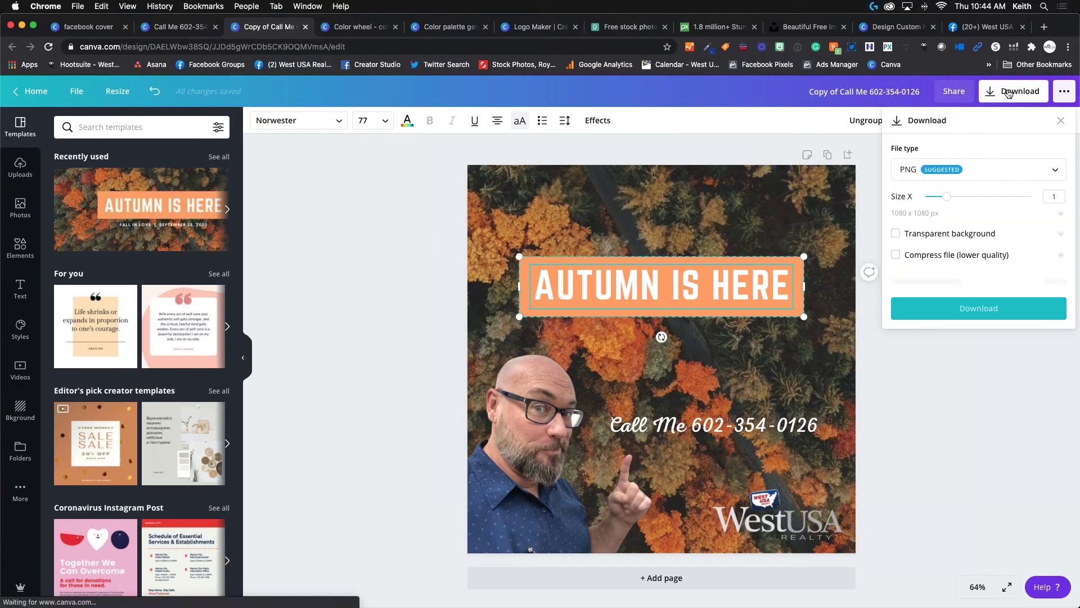
pyautogui.click(937, 283)
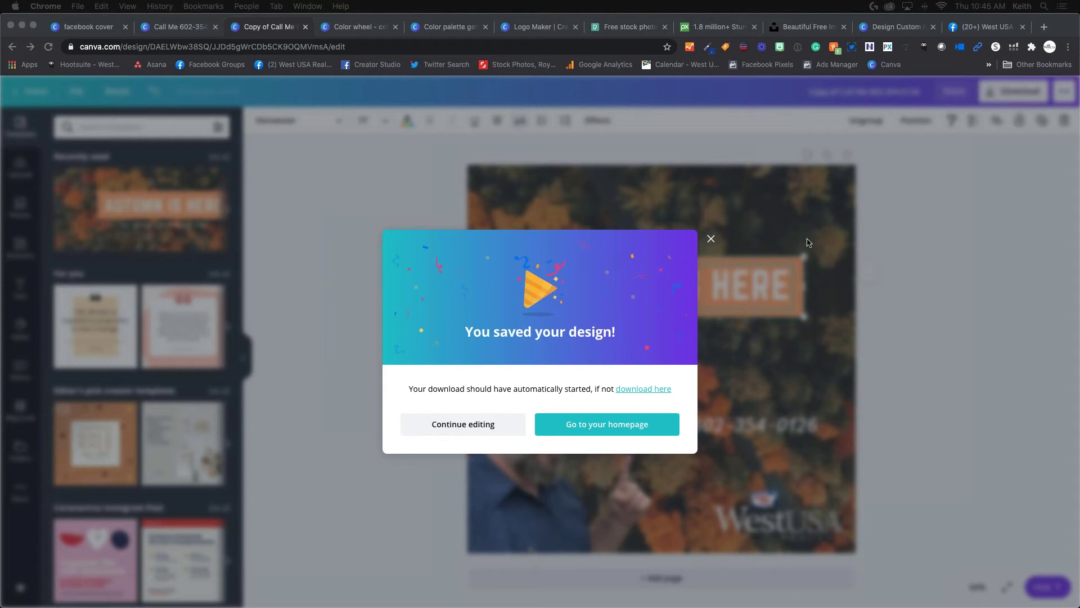
pyautogui.click(711, 239)
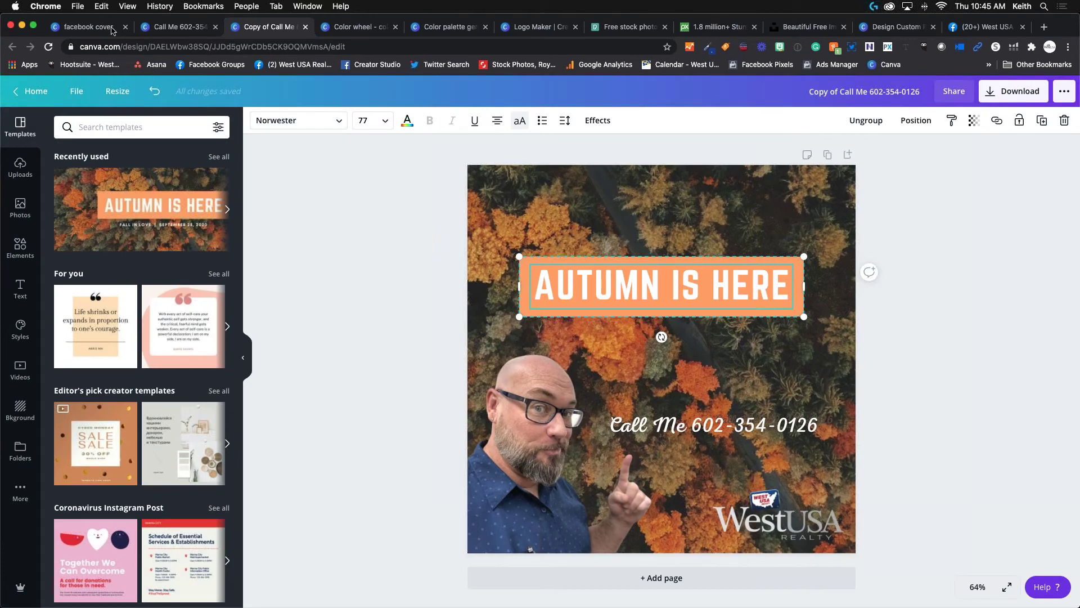
# From the facebook cover tab, go to Canva Home and open the Content Planner.
pyautogui.click(112, 30)
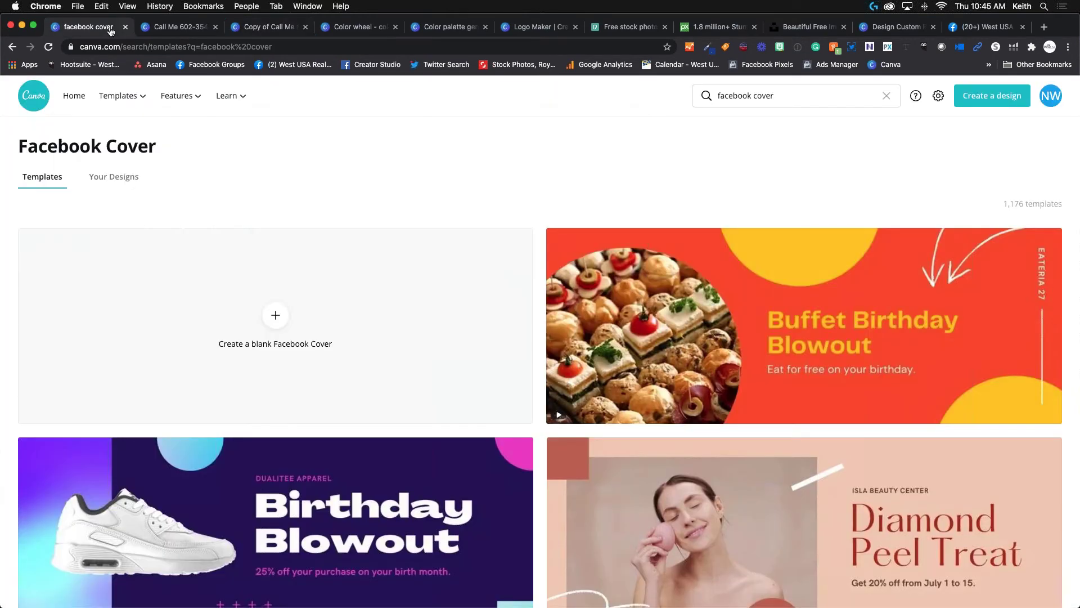
pyautogui.click(77, 99)
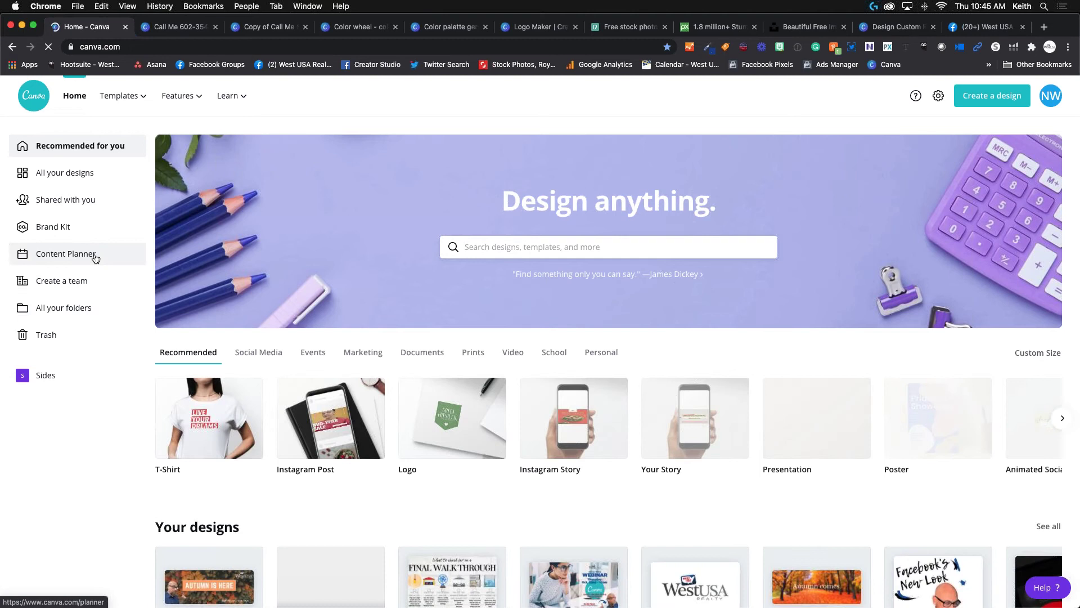
pyautogui.click(96, 258)
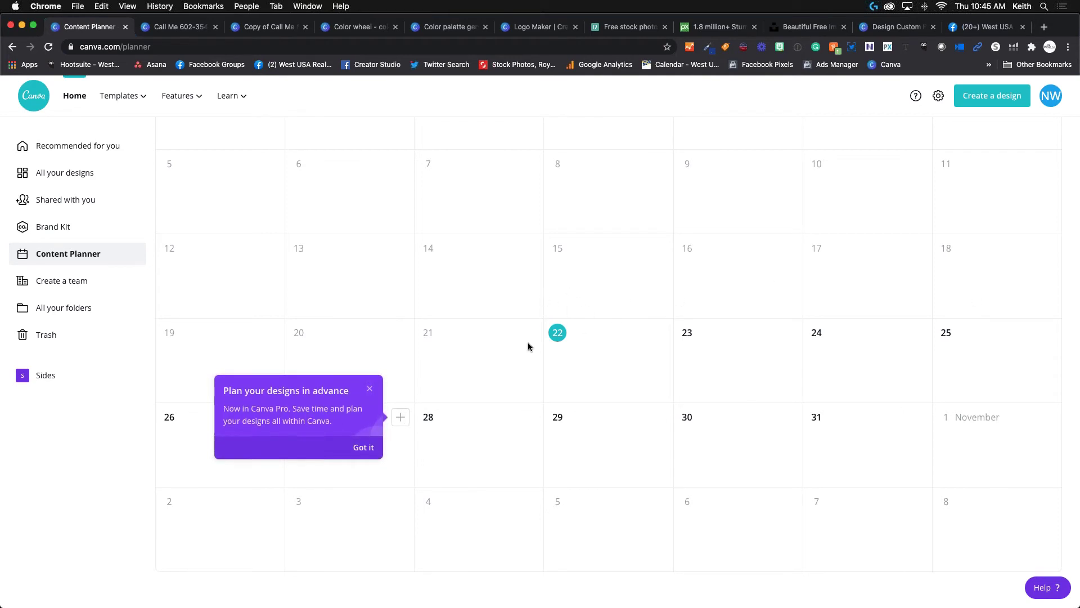
# Dismiss the planning tip and browse existing designs for the October 28 slot.
pyautogui.click(361, 446)
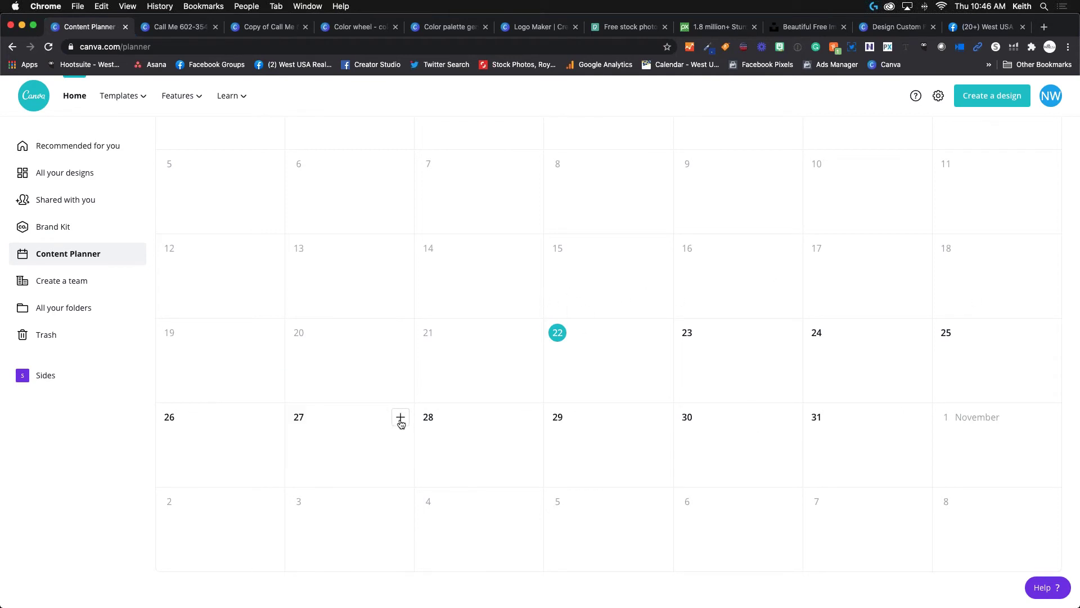
pyautogui.click(530, 416)
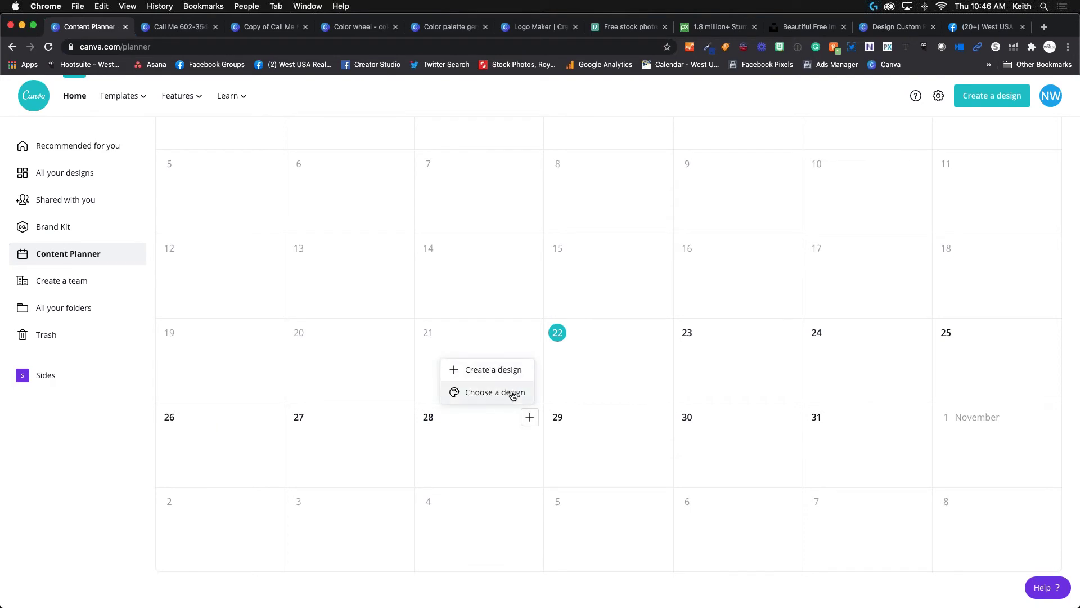
pyautogui.click(512, 392)
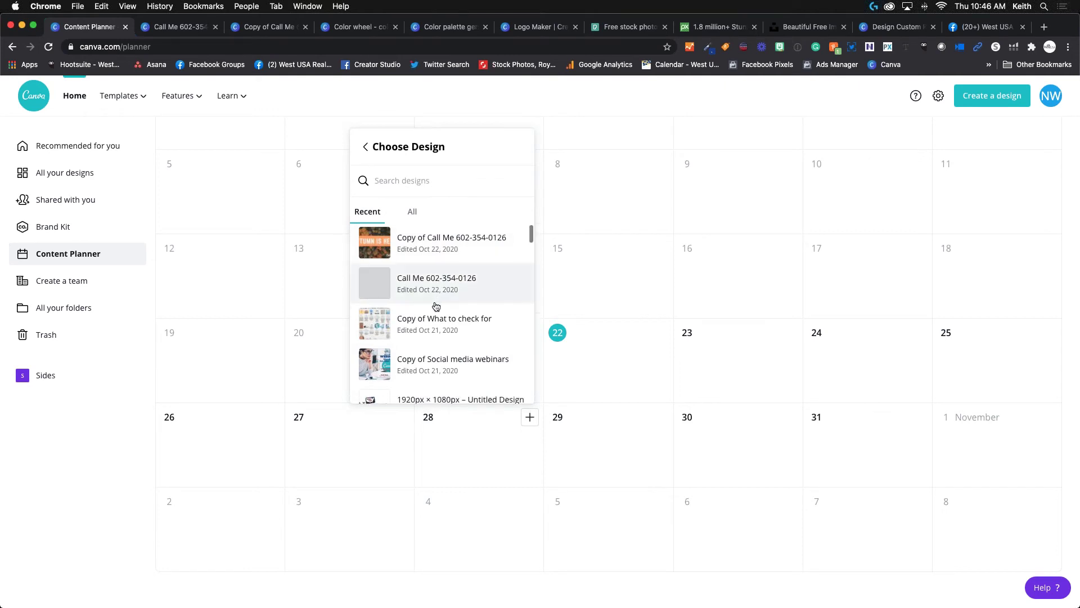
pyautogui.scroll(-3, 444, 281)
pyautogui.scroll(3, 467, 338)
pyautogui.click(528, 421)
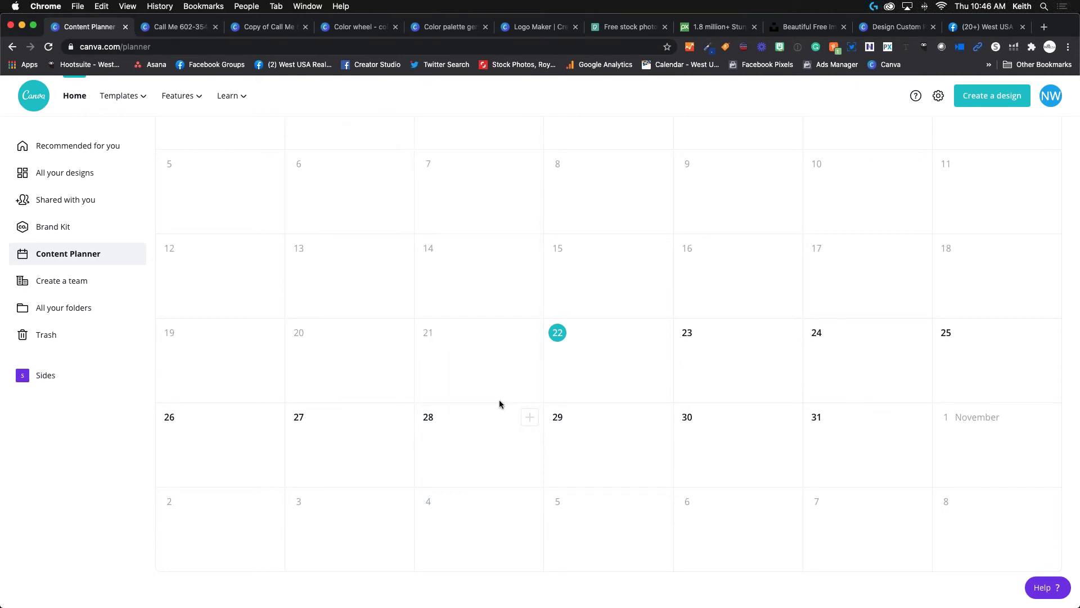
# Create a new design for October 28, then return to the Content Planner.
pyautogui.click(528, 417)
pyautogui.click(495, 369)
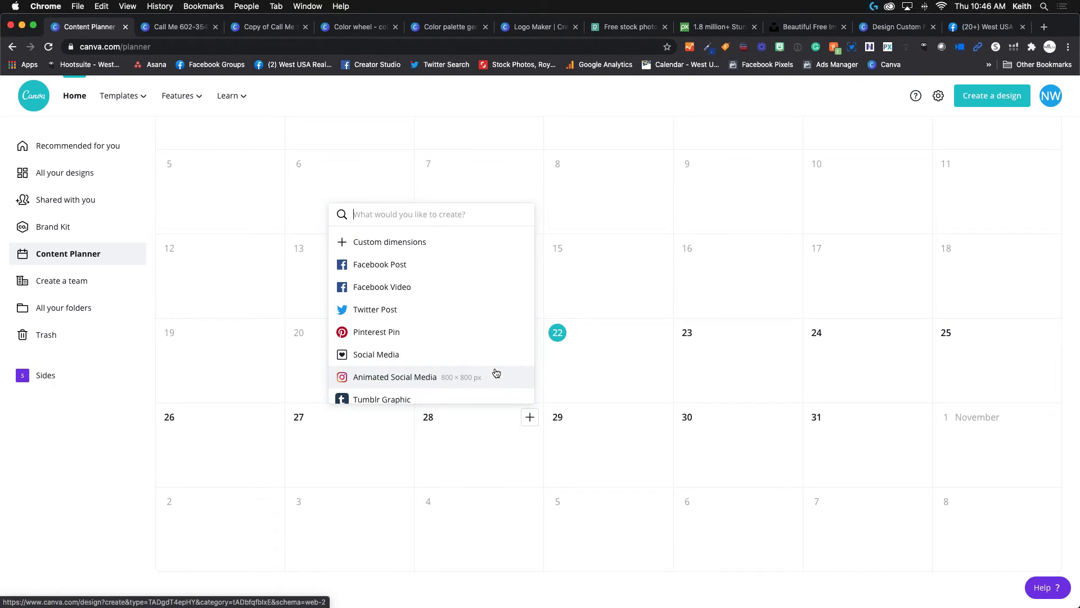
pyautogui.click(364, 264)
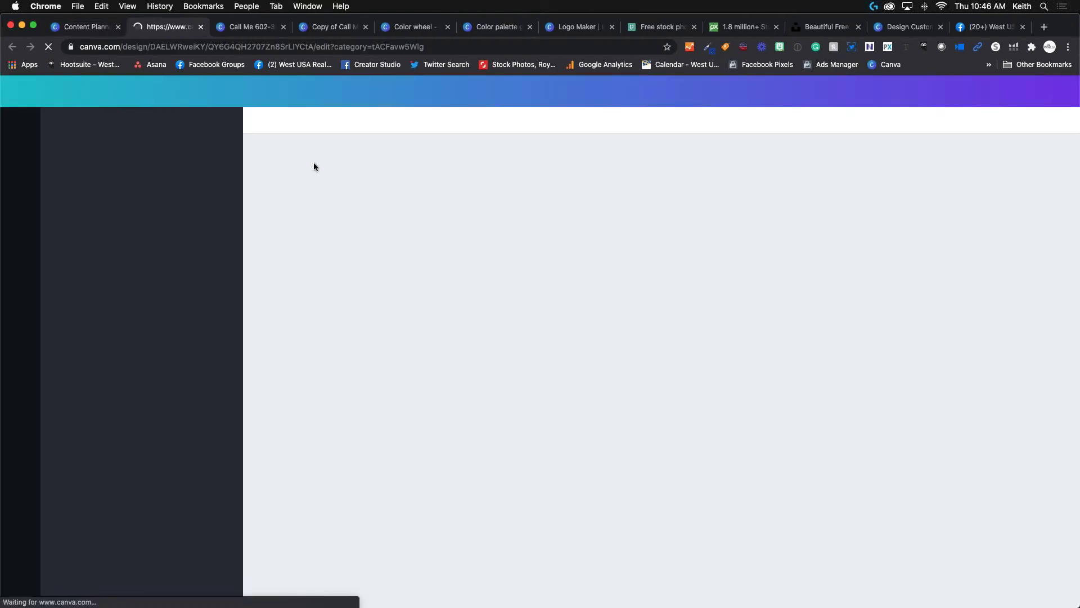
pyautogui.press('super+alt+Left')
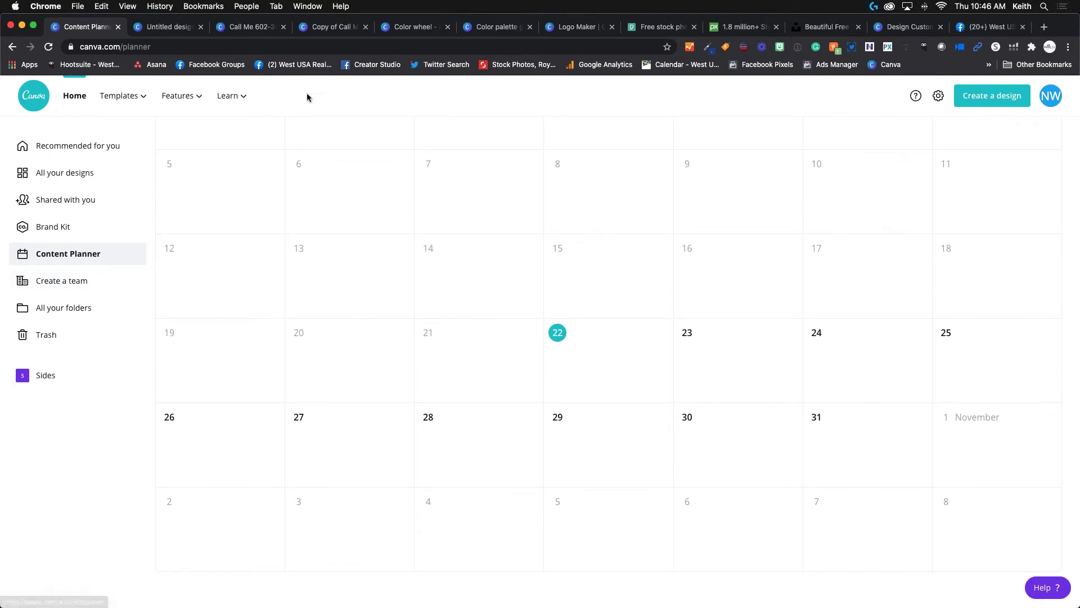
pyautogui.click(173, 29)
pyautogui.click(201, 26)
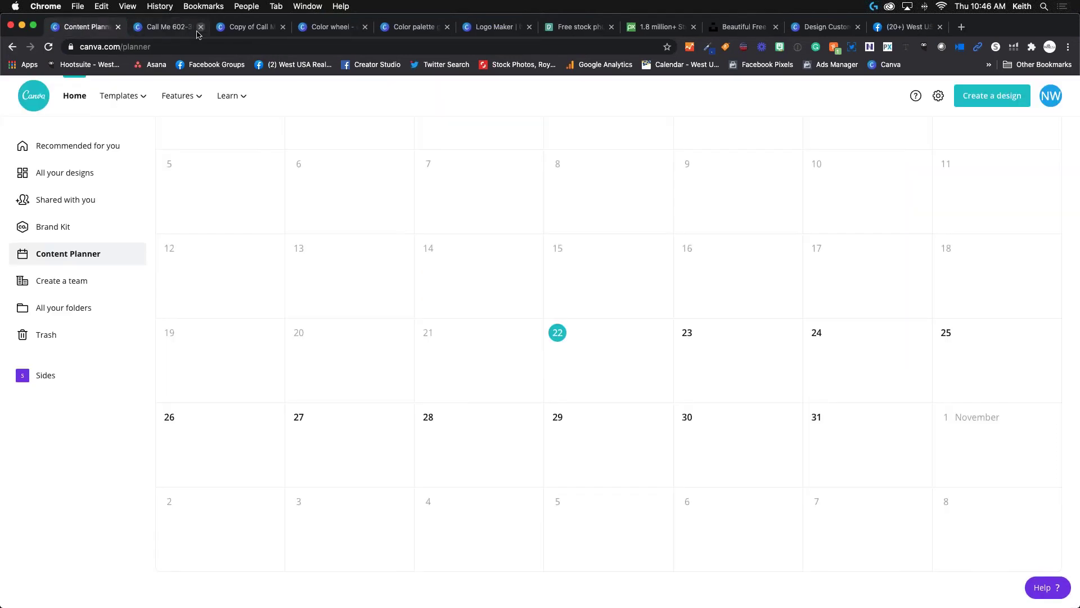
pyautogui.click(190, 31)
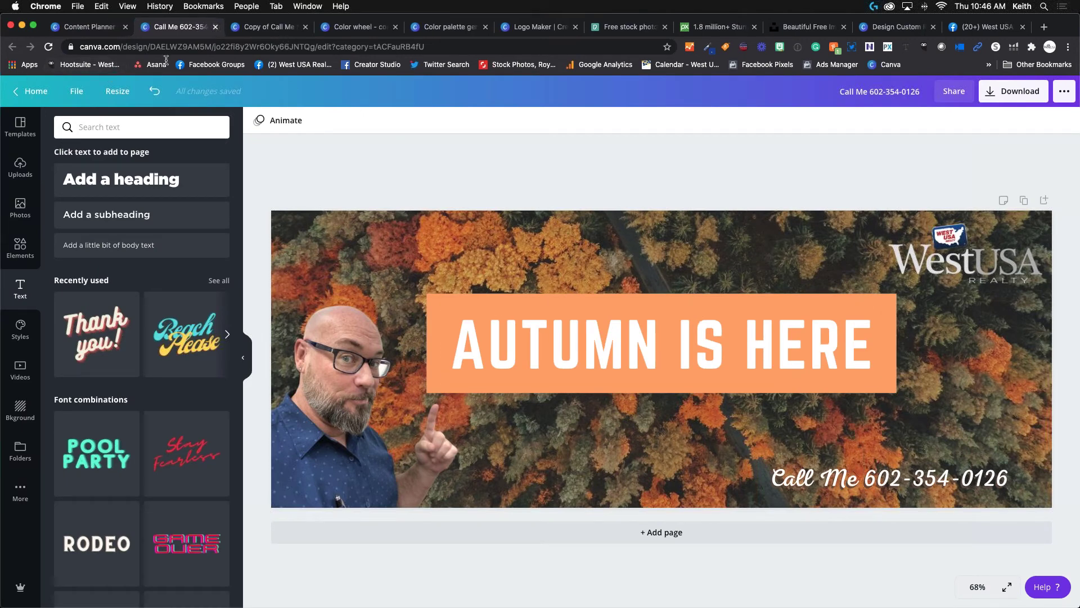
pyautogui.click(266, 28)
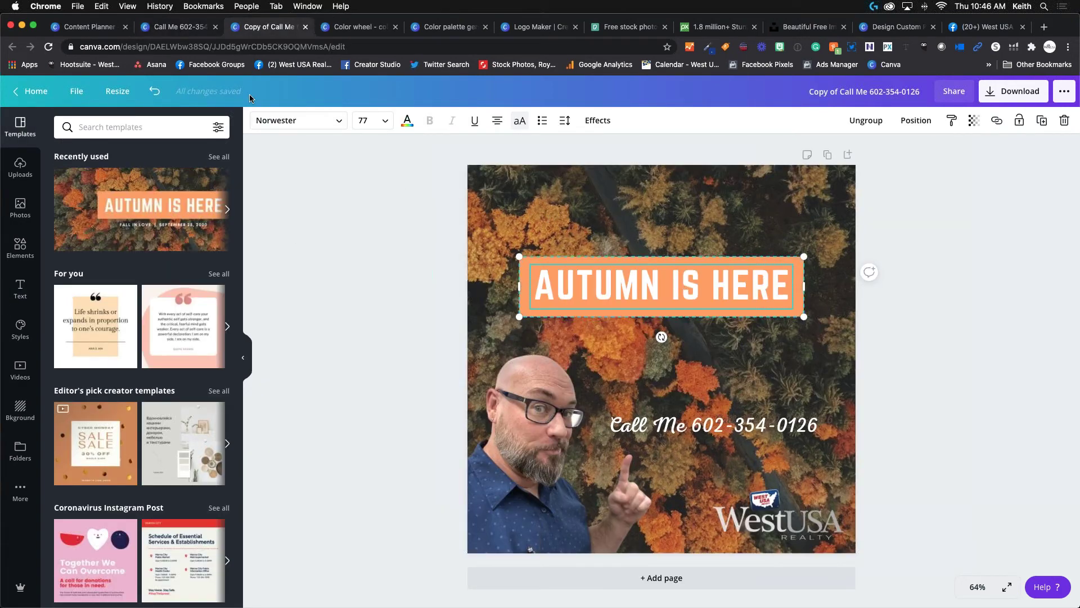
pyautogui.click(178, 30)
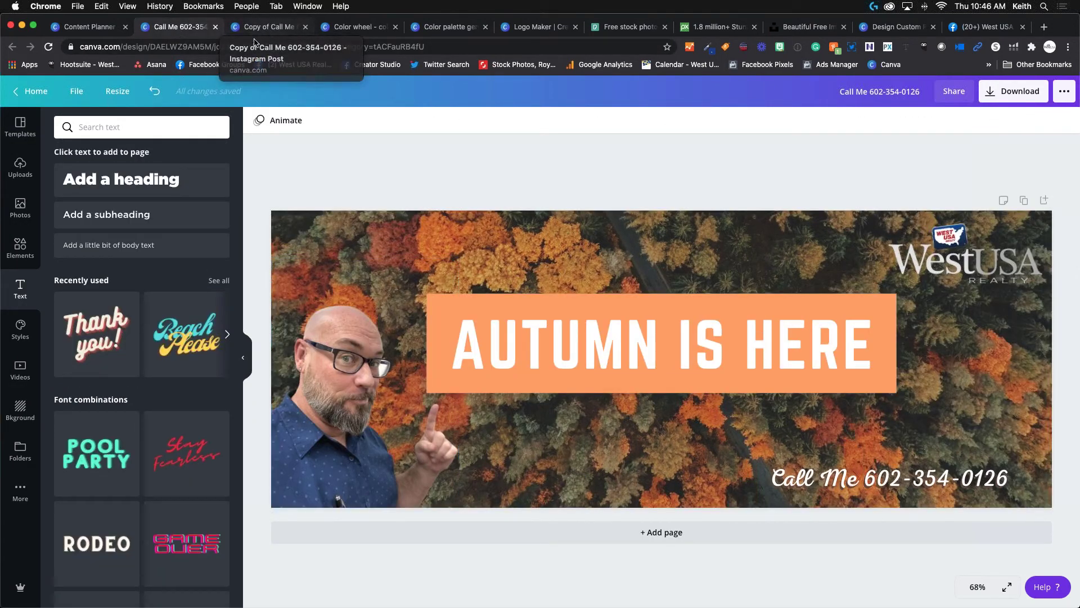
pyautogui.click(167, 129)
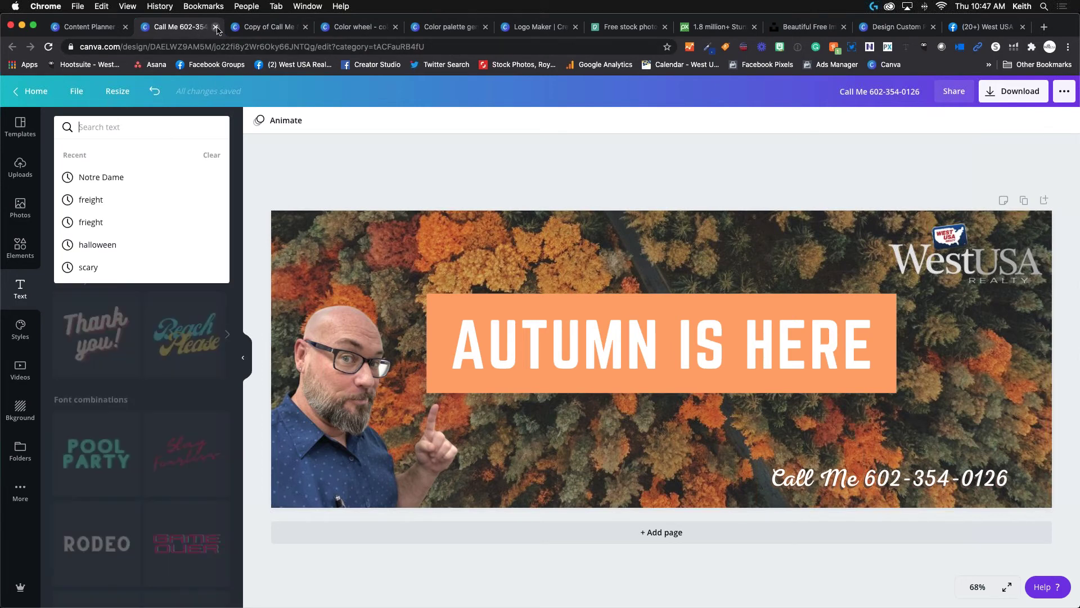
pyautogui.click(215, 27)
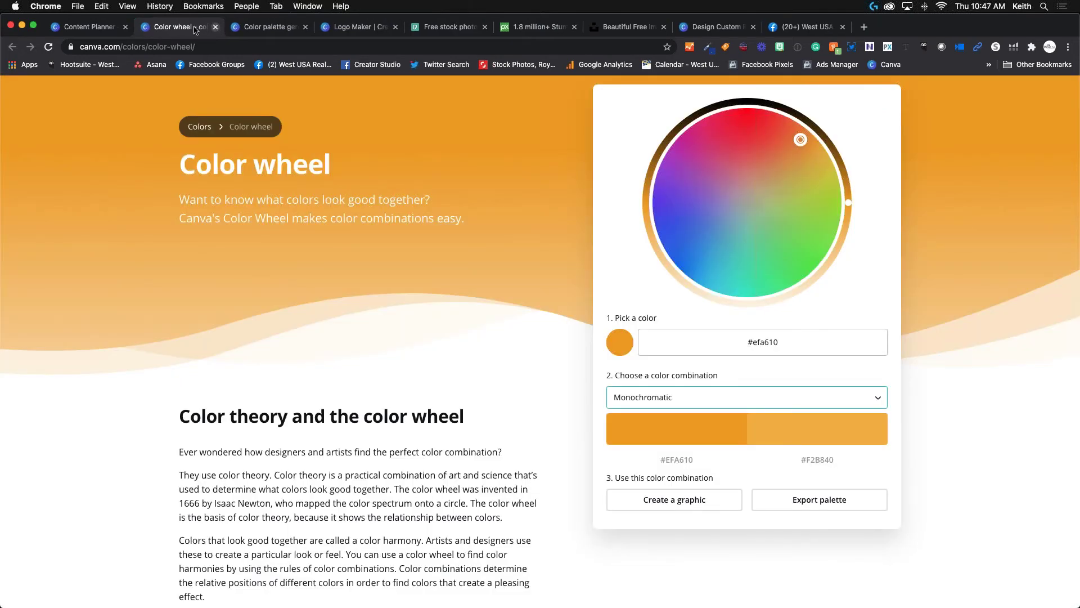
pyautogui.click(107, 26)
pyautogui.click(75, 96)
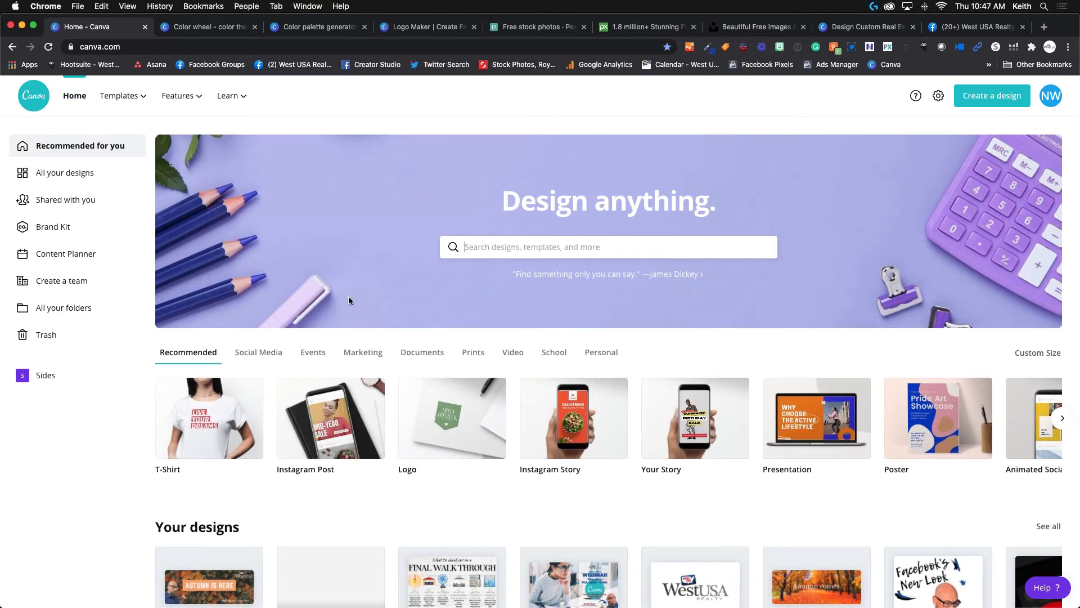
pyautogui.scroll(-5, 348, 382)
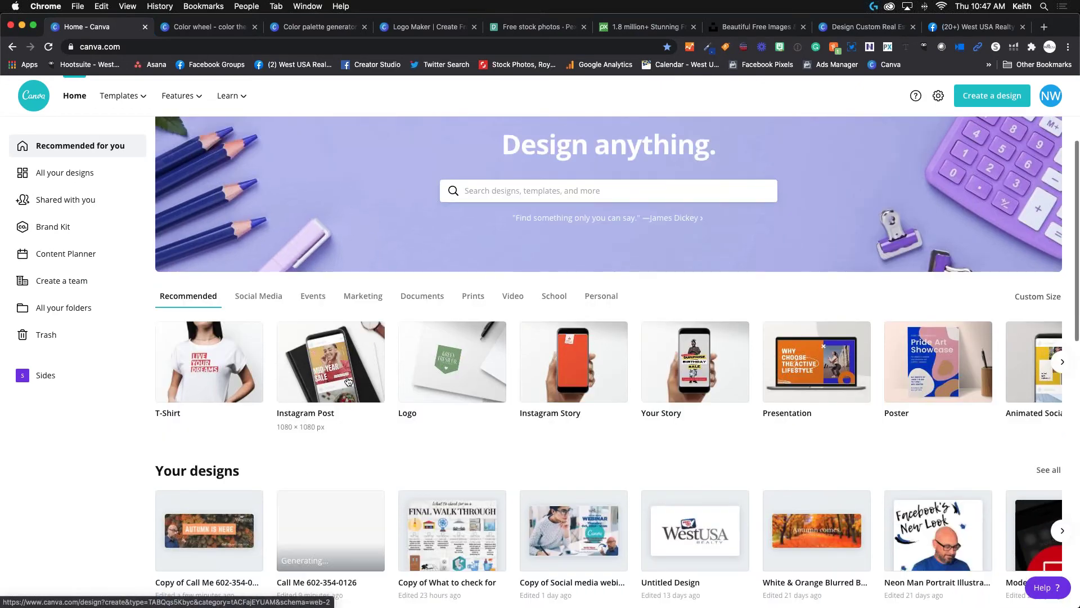
pyautogui.scroll(5, 431, 296)
pyautogui.click(511, 247)
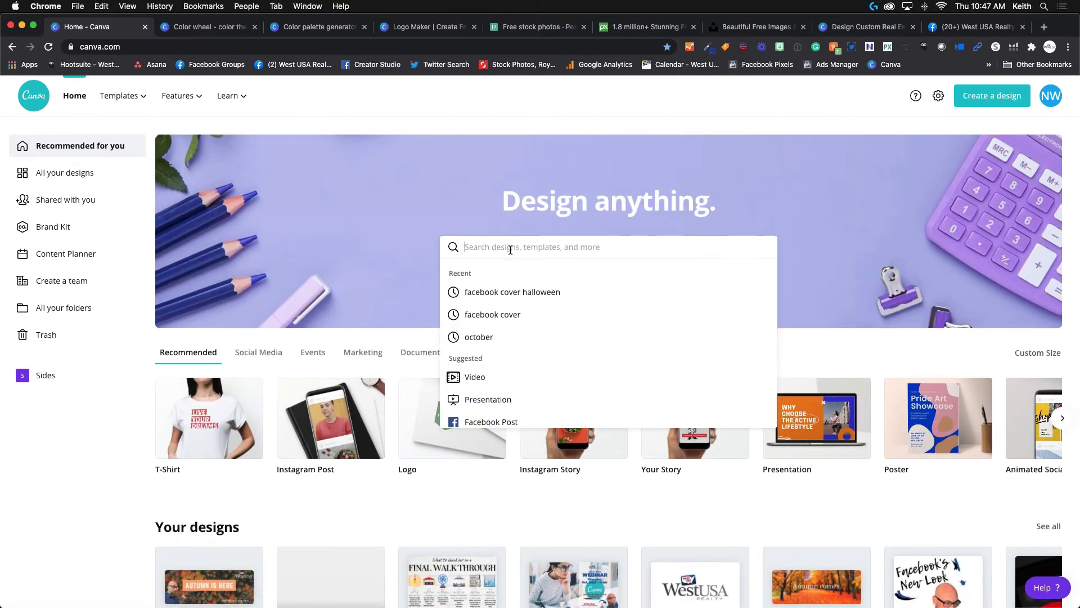
pyautogui.write('facebook')
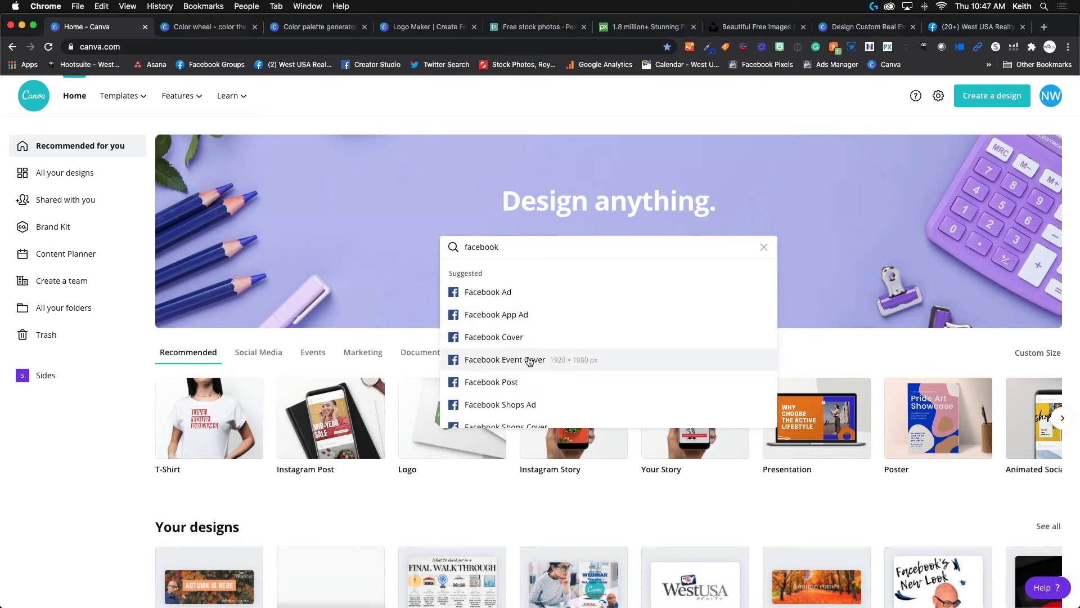
pyautogui.click(529, 361)
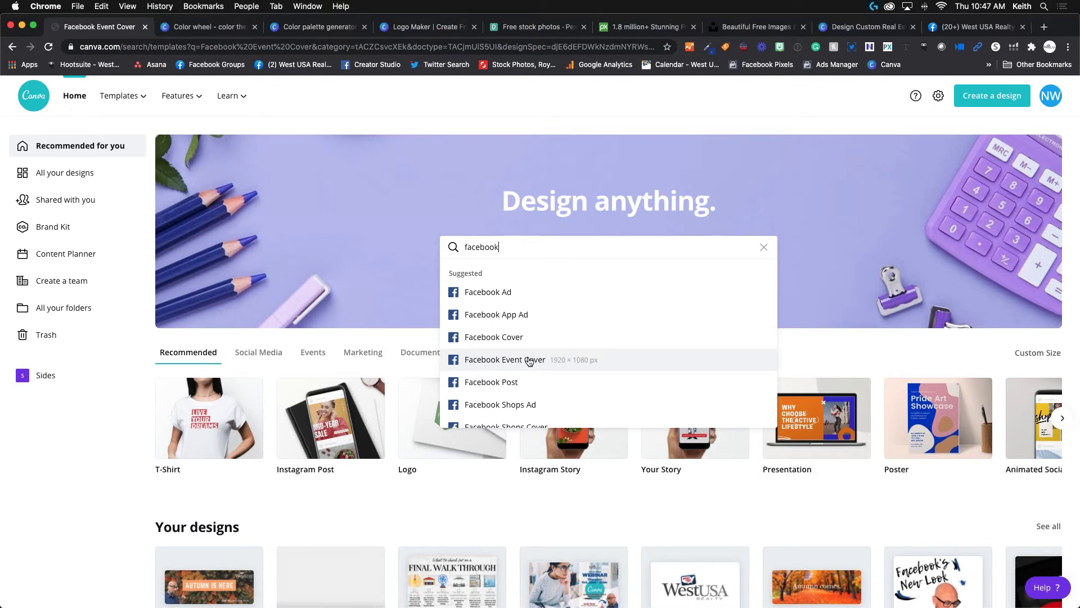
pyautogui.hotkey('ctrl', 'Up')
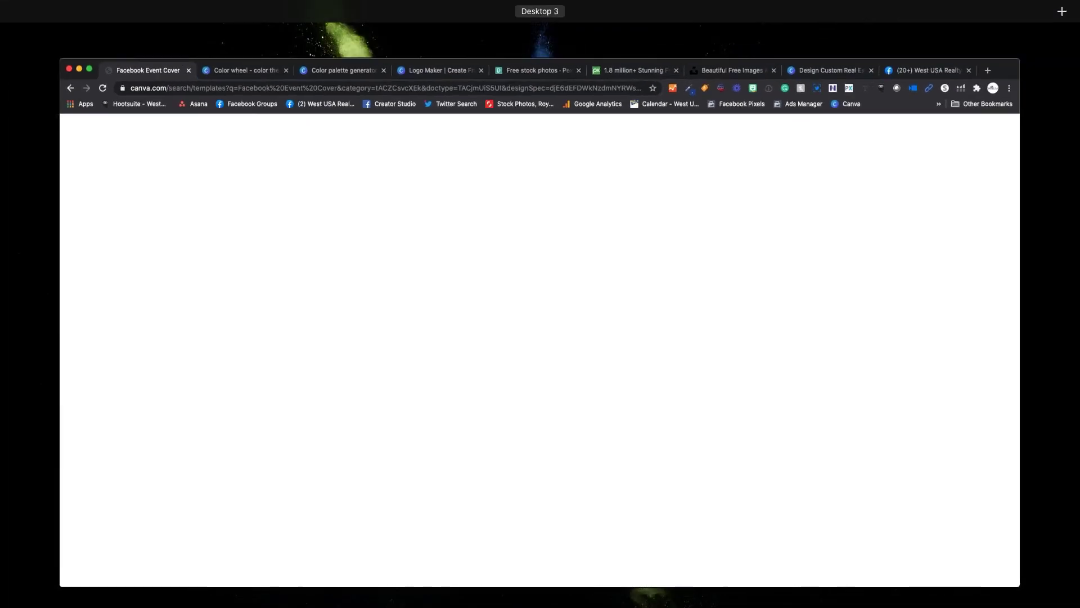
pyautogui.hotkey('ctrl', 'Up')
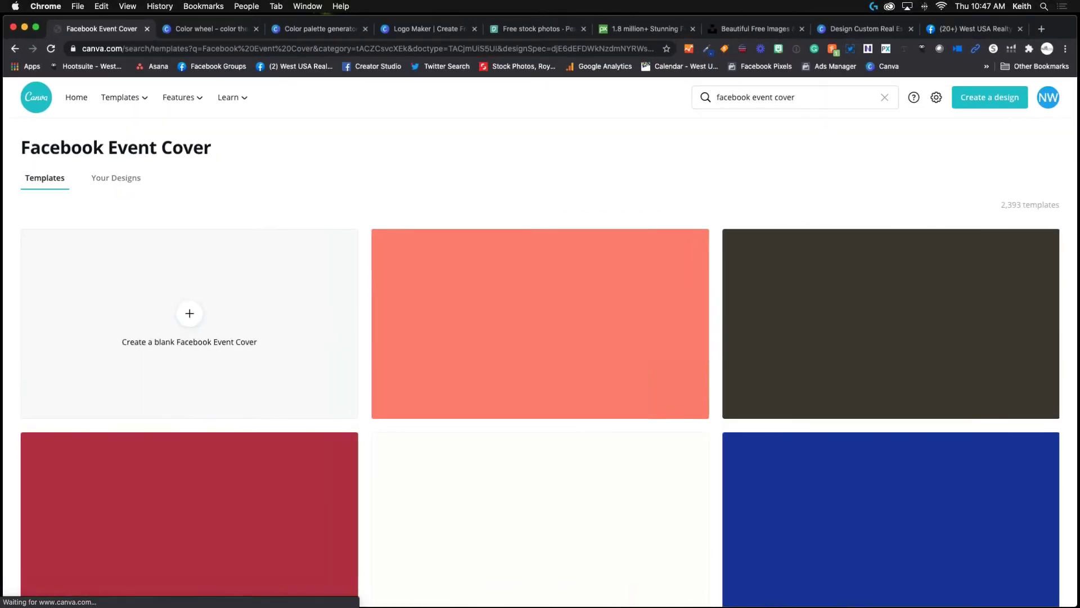
pyautogui.hotkey('ctrl', 'Up')
pyautogui.hotkey('ctrl', 'Up')
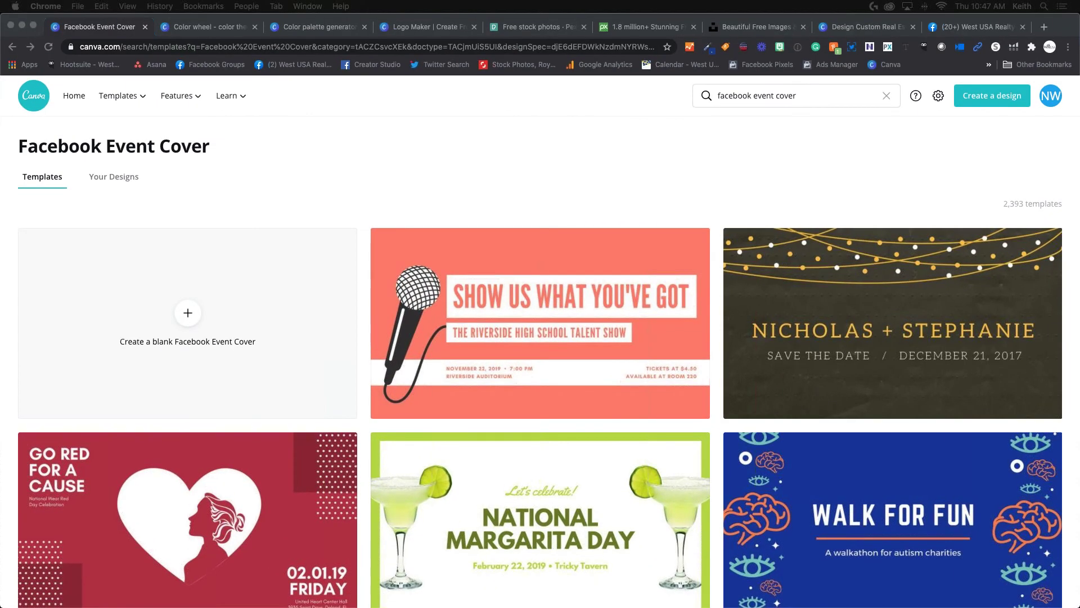
pyautogui.hotkey('ctrl', 'Up')
# Create a blank Facebook Event Cover and set the page duration to 0.1s.
pyautogui.click(188, 313)
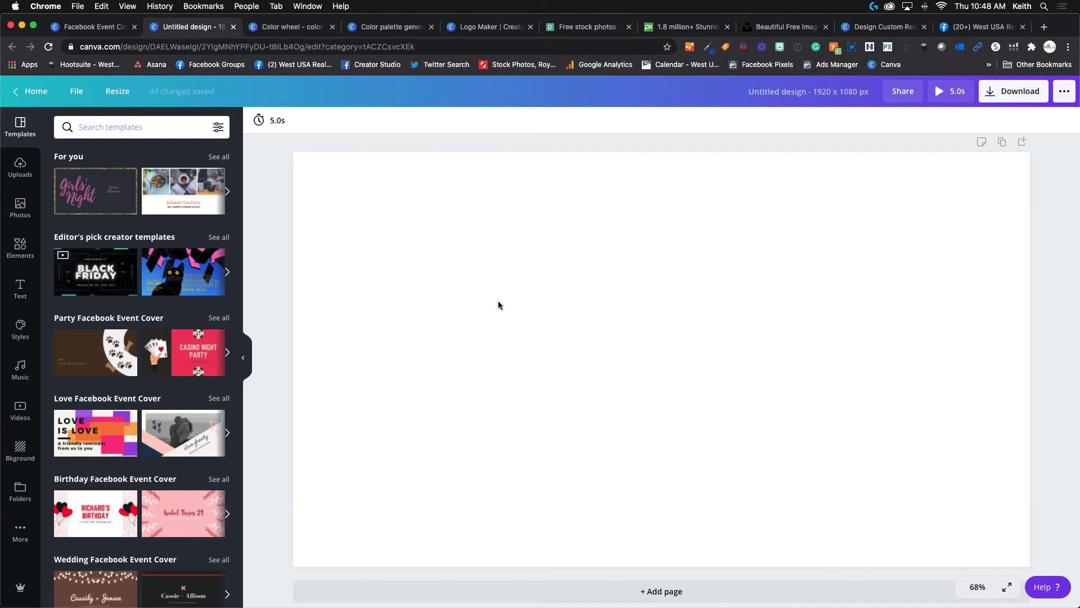
pyautogui.click(599, 341)
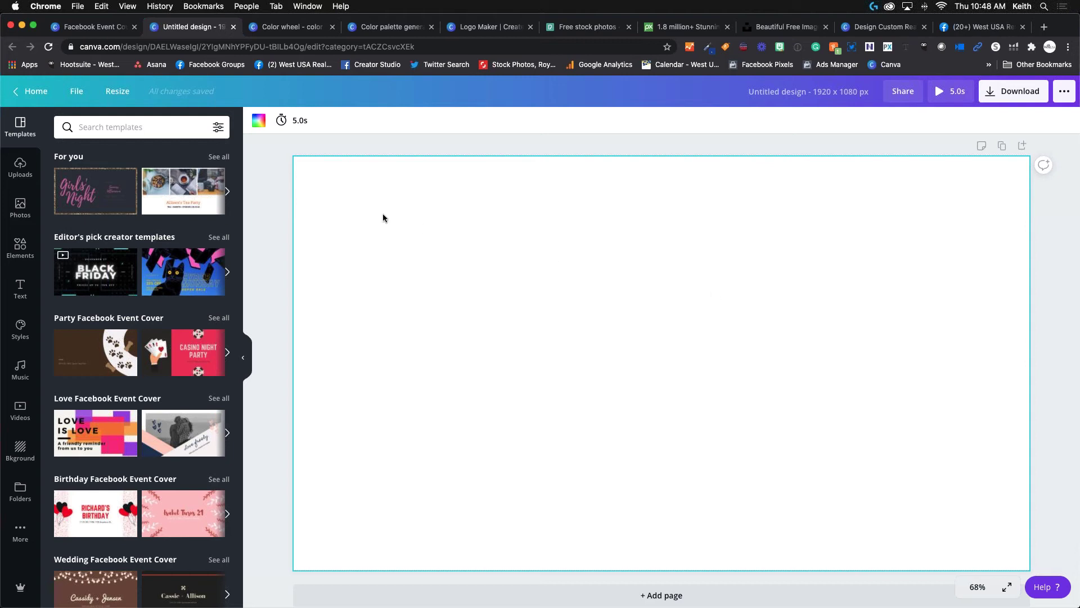
pyautogui.click(293, 120)
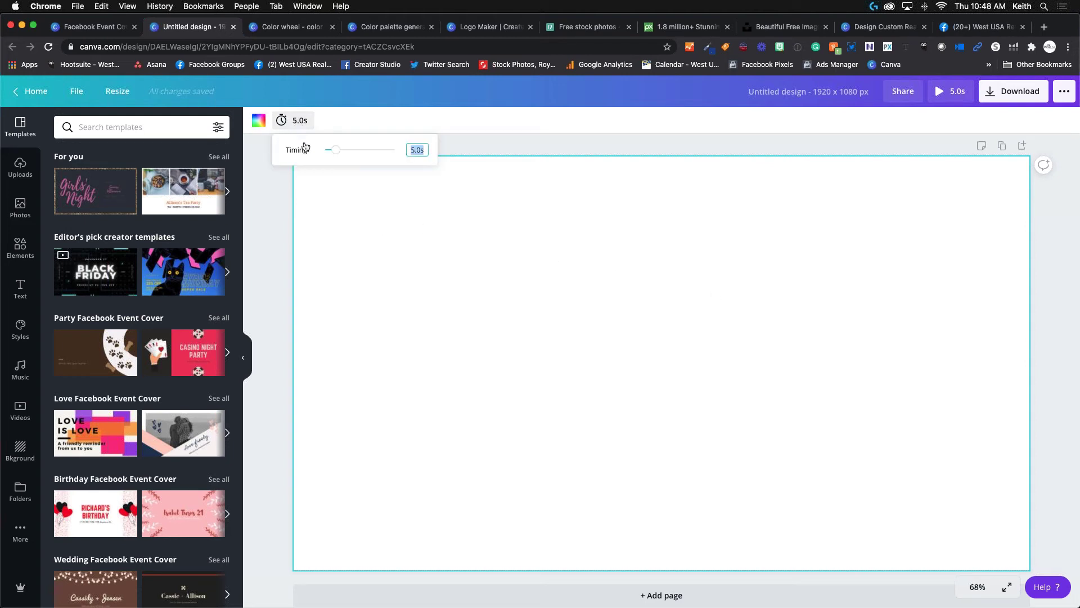
pyautogui.moveTo(336, 149); pyautogui.dragTo(324, 150)
# Try grey background colours, then set the page background to white.
pyautogui.click(258, 120)
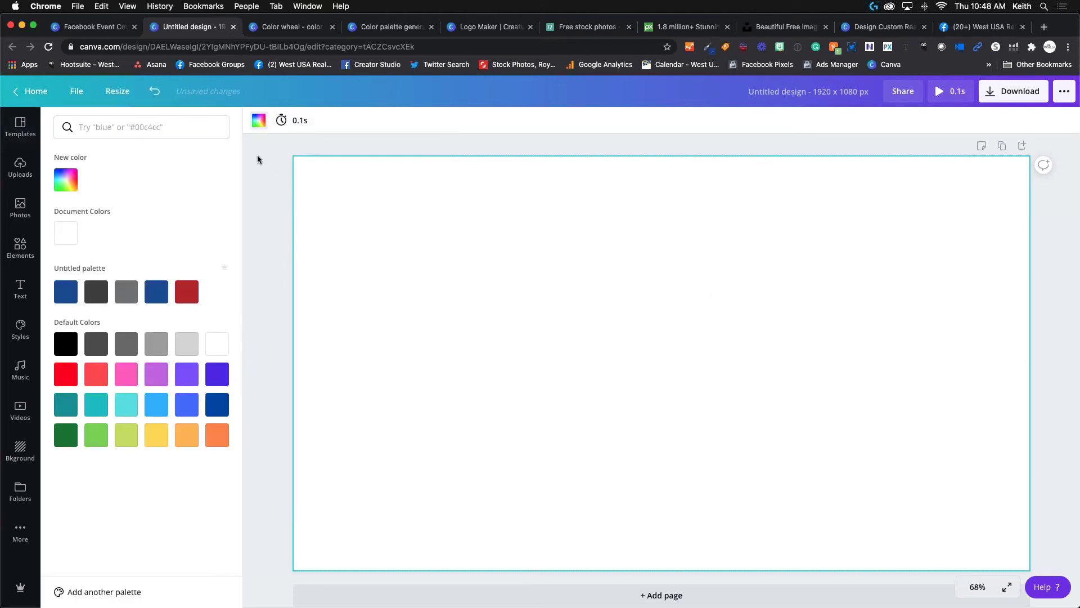
pyautogui.click(103, 300)
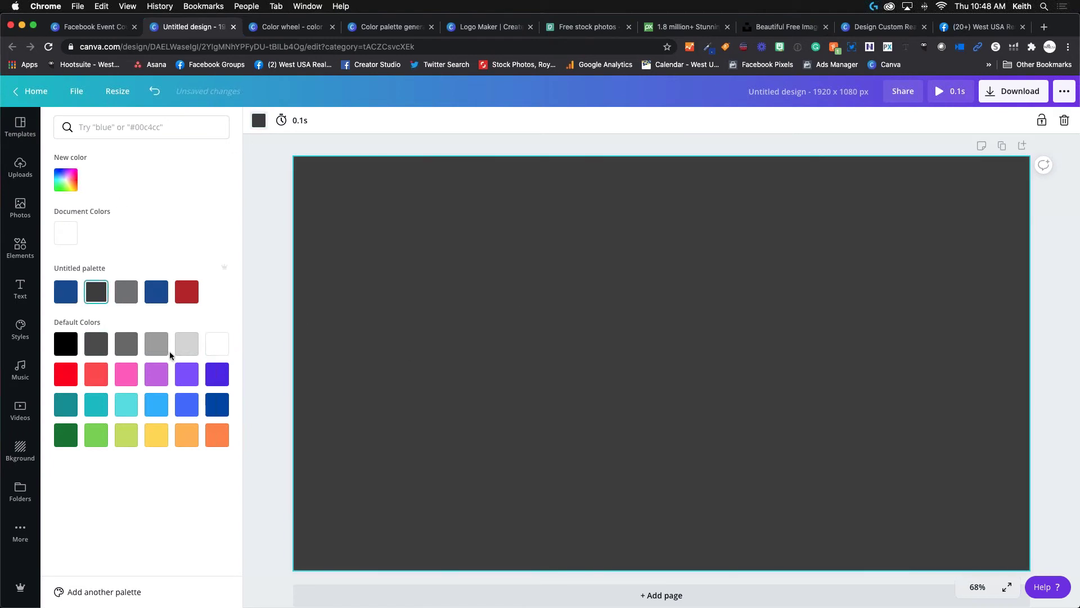
pyautogui.click(186, 344)
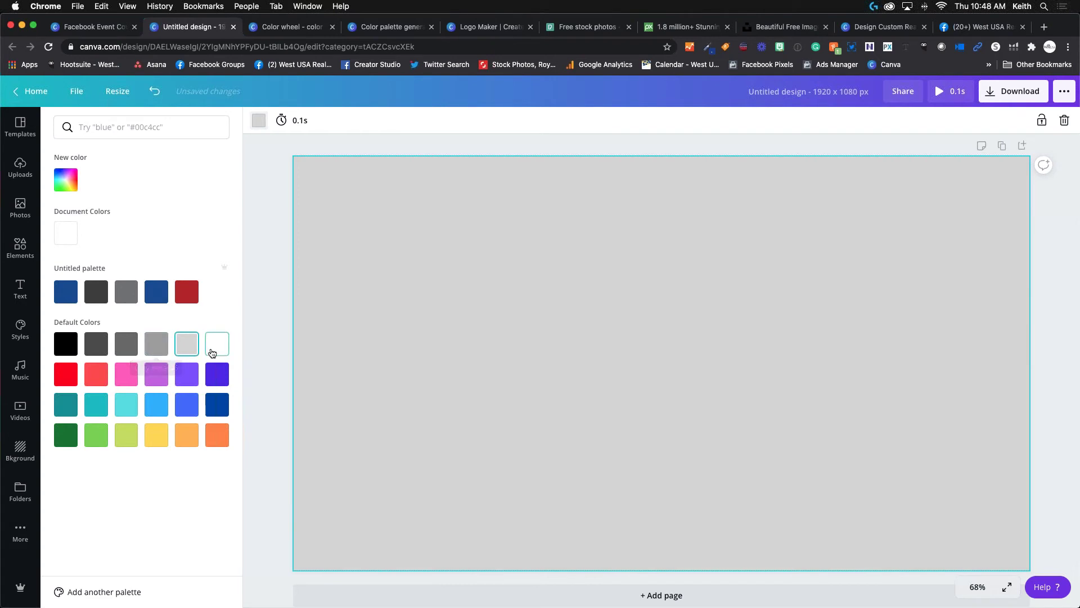
pyautogui.click(213, 352)
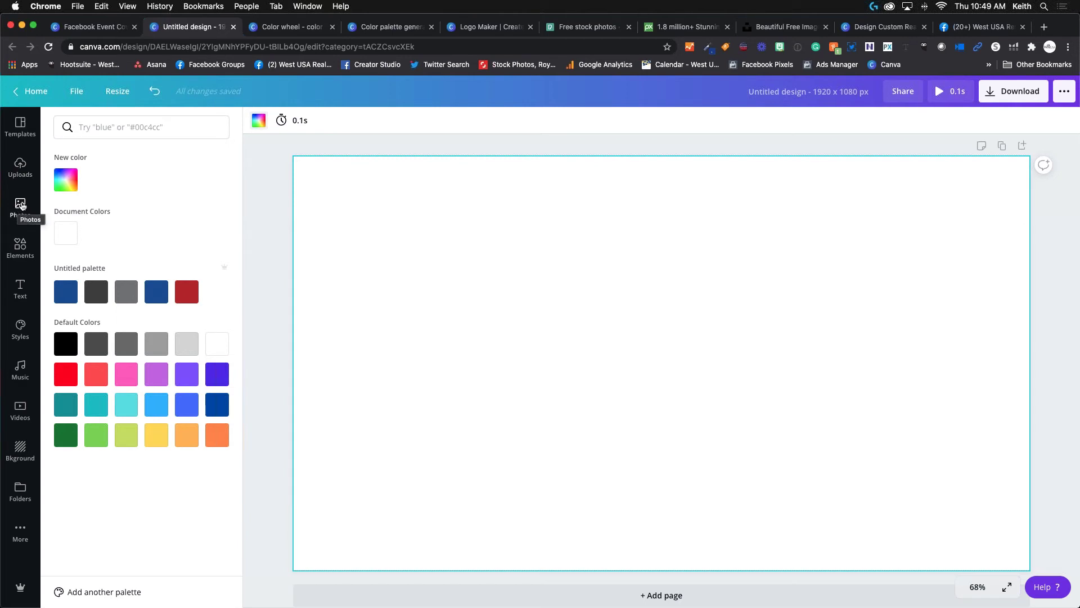
# Browse Canva's Photos library, then switch to the Pexels free stock photos tab.
pyautogui.click(21, 205)
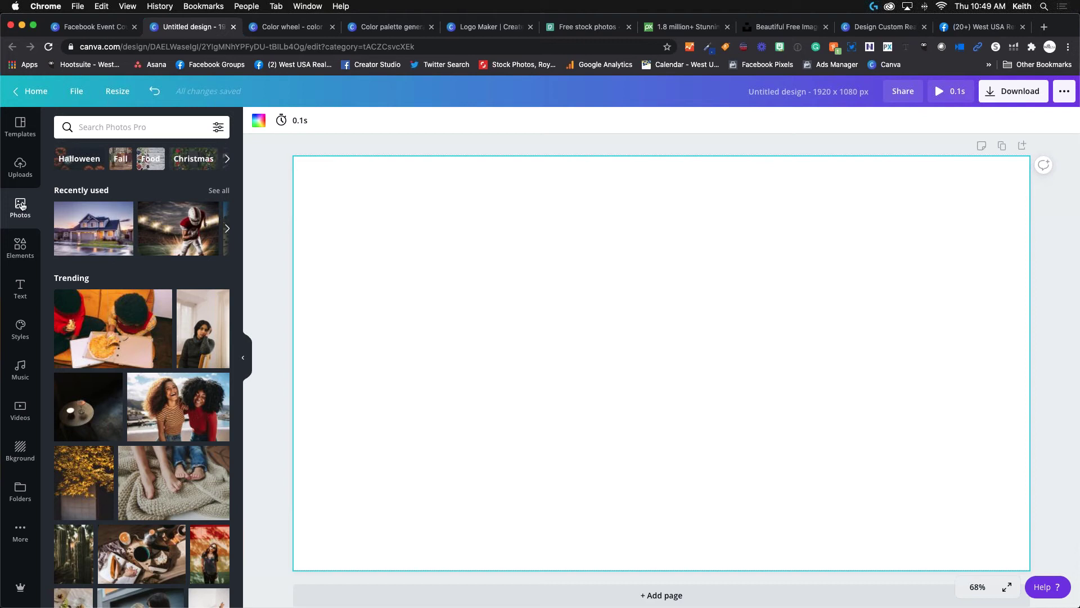
pyautogui.click(598, 33)
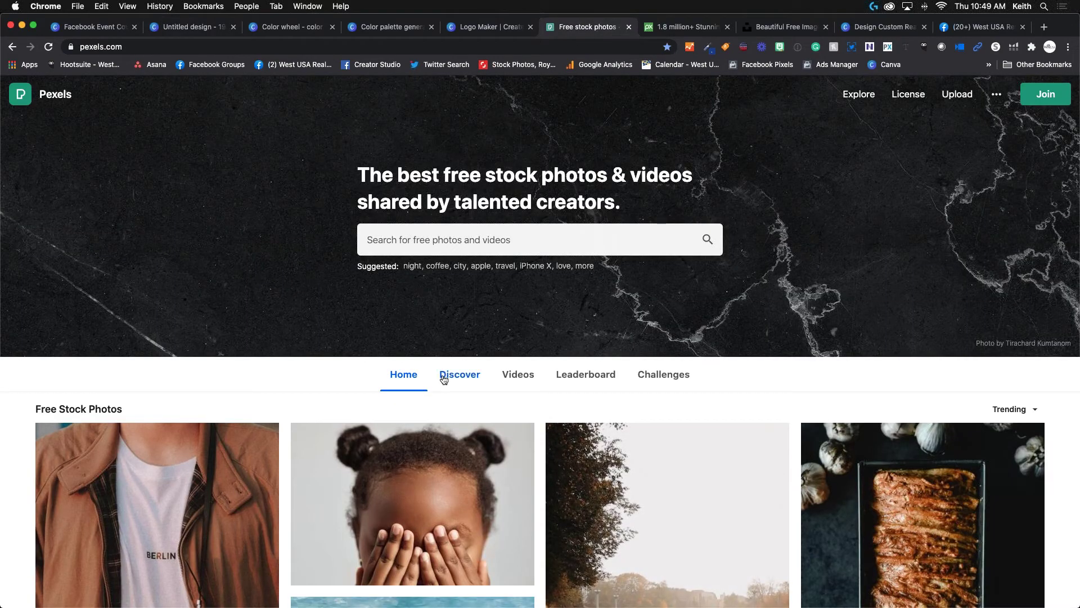
# Glance at the Facebook Event Cover templates and the blank design, then return to Pexels.
pyautogui.scroll(-8, 444, 379)
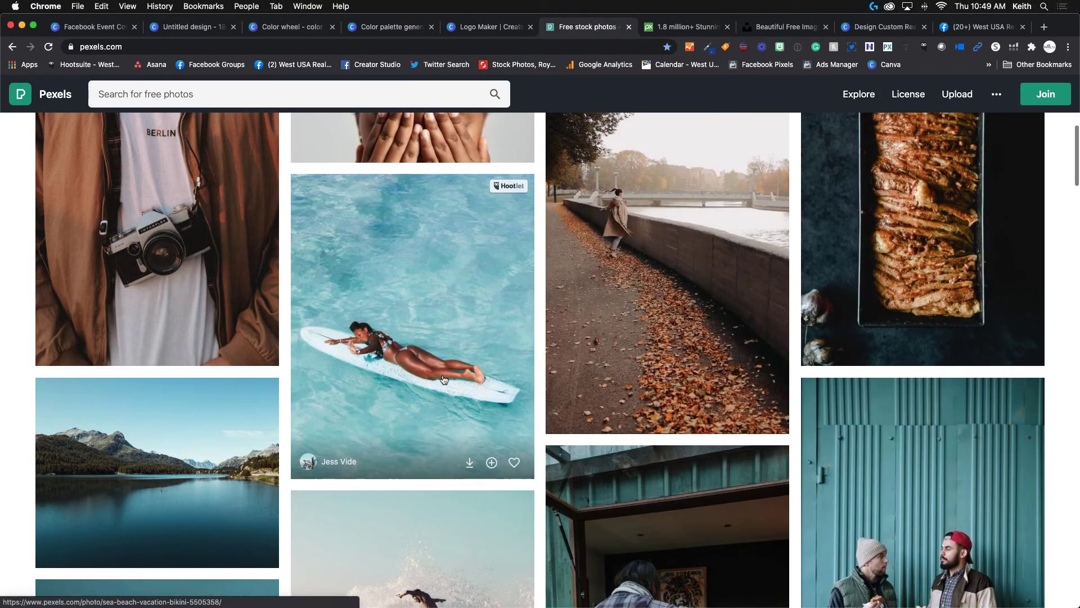
pyautogui.scroll(5, 441, 378)
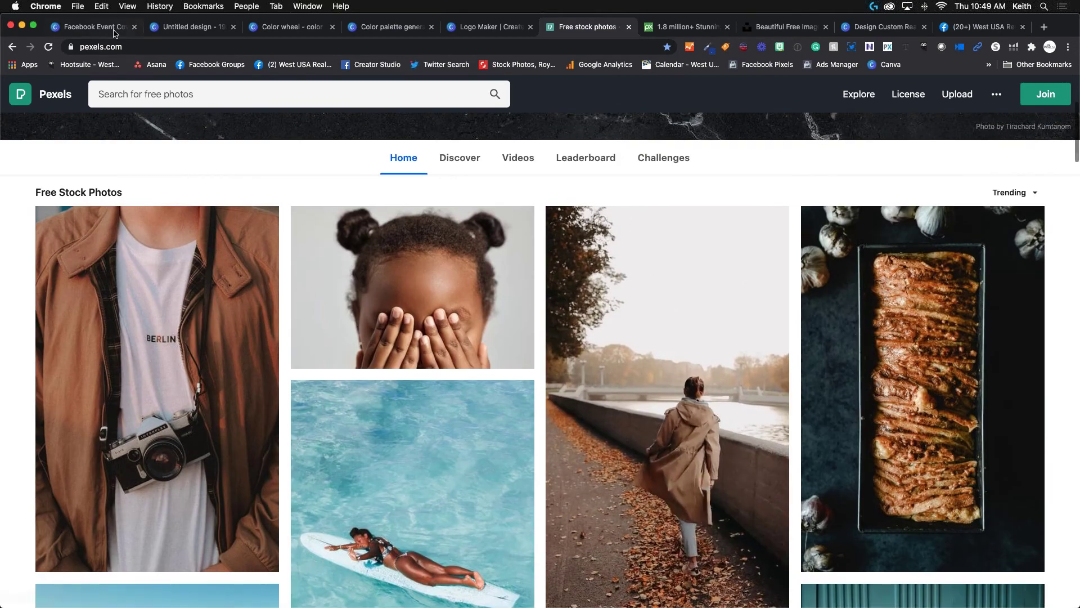
pyautogui.click(114, 31)
pyautogui.hotkey('ctrl', 'Tab')
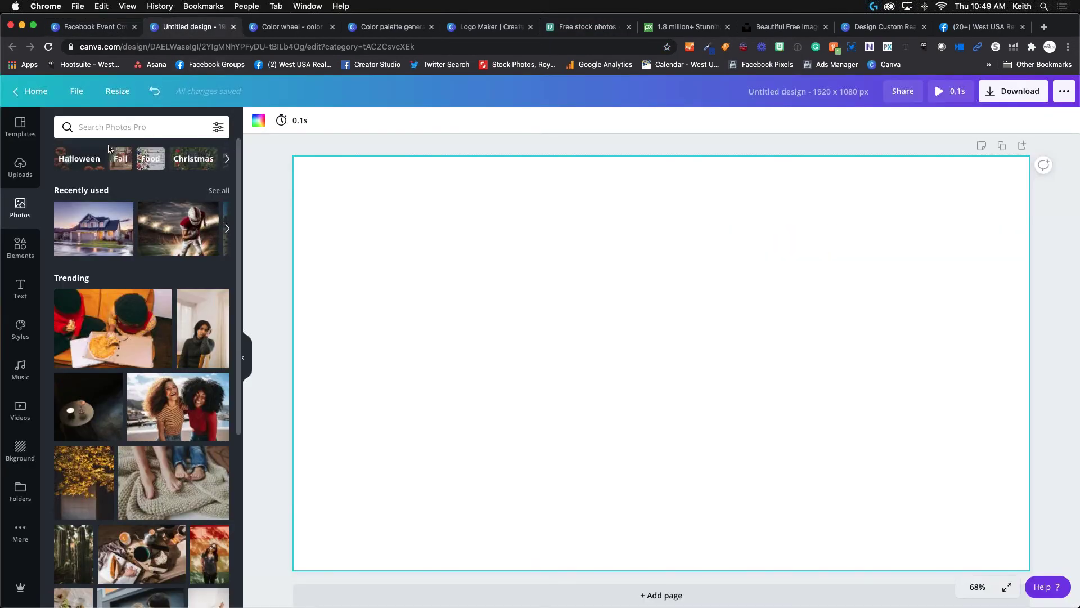
pyautogui.scroll(-6, 94, 362)
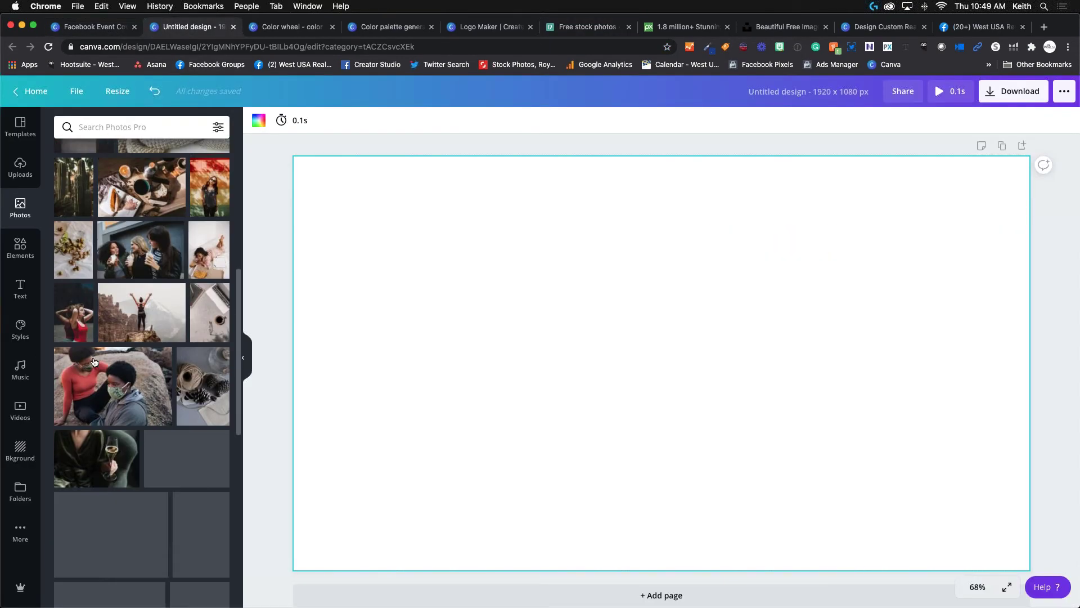
pyautogui.scroll(-1, 140, 346)
pyautogui.scroll(8, 140, 346)
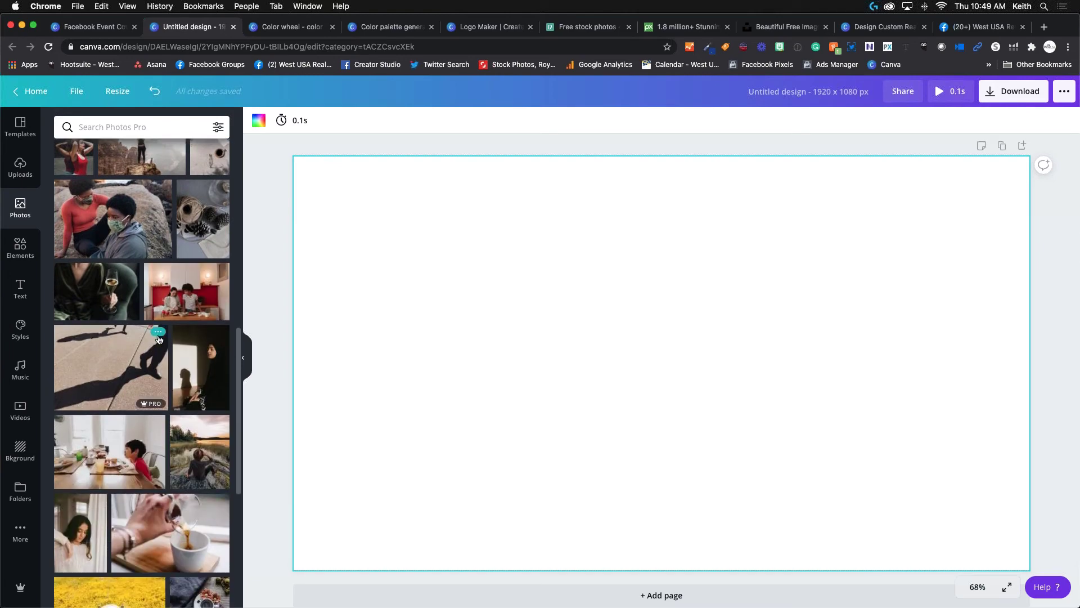
pyautogui.click(598, 32)
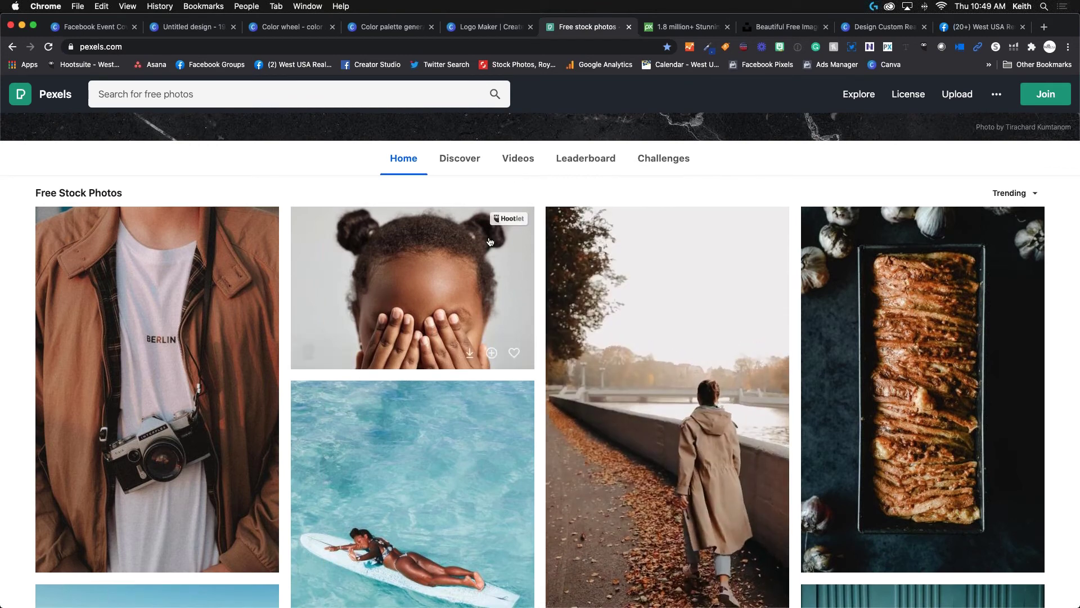
pyautogui.scroll(1, 484, 236)
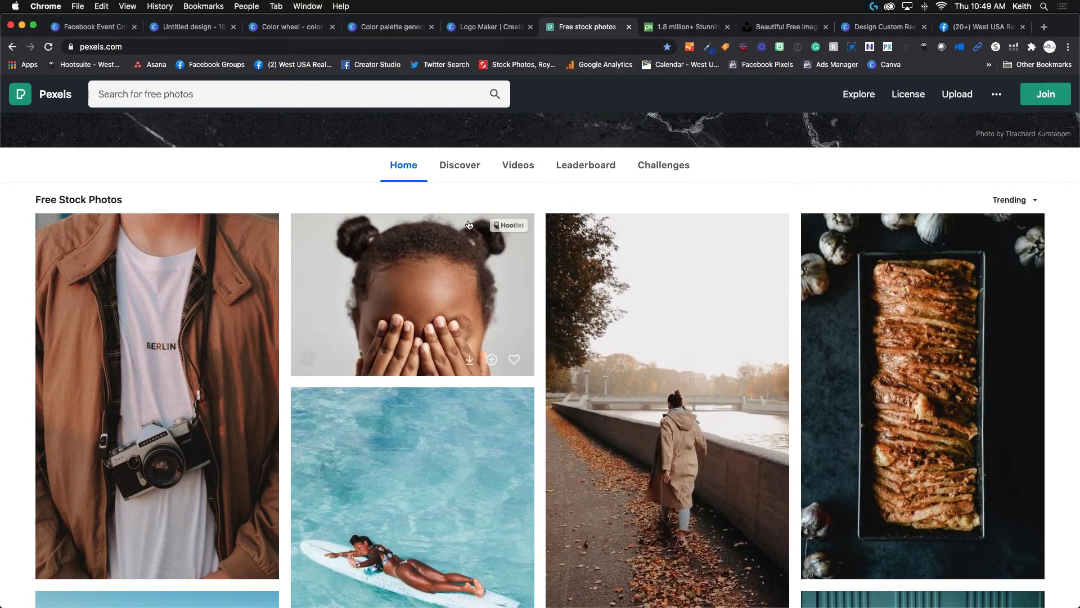
pyautogui.scroll(-1, 411, 318)
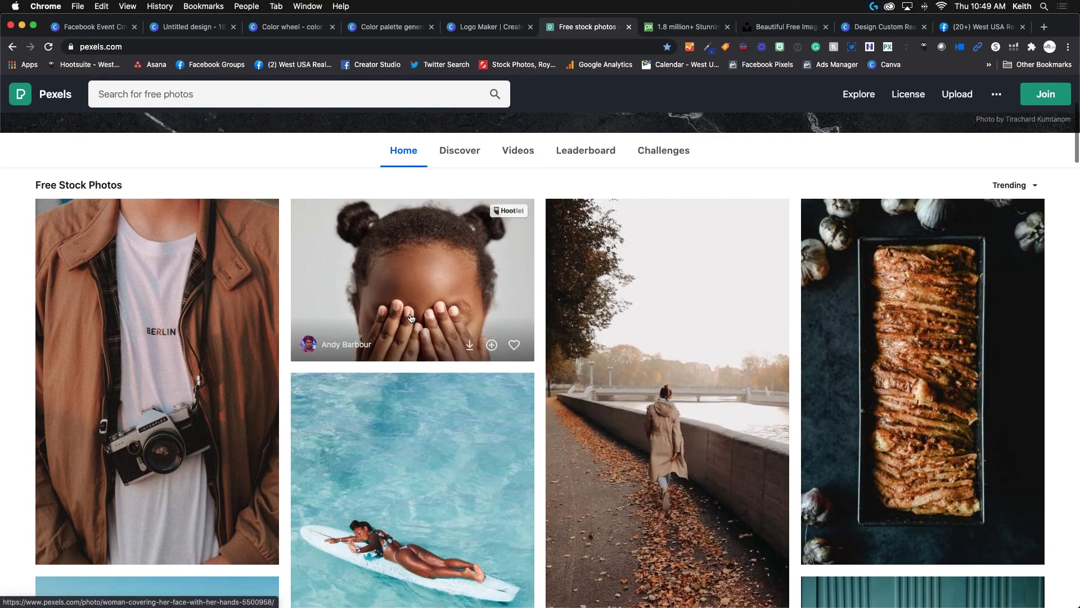
pyautogui.scroll(-10, 411, 318)
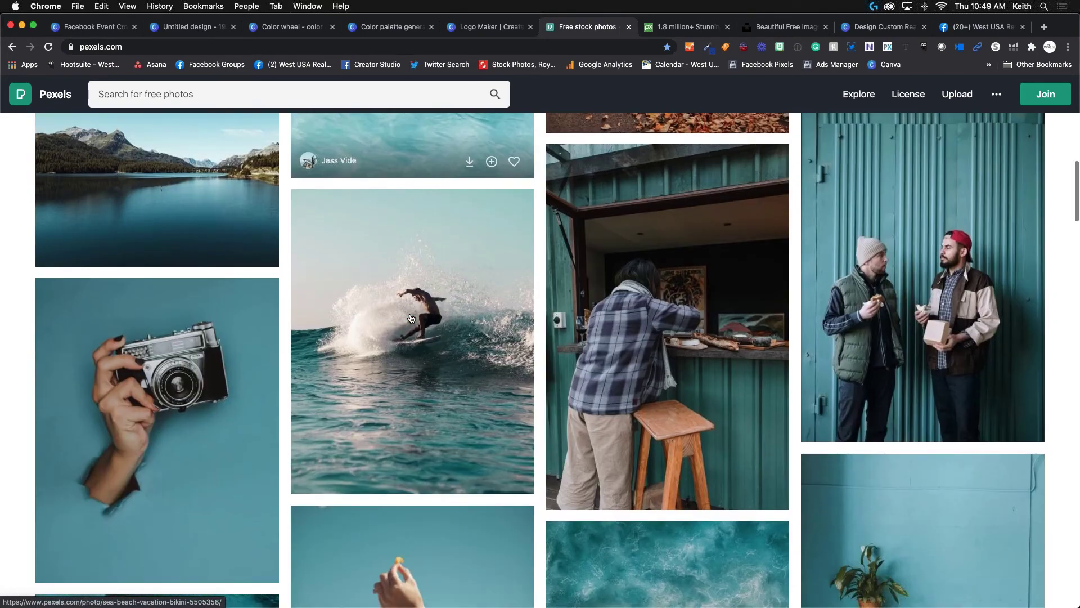
pyautogui.scroll(-2, 412, 319)
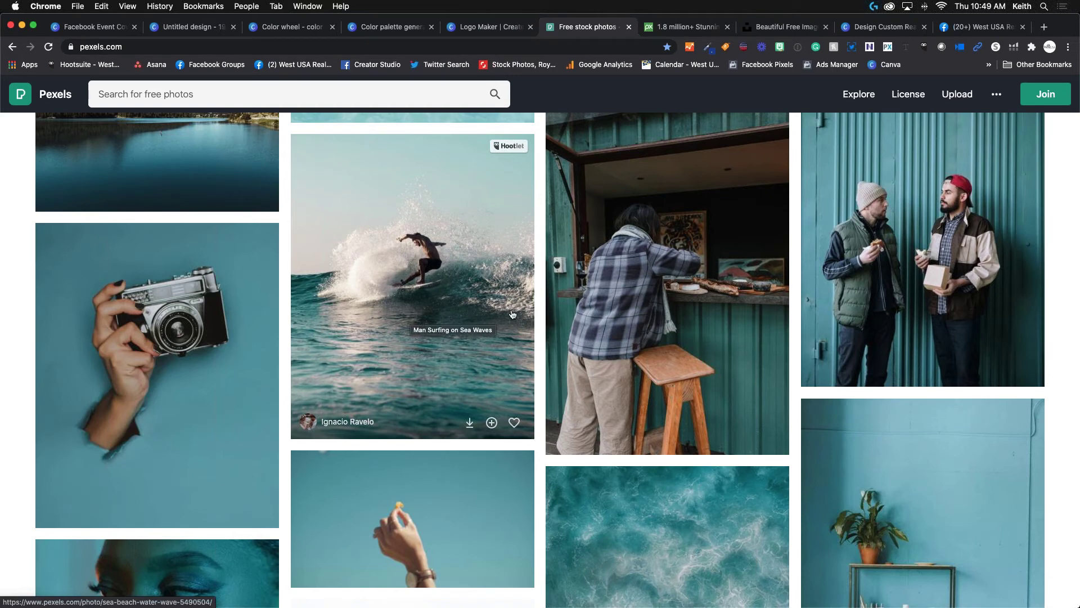
# Search Pexels for 'real estate', preview the brick wall photo, then move to Pixabay.
pyautogui.click(287, 91)
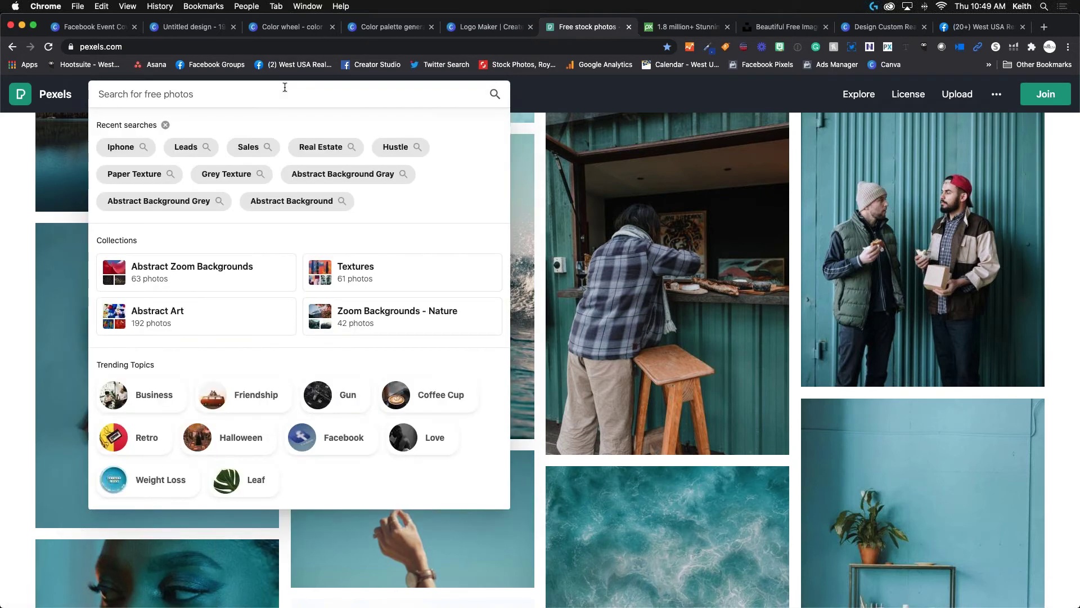
pyautogui.write('real estate')
pyautogui.press('Return')
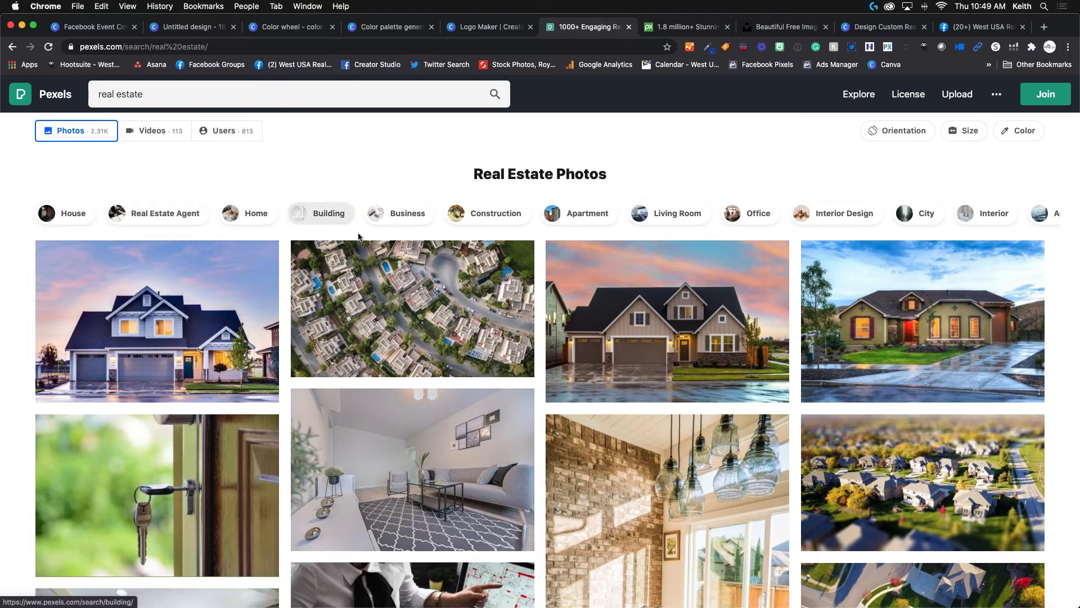
pyautogui.scroll(-5, 634, 403)
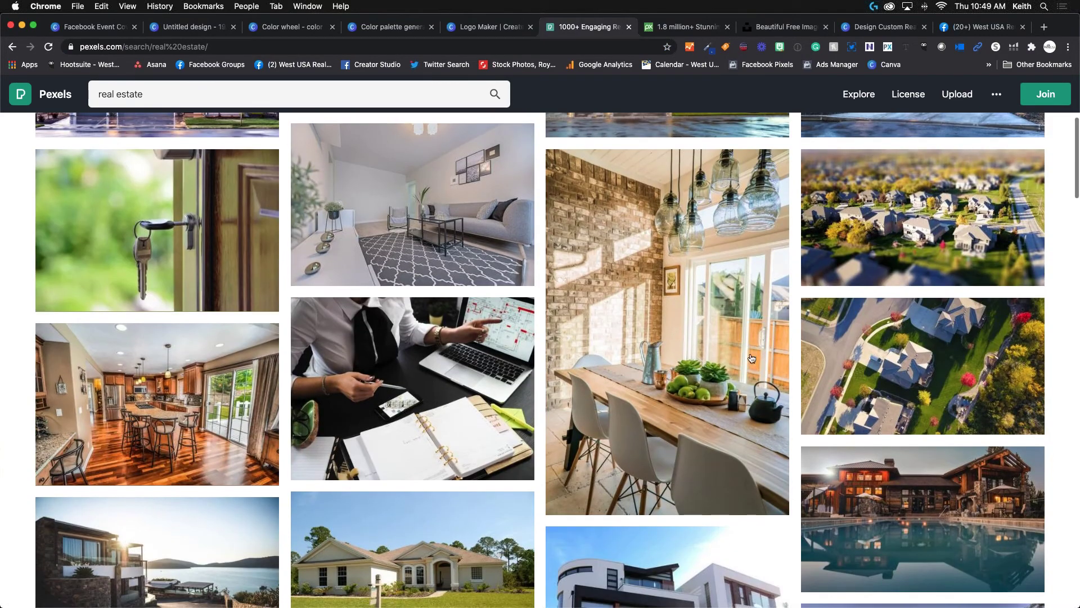
pyautogui.scroll(-15, 751, 358)
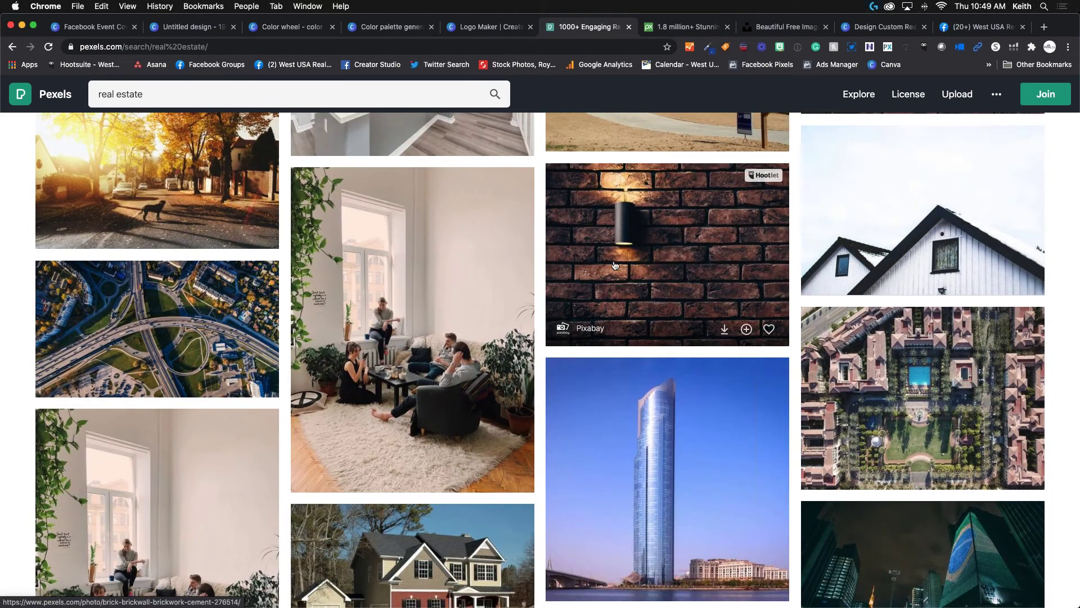
pyautogui.click(615, 265)
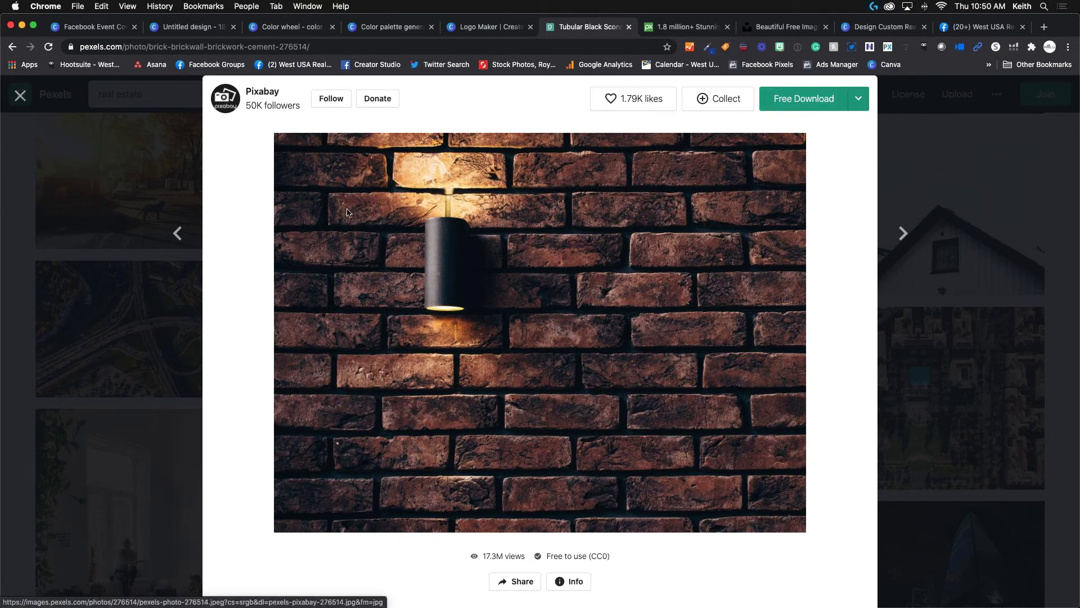
pyautogui.click(21, 95)
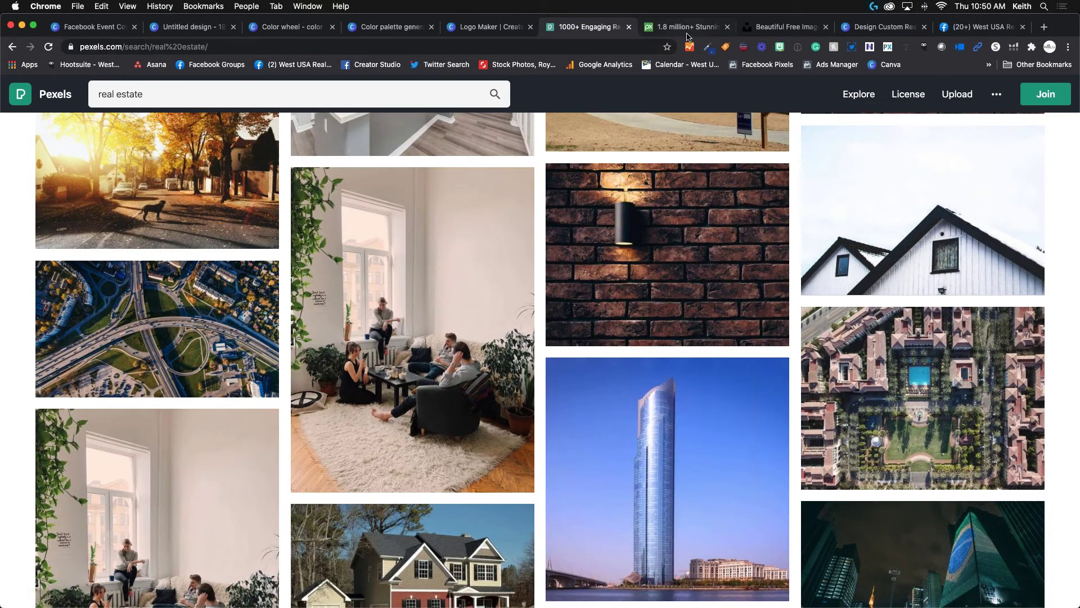
pyautogui.click(688, 30)
pyautogui.scroll(-6, 361, 292)
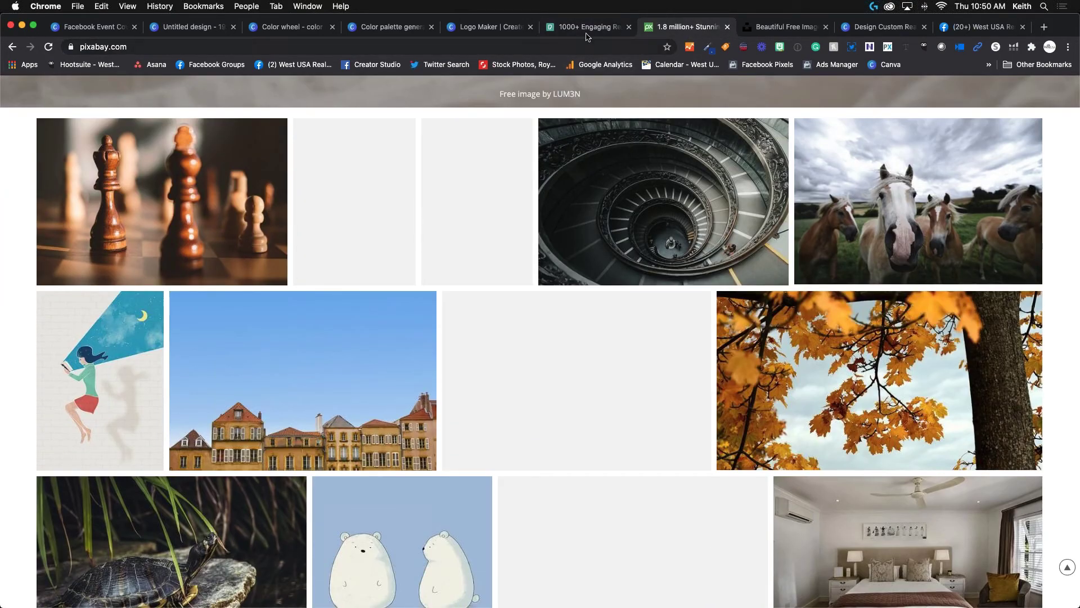
# Compare the Pexels results, Pixabay and Unsplash free image pages across tabs.
pyautogui.hotkey('ctrl', 'shift', 'Tab')
pyautogui.scroll(7, 556, 182)
pyautogui.scroll(10, 556, 181)
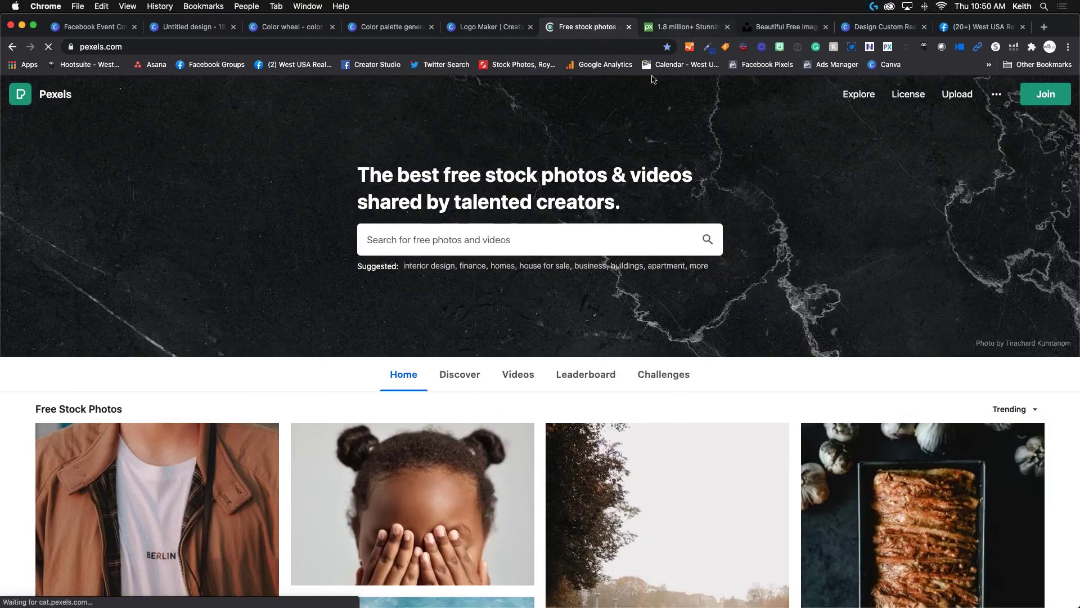
pyautogui.click(699, 29)
pyautogui.scroll(5, 456, 250)
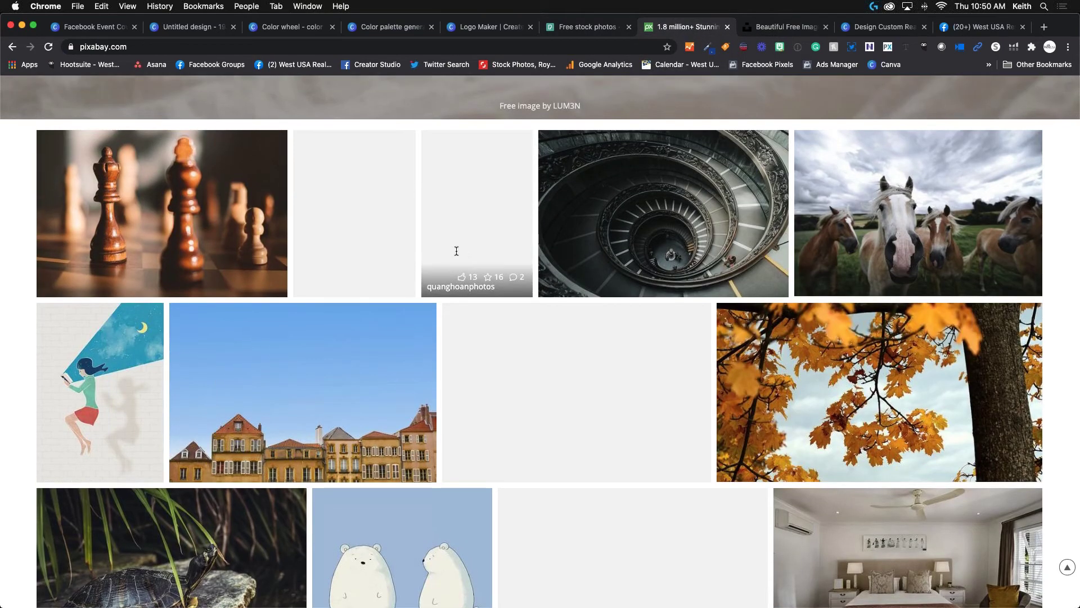
pyautogui.hotkey('ctrl', 'Tab')
pyautogui.scroll(-1, 481, 219)
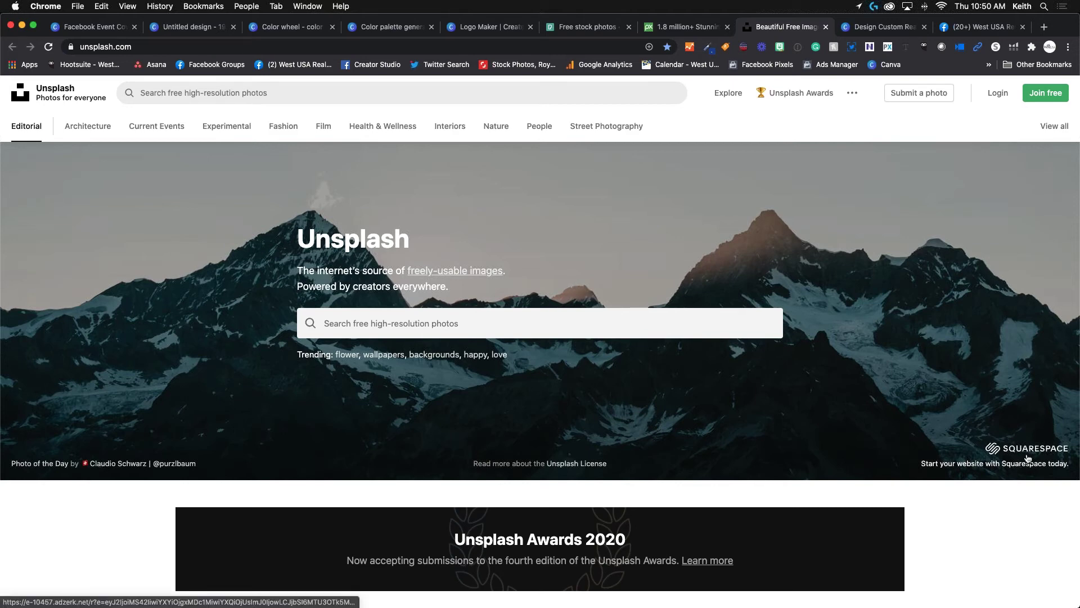
pyautogui.click(690, 27)
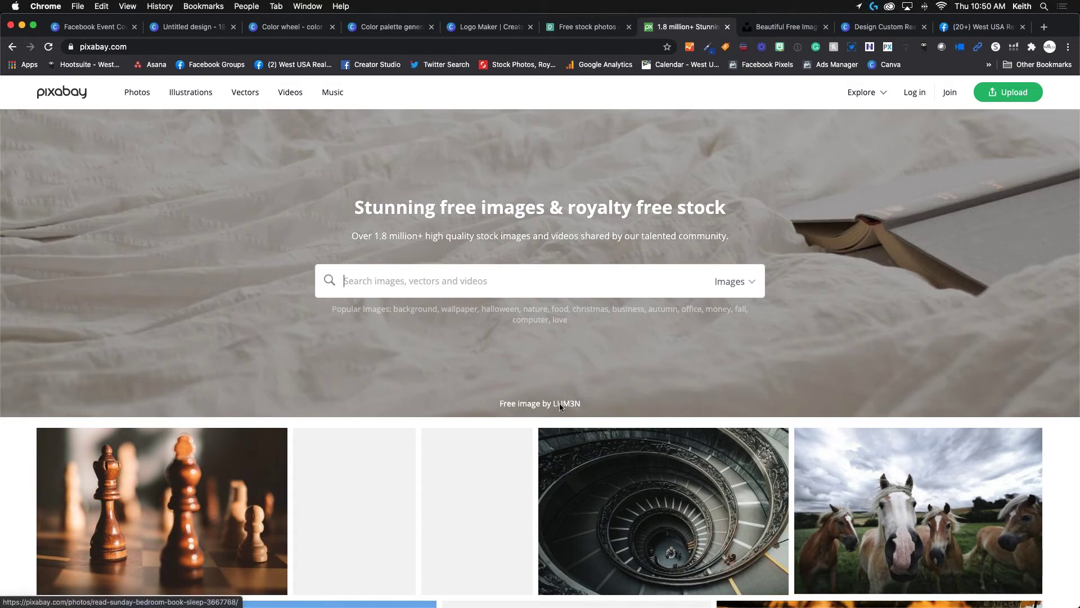
pyautogui.scroll(-10, 302, 302)
pyautogui.scroll(10, 302, 302)
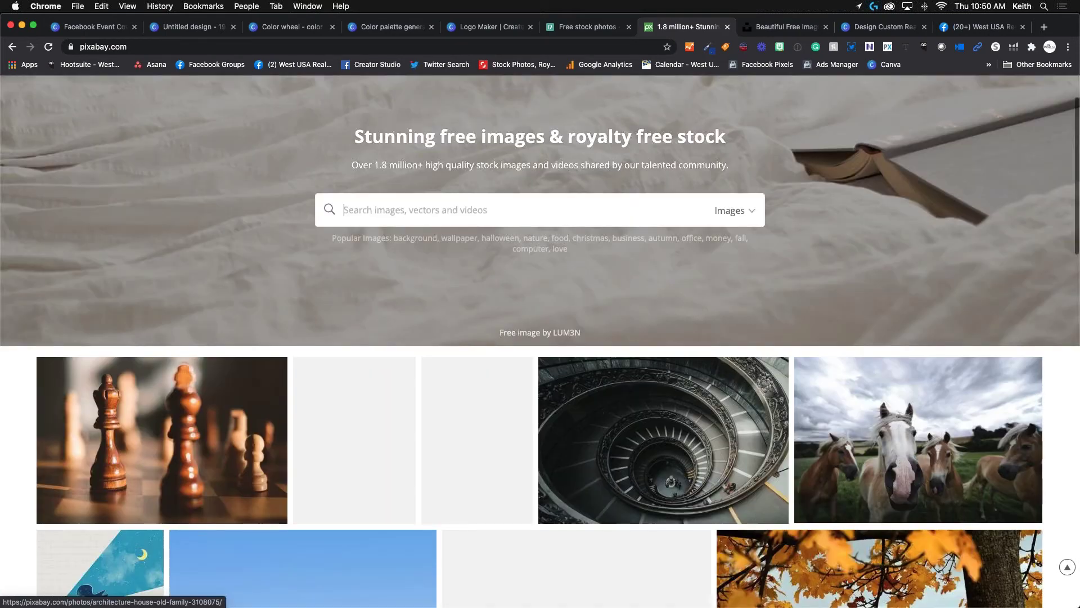
# Return to the Pexels homepage search box, then go back to the Untitled Canva design.
pyautogui.click(577, 28)
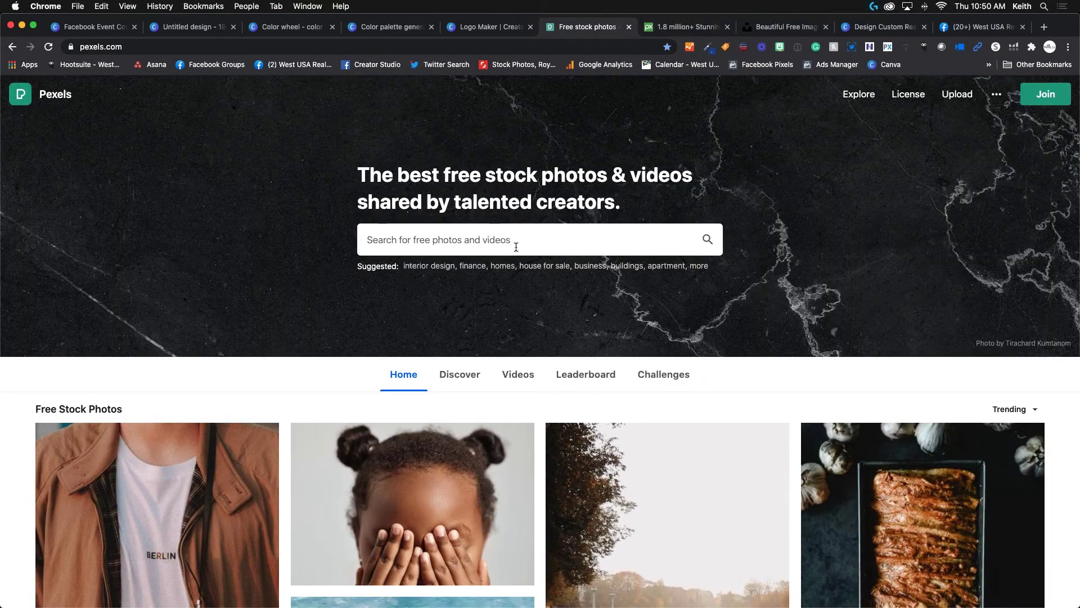
pyautogui.scroll(-1, 517, 250)
pyautogui.scroll(1, 516, 251)
pyautogui.click(516, 246)
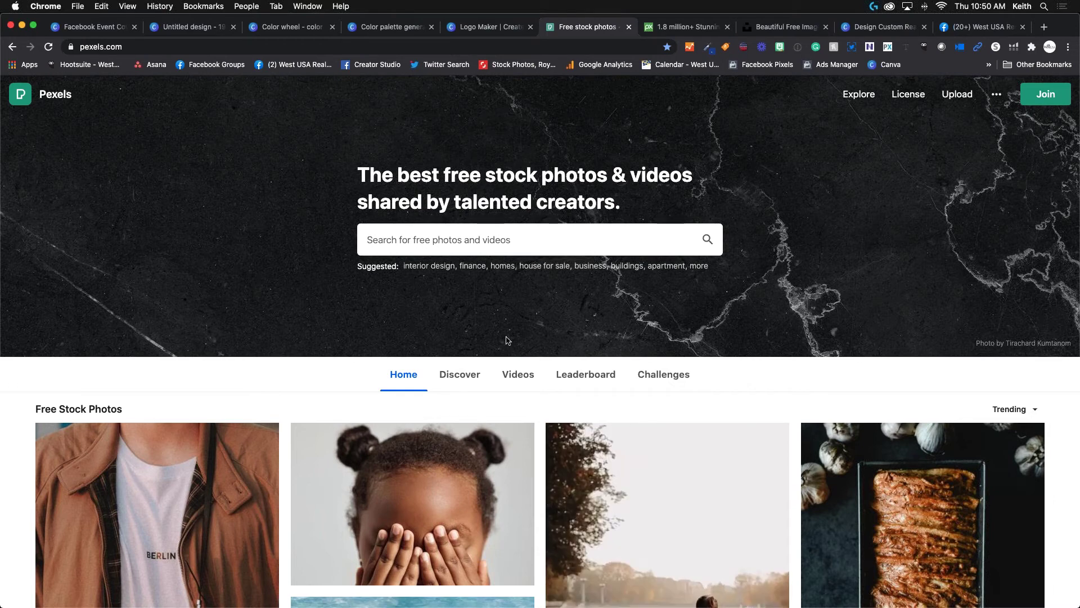
pyautogui.scroll(-1, 563, 254)
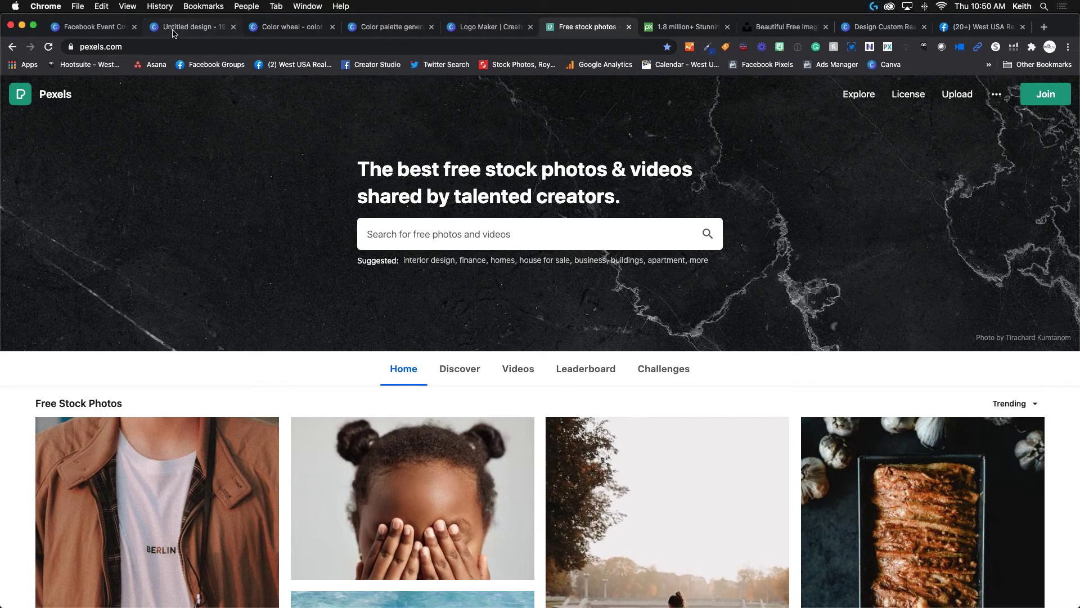
pyautogui.click(173, 28)
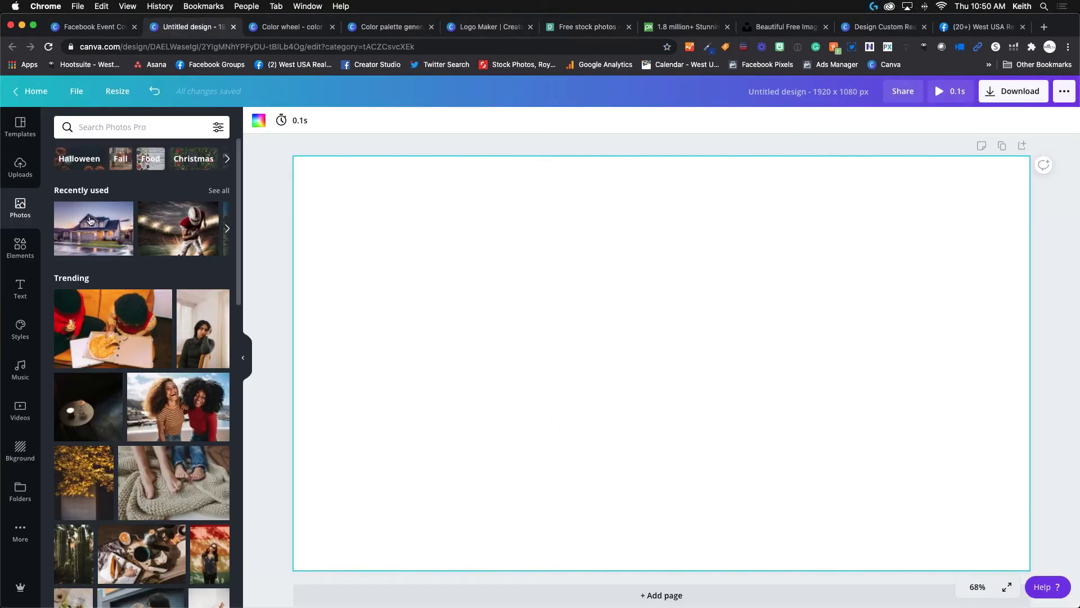
# Search Canva photos for 'laptop' and place the dark laptop image, resized, on the page's right.
pyautogui.click(118, 130)
pyautogui.write('lap')
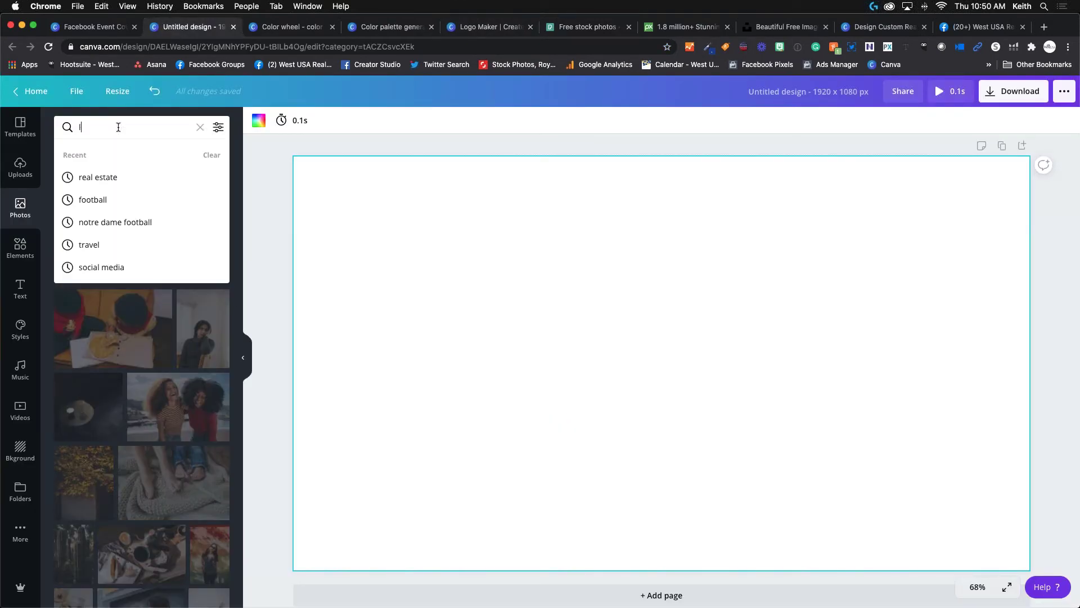
pyautogui.write('top')
pyautogui.press('Return')
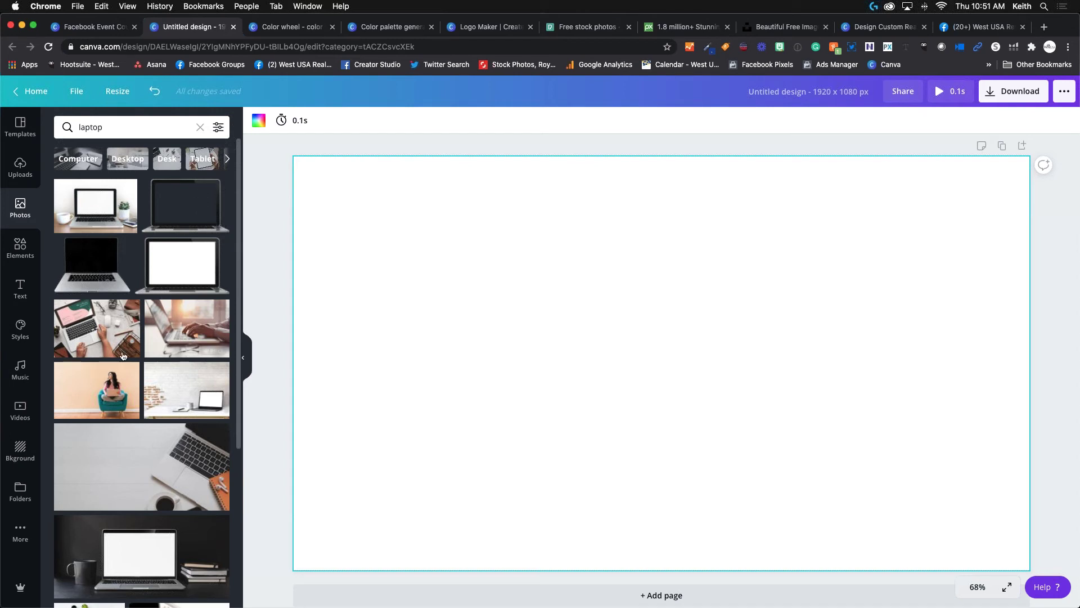
pyautogui.click(199, 208)
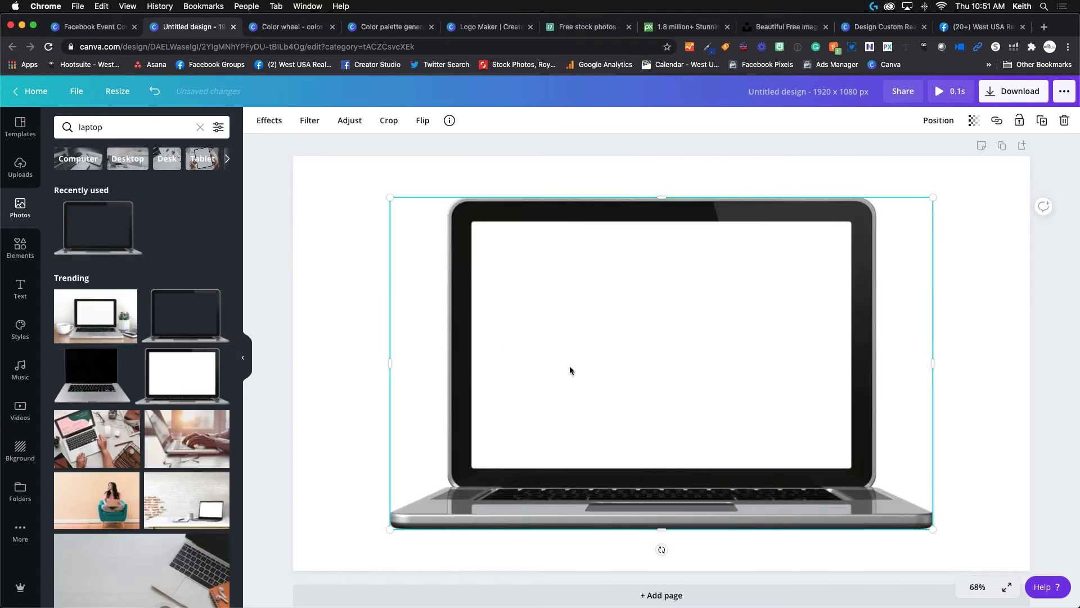
pyautogui.moveTo(647, 367); pyautogui.dragTo(704, 362)
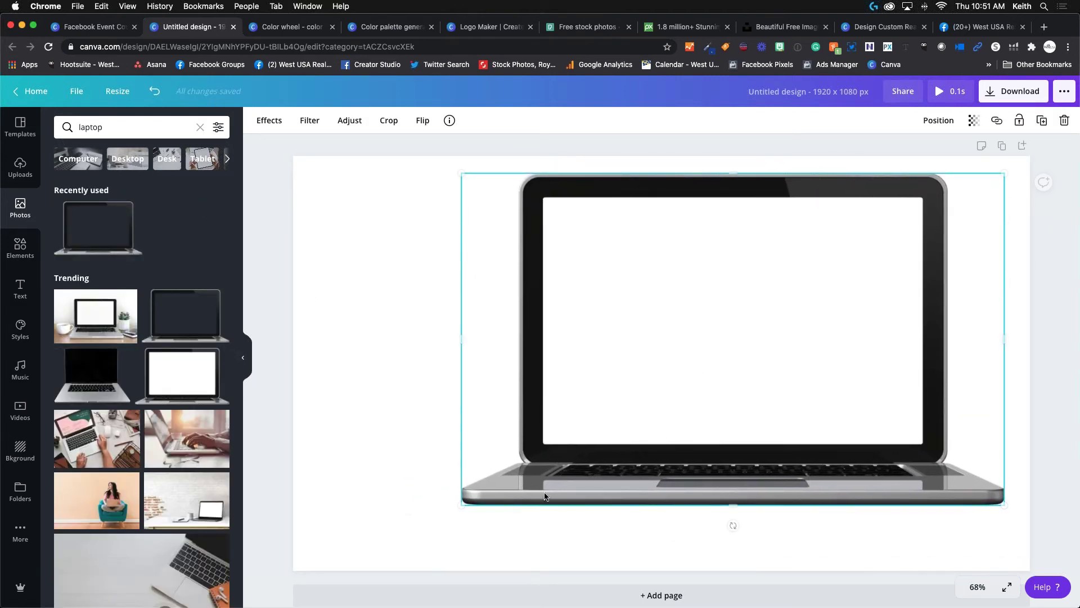
pyautogui.moveTo(469, 509); pyautogui.dragTo(553, 470)
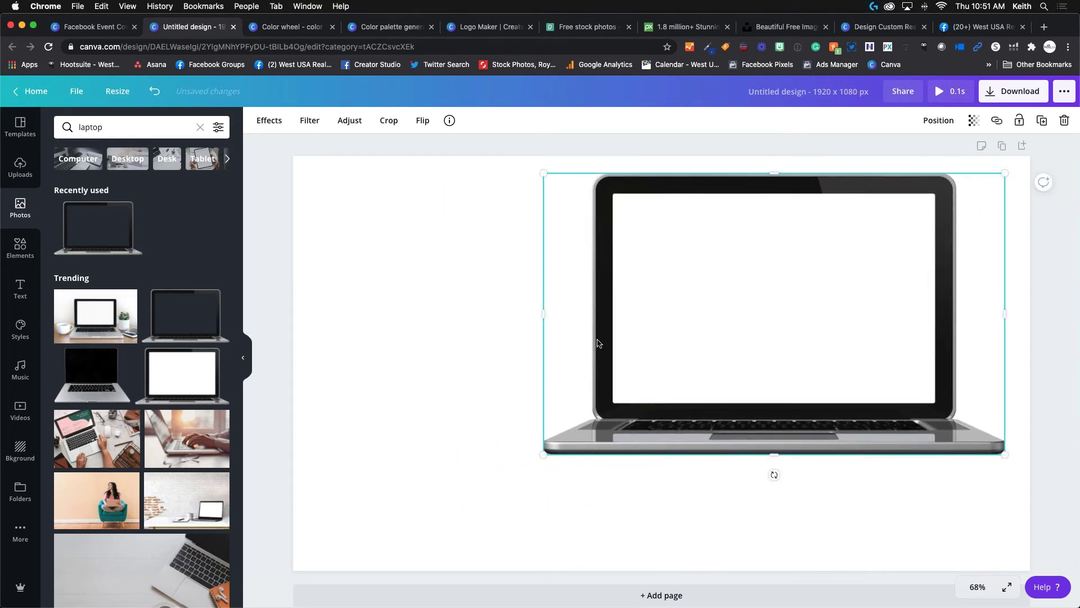
pyautogui.moveTo(600, 339); pyautogui.dragTo(583, 368)
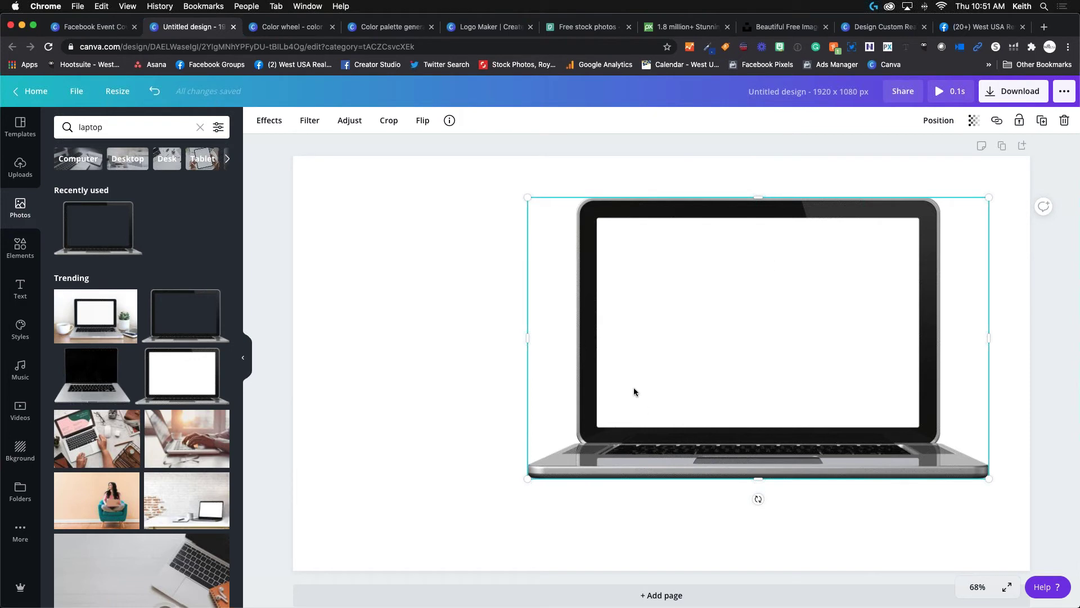
pyautogui.click(405, 264)
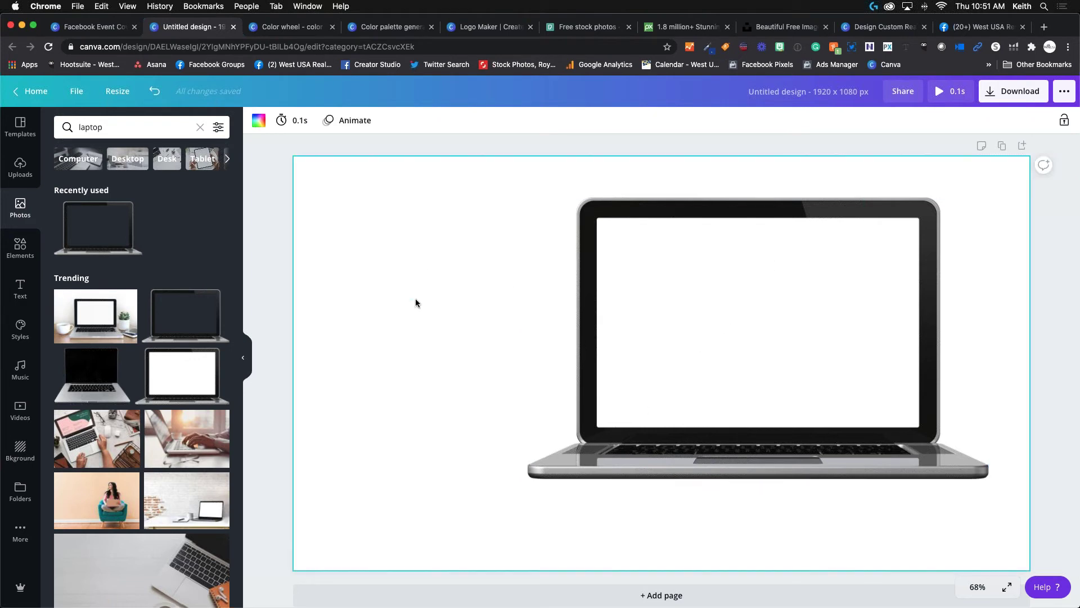
# Upload the Homes for Sale in Mesa AZ photo from the device and add it.
pyautogui.click(28, 170)
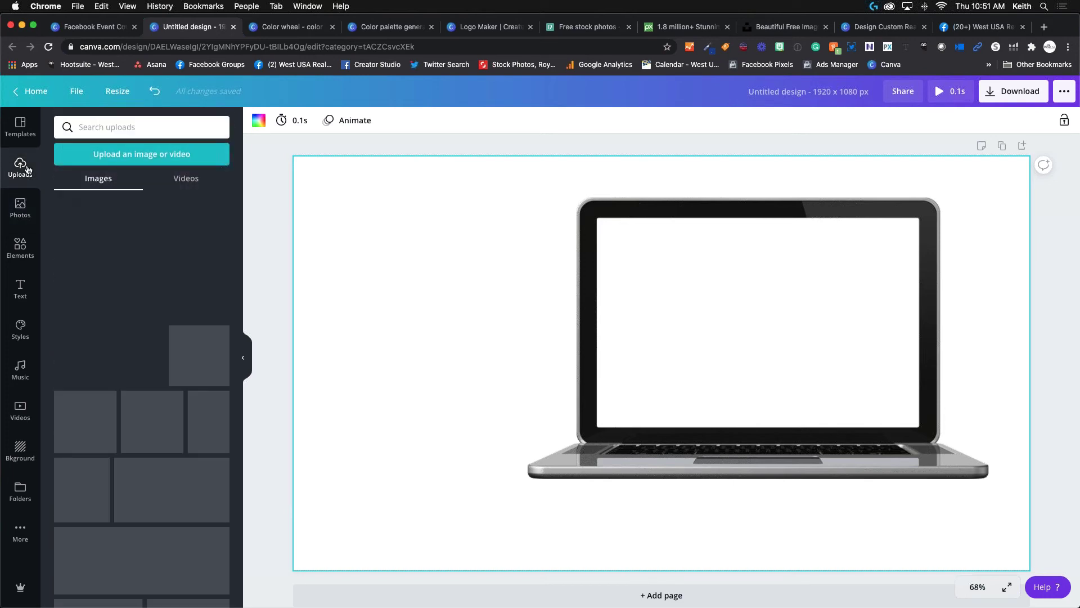
pyautogui.click(137, 160)
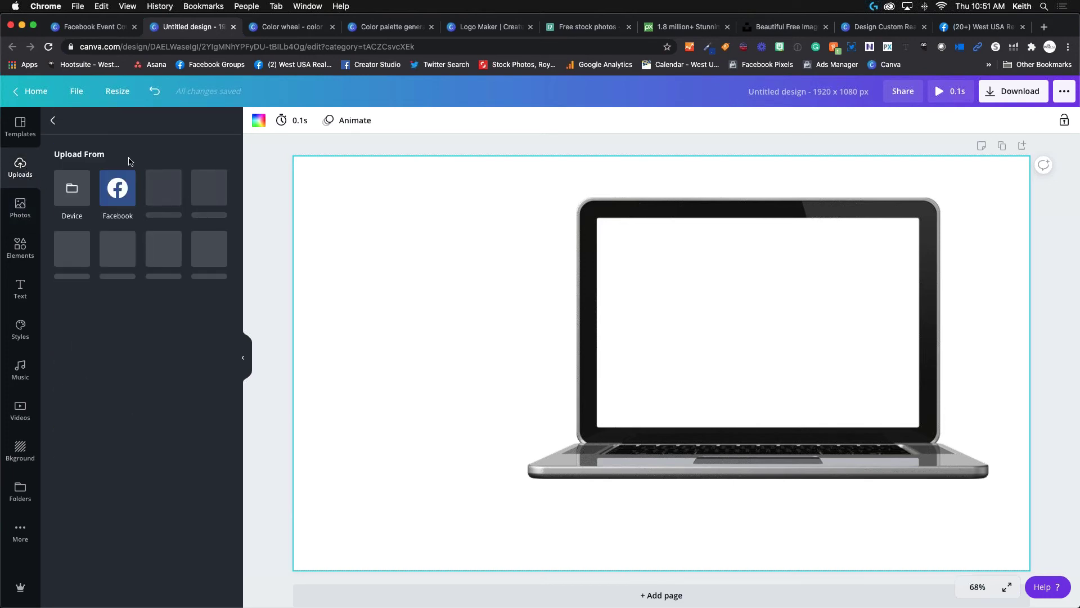
pyautogui.click(71, 185)
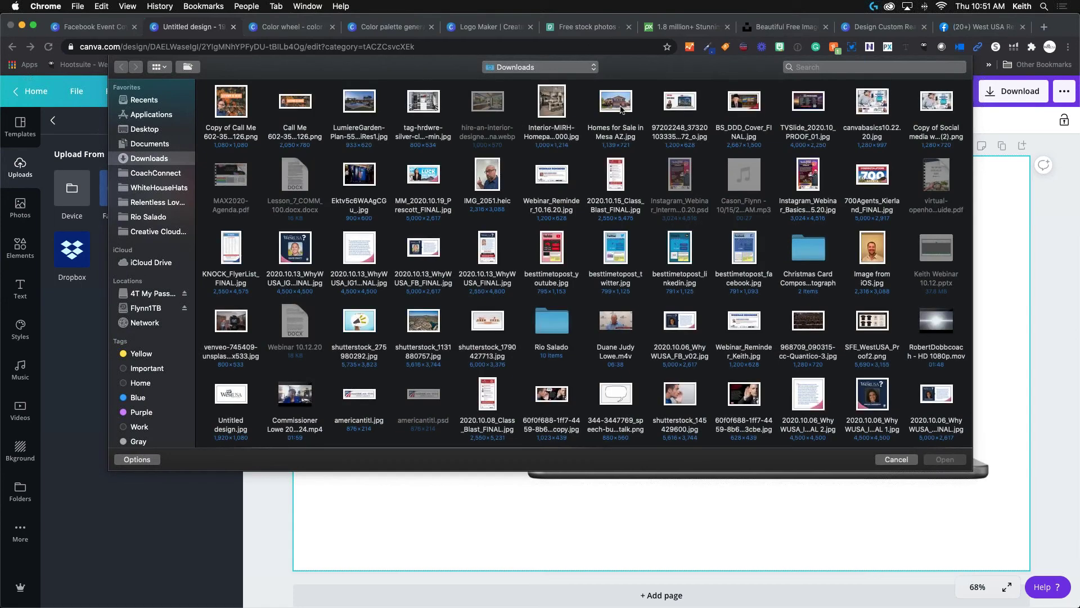
pyautogui.click(621, 108)
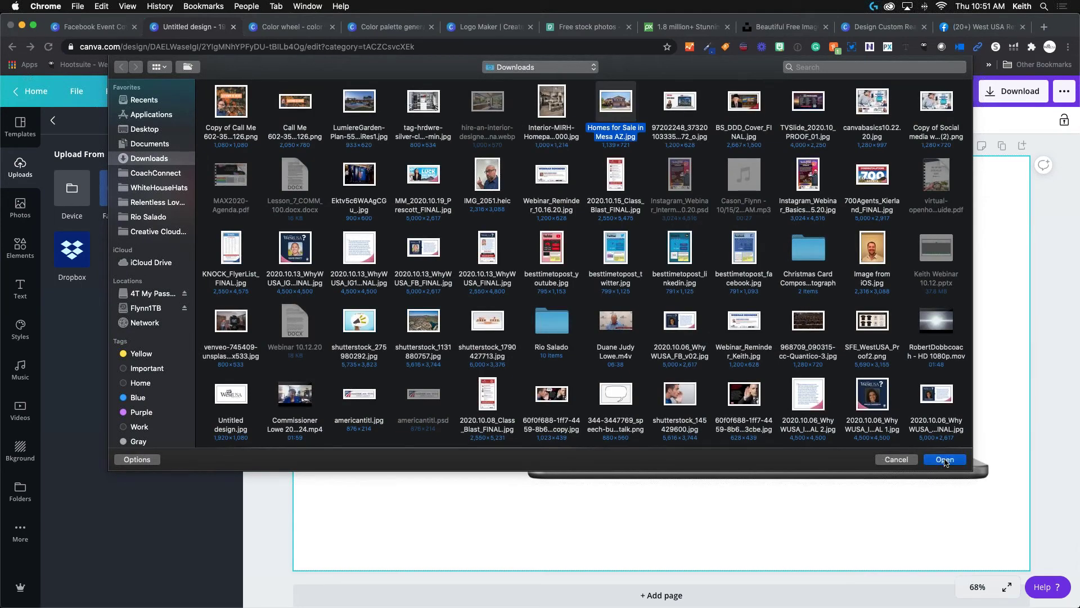
pyautogui.click(946, 461)
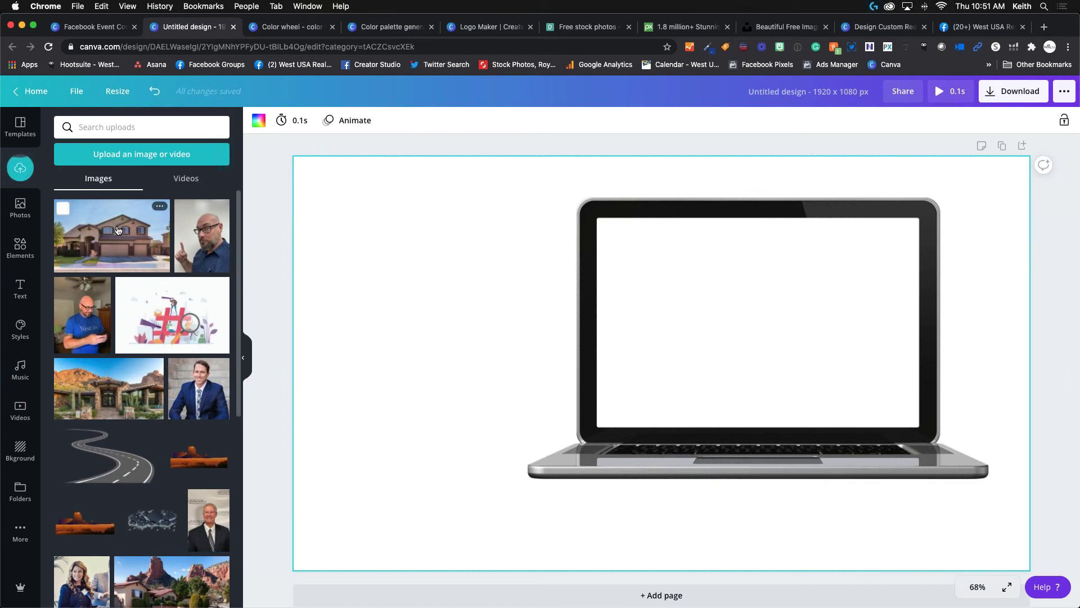
pyautogui.click(118, 230)
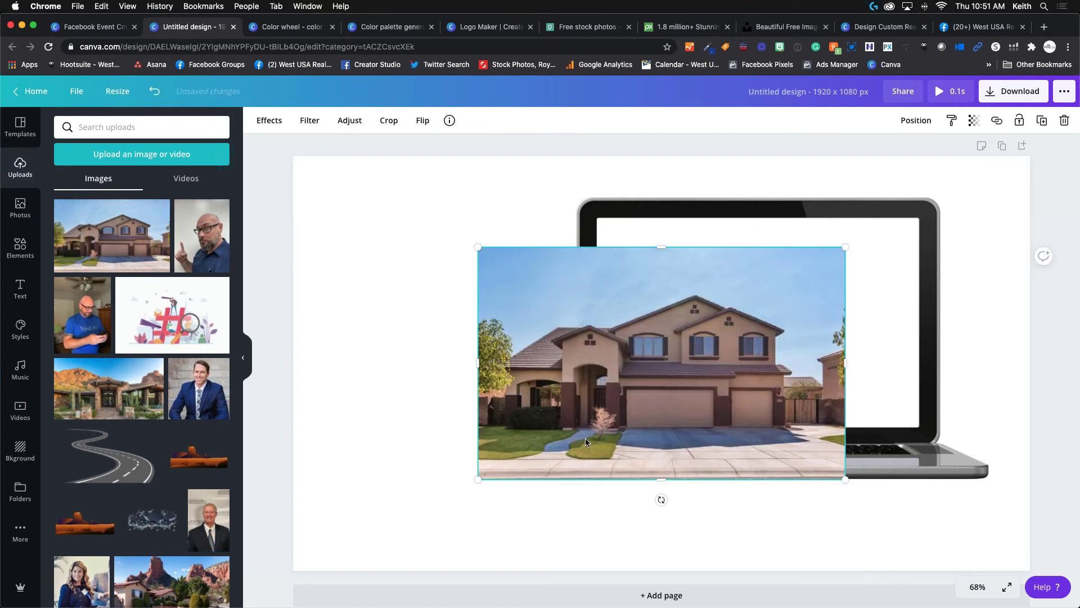
# Resize and position the house photo to fill the laptop's blank screen.
pyautogui.moveTo(486, 481); pyautogui.dragTo(612, 424)
pyautogui.moveTo(748, 359); pyautogui.dragTo(743, 330)
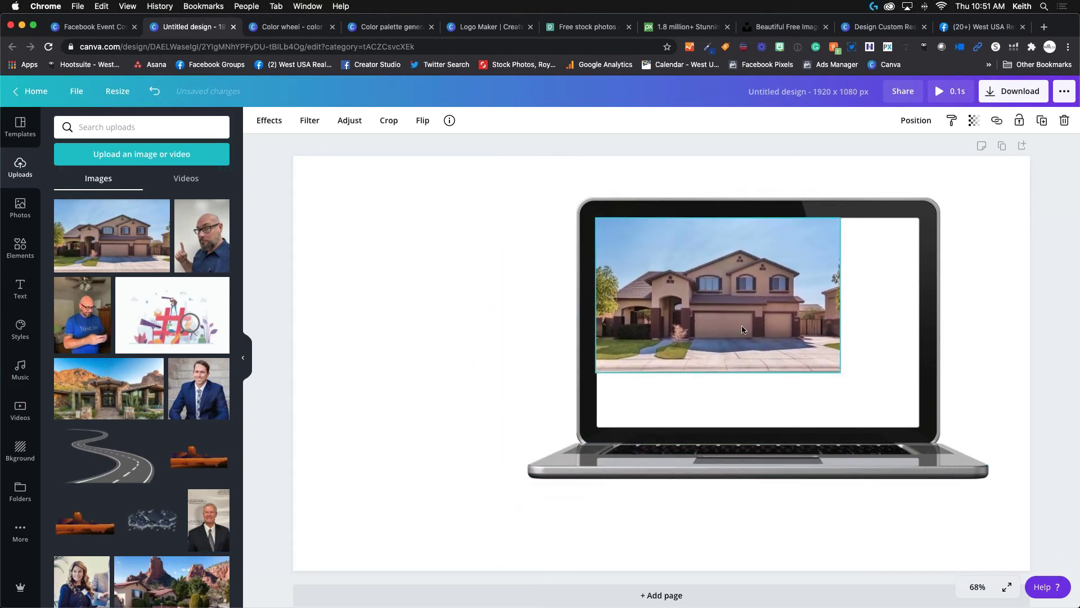
pyautogui.moveTo(842, 376); pyautogui.dragTo(923, 433)
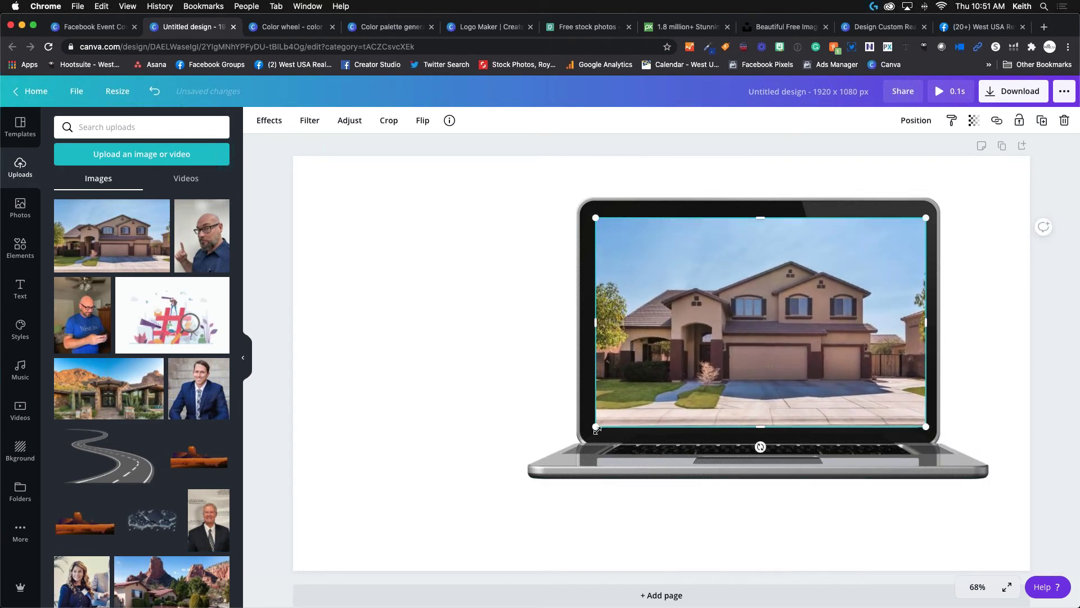
pyautogui.moveTo(594, 429); pyautogui.dragTo(595, 429)
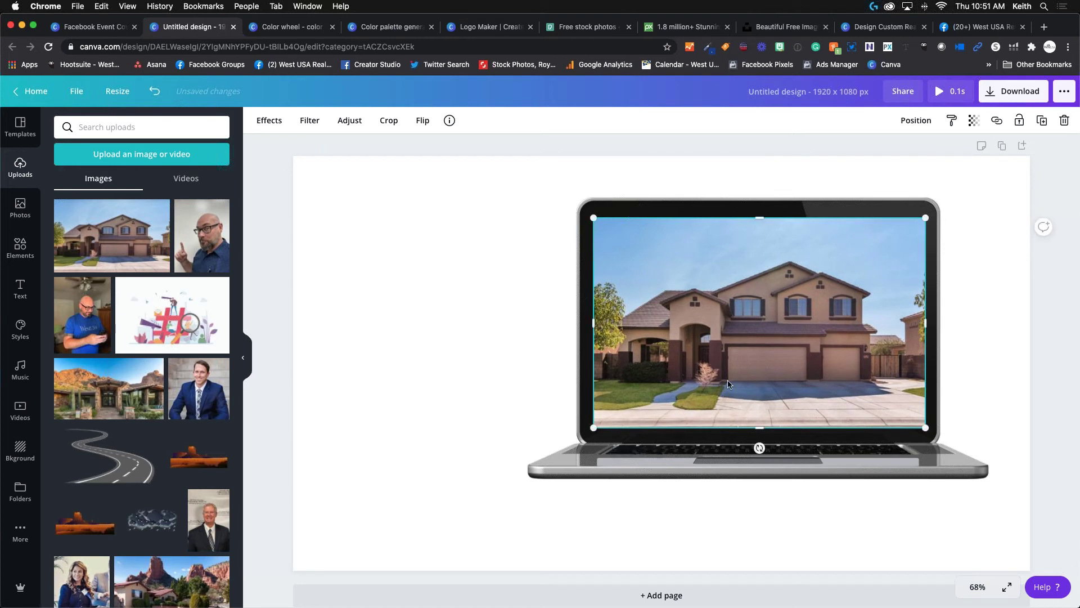
pyautogui.moveTo(732, 383); pyautogui.dragTo(728, 381)
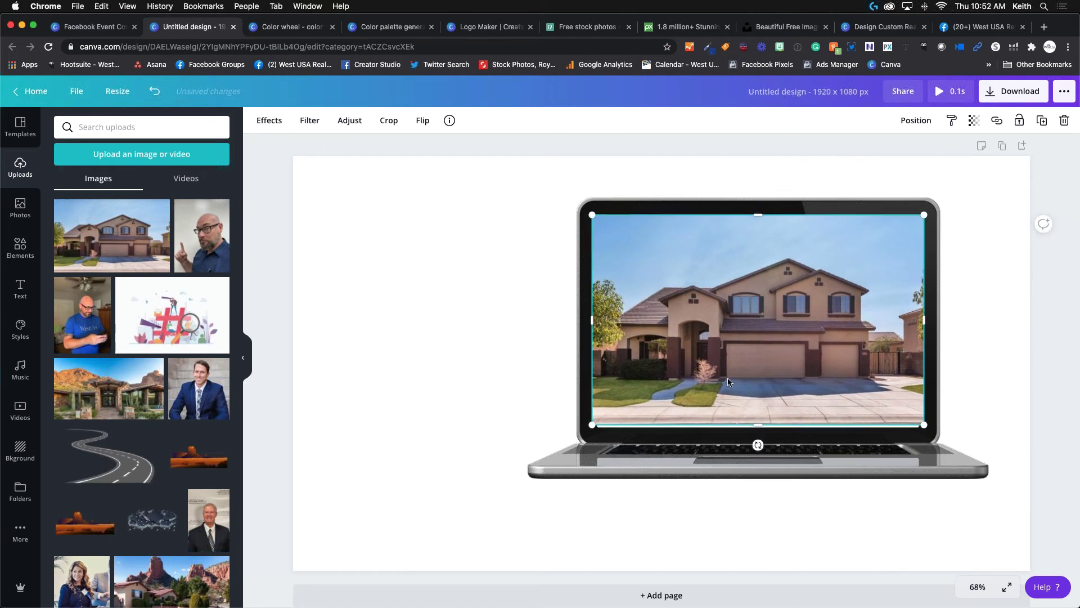
pyautogui.press('Down')
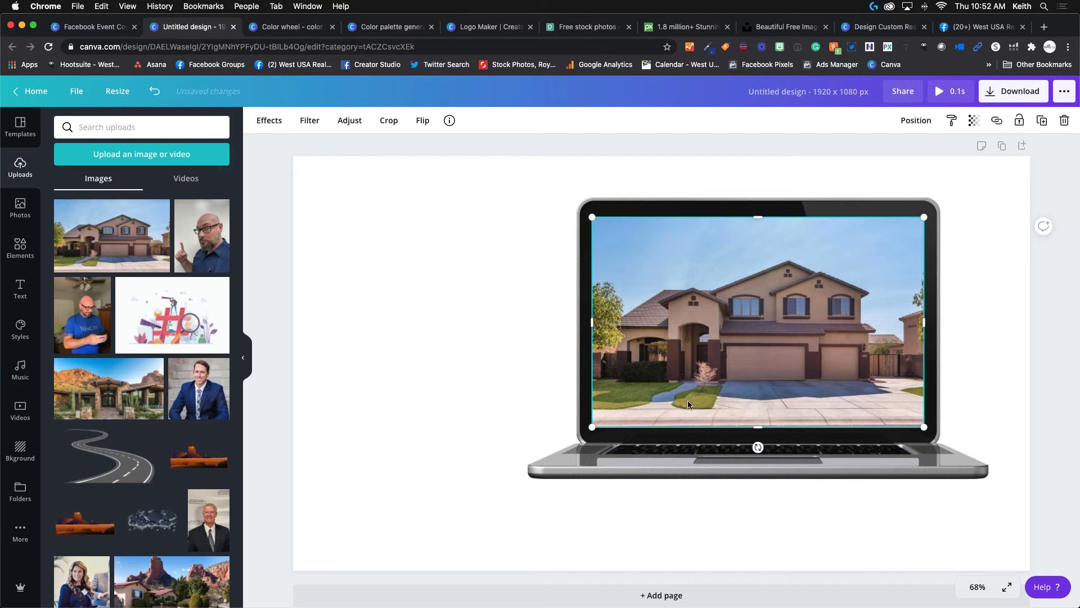
pyautogui.click(616, 444)
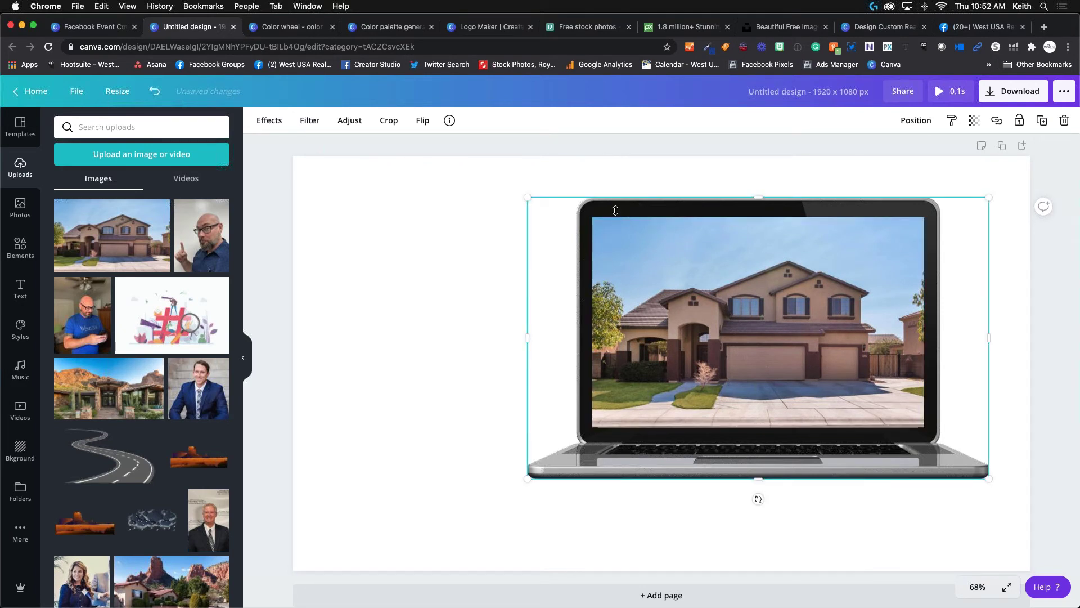
pyautogui.click(504, 366)
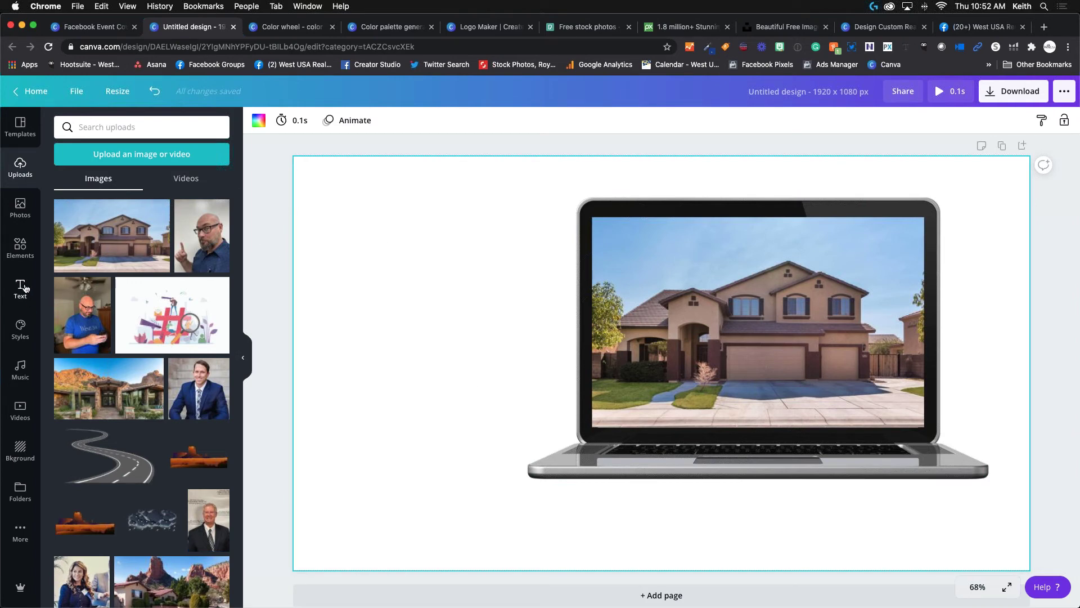
# Add the Huge Sale text combination, shrink it and move it to the upper left.
pyautogui.click(24, 288)
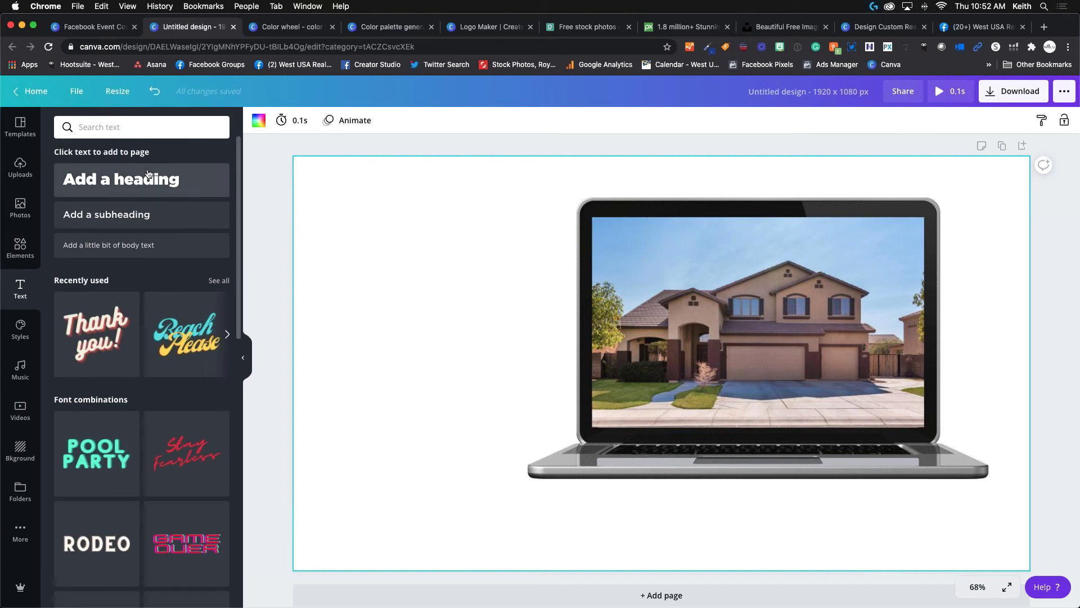
pyautogui.scroll(-10, 117, 331)
pyautogui.scroll(-5, 117, 331)
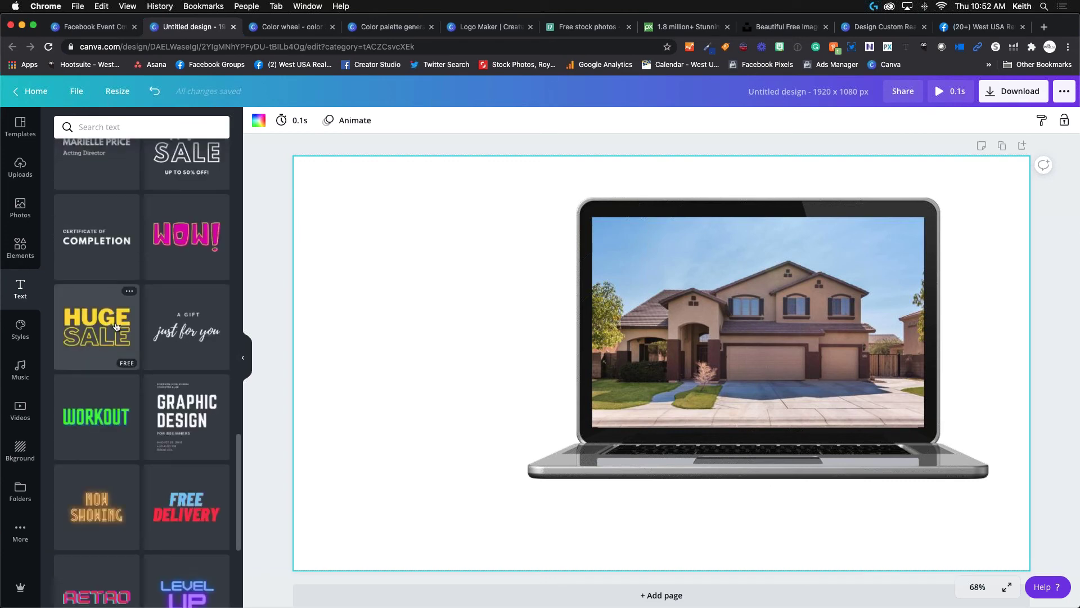
pyautogui.click(95, 339)
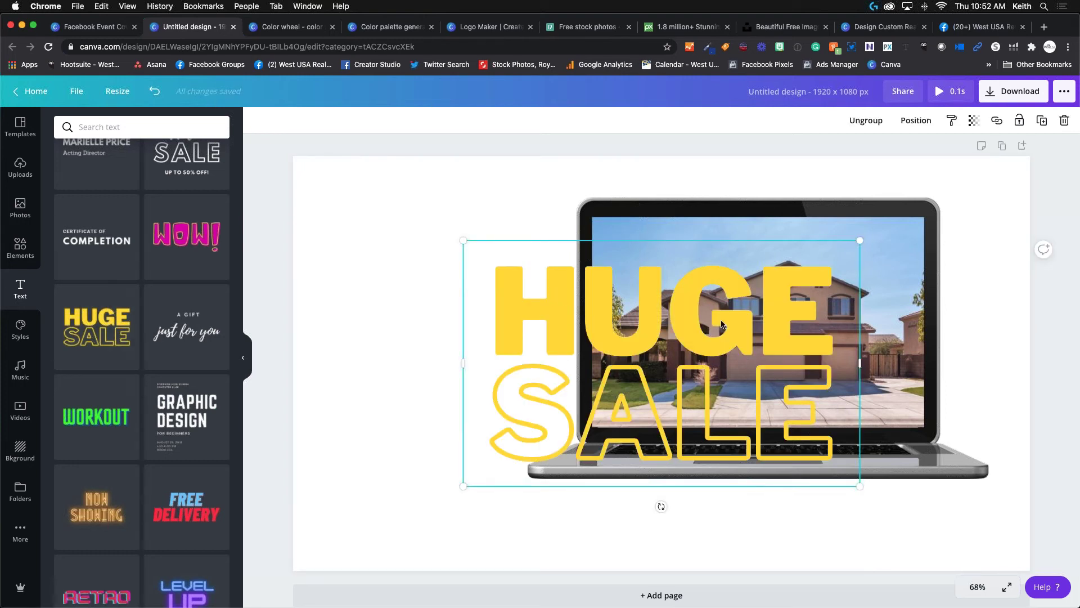
pyautogui.moveTo(722, 324); pyautogui.dragTo(530, 234)
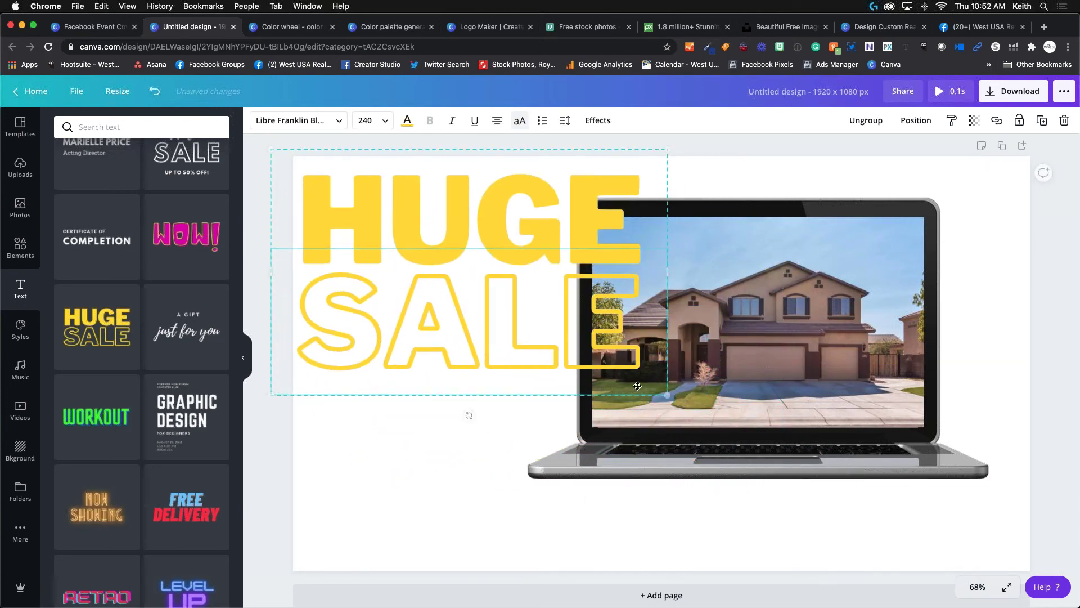
pyautogui.moveTo(638, 386); pyautogui.dragTo(560, 343)
pyautogui.moveTo(482, 248); pyautogui.dragTo(458, 251)
# Replace HUGE with VIRTUAL and set its font size to 65.
pyautogui.doubleClick(490, 231)
pyautogui.moveTo(536, 229); pyautogui.dragTo(350, 224)
pyautogui.write('VIRTUAL')
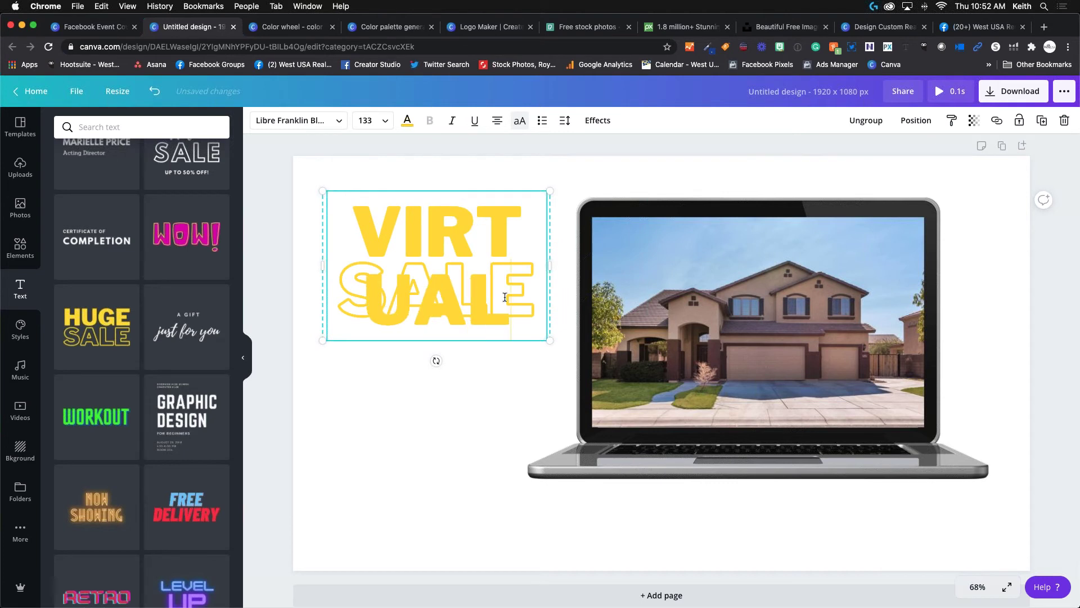
pyautogui.moveTo(504, 297); pyautogui.dragTo(332, 230)
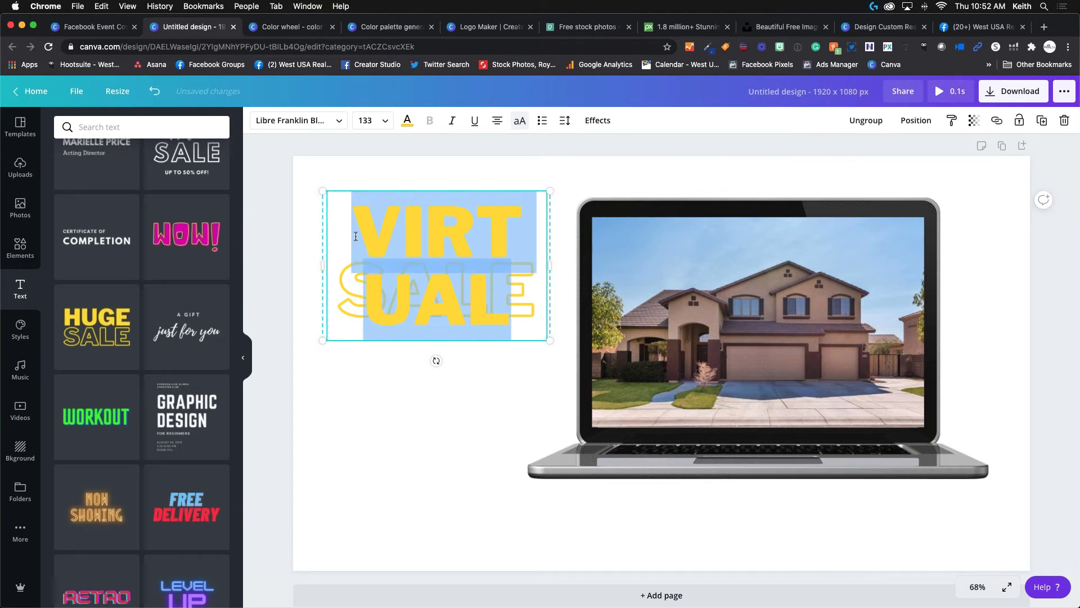
pyautogui.click(387, 124)
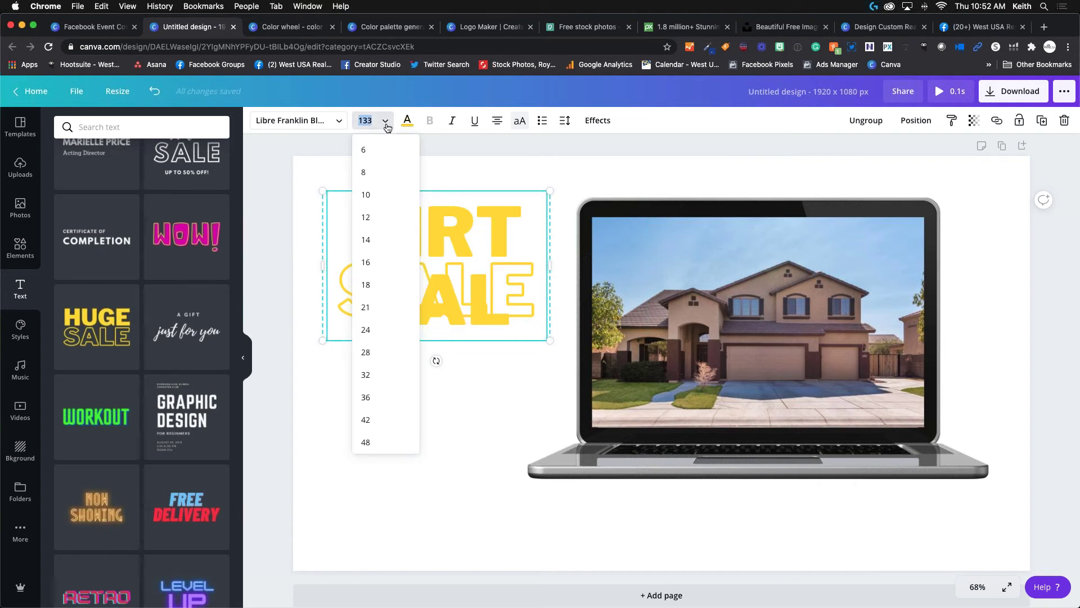
pyautogui.click(368, 442)
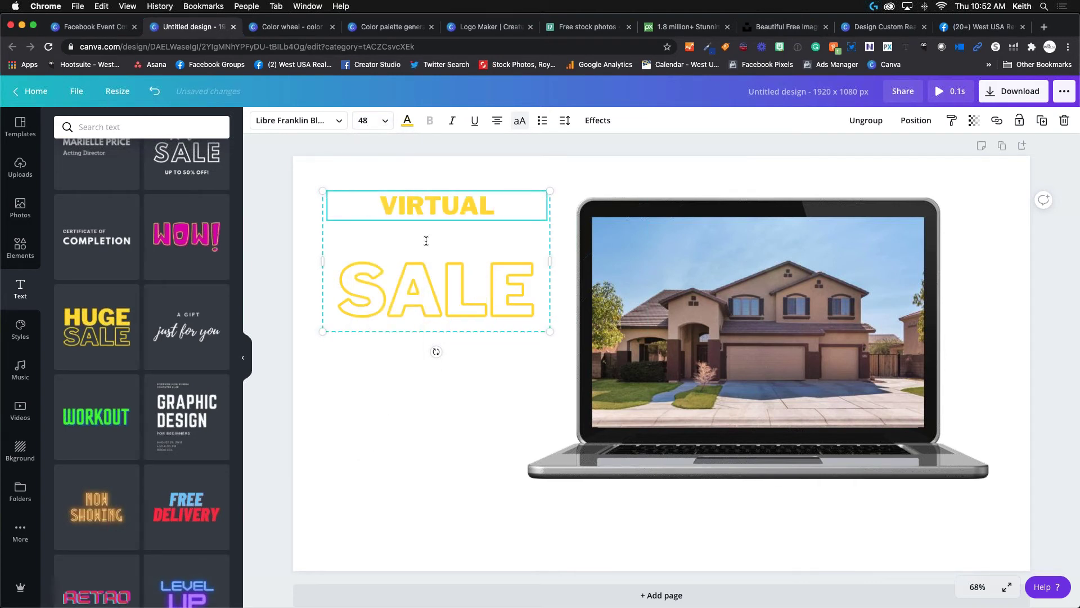
pyautogui.click(371, 120)
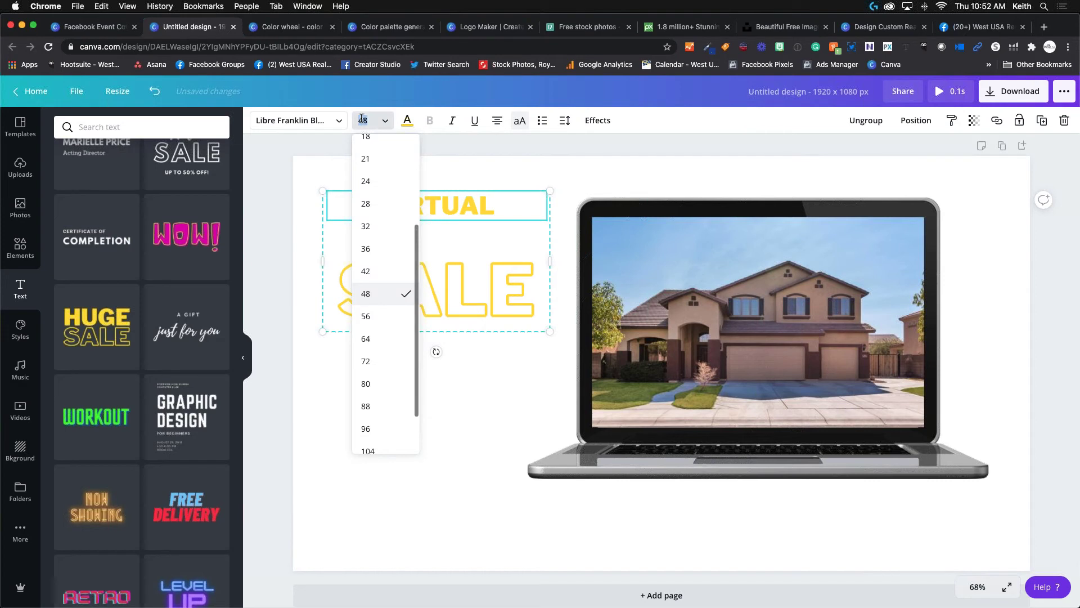
pyautogui.write('65')
pyautogui.press('Return')
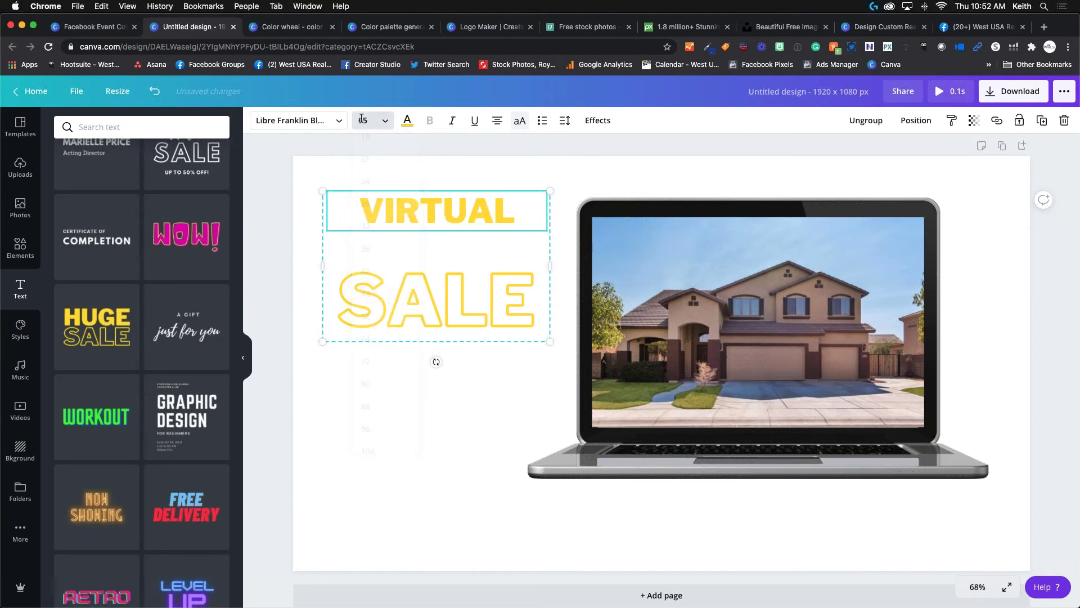
# Replace SALE with OPEN HOUSE and select it to change its font size.
pyautogui.click(434, 307)
pyautogui.click(527, 300)
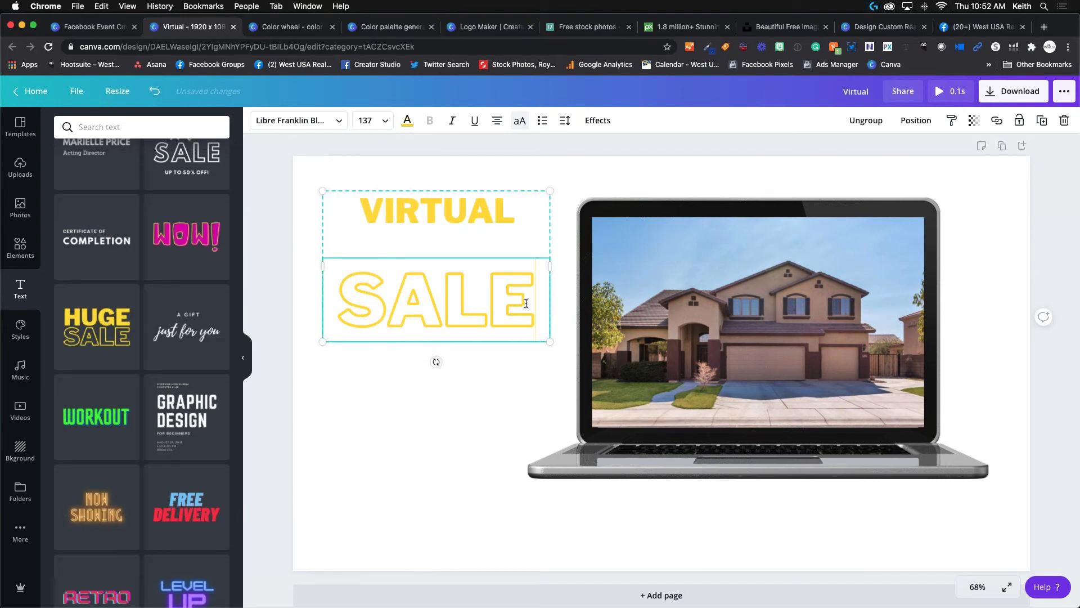
pyautogui.moveTo(526, 300); pyautogui.dragTo(321, 291)
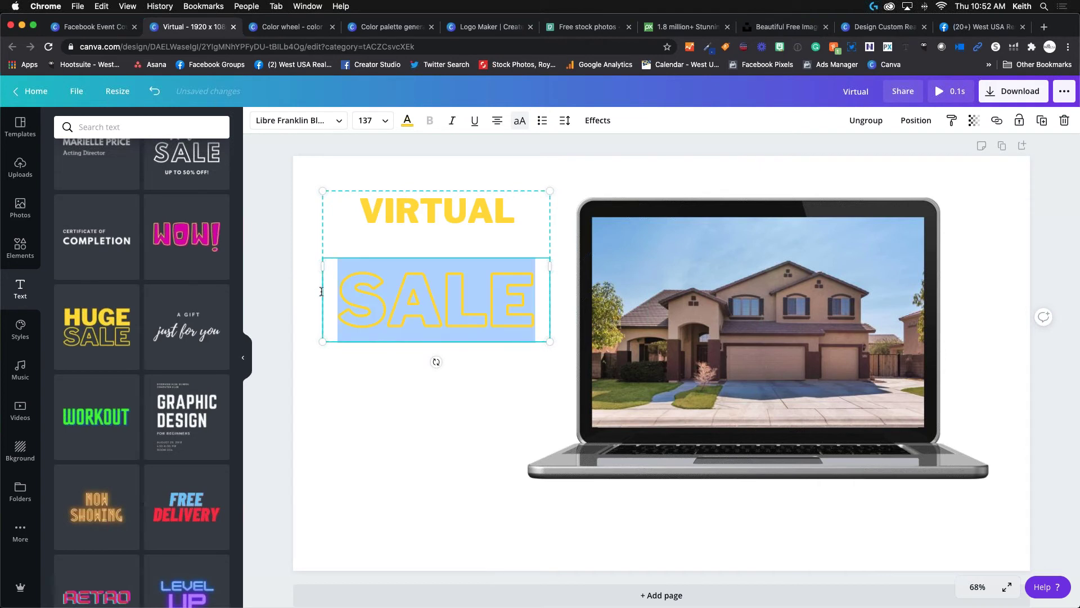
pyautogui.write('OPEN')
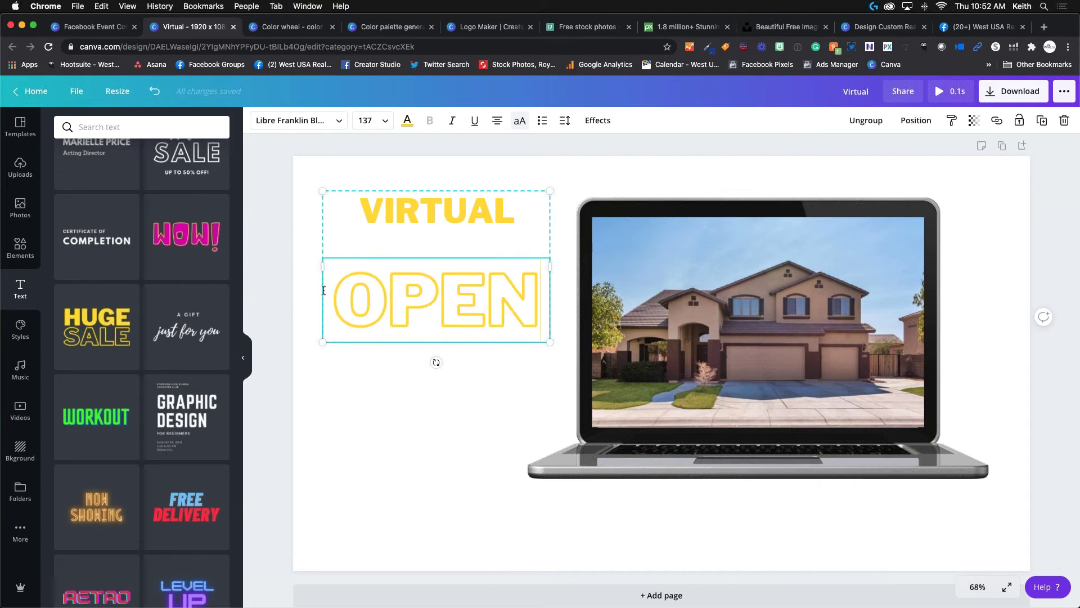
pyautogui.write(' HOUSE')
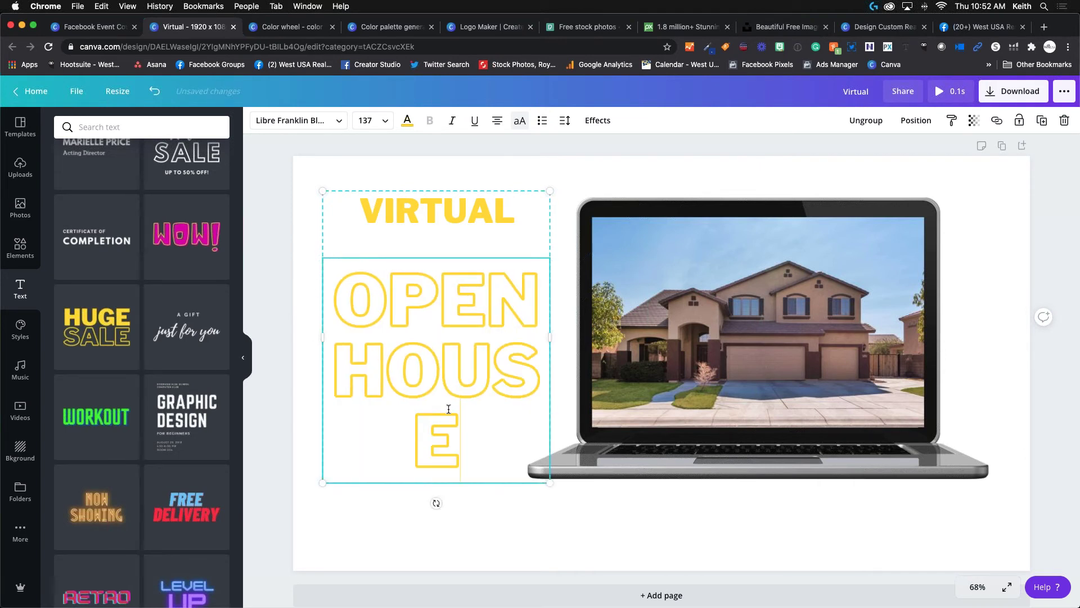
pyautogui.moveTo(460, 425); pyautogui.dragTo(346, 290)
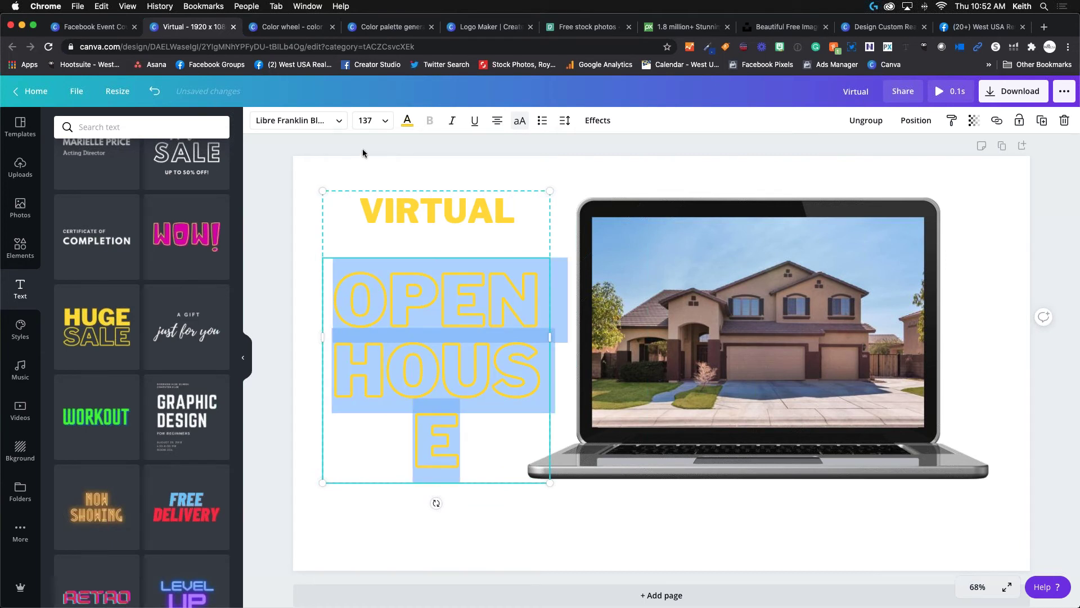
pyautogui.click(376, 120)
pyautogui.scroll(-5, 383, 338)
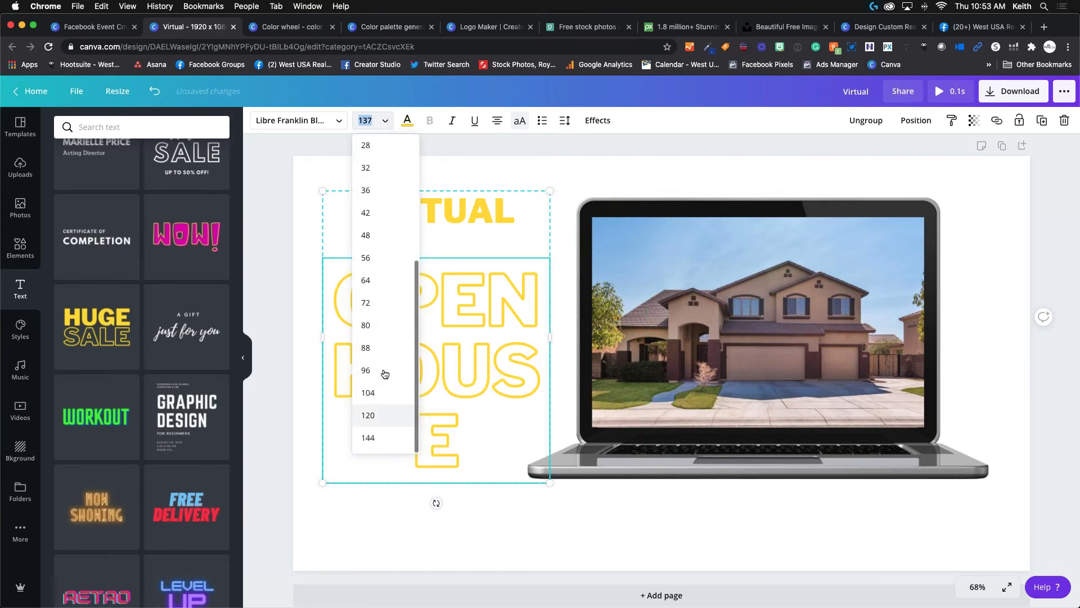
# Set OPEN HOUSE to size 65 on one line and move the heading group lower.
pyautogui.click(370, 277)
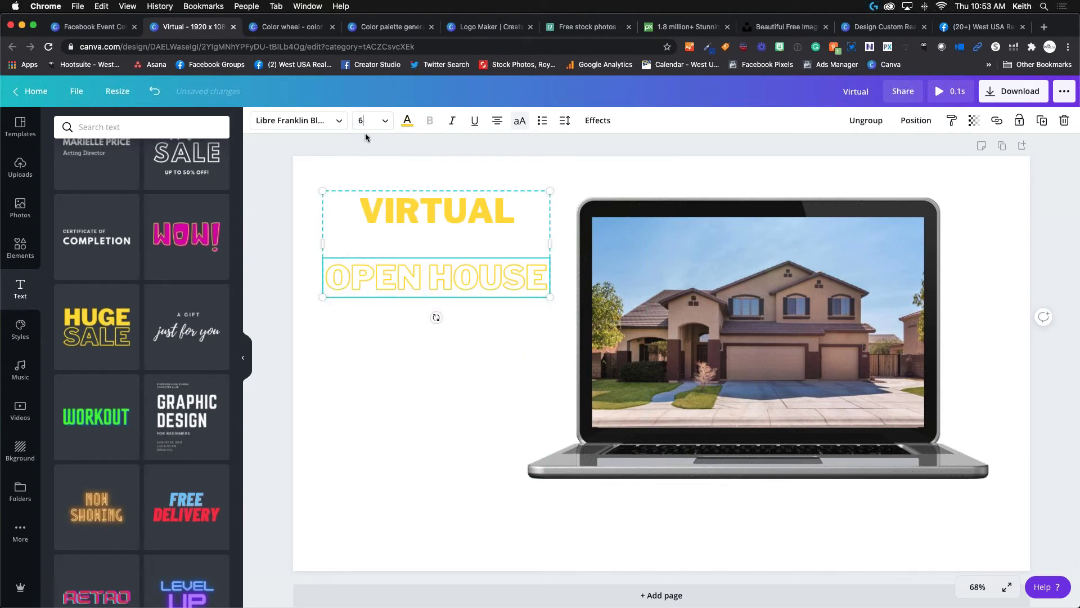
pyautogui.press('Return')
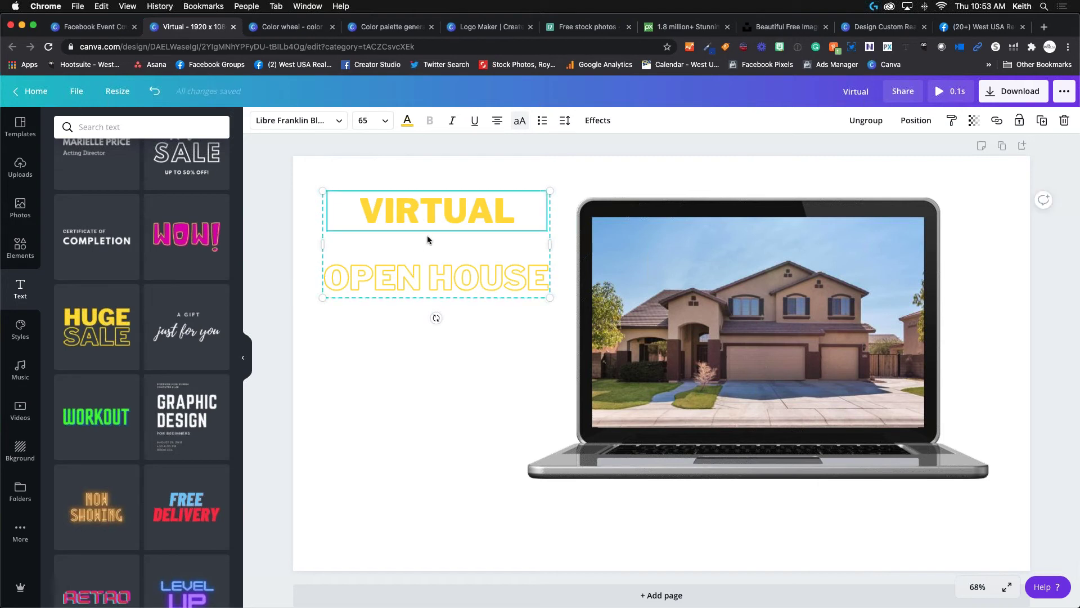
pyautogui.moveTo(429, 278); pyautogui.dragTo(424, 271)
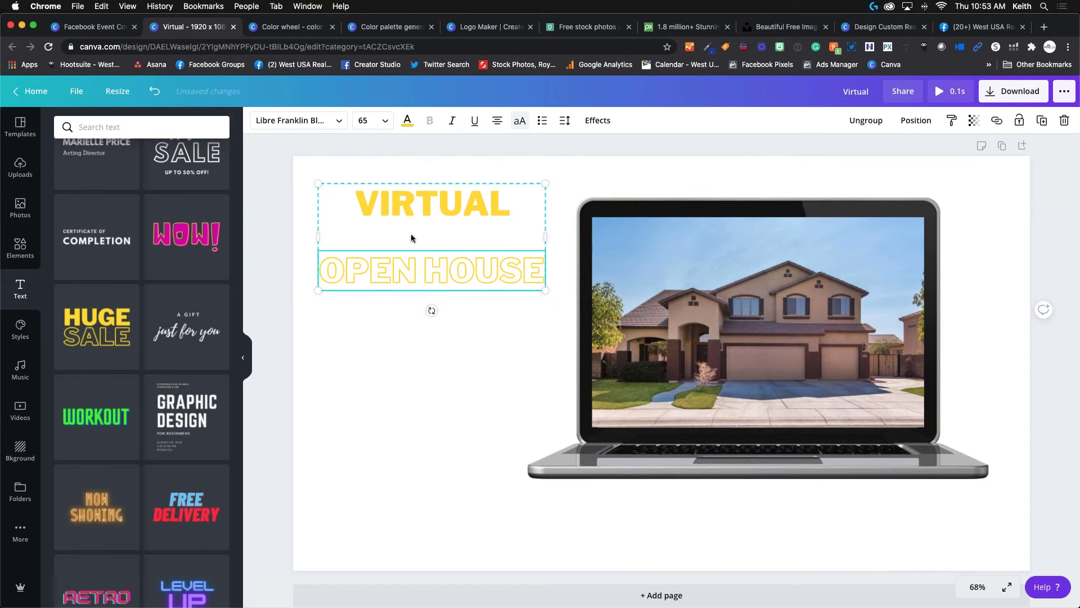
pyautogui.moveTo(481, 239); pyautogui.dragTo(481, 311)
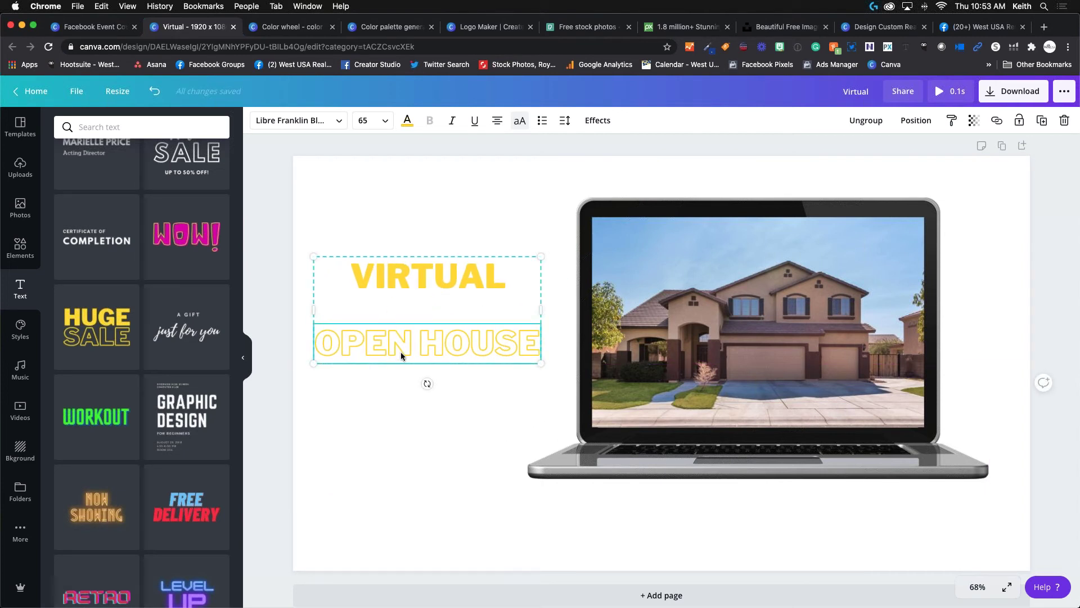
# Adjust the OPEN HOUSE alignment and raise its line height to 1.7.
pyautogui.click(498, 128)
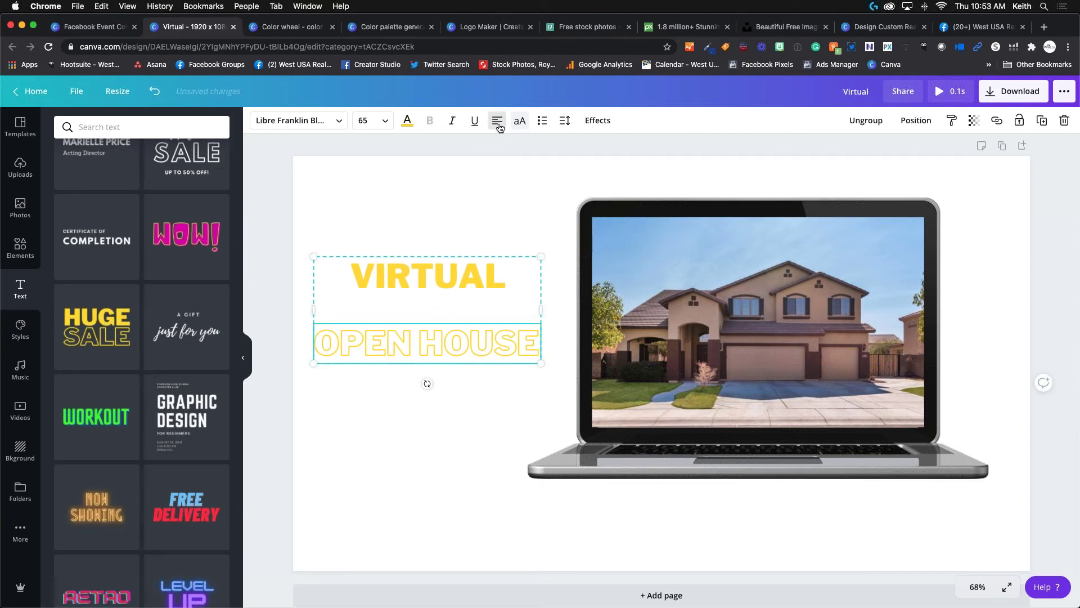
pyautogui.click(499, 127)
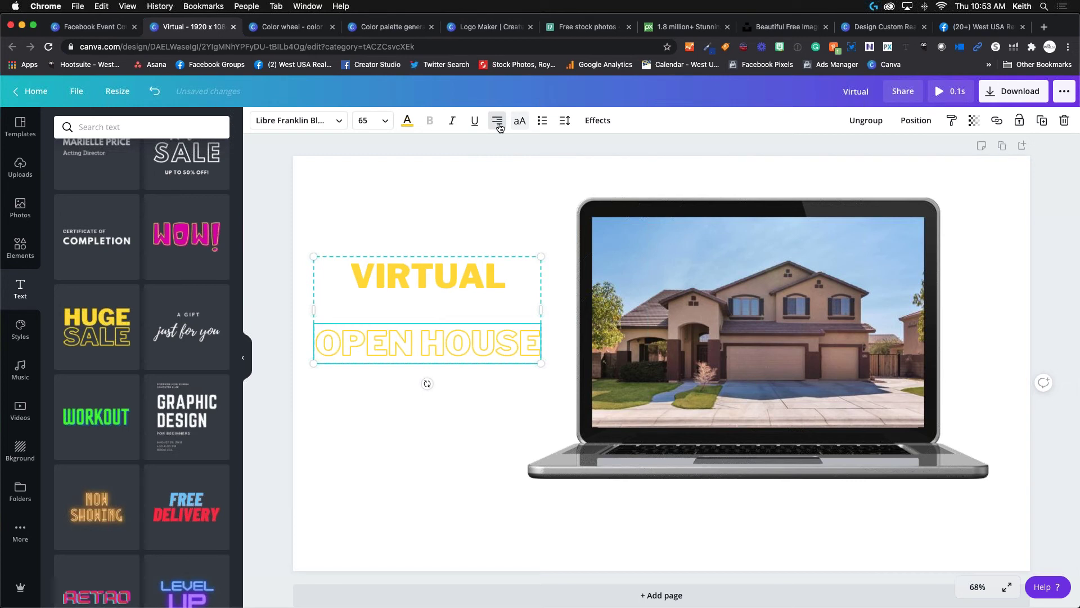
pyautogui.click(498, 127)
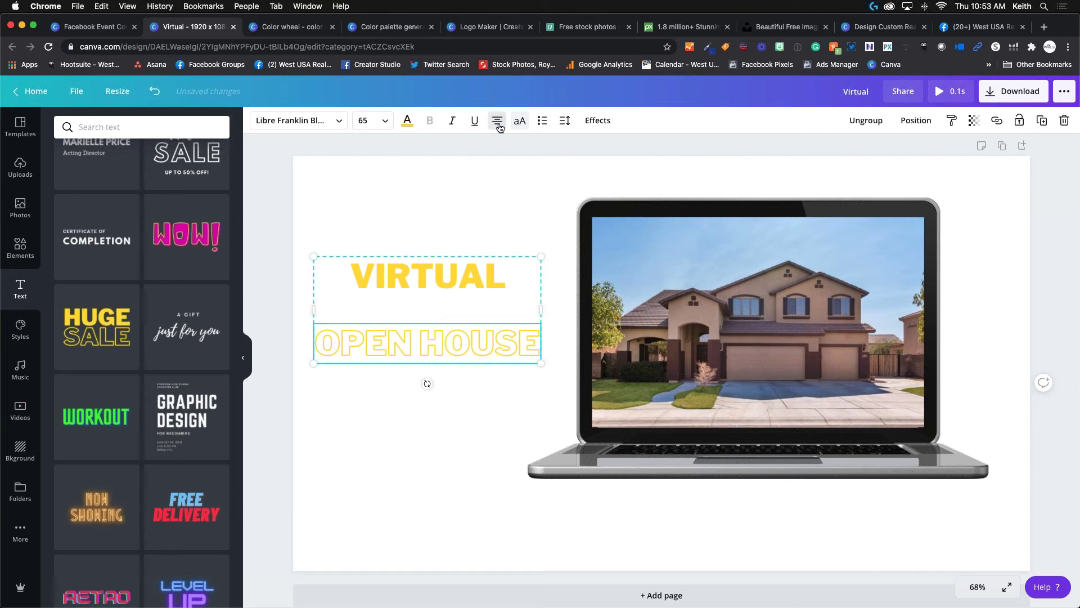
pyautogui.click(561, 128)
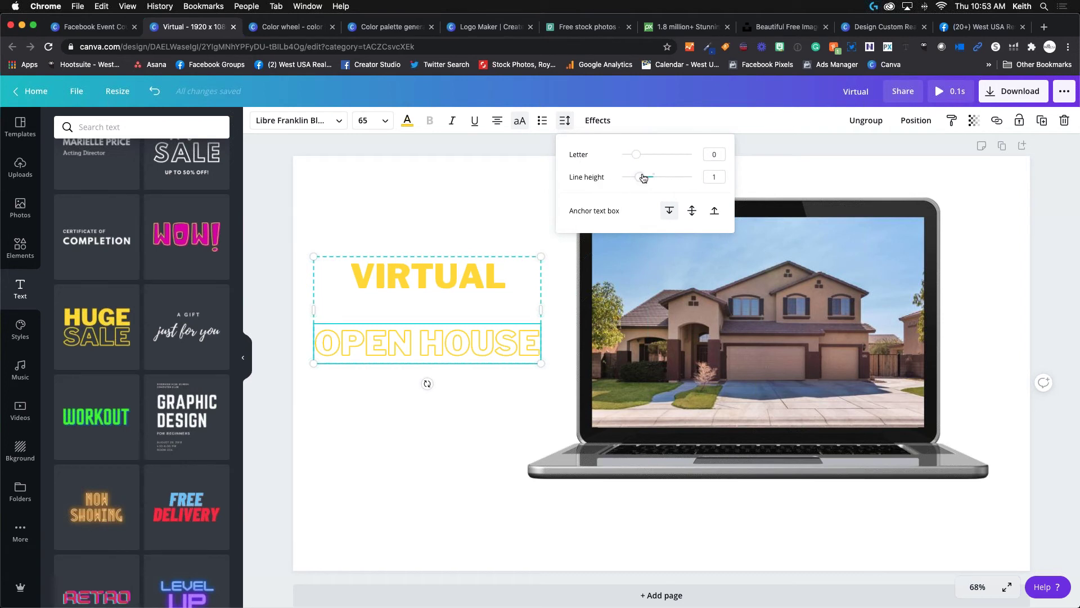
pyautogui.moveTo(637, 178)
pyautogui.mouseDown()
pyautogui.moveTo(655, 179)
pyautogui.moveTo(622, 179)
pyautogui.moveTo(644, 178)
pyautogui.moveTo(651, 161)
pyautogui.moveTo(636, 161)
pyautogui.mouseUp()
pyautogui.click(504, 412)
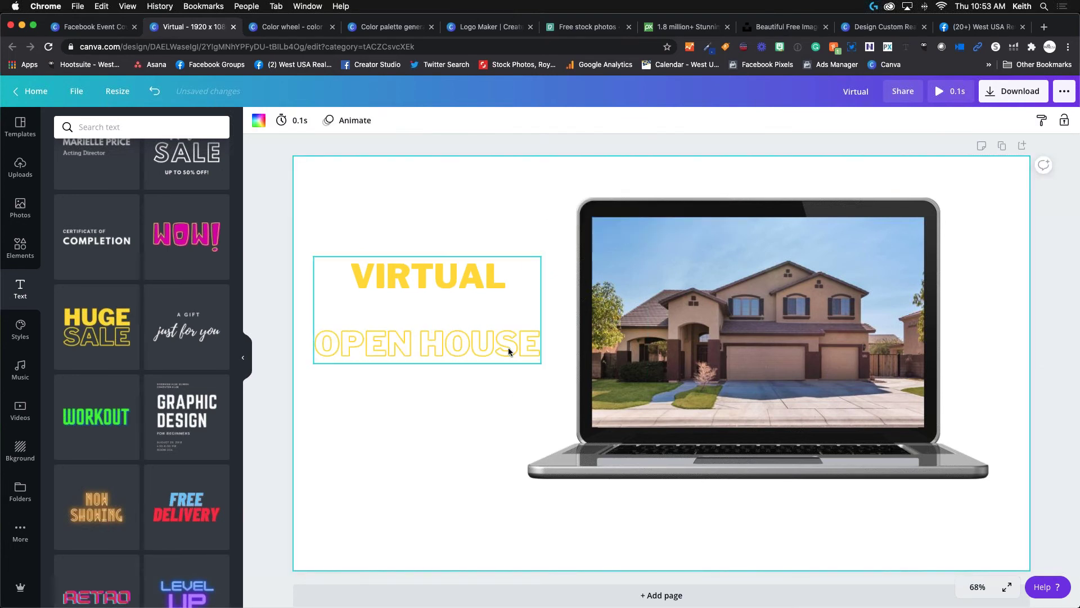
# Ungroup the heading and move OPEN HOUSE up directly under VIRTUAL.
pyautogui.click(463, 290)
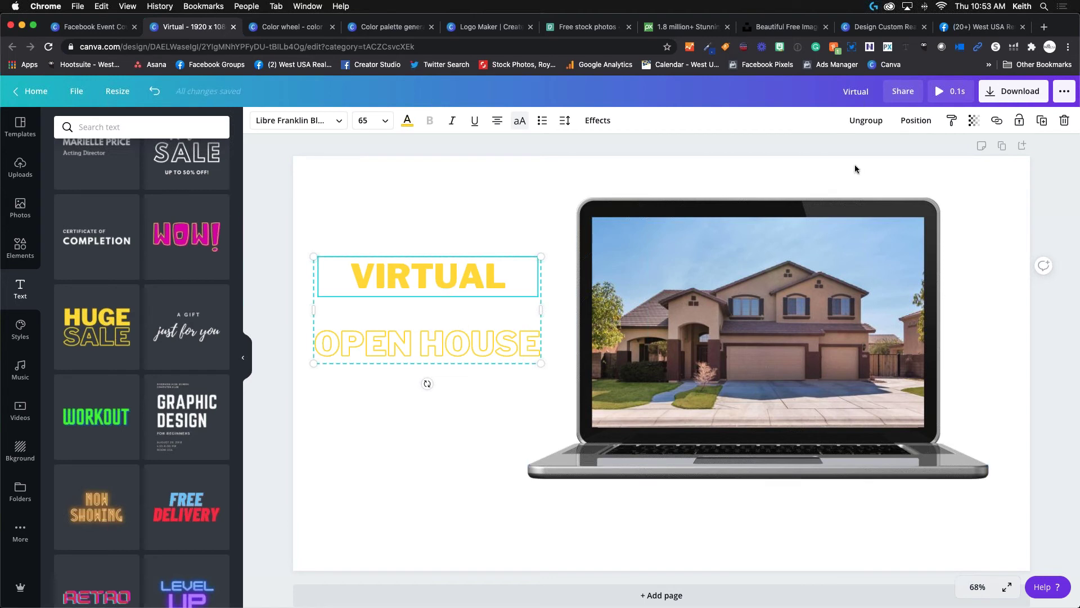
pyautogui.click(866, 121)
pyautogui.click(454, 187)
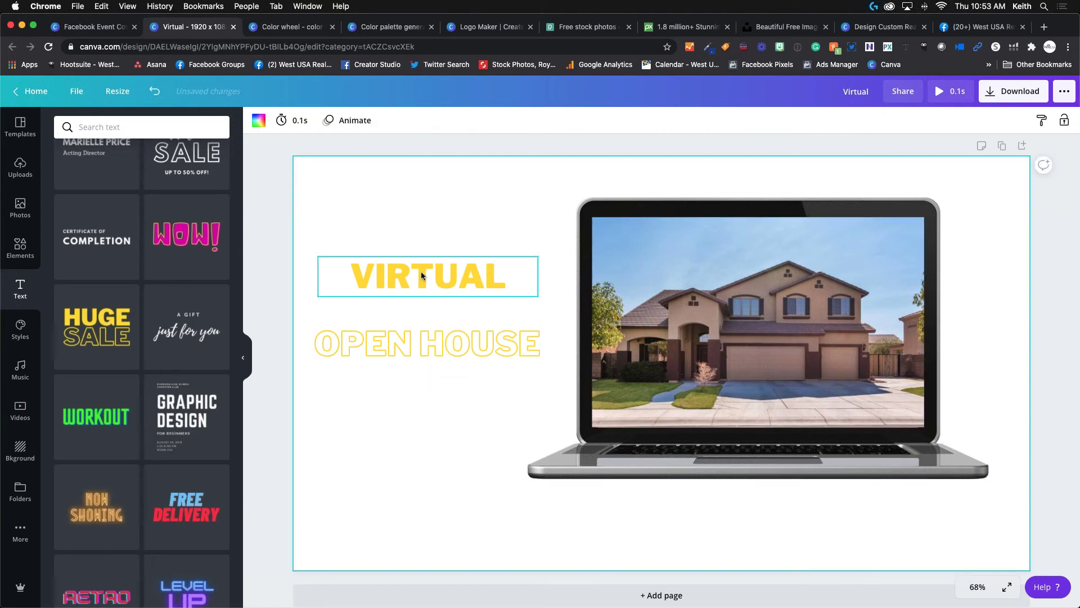
pyautogui.click(421, 273)
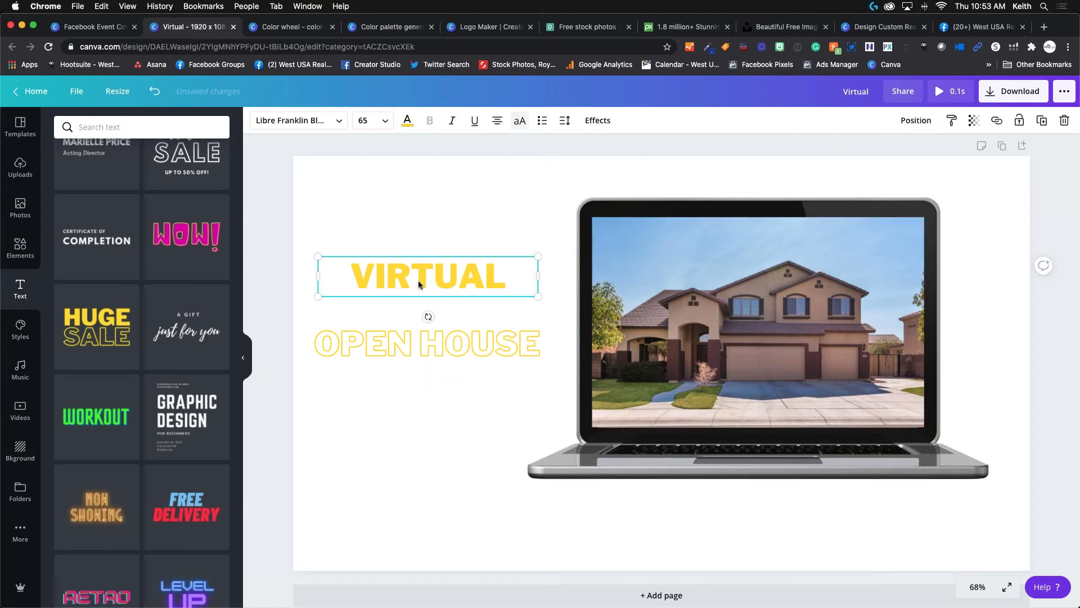
pyautogui.moveTo(419, 284); pyautogui.dragTo(424, 237)
pyautogui.moveTo(415, 346); pyautogui.dragTo(424, 279)
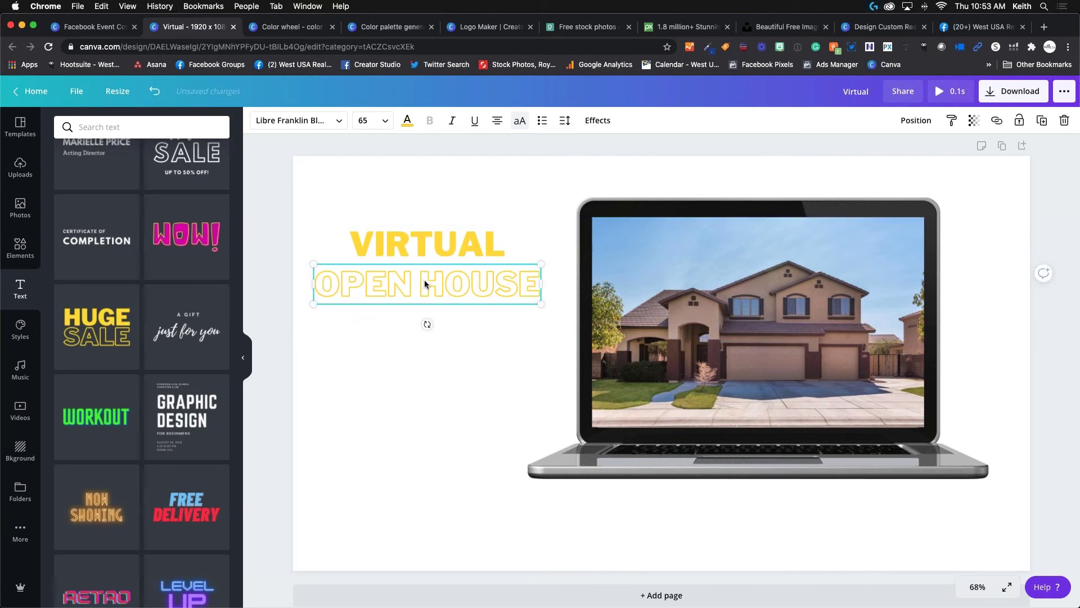
# Regroup VIRTUAL and OPEN HOUSE and nudge the group slightly lower.
pyautogui.click(430, 258)
pyautogui.keyDown('shift'); pyautogui.click(431, 263); pyautogui.keyUp('shift')
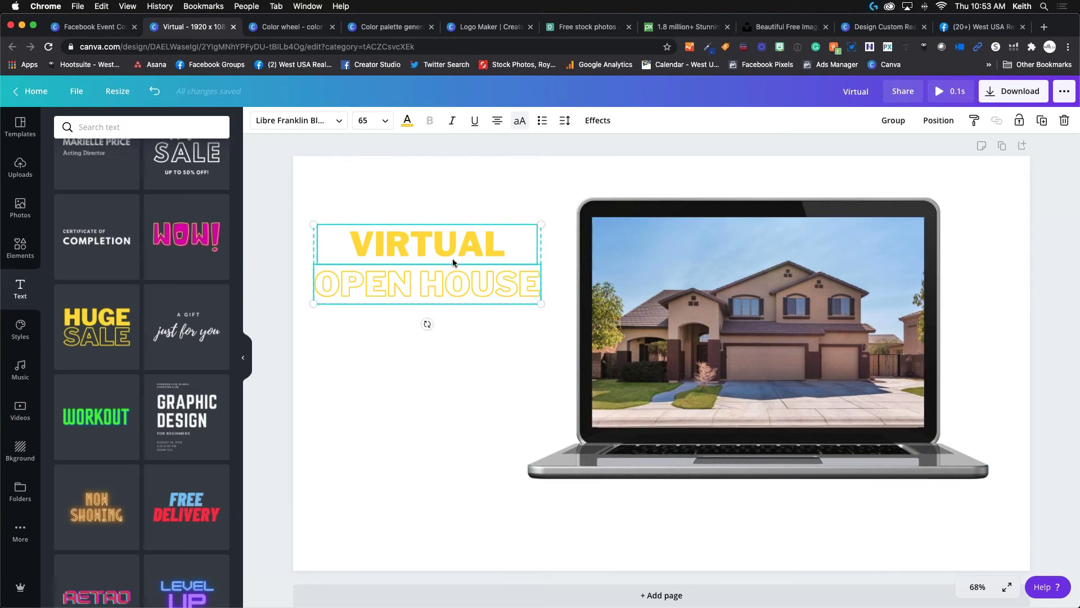
pyautogui.click(892, 120)
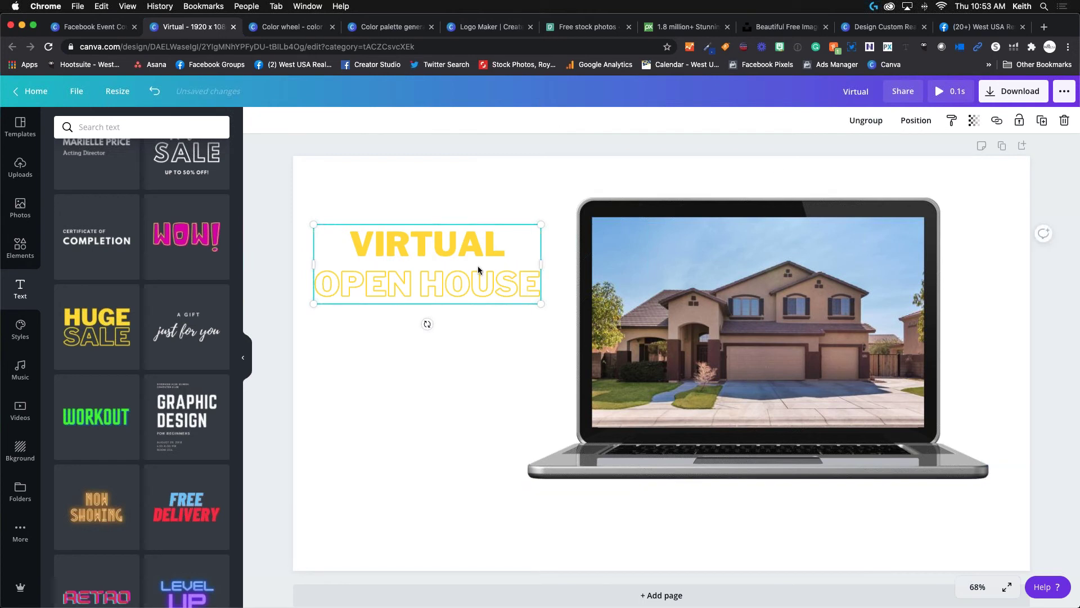
pyautogui.click(439, 255)
pyautogui.moveTo(439, 255)
pyautogui.mouseDown()
pyautogui.moveTo(416, 269)
pyautogui.moveTo(436, 260)
pyautogui.mouseUp()
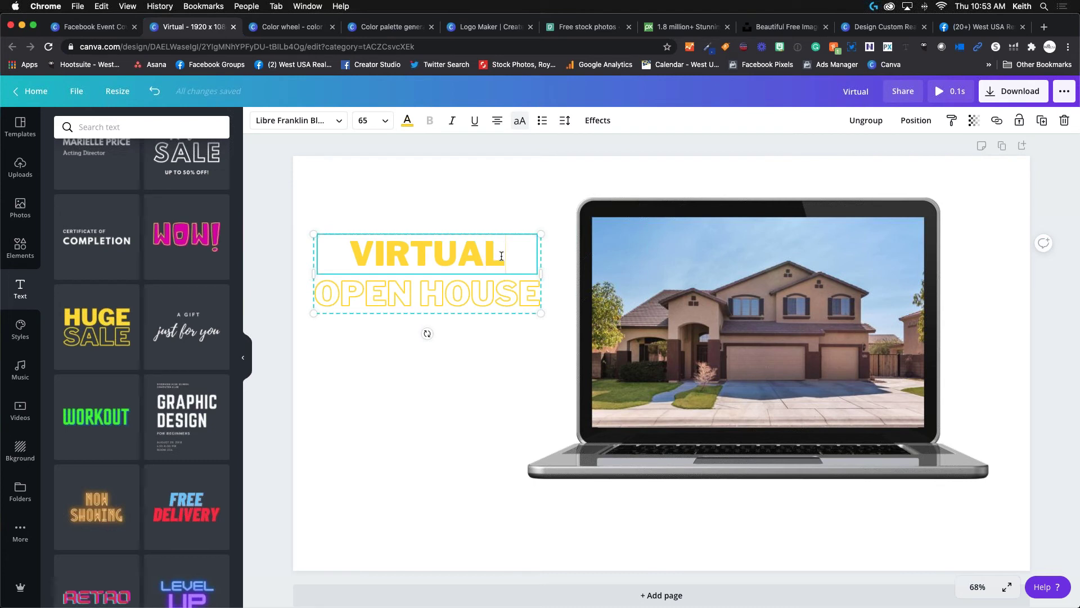
pyautogui.moveTo(501, 256); pyautogui.dragTo(357, 246)
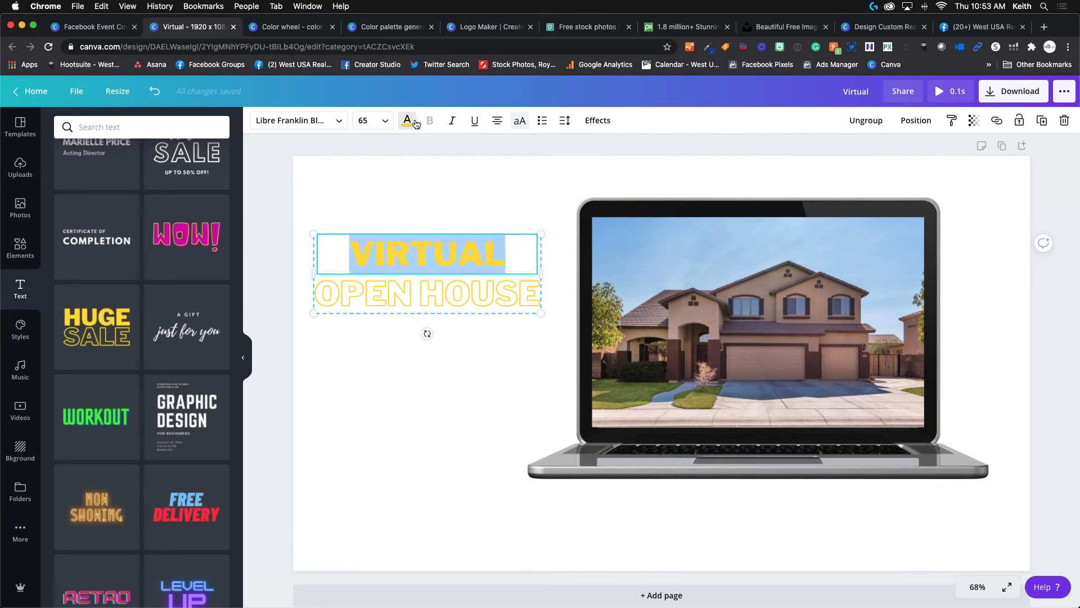
# Colour VIRTUAL red and make the OPEN HOUSE outline black instead of yellow.
pyautogui.click(414, 121)
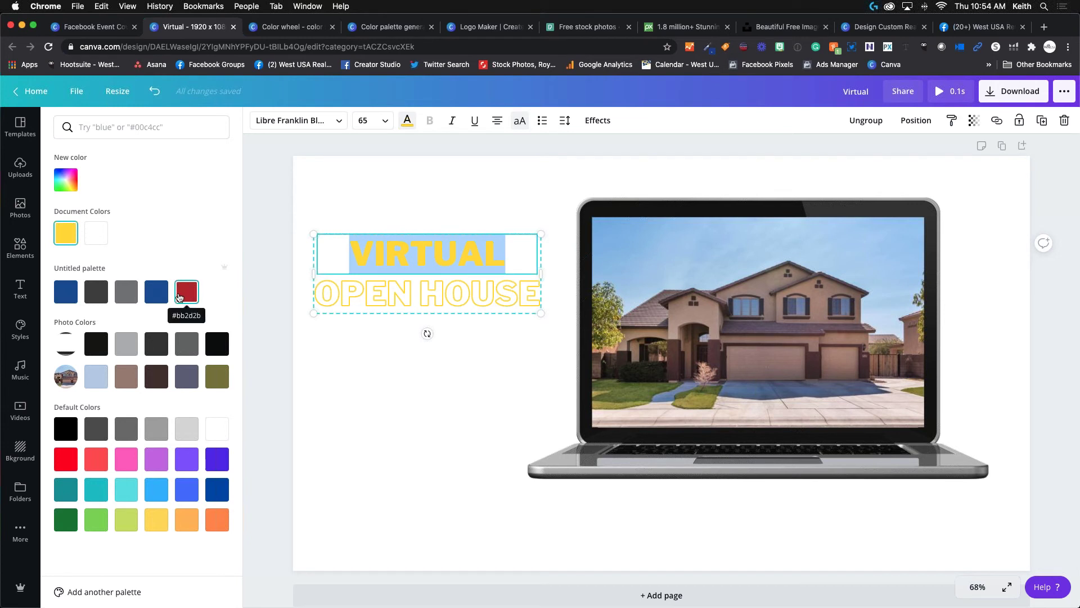
pyautogui.click(188, 295)
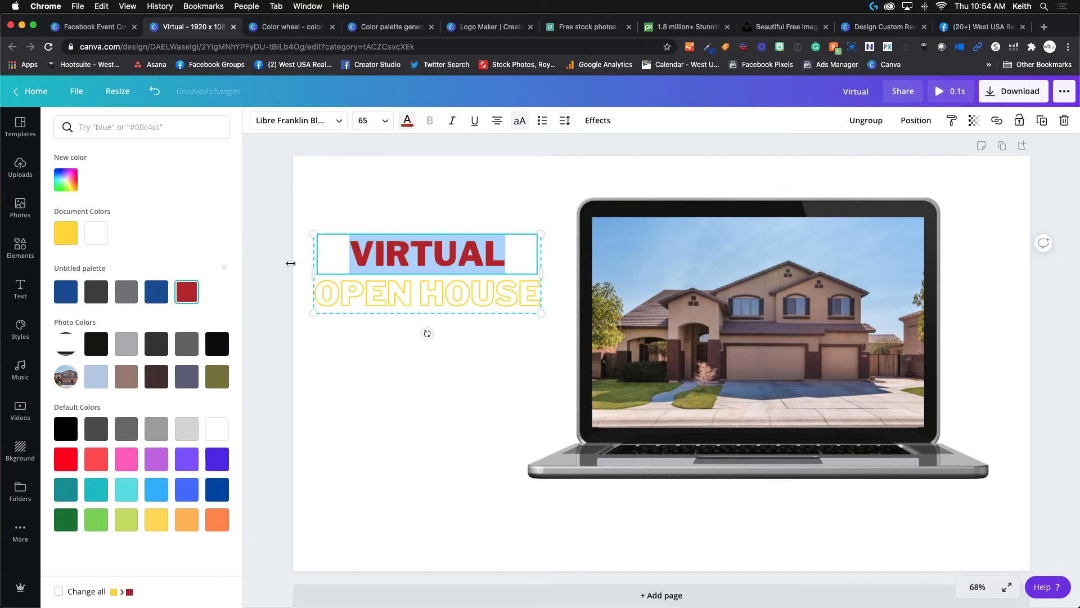
pyautogui.click(502, 290)
pyautogui.click(345, 303)
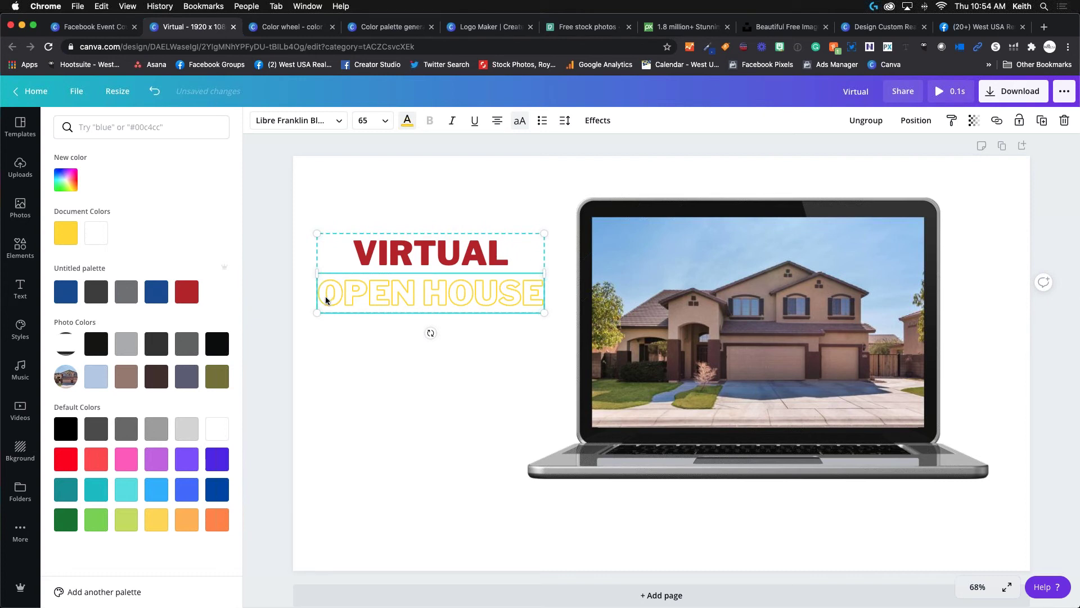
pyautogui.moveTo(325, 293); pyautogui.dragTo(535, 290)
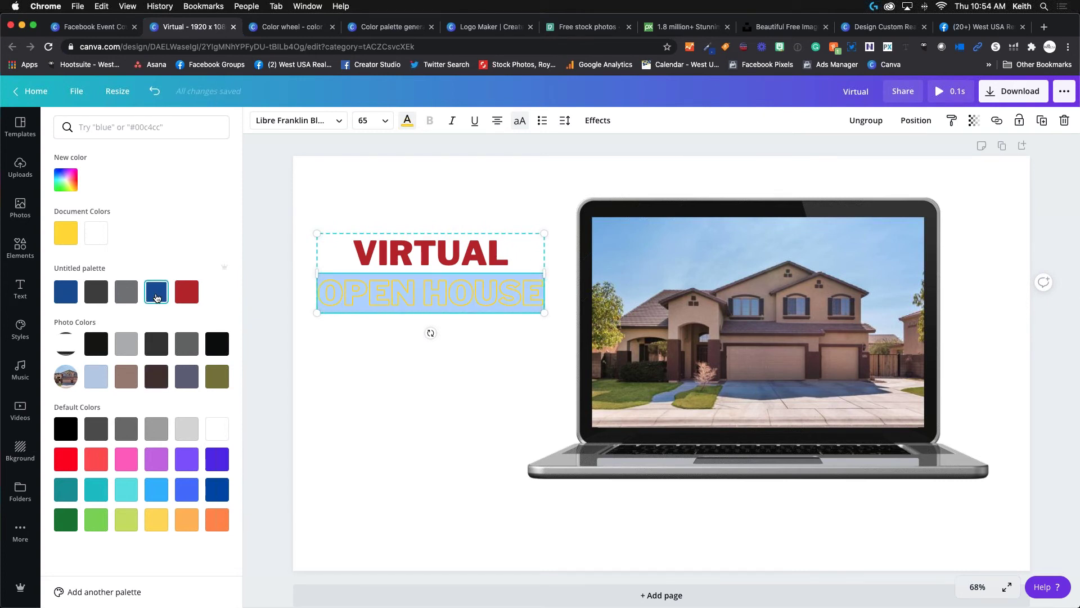
pyautogui.click(157, 295)
pyautogui.click(220, 344)
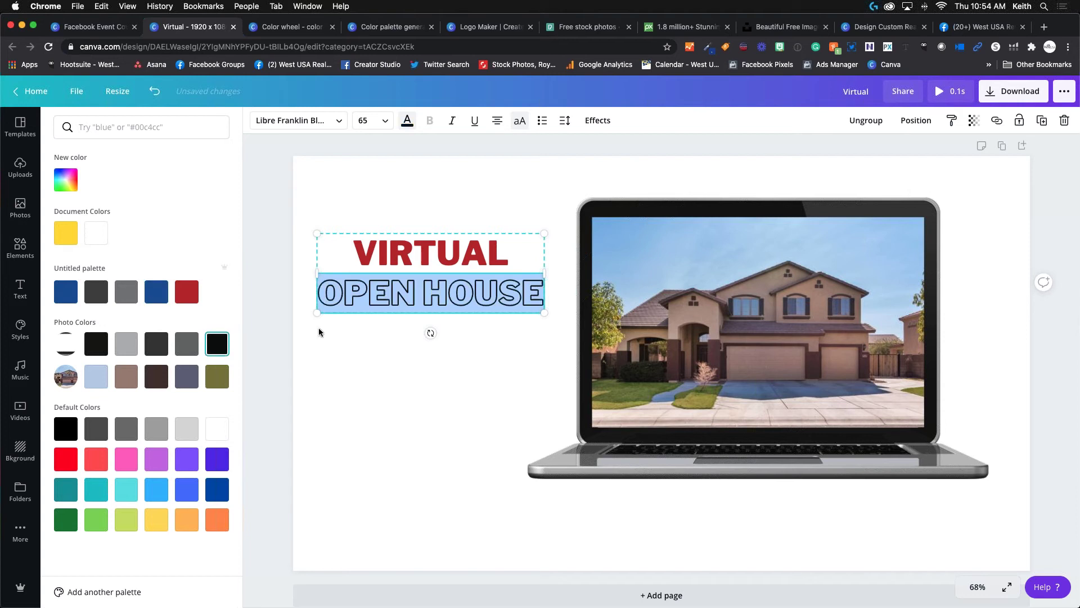
pyautogui.press('Escape')
pyautogui.click(370, 424)
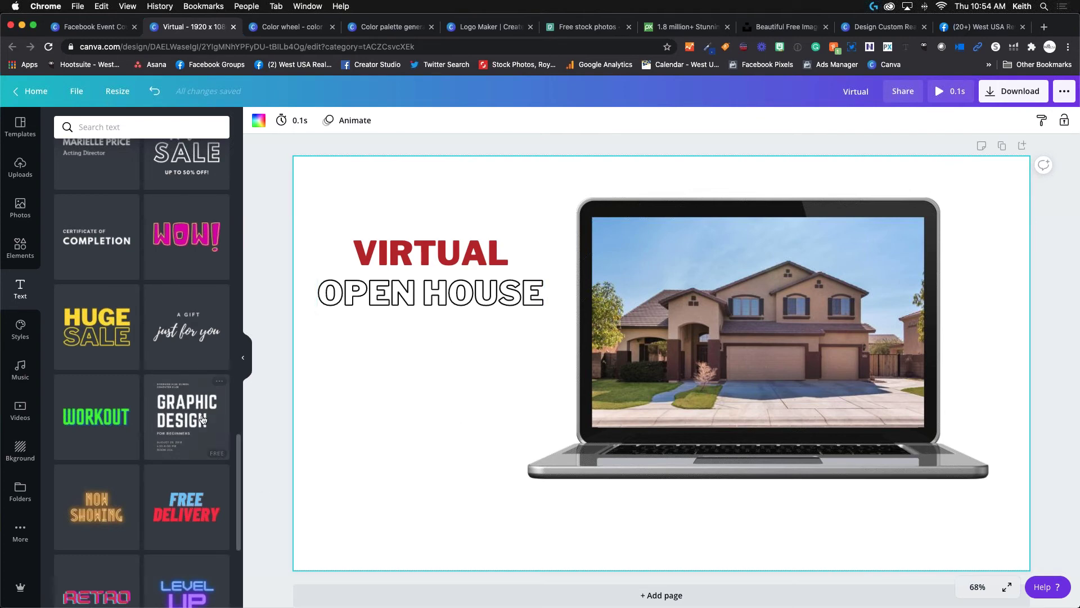
# Add the uploaded presenter photo and apply Background Remover from Effects.
pyautogui.click(20, 166)
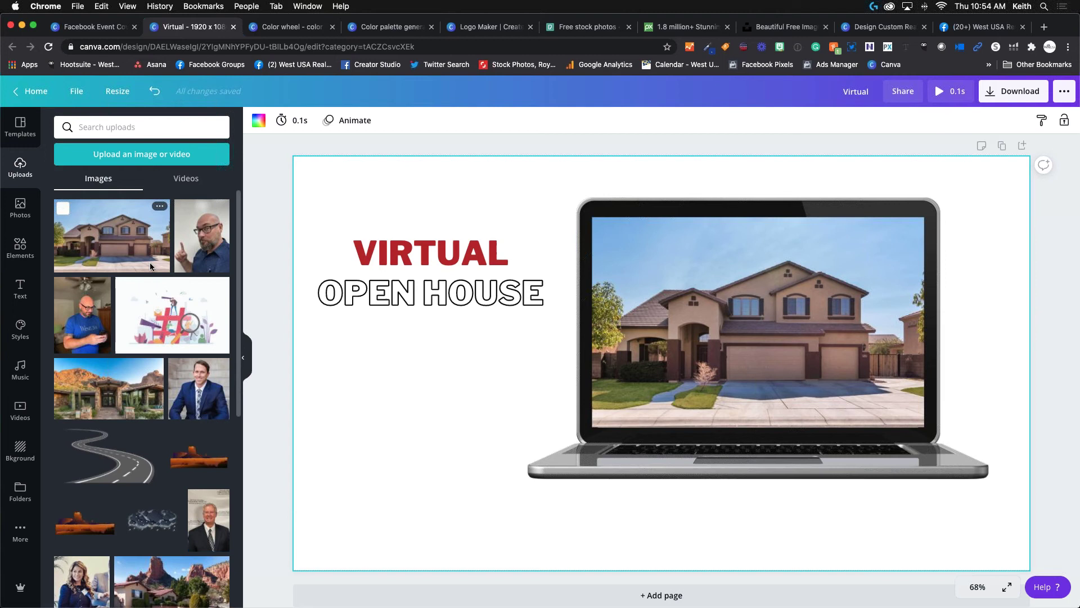
pyautogui.click(212, 248)
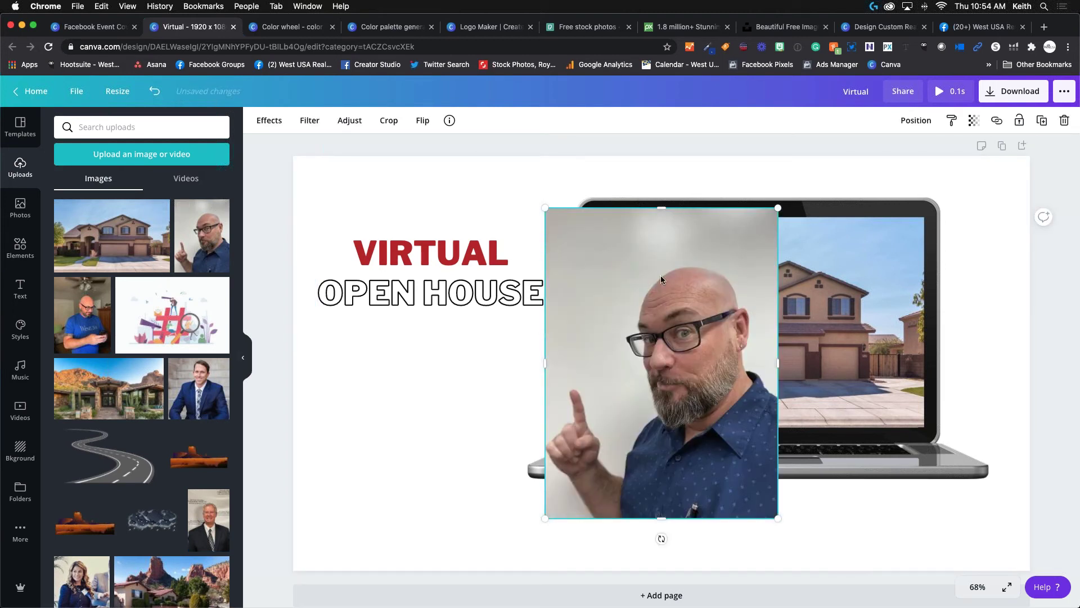
pyautogui.click(271, 124)
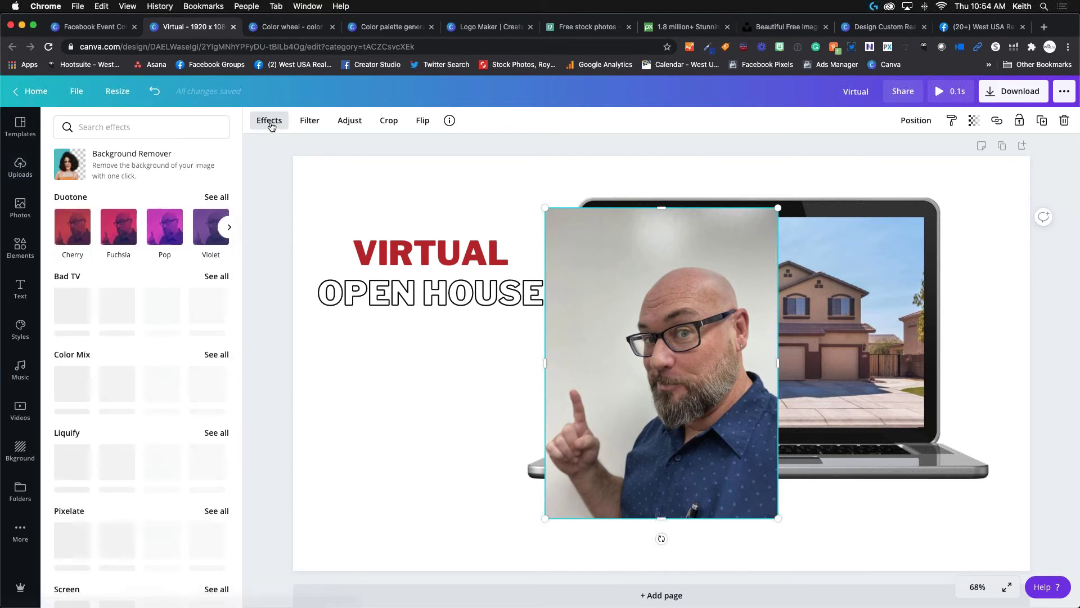
pyautogui.click(147, 160)
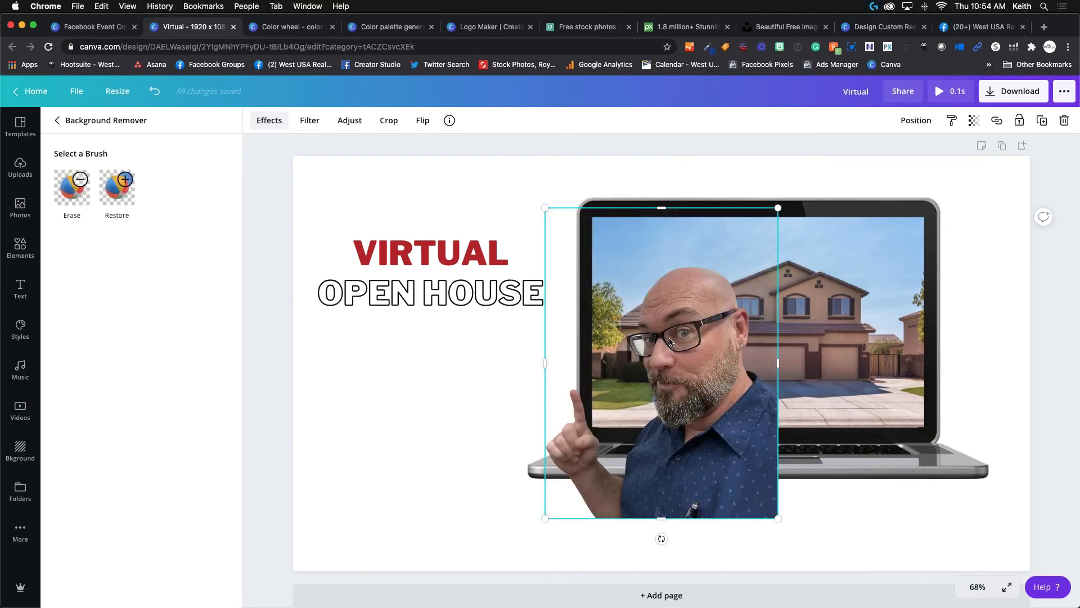
# Reposition the presenter cutout back over the laptop and tilt it slightly.
pyautogui.click(423, 123)
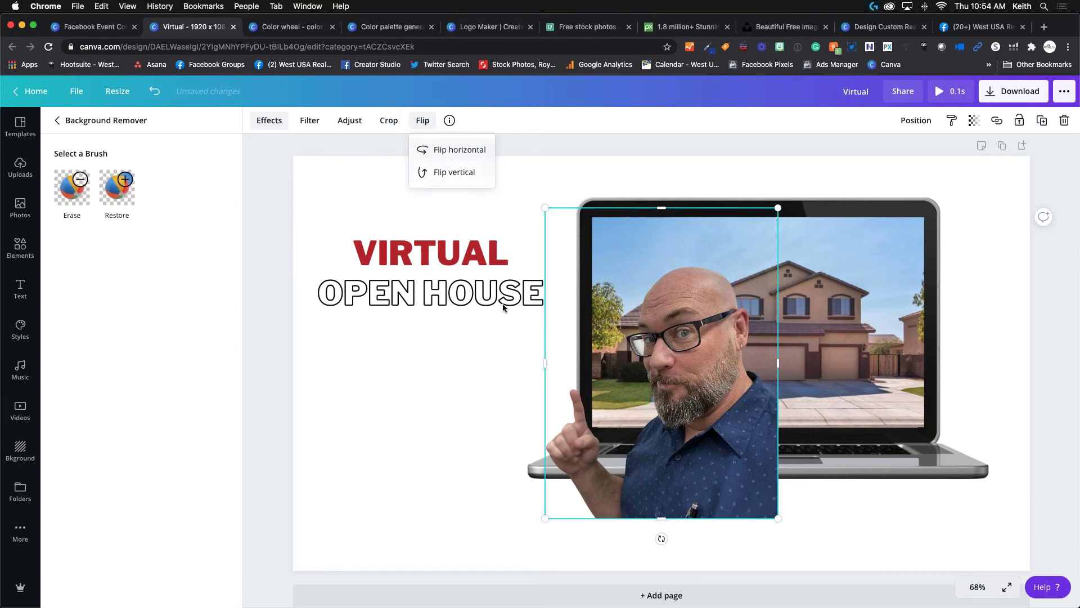
pyautogui.click(423, 121)
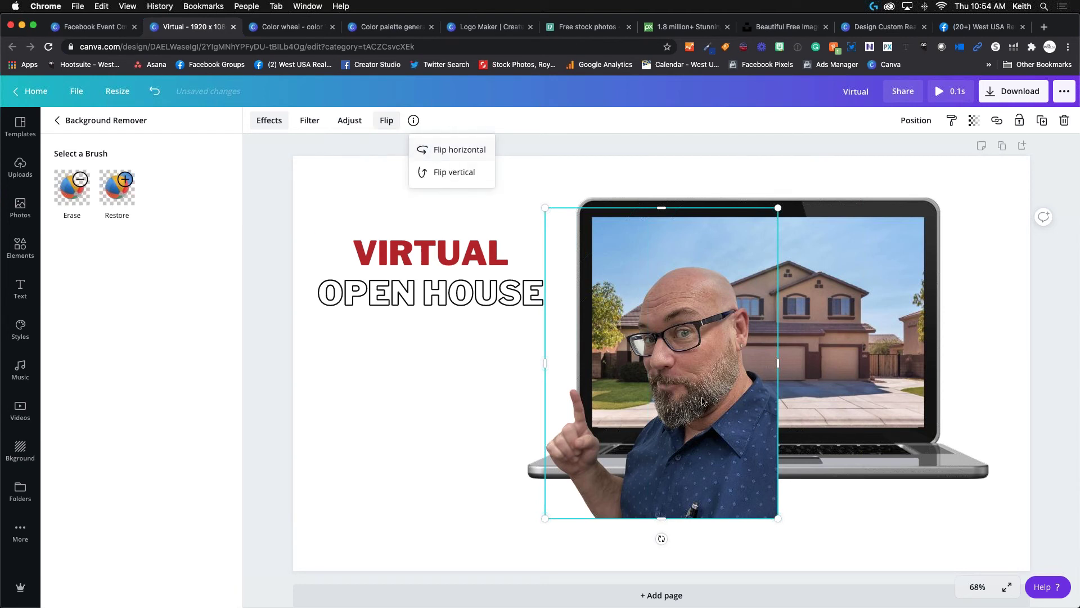
pyautogui.moveTo(702, 401); pyautogui.dragTo(491, 417)
pyautogui.click(384, 123)
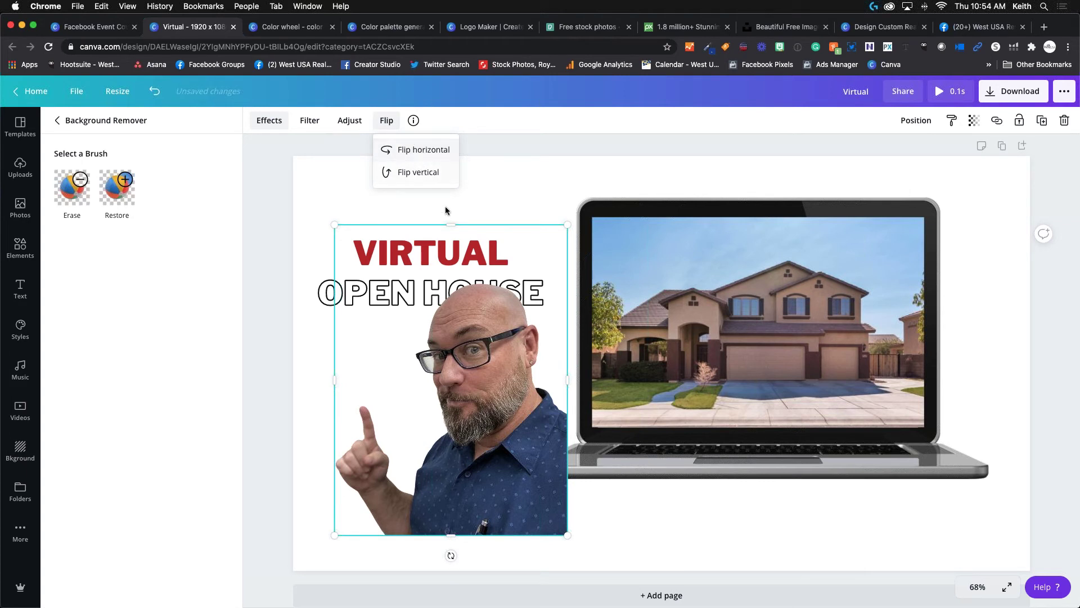
pyautogui.moveTo(479, 338); pyautogui.dragTo(500, 319)
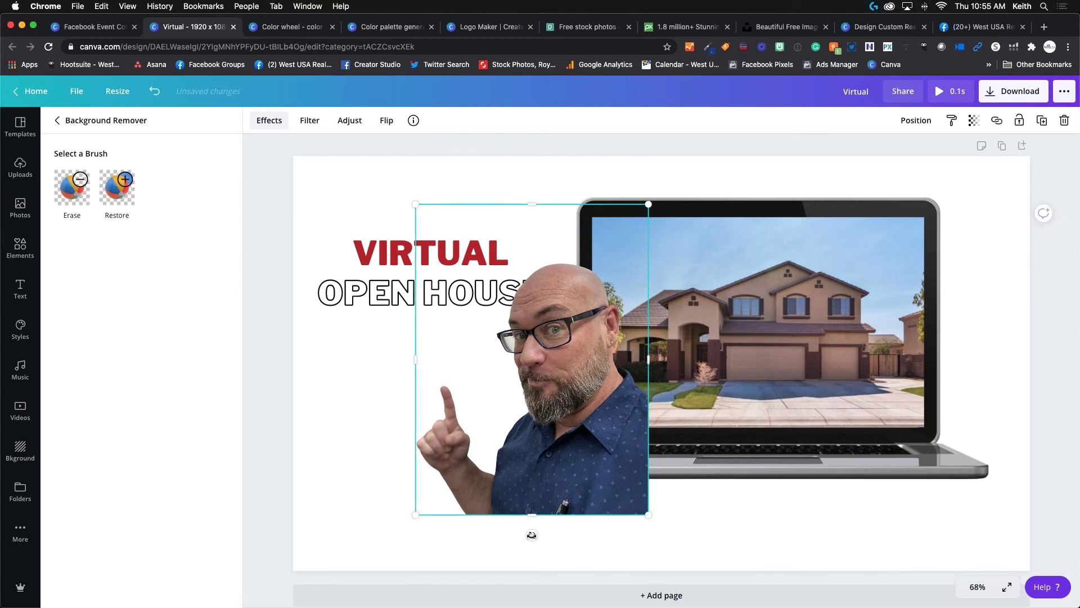
pyautogui.moveTo(530, 533); pyautogui.dragTo(534, 502)
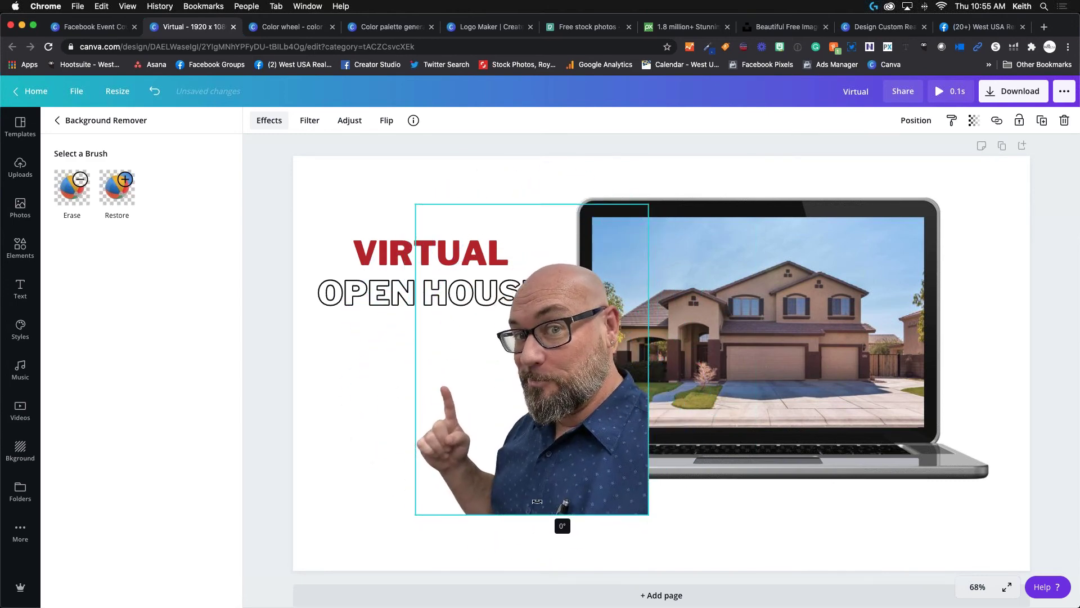
# Flip the presenter cutout horizontally so it faces the laptop, keeping it upright.
pyautogui.click(386, 120)
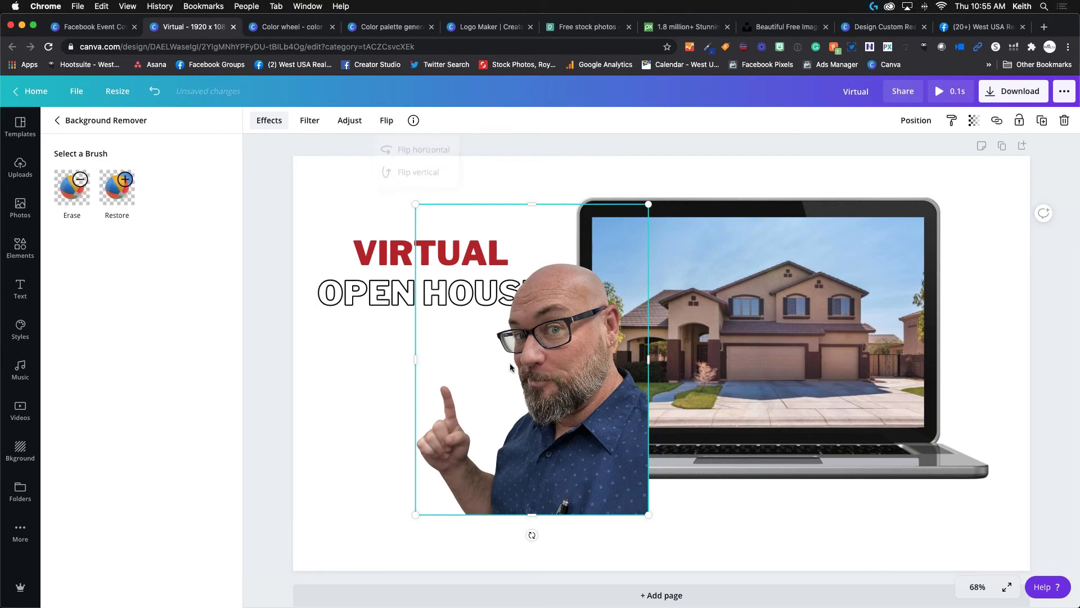
pyautogui.click(20, 127)
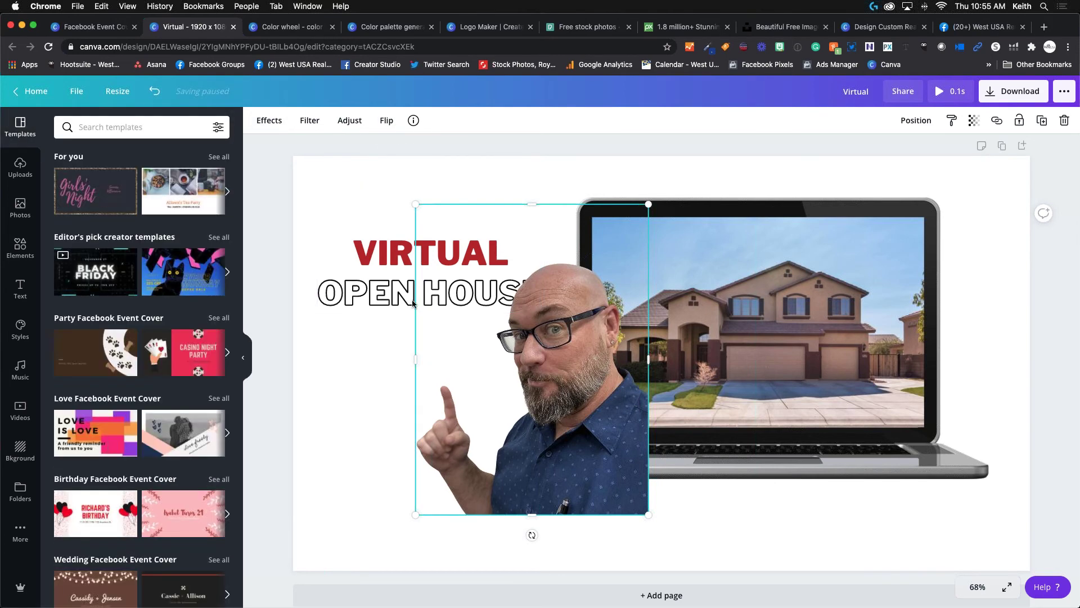
pyautogui.click(387, 121)
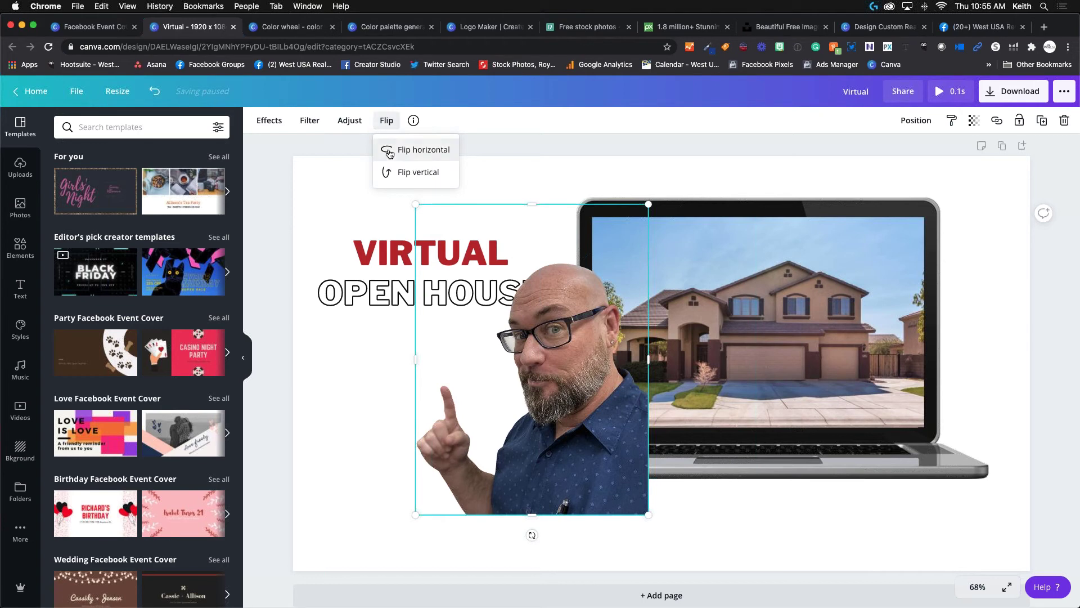
pyautogui.click(418, 173)
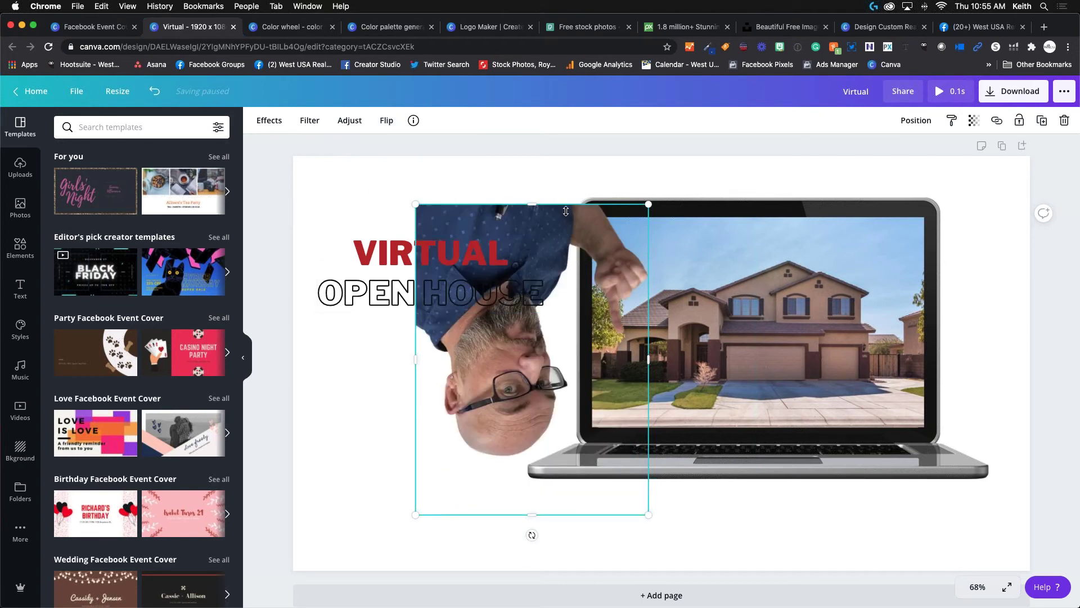
pyautogui.click(387, 121)
pyautogui.click(418, 172)
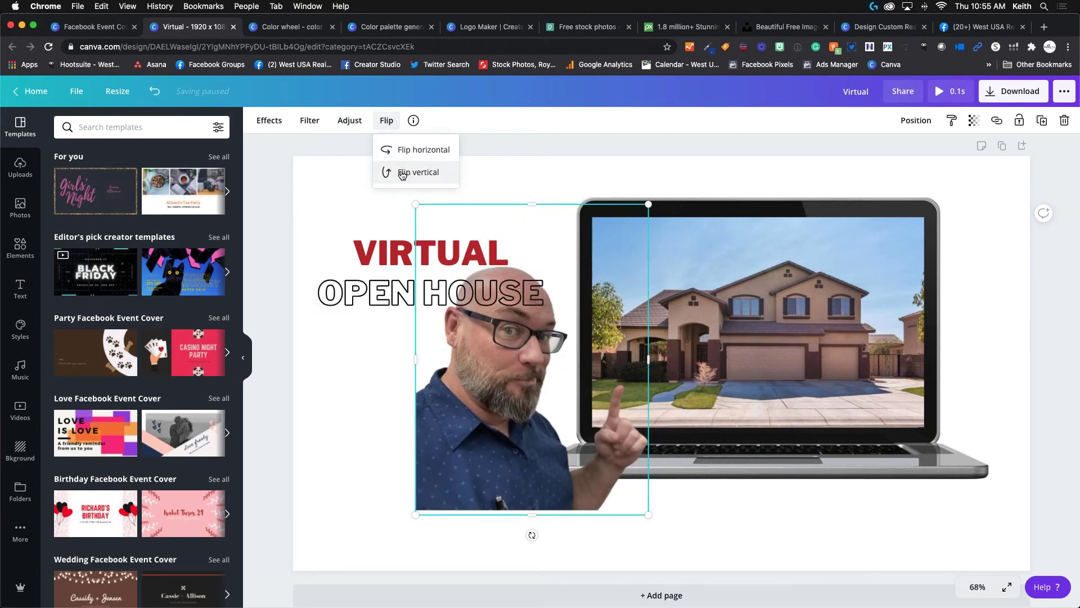
# Shrink the cutout into the lower-left corner and raise the VIRTUAL OPEN HOUSE title slightly.
pyautogui.moveTo(503, 365); pyautogui.dragTo(382, 420)
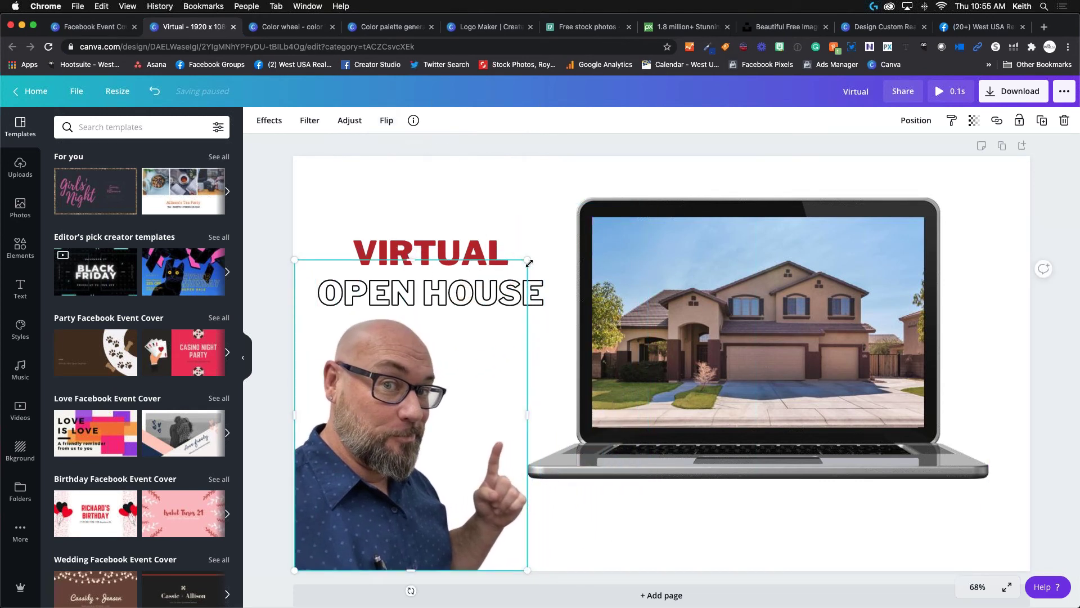
pyautogui.moveTo(529, 262); pyautogui.dragTo(519, 279)
pyautogui.click(448, 280)
pyautogui.moveTo(449, 280); pyautogui.dragTo(448, 254)
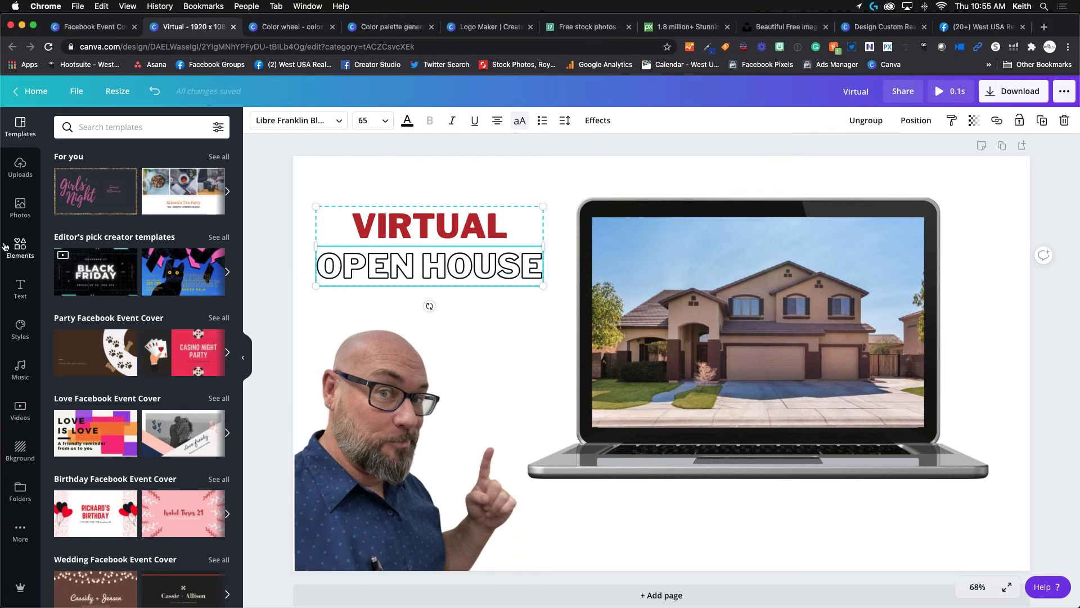
# Browse the Elements panel categories down to the Shapes row.
pyautogui.click(19, 248)
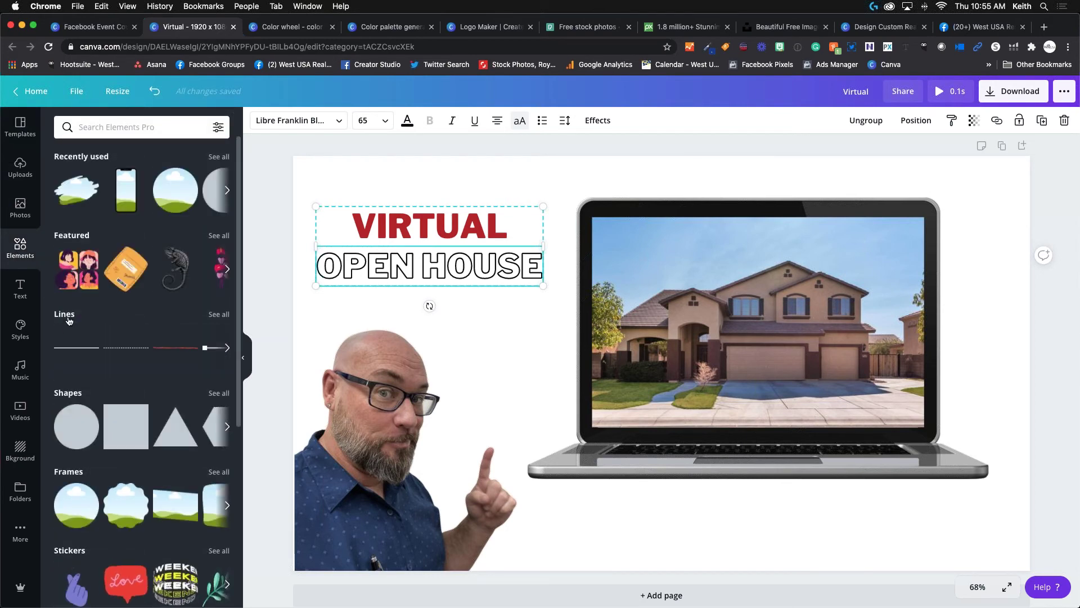
pyautogui.scroll(-5, 141, 337)
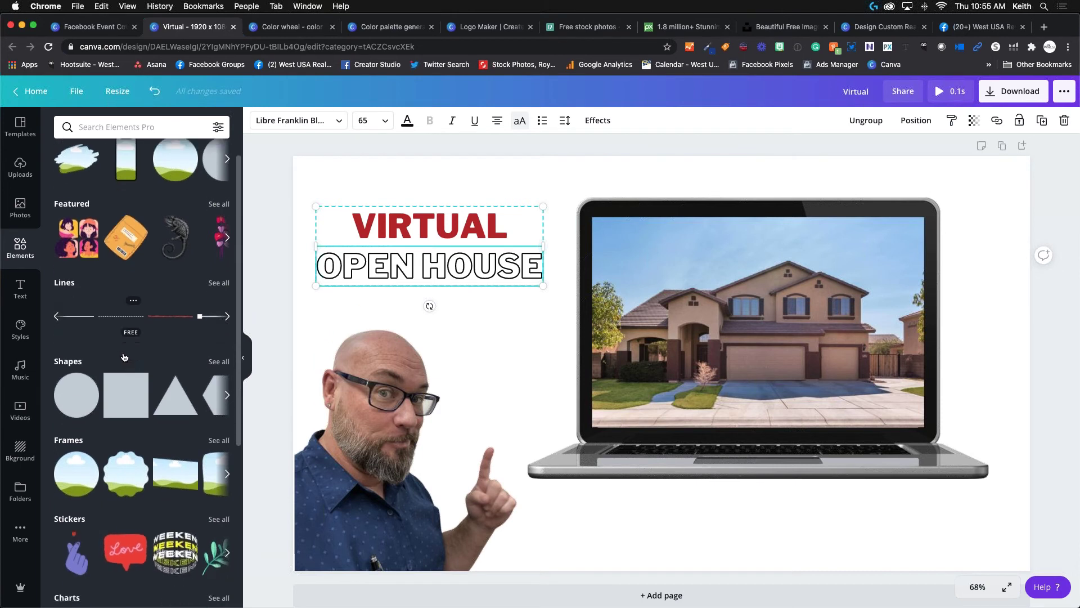
pyautogui.scroll(-7, 156, 313)
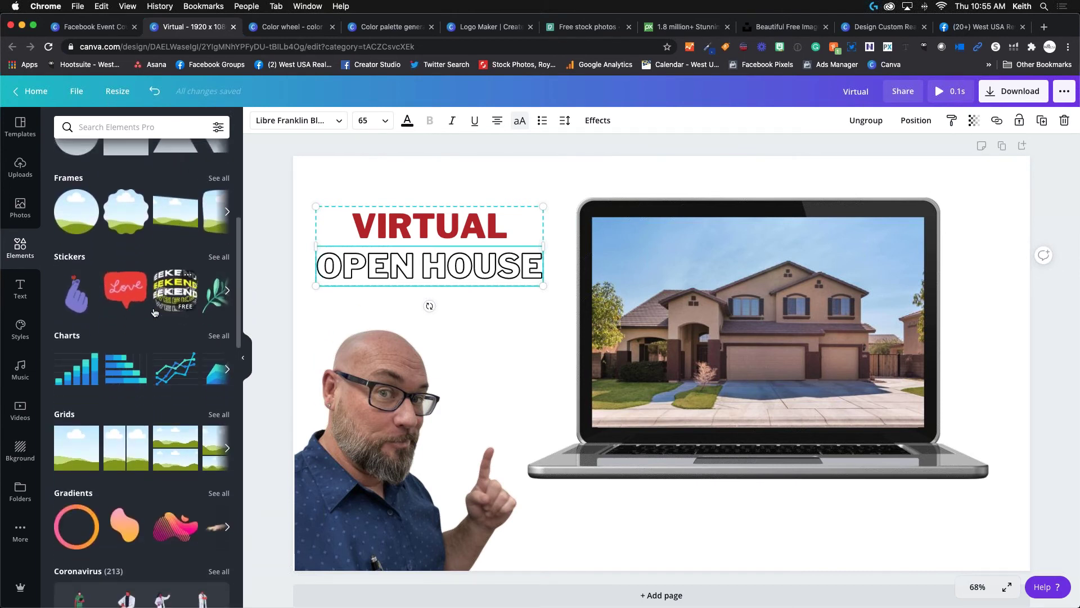
pyautogui.scroll(-9, 154, 313)
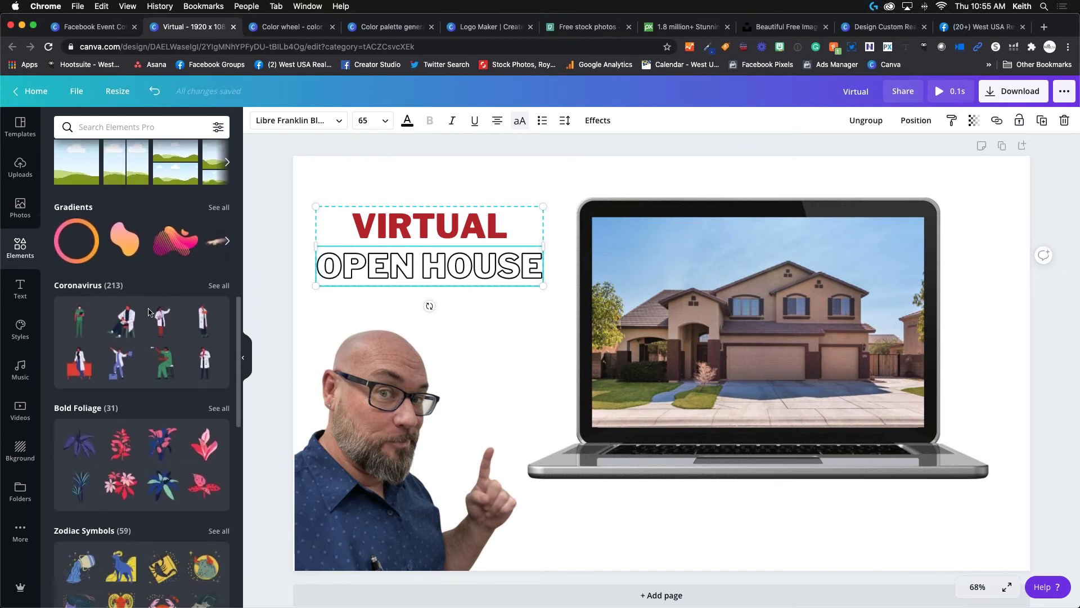
pyautogui.scroll(-1, 149, 312)
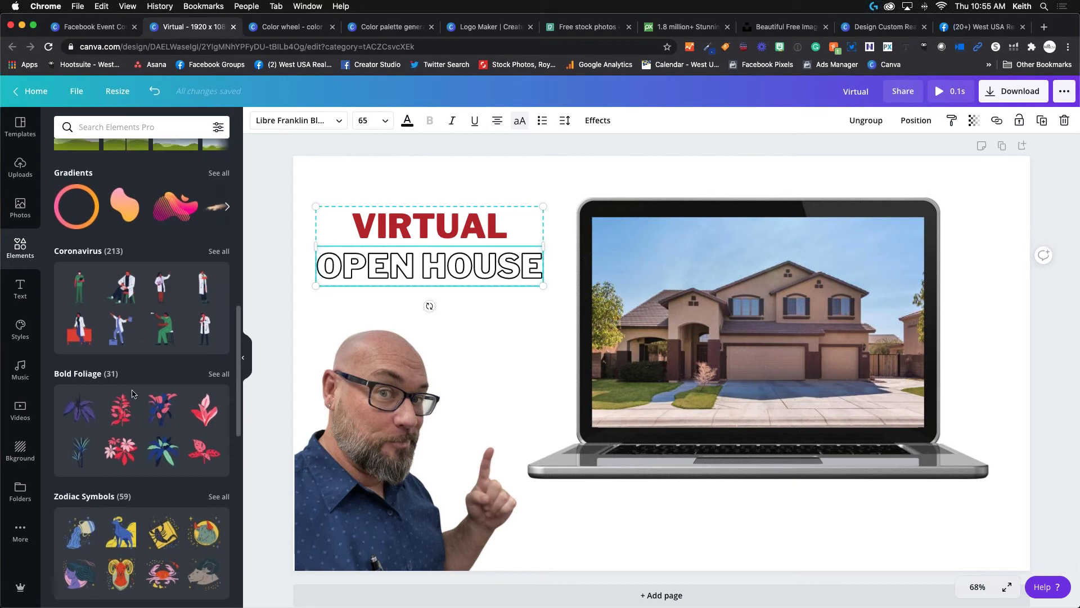
pyautogui.scroll(-18, 133, 394)
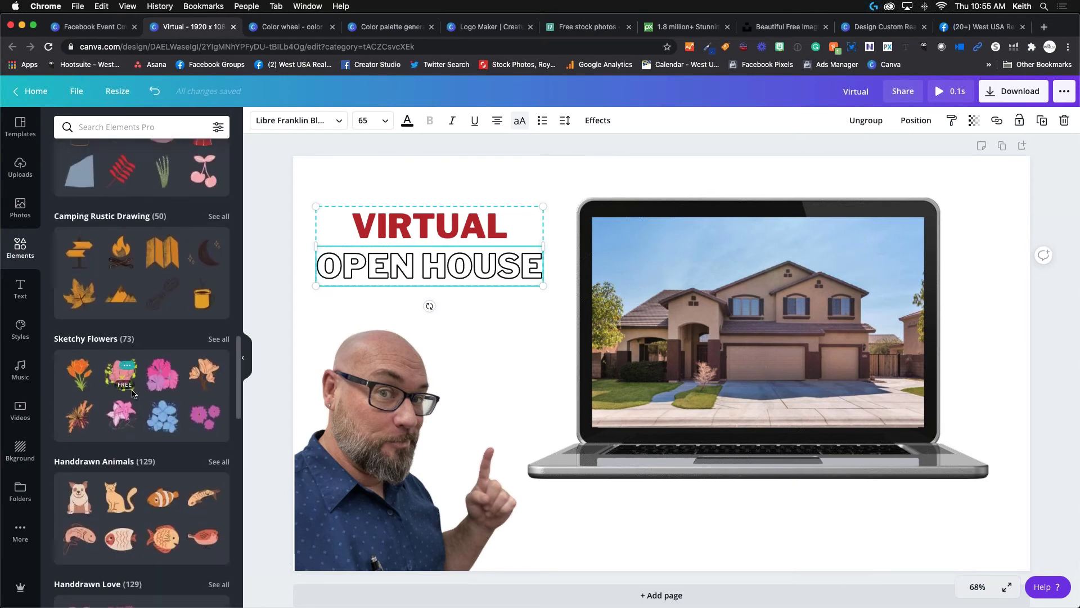
pyautogui.scroll(-7, 133, 393)
pyautogui.scroll(20, 133, 394)
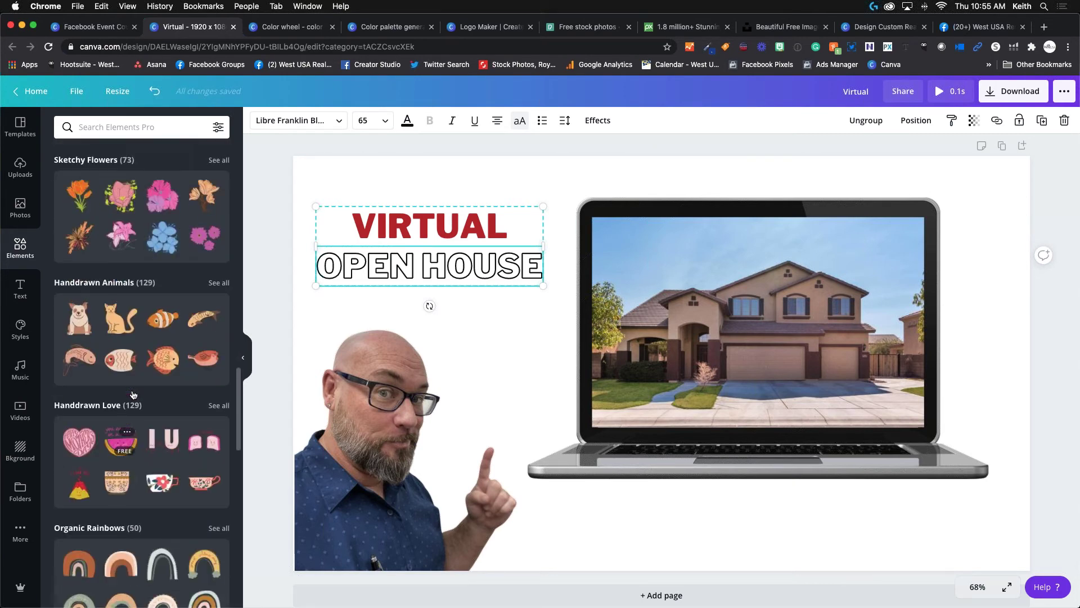
pyautogui.scroll(20, 144, 329)
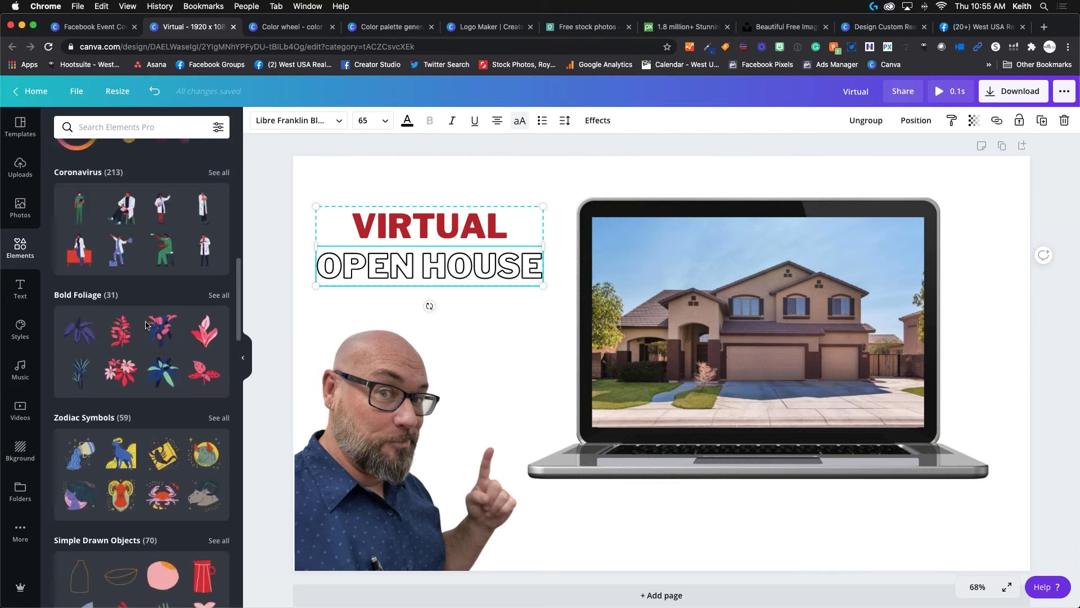
pyautogui.scroll(3, 146, 325)
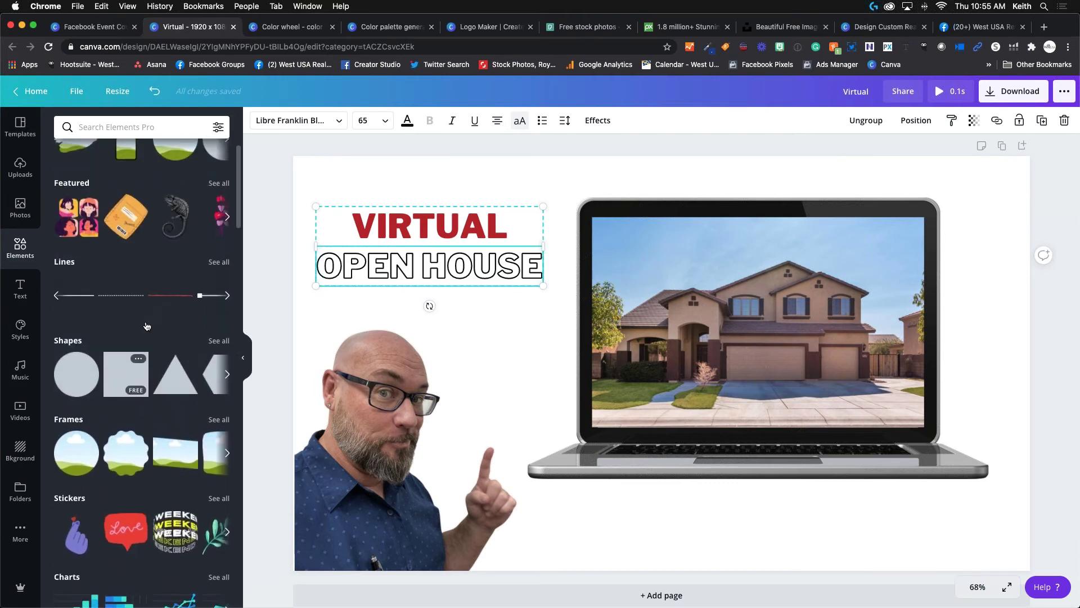
# Add a blue square and stretch it into a thin full-width bar along the page bottom.
pyautogui.click(125, 383)
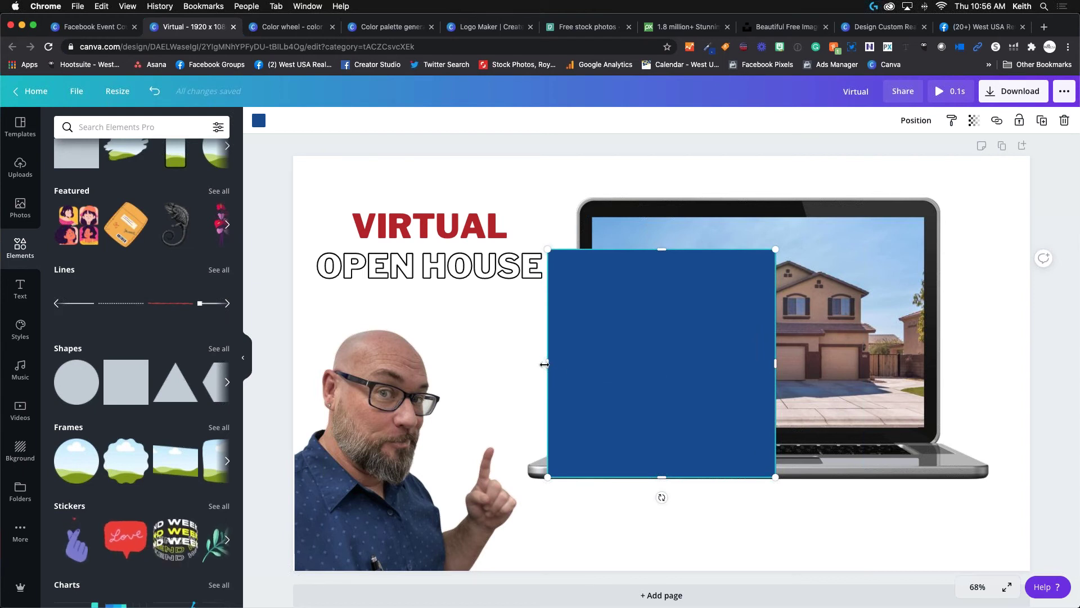
pyautogui.moveTo(476, 370); pyautogui.dragTo(375, 365)
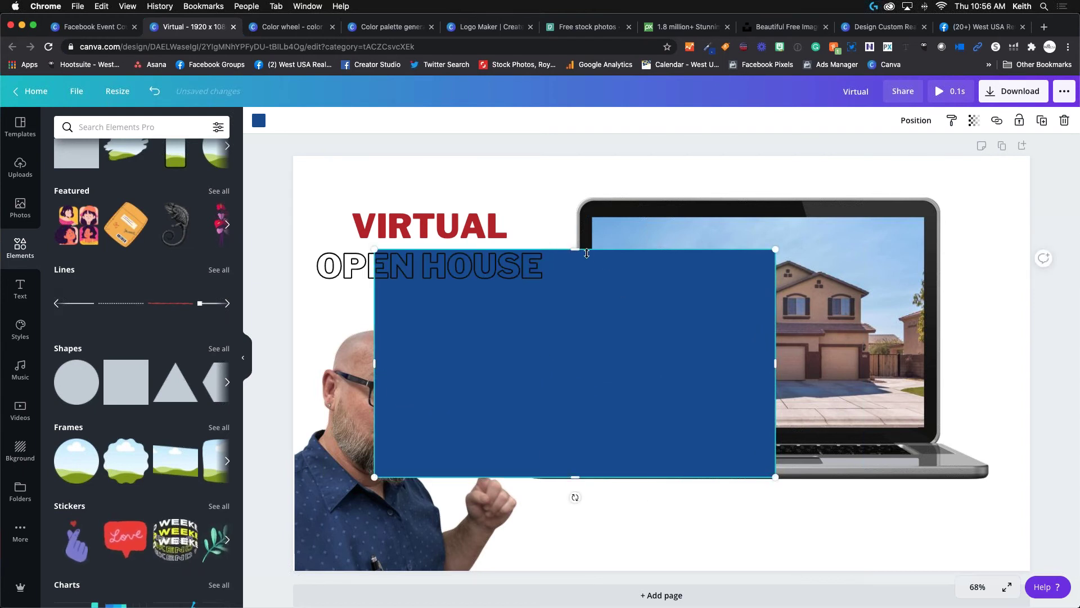
pyautogui.moveTo(577, 252); pyautogui.dragTo(834, 570)
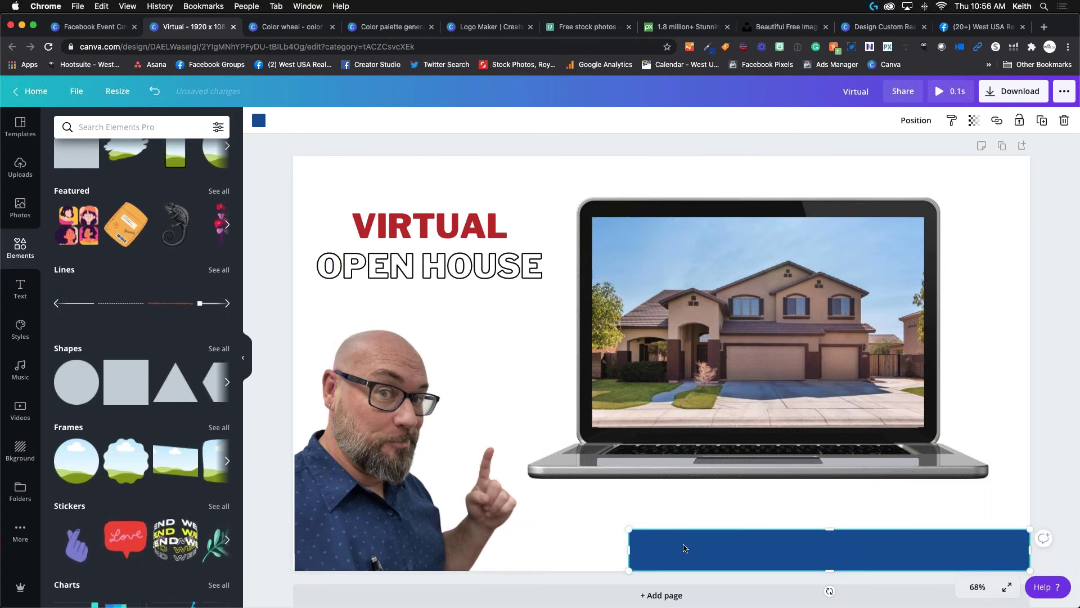
pyautogui.moveTo(627, 549); pyautogui.dragTo(294, 540)
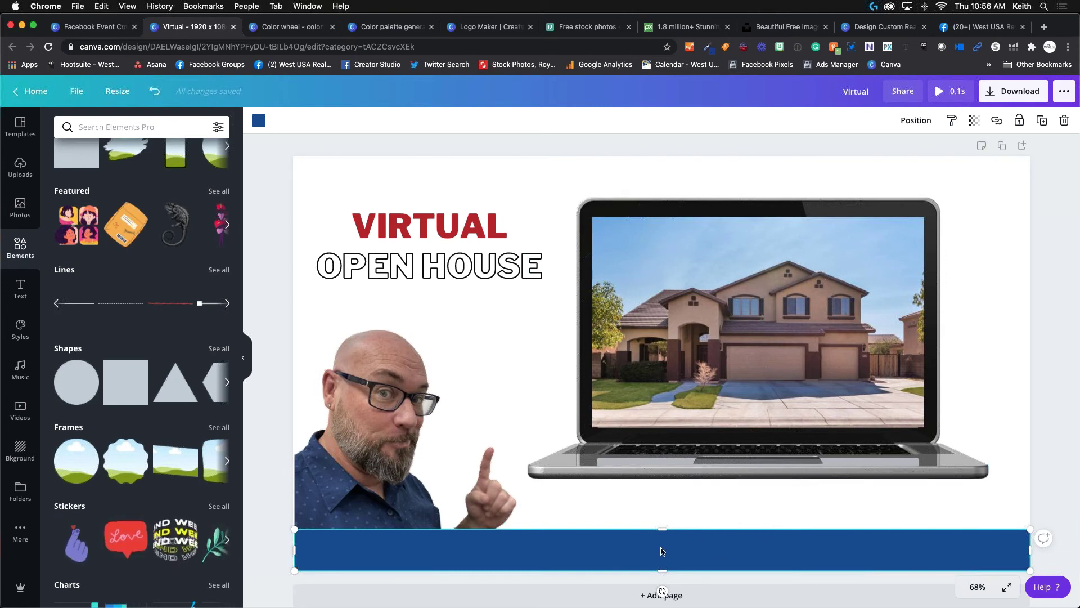
# Send the blue bar backward so it sits behind the presenter cutout.
pyautogui.click(914, 121)
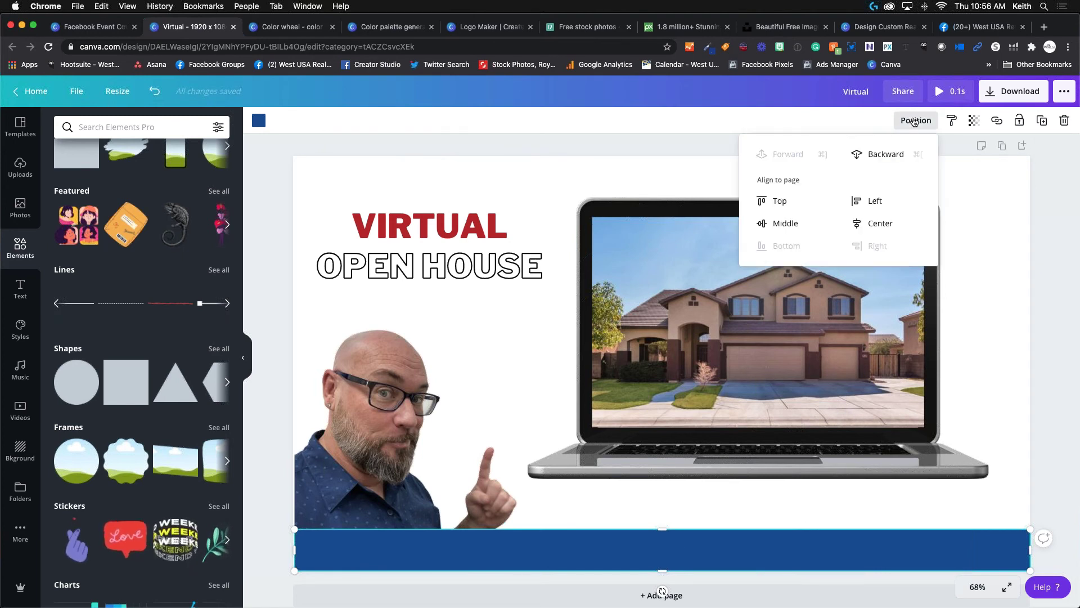
pyautogui.click(887, 154)
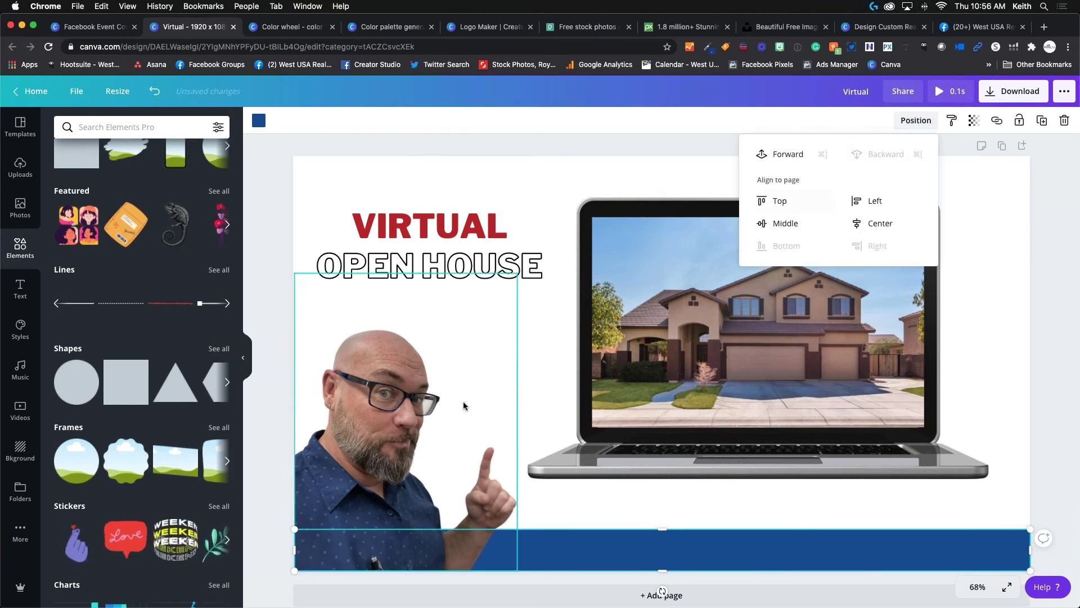
pyautogui.click(473, 385)
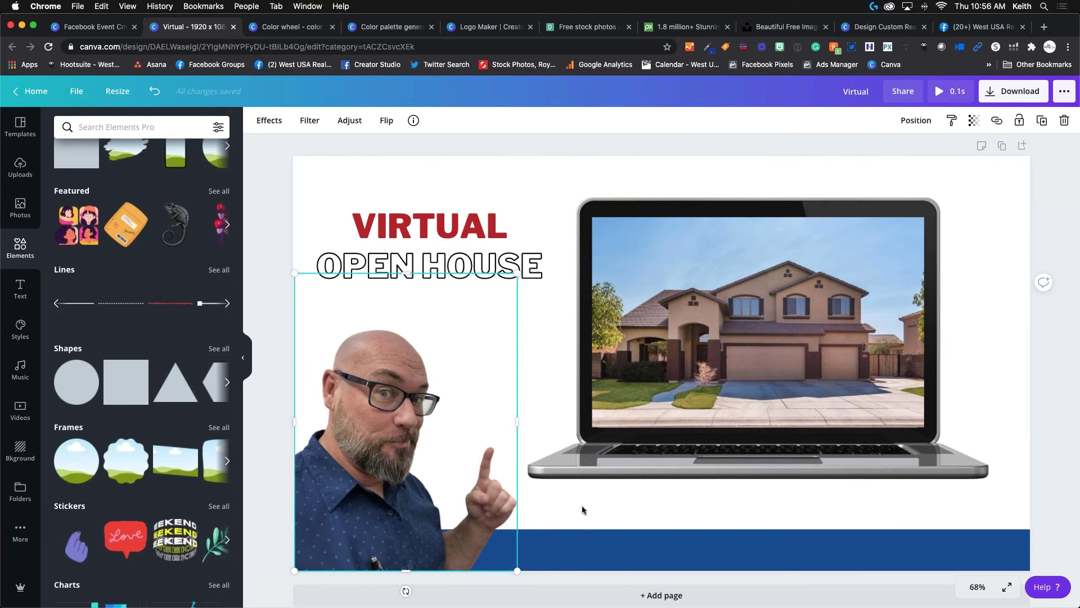
pyautogui.click(599, 508)
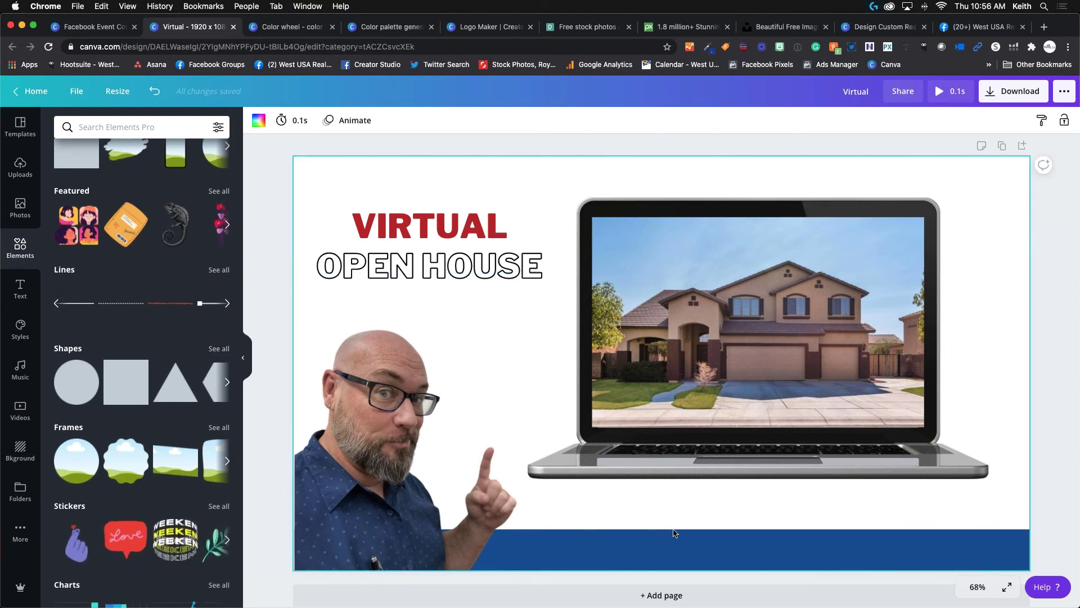
# Make the blue footer bar taller, to about 145 px high.
pyautogui.click(737, 536)
pyautogui.moveTo(662, 521); pyautogui.dragTo(663, 510)
pyautogui.click(670, 491)
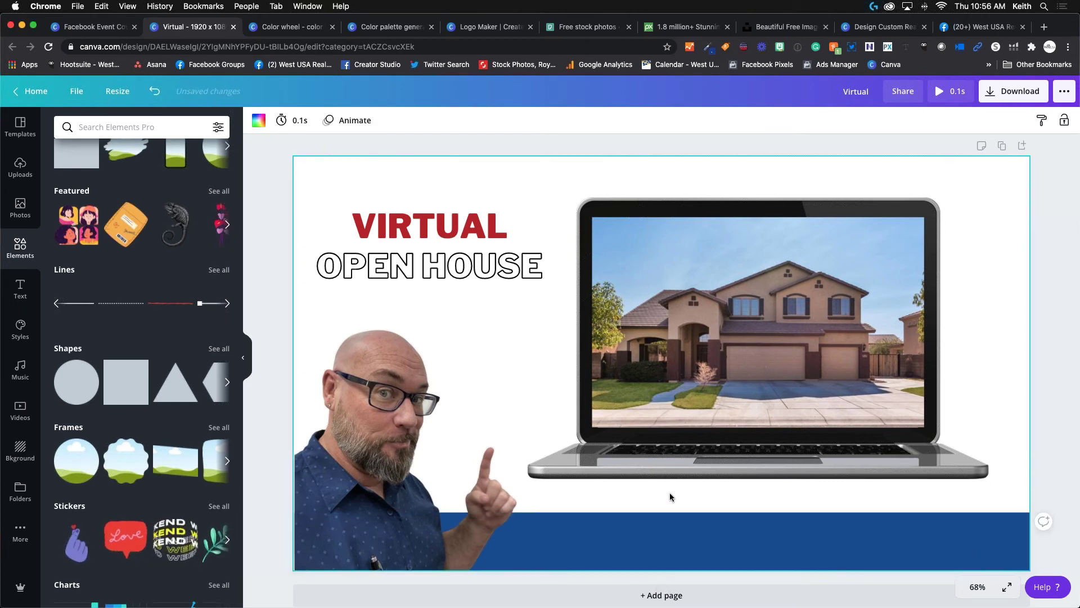
pyautogui.click(663, 531)
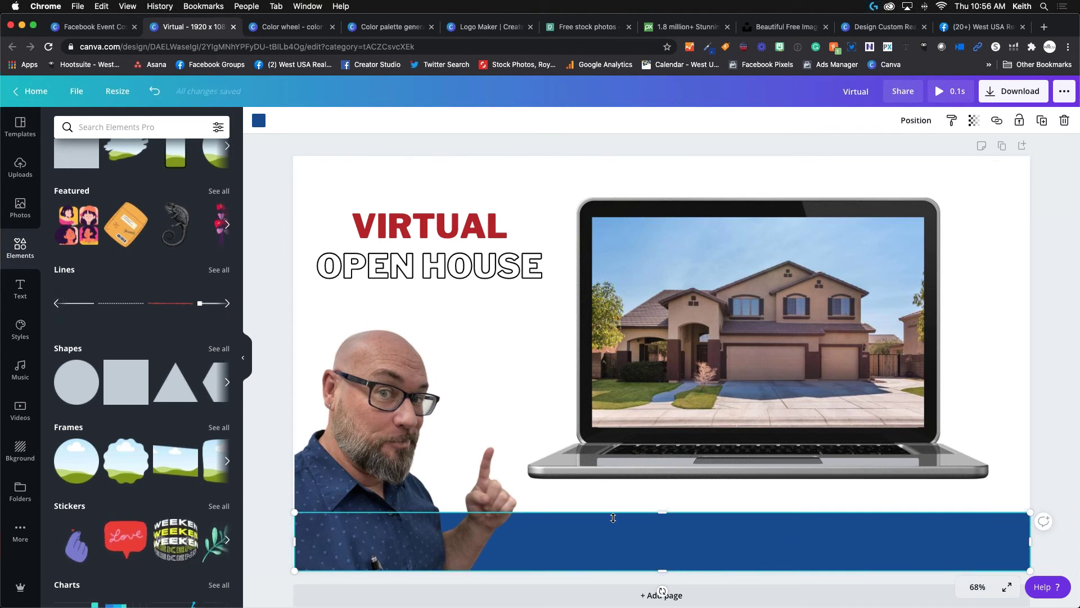
# Recolour the footer bar pale light blue from the Photo Colors palette.
pyautogui.click(259, 121)
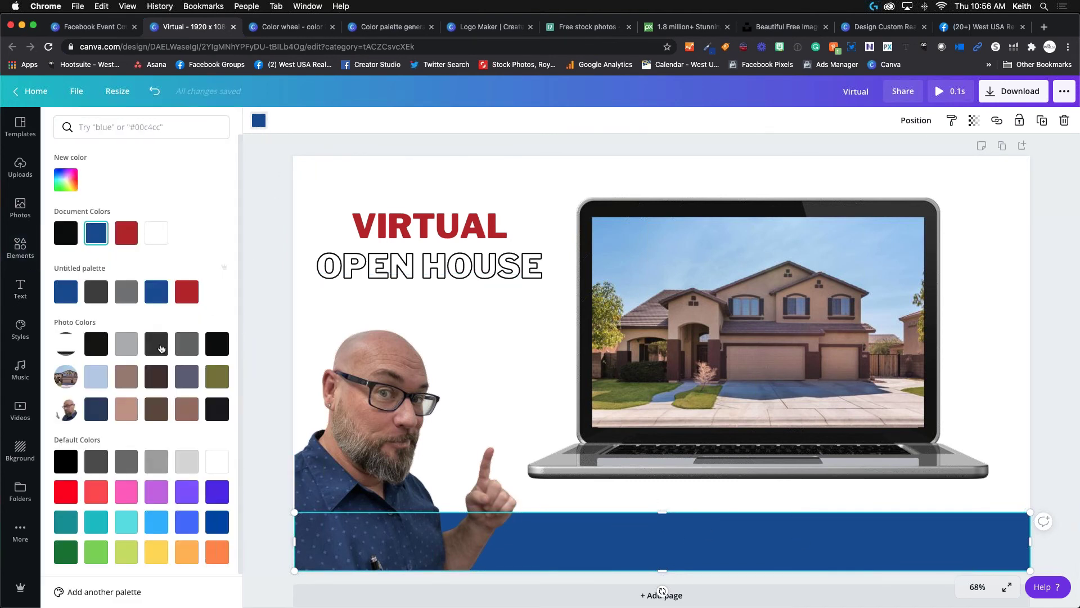
pyautogui.click(126, 296)
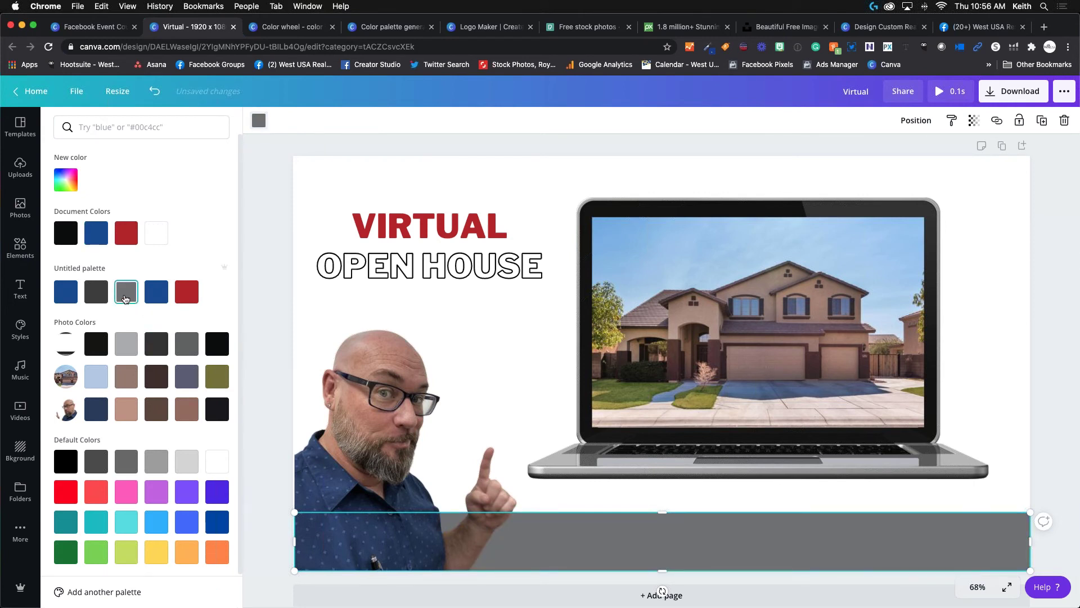
pyautogui.click(97, 376)
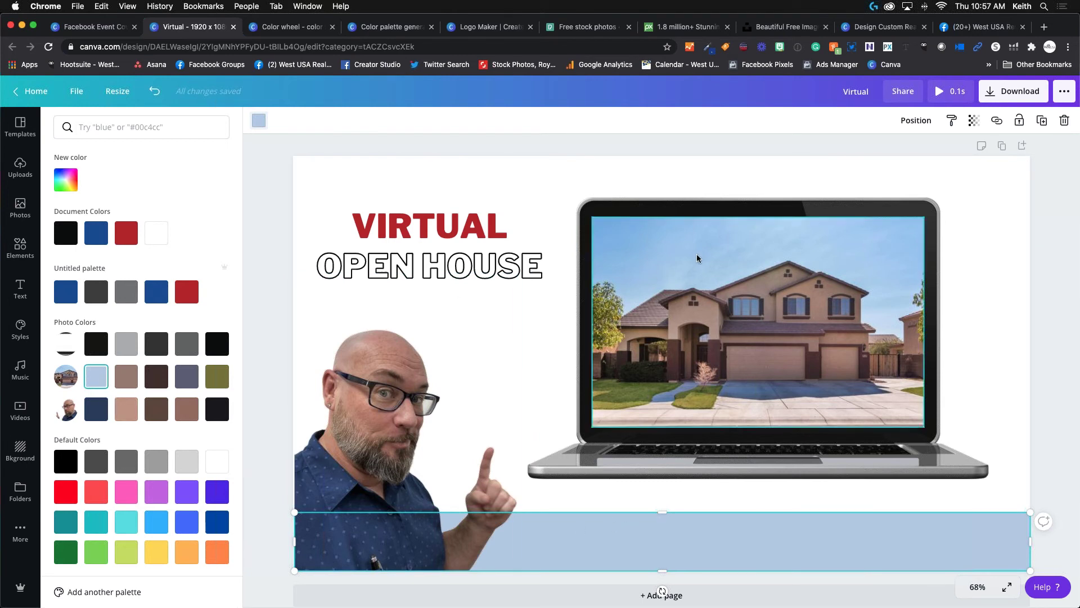
# Group the house photo with the laptop and nudge the group slightly right and down.
pyautogui.click(538, 346)
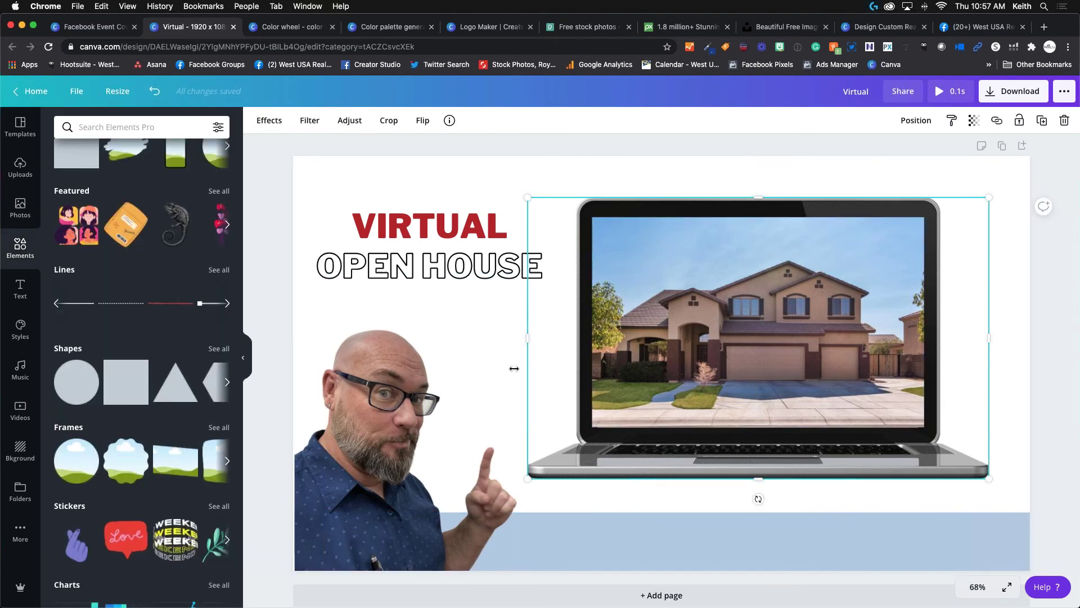
pyautogui.click(491, 403)
pyautogui.click(677, 508)
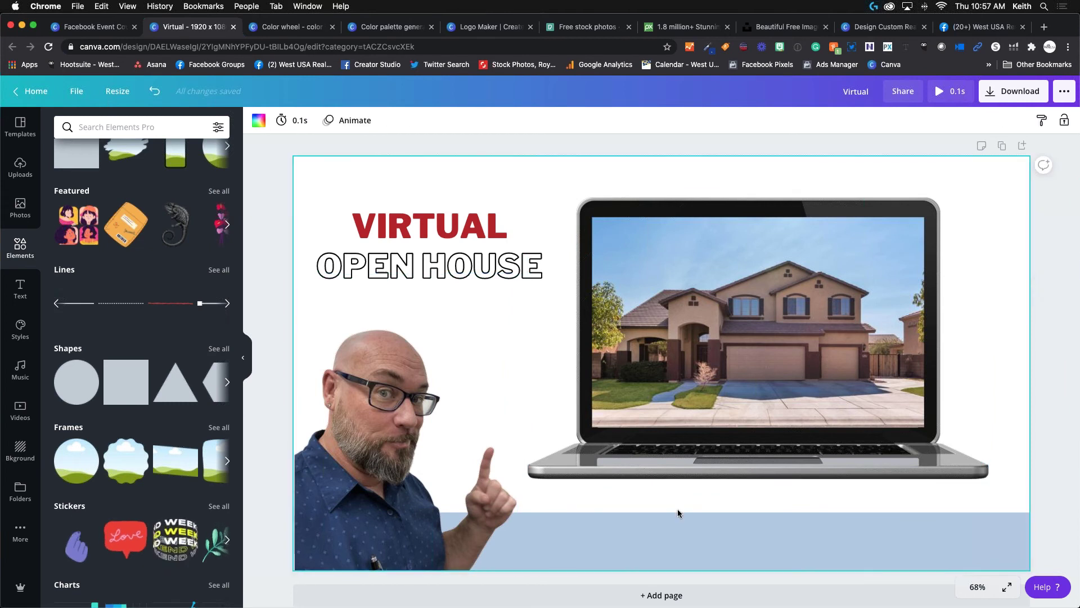
pyautogui.click(724, 398)
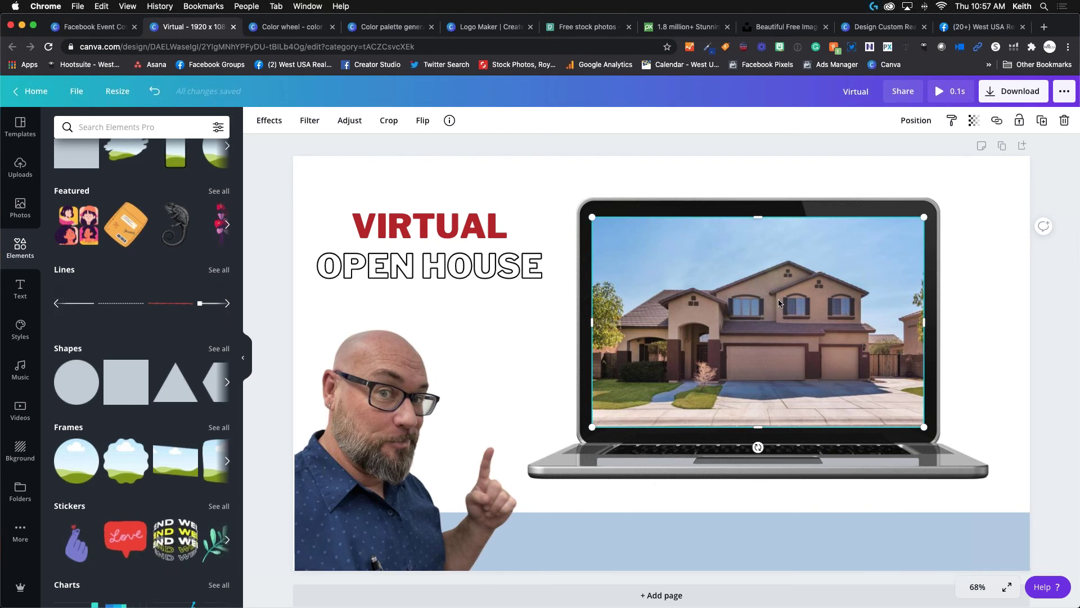
pyautogui.click(825, 210)
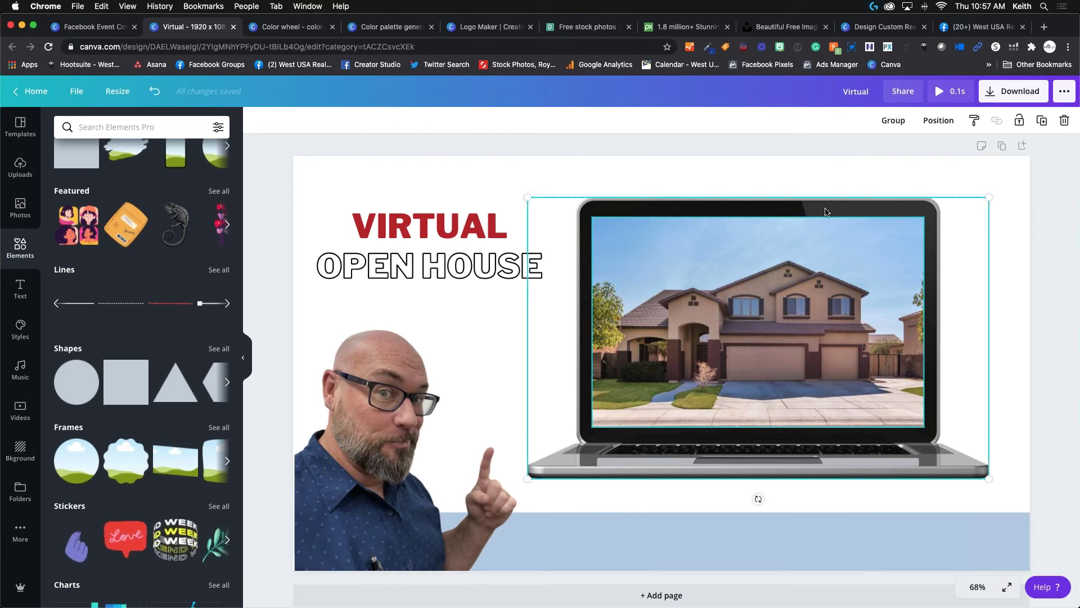
pyautogui.click(888, 122)
pyautogui.moveTo(795, 281); pyautogui.dragTo(820, 298)
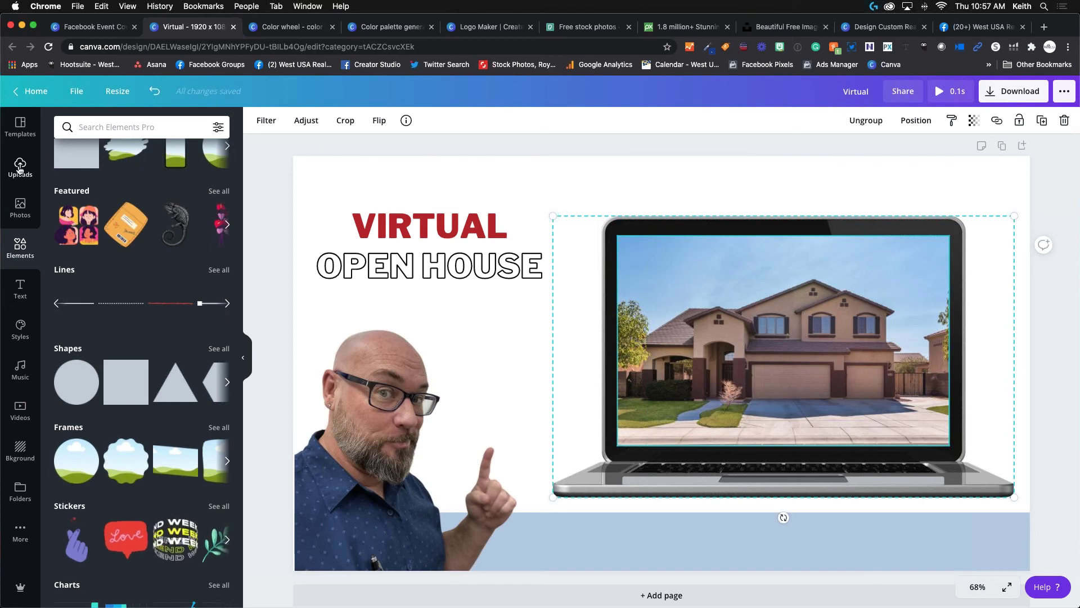
# Scroll through the Uploads images to find the WestUSA logo.
pyautogui.click(19, 167)
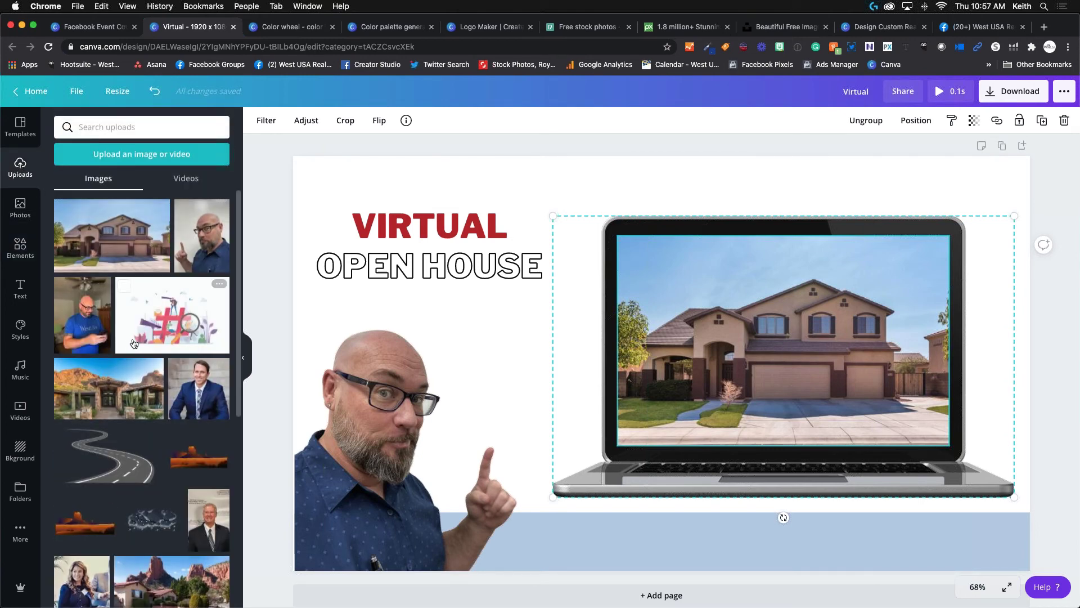
pyautogui.scroll(-6, 133, 343)
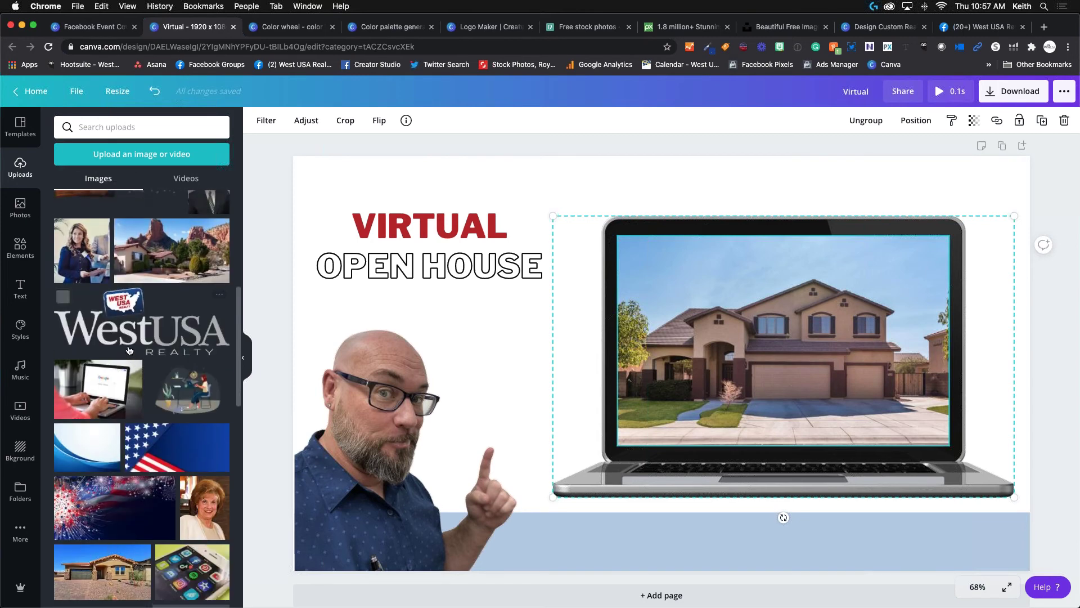
pyautogui.scroll(-10, 128, 349)
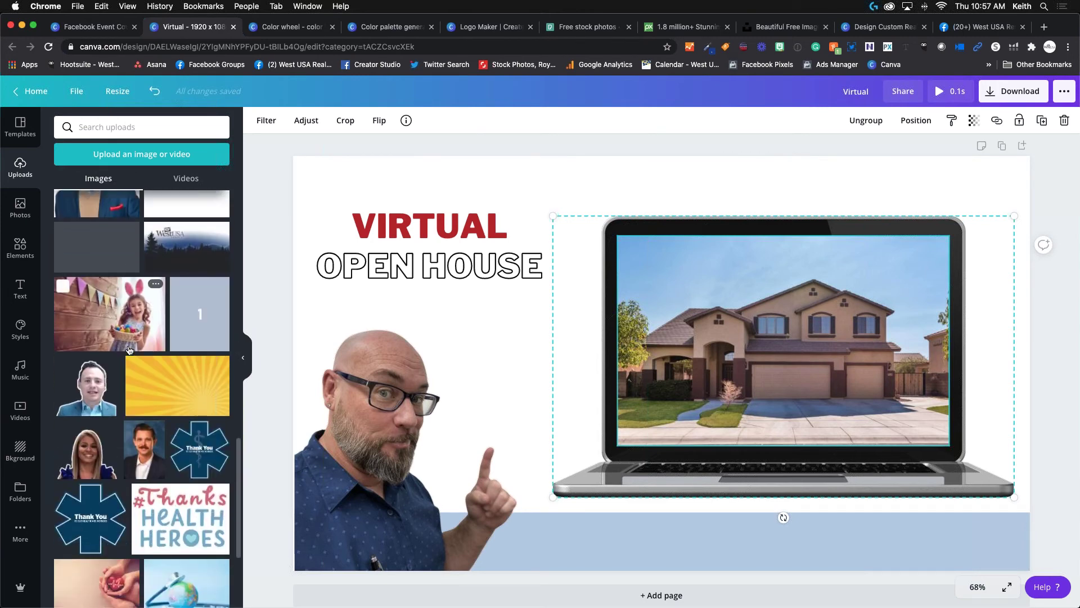
pyautogui.scroll(-10, 129, 349)
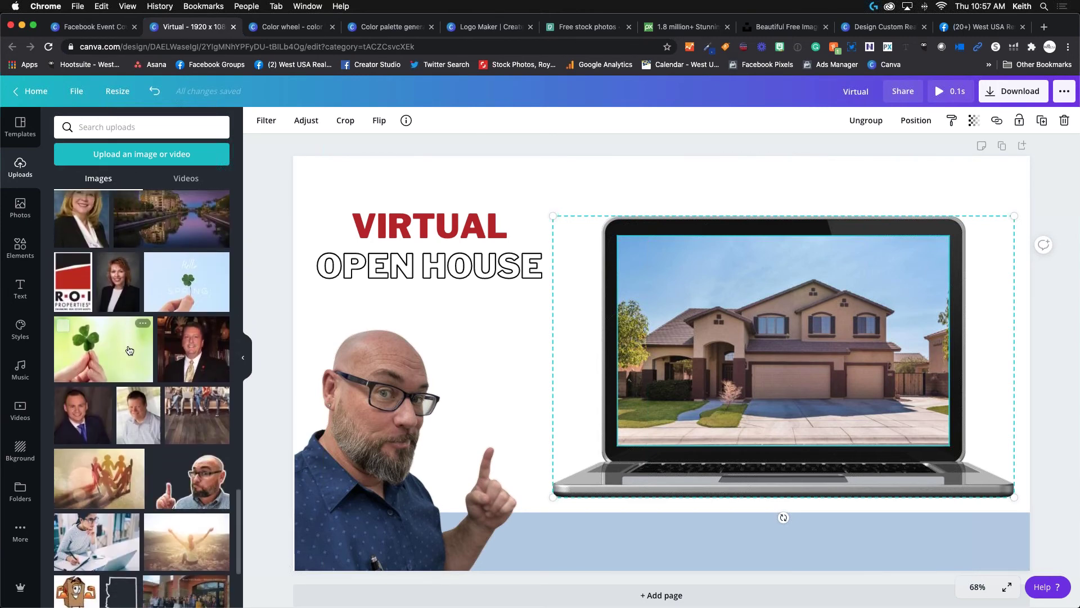
pyautogui.scroll(-5, 128, 349)
pyautogui.scroll(5, 175, 395)
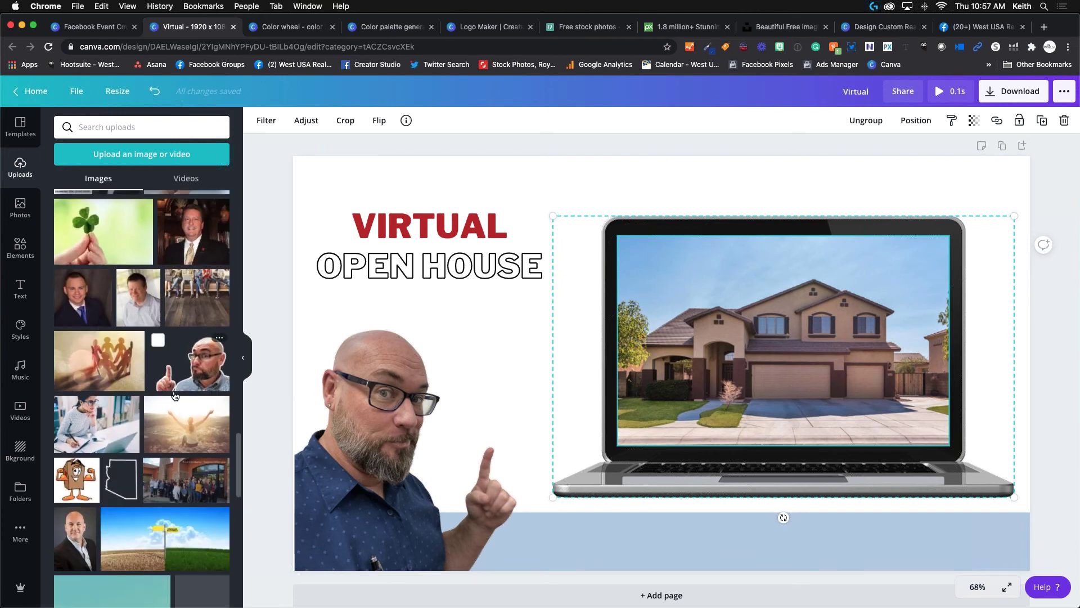
pyautogui.scroll(-10, 173, 377)
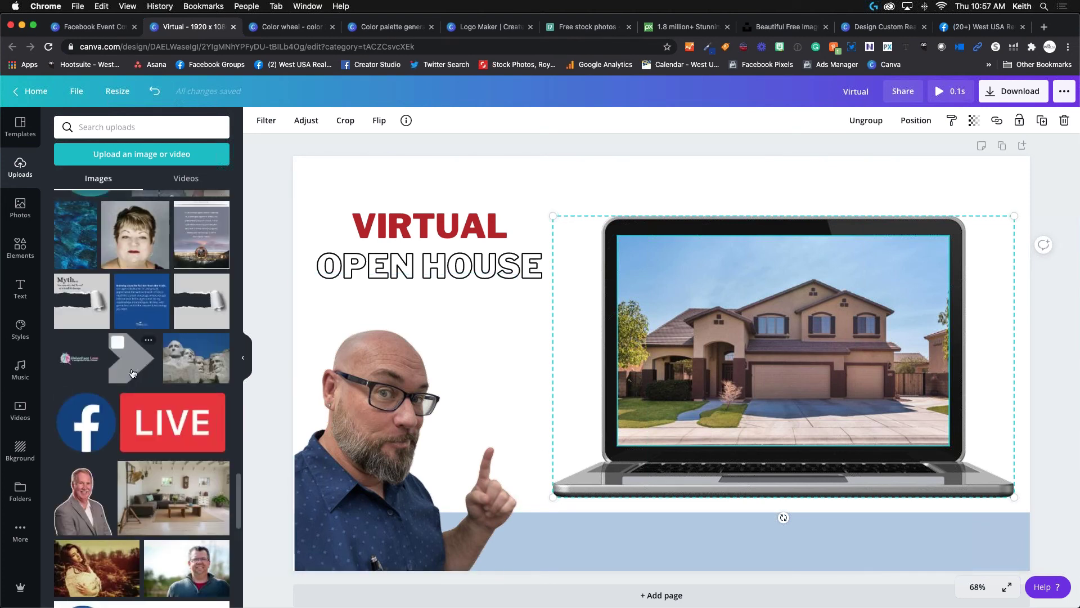
pyautogui.scroll(-3, 132, 373)
pyautogui.scroll(-10, 137, 372)
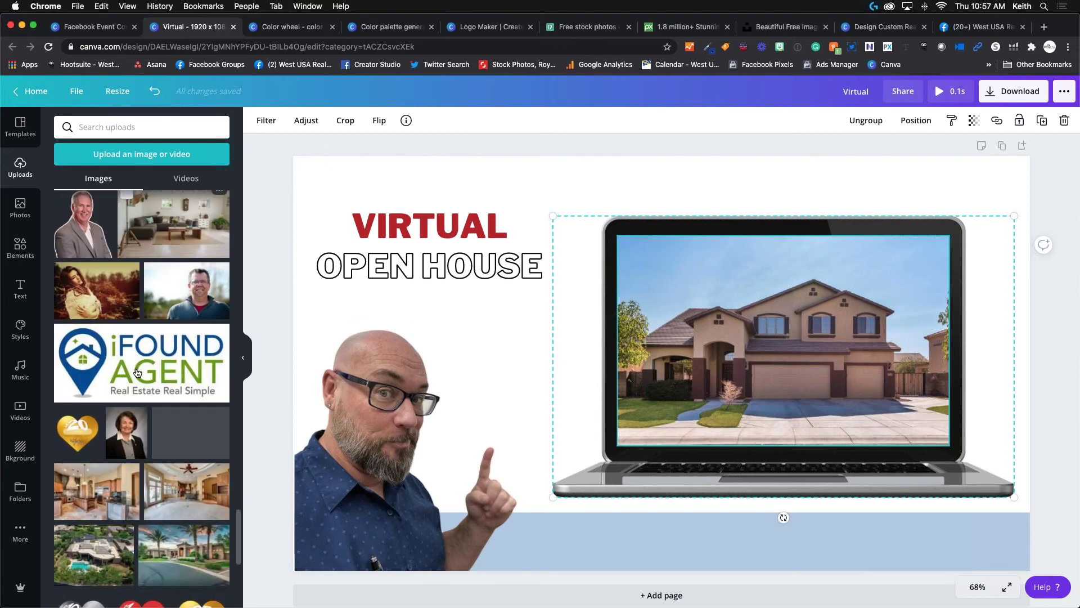
pyautogui.scroll(-15, 137, 372)
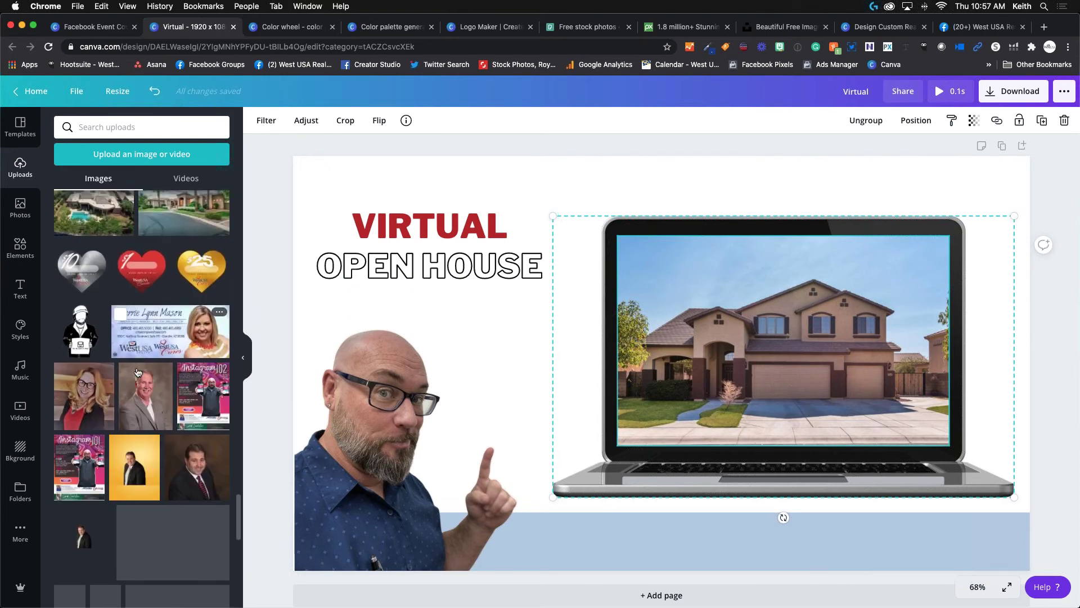
pyautogui.scroll(-3, 137, 372)
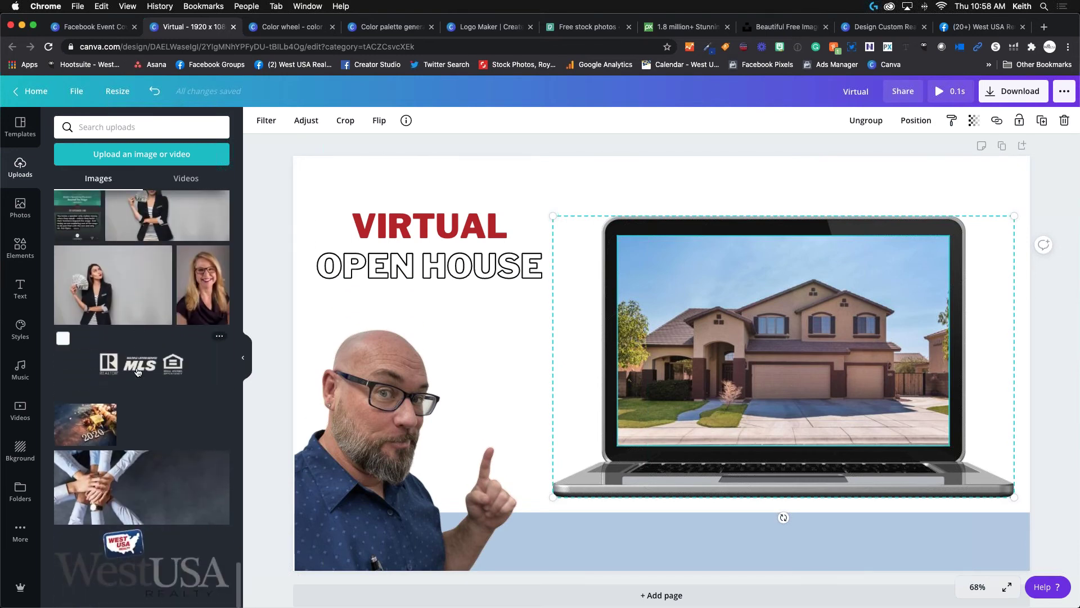
# Add the WestUSA logo, shrink it, and place it at the bottom-right of the footer.
pyautogui.click(141, 579)
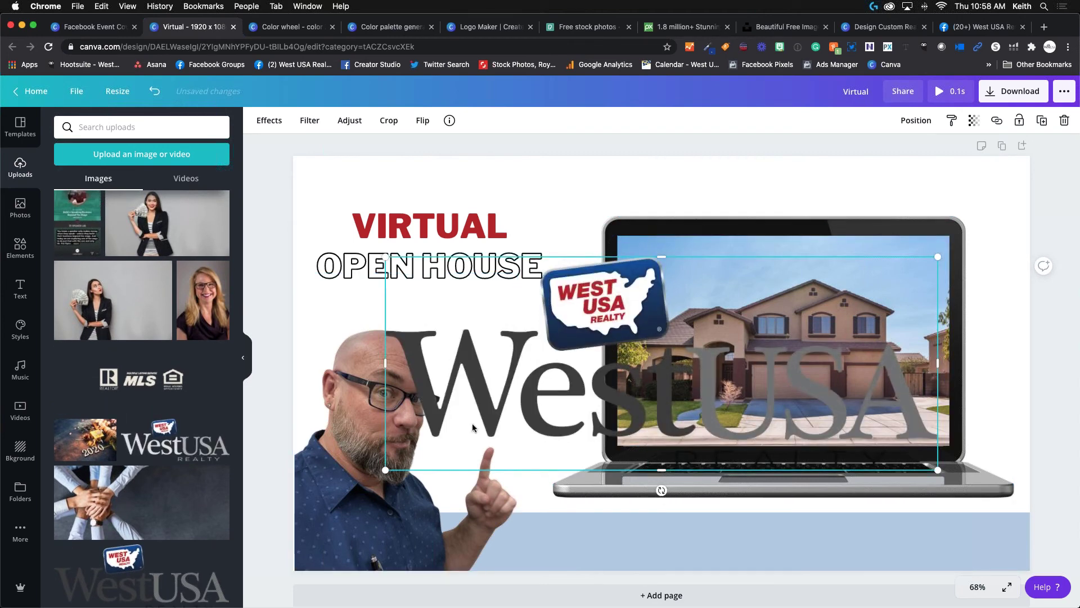
pyautogui.moveTo(386, 470); pyautogui.dragTo(934, 519)
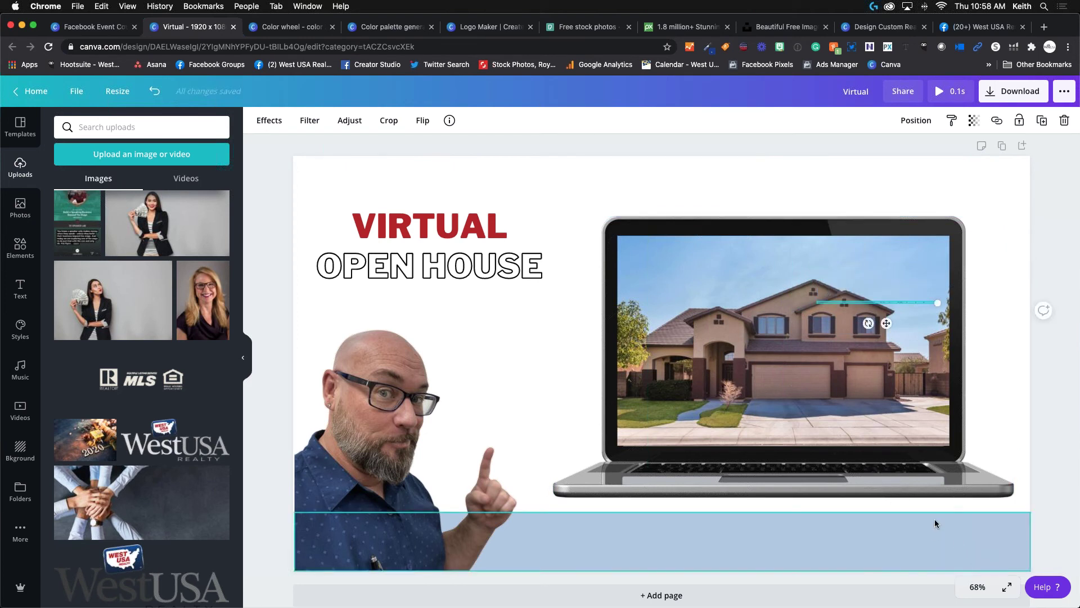
pyautogui.press('super+z')
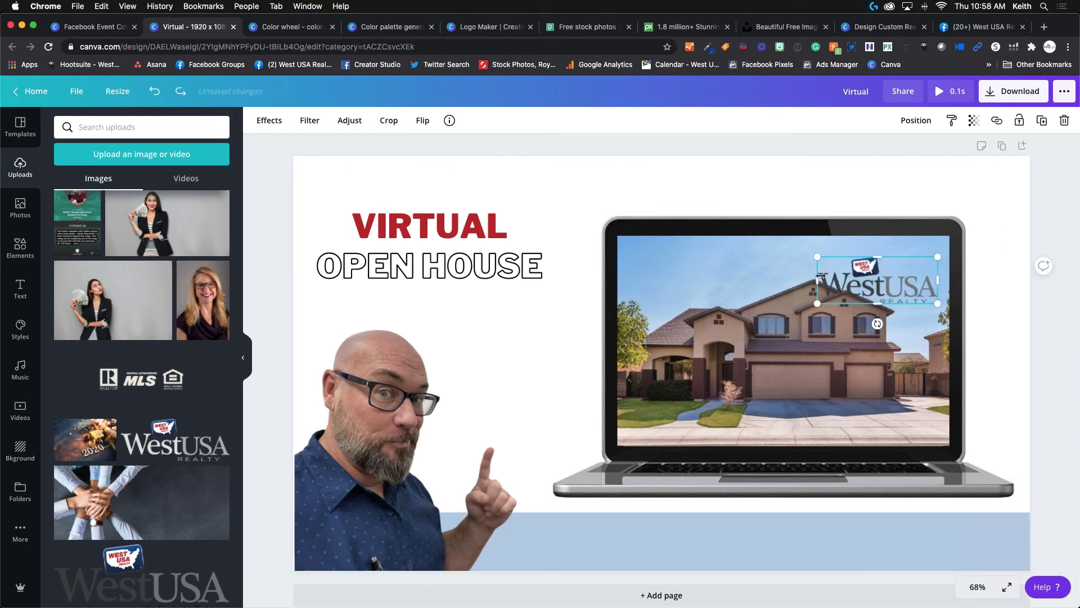
pyautogui.moveTo(862, 276); pyautogui.dragTo(947, 527)
pyautogui.click(871, 553)
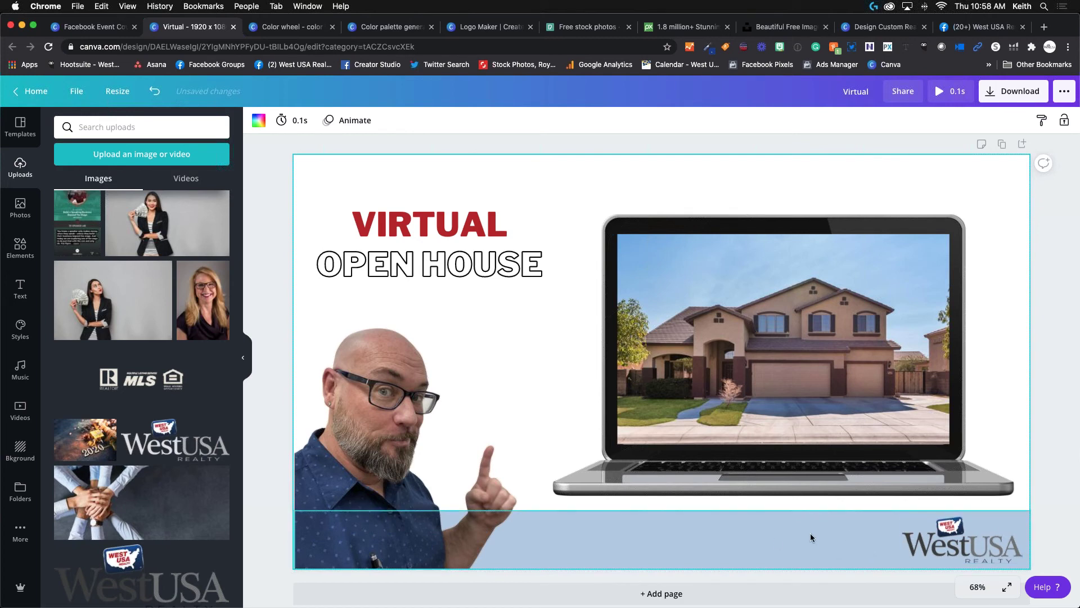
pyautogui.click(21, 286)
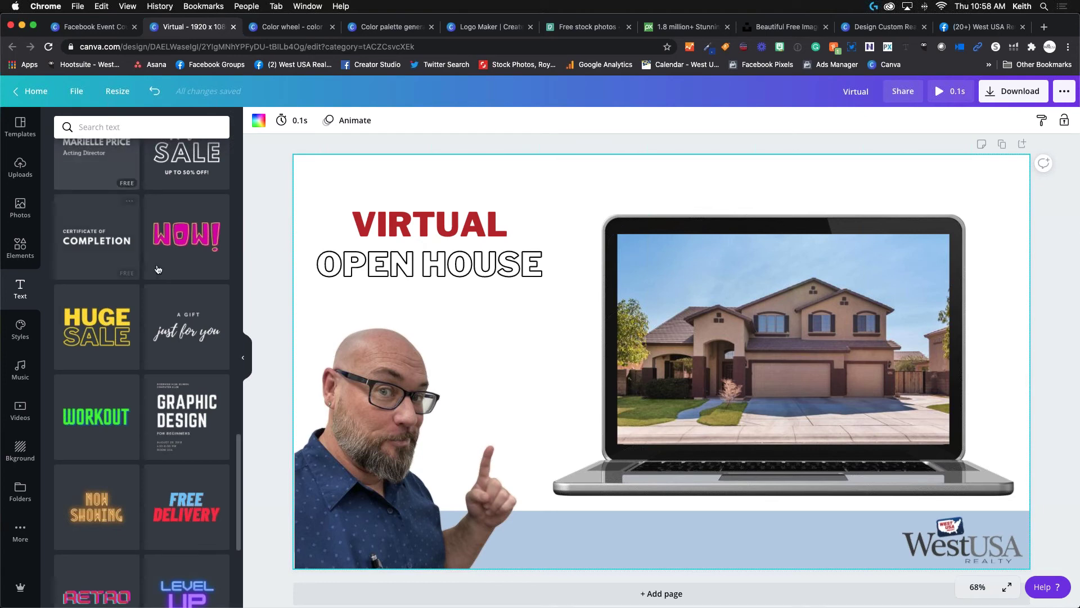
# Add a grey subheading with the contact phone number in the footer, left of the logo.
pyautogui.scroll(-5, 159, 270)
pyautogui.scroll(5, 159, 270)
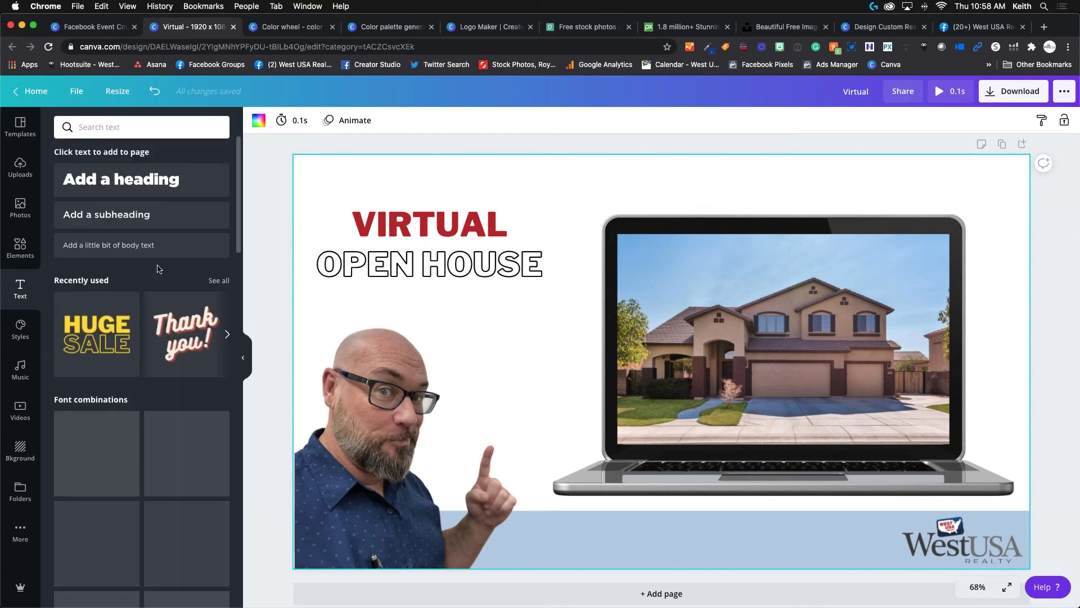
pyautogui.click(129, 218)
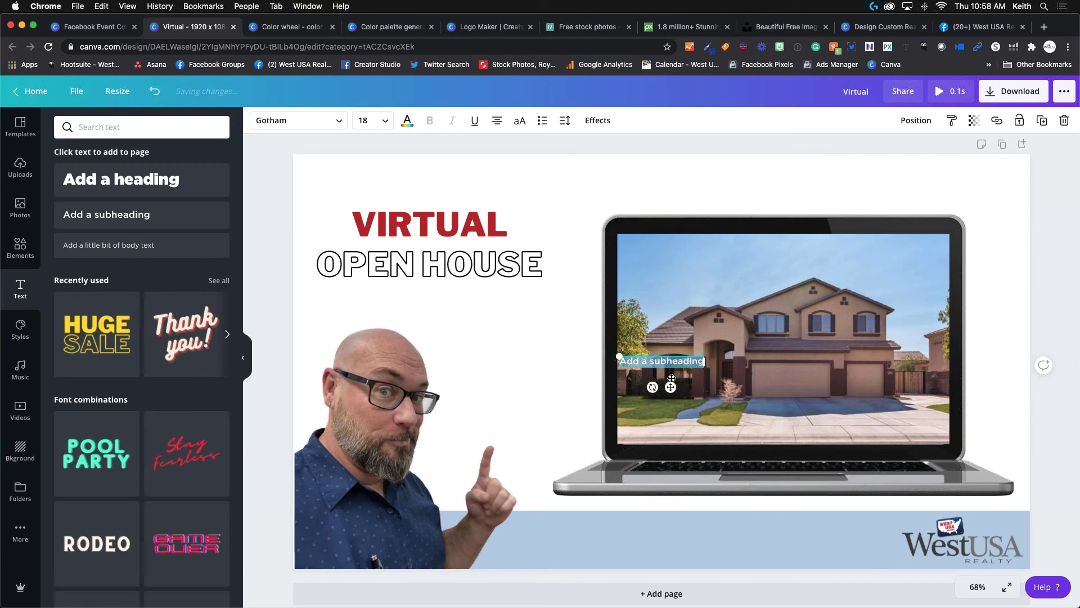
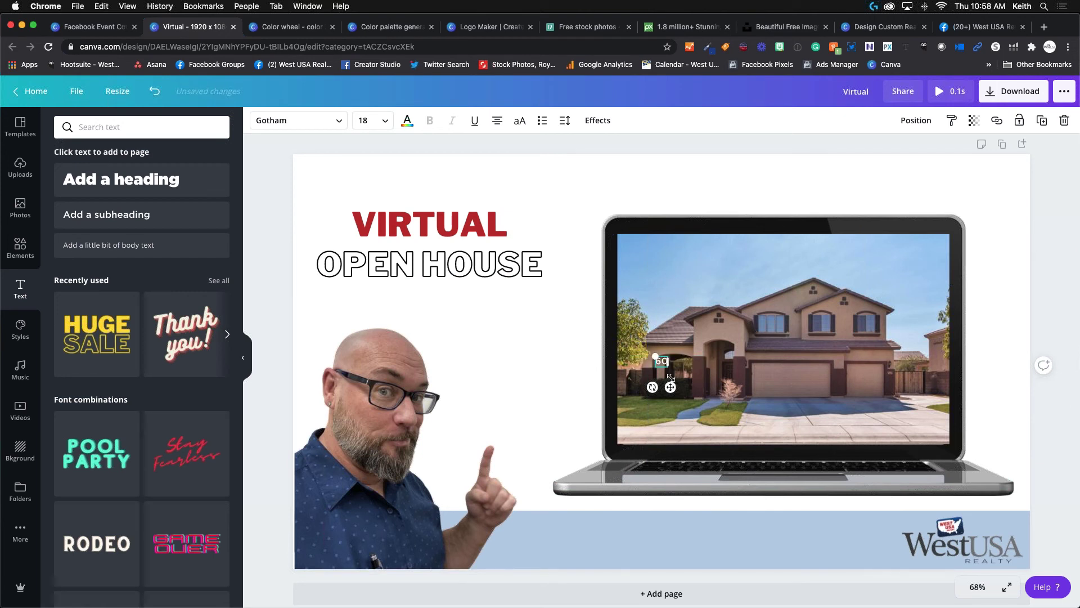
pyautogui.scroll(-1, 671, 378)
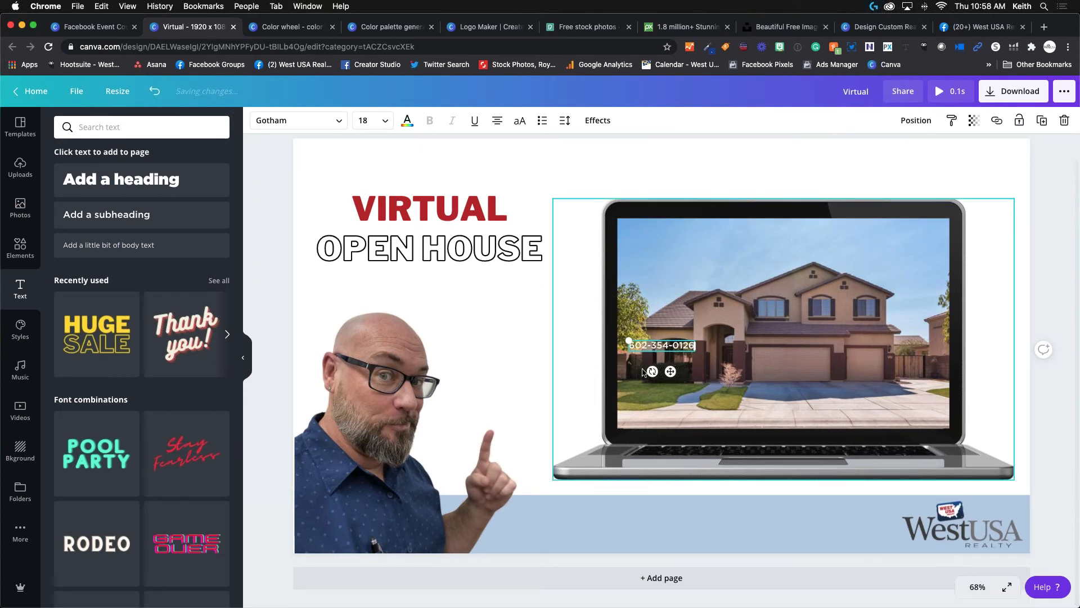
pyautogui.moveTo(671, 371); pyautogui.dragTo(844, 522)
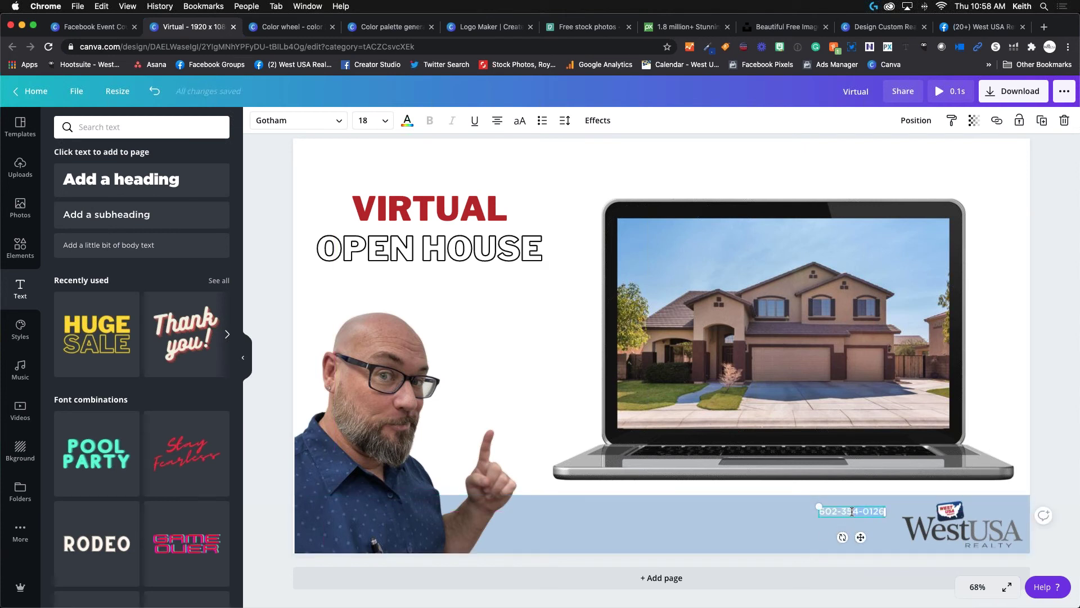
pyautogui.click(408, 120)
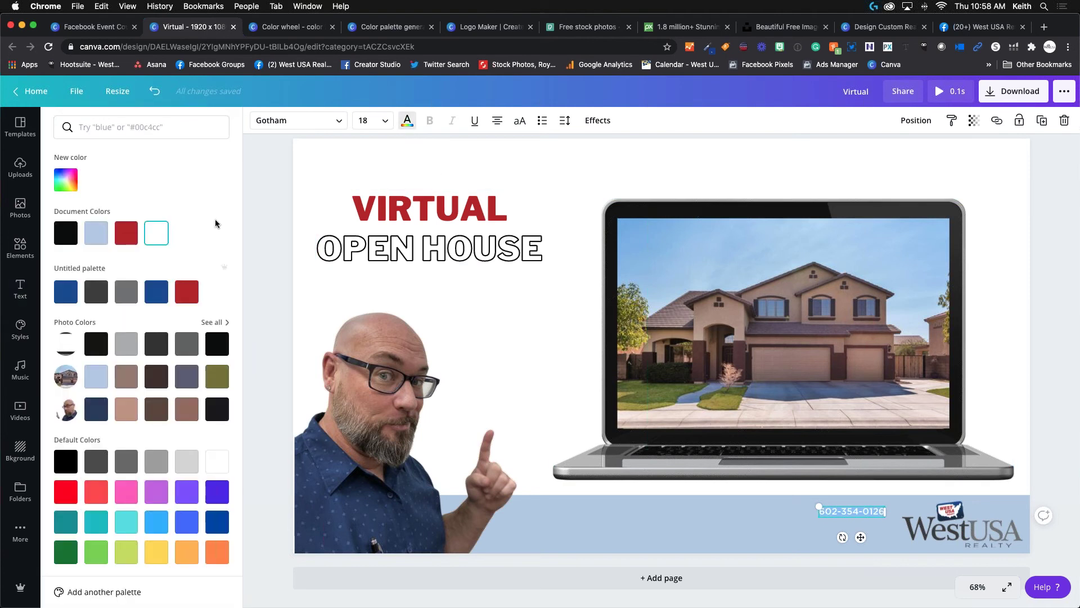
pyautogui.click(128, 299)
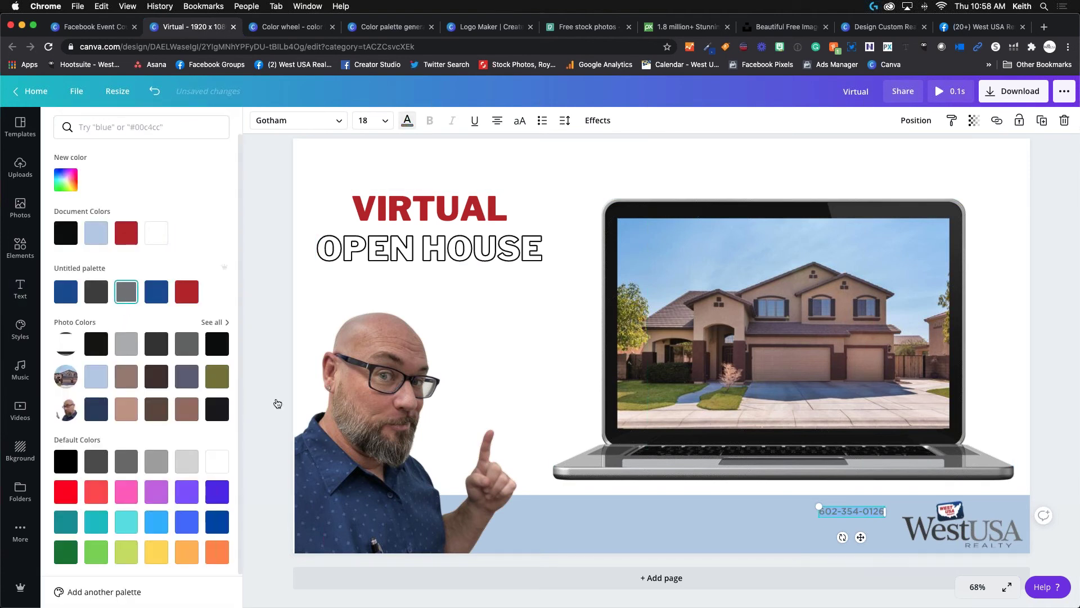
pyautogui.click(797, 519)
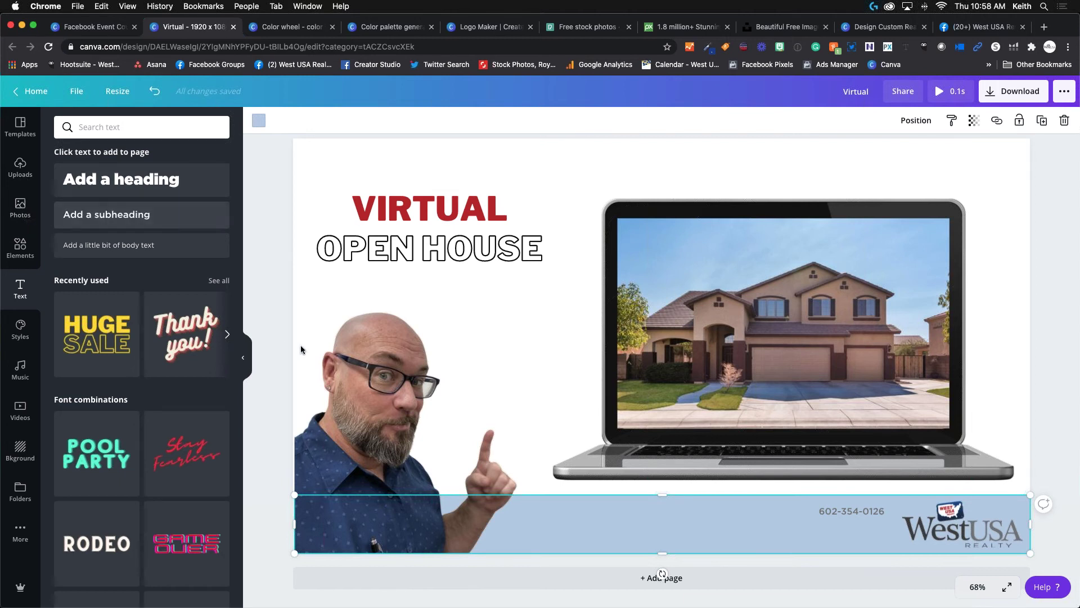
# Add the contact e-mail address as grey text beneath the phone number in the footer.
pyautogui.click(182, 219)
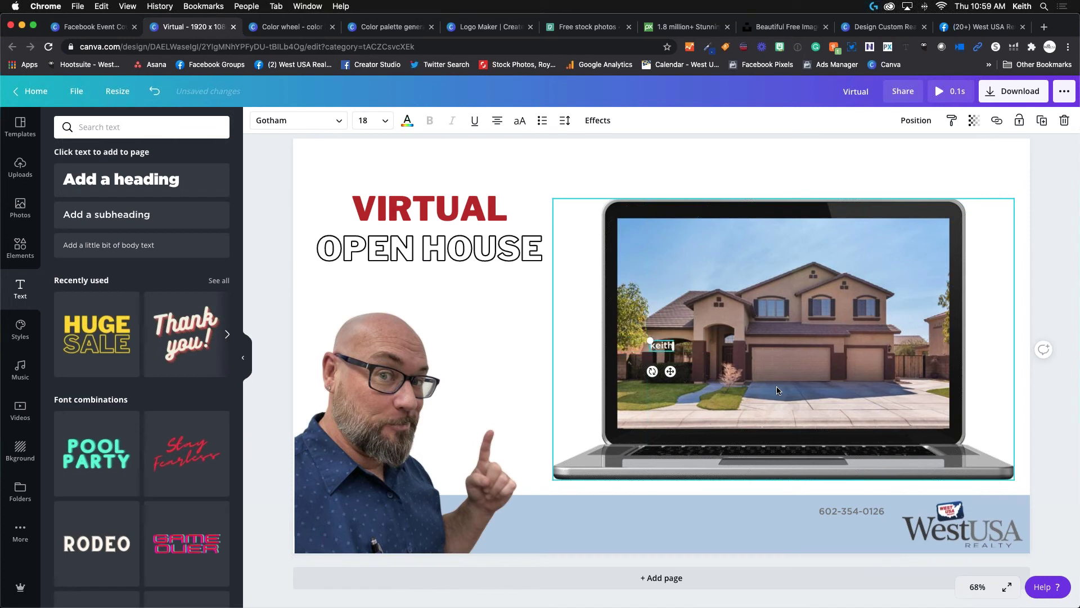
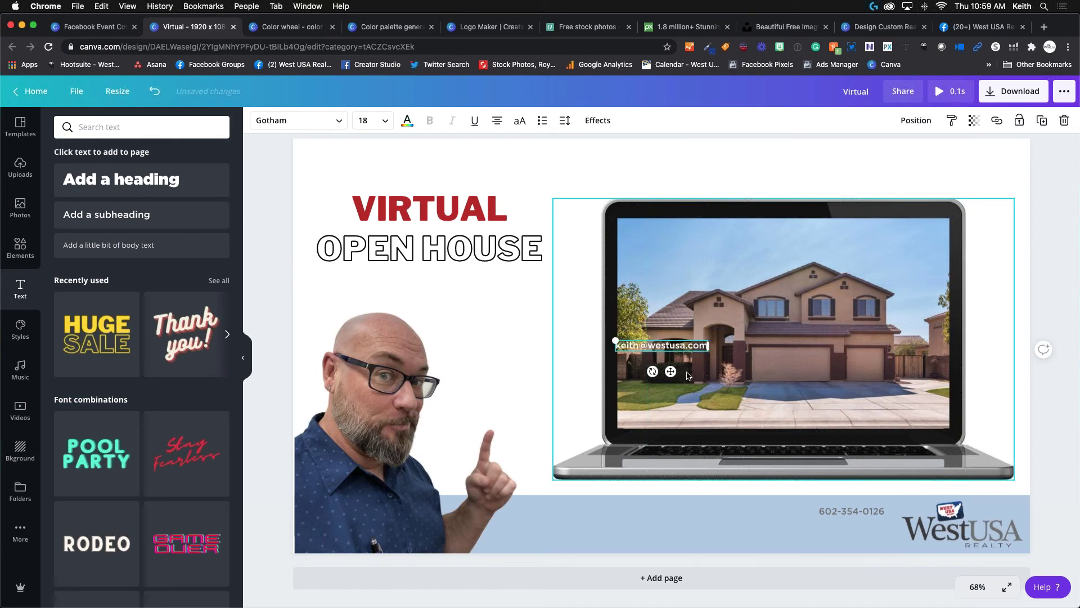
pyautogui.moveTo(671, 372); pyautogui.dragTo(854, 554)
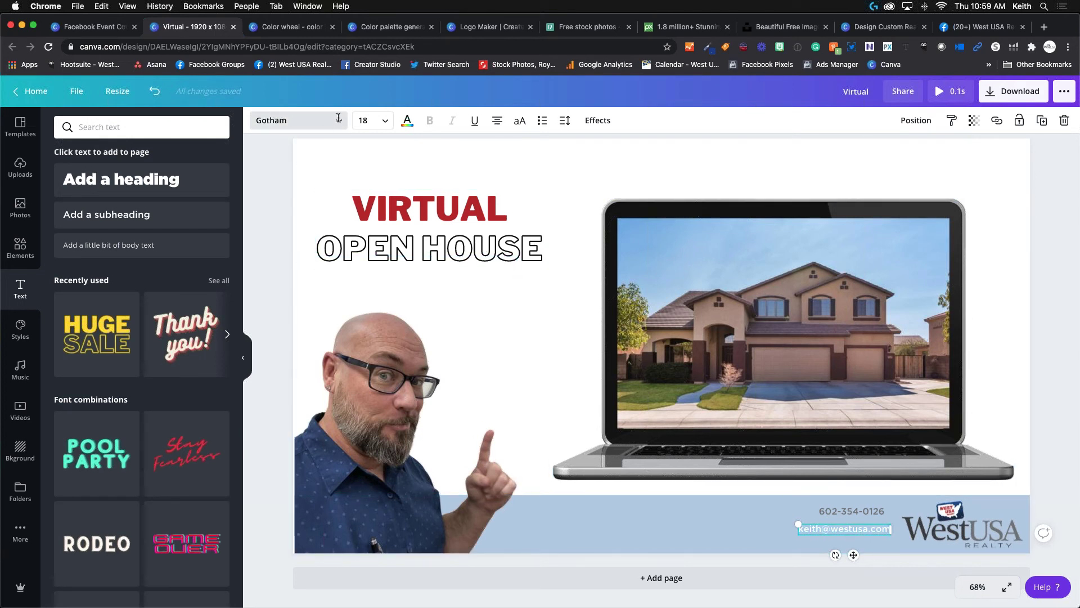
pyautogui.click(407, 120)
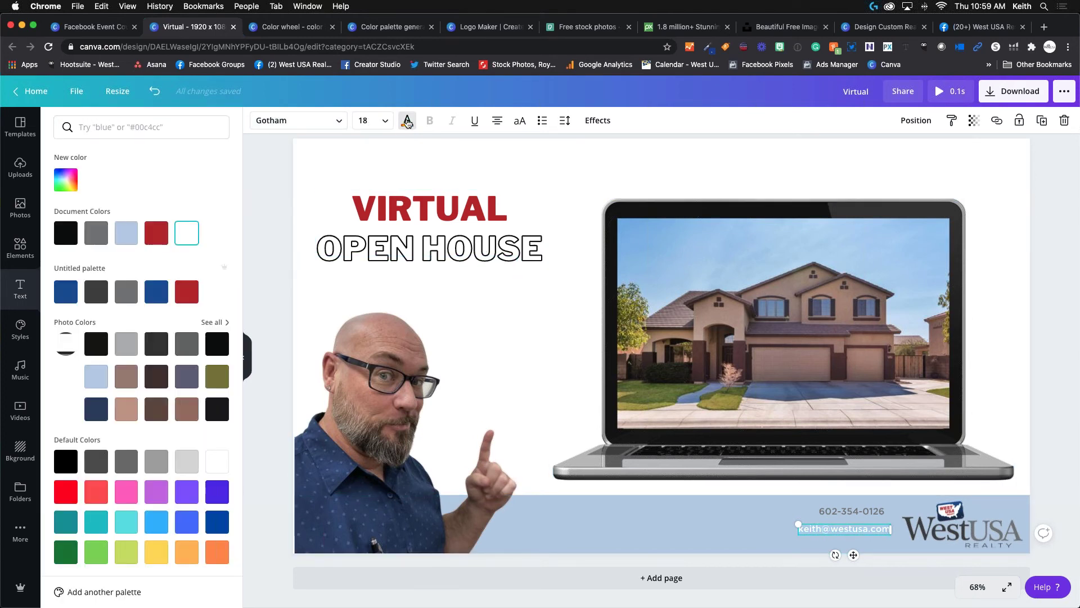
pyautogui.click(130, 297)
# Align the phone number with the e-mail line and group the two contact lines.
pyautogui.moveTo(835, 509); pyautogui.dragTo(842, 533)
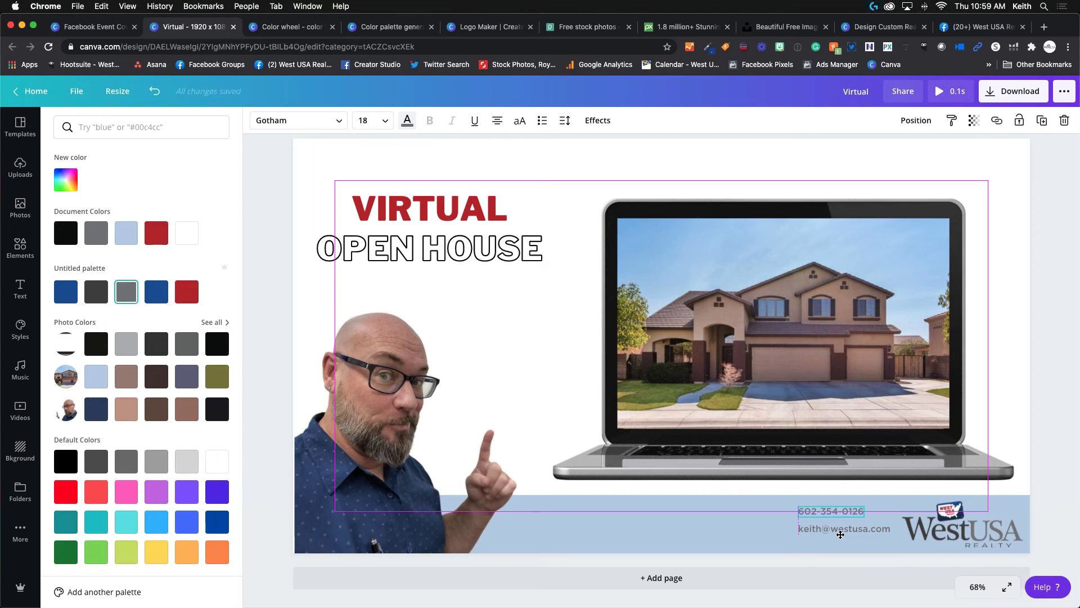
pyautogui.moveTo(841, 534); pyautogui.dragTo(841, 535)
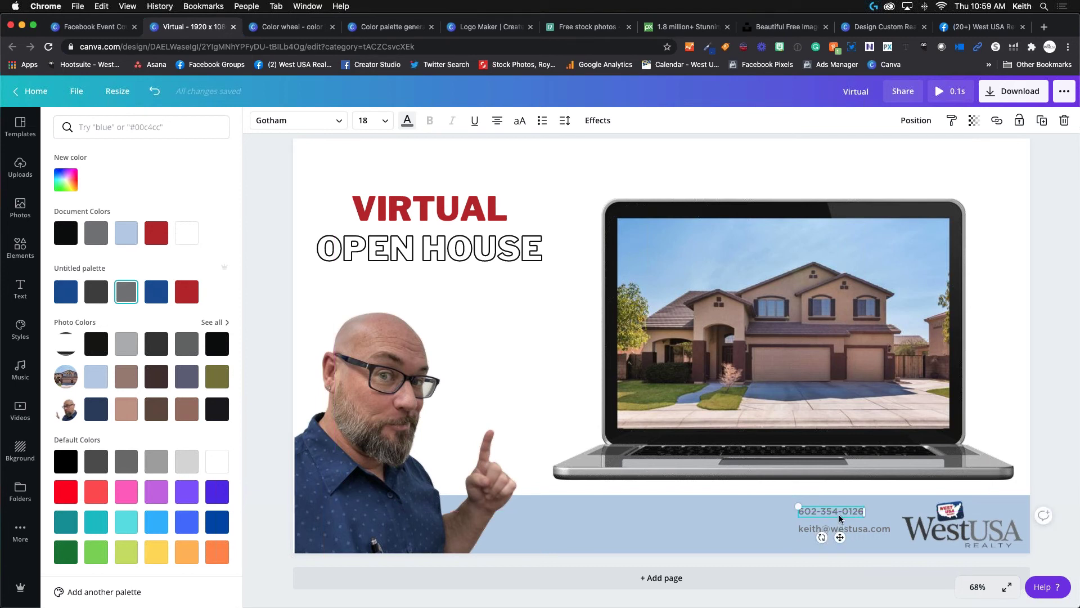
pyautogui.moveTo(840, 536); pyautogui.dragTo(841, 530)
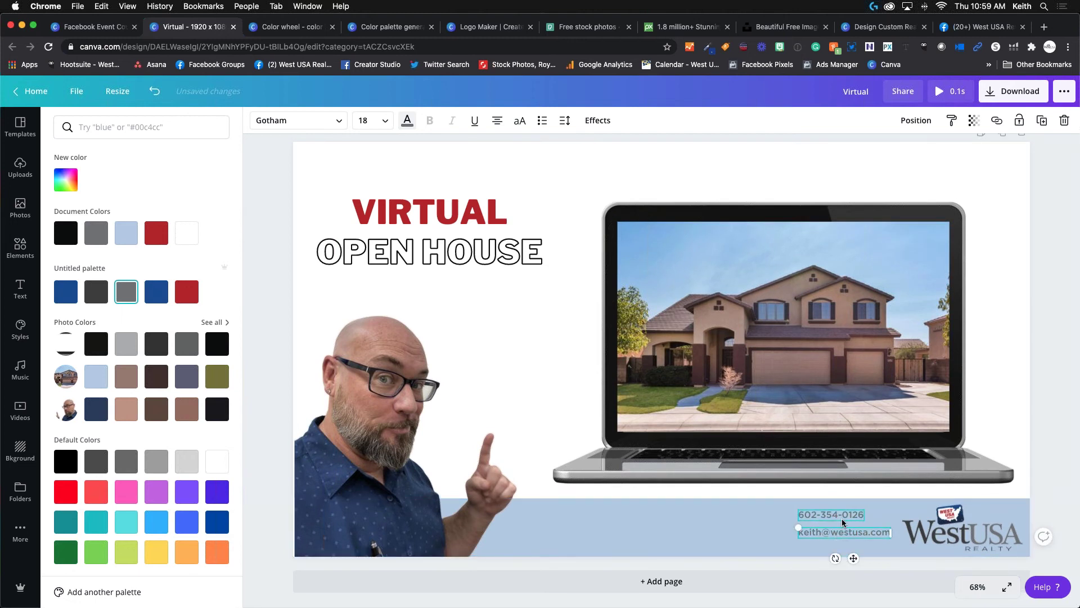
pyautogui.click(842, 520)
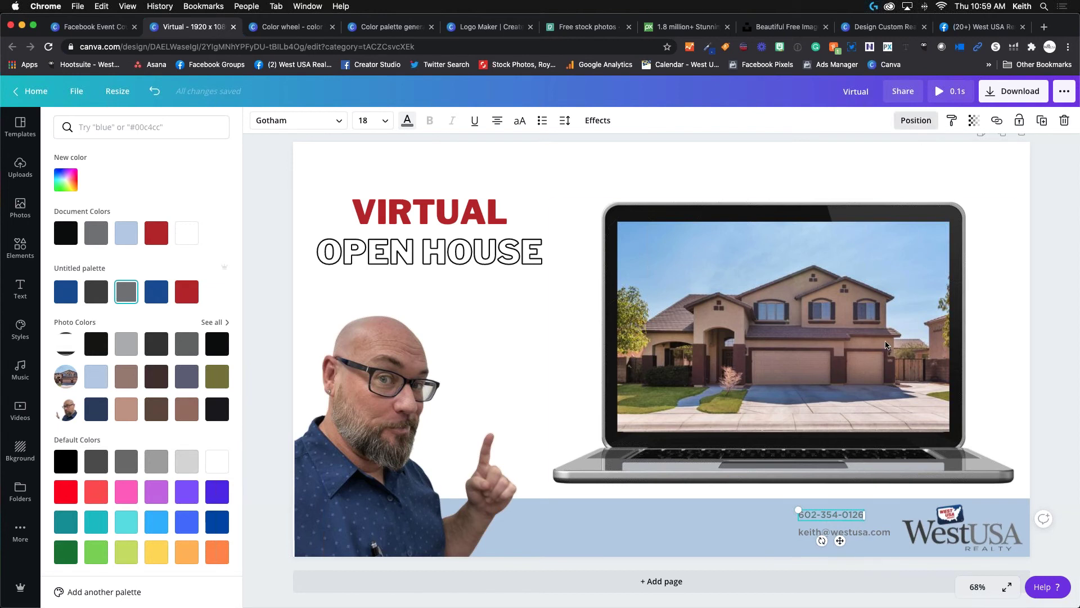
pyautogui.click(758, 527)
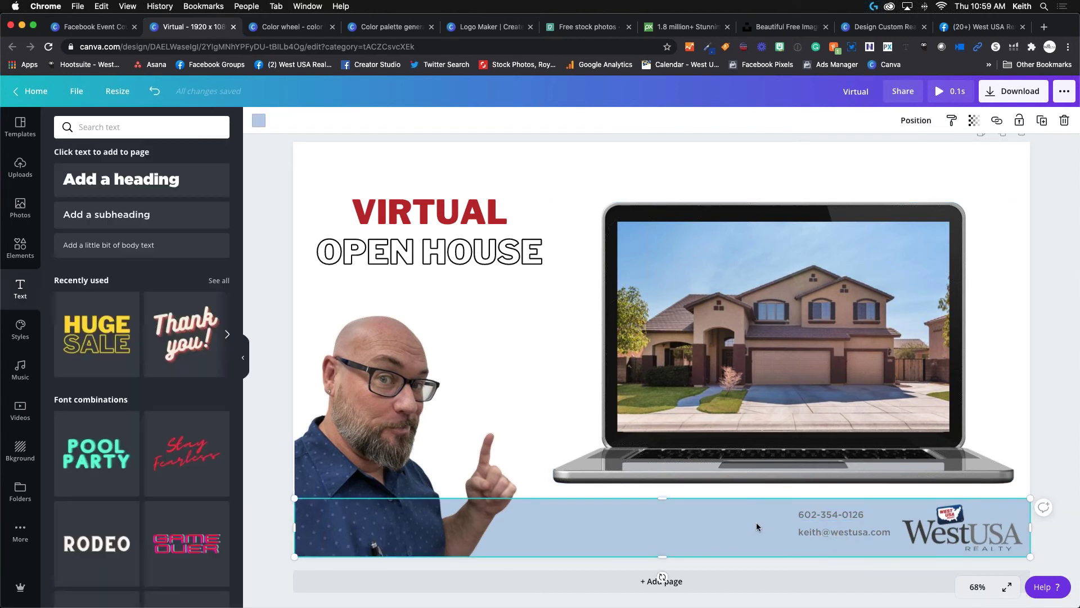
pyautogui.click(835, 516)
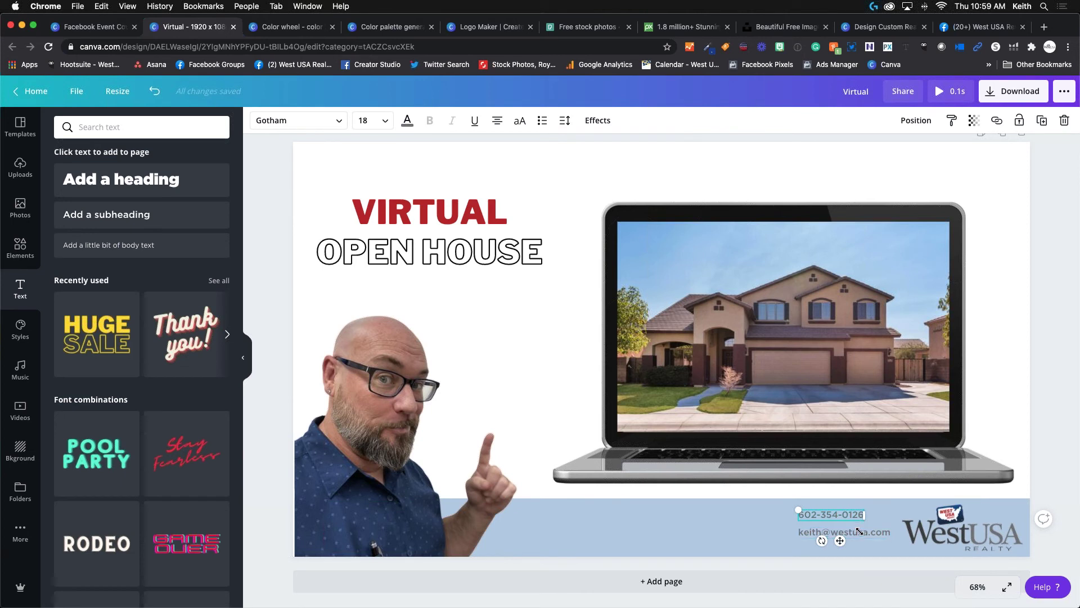
pyautogui.keyDown('shift'); pyautogui.click(857, 536); pyautogui.keyUp('shift')
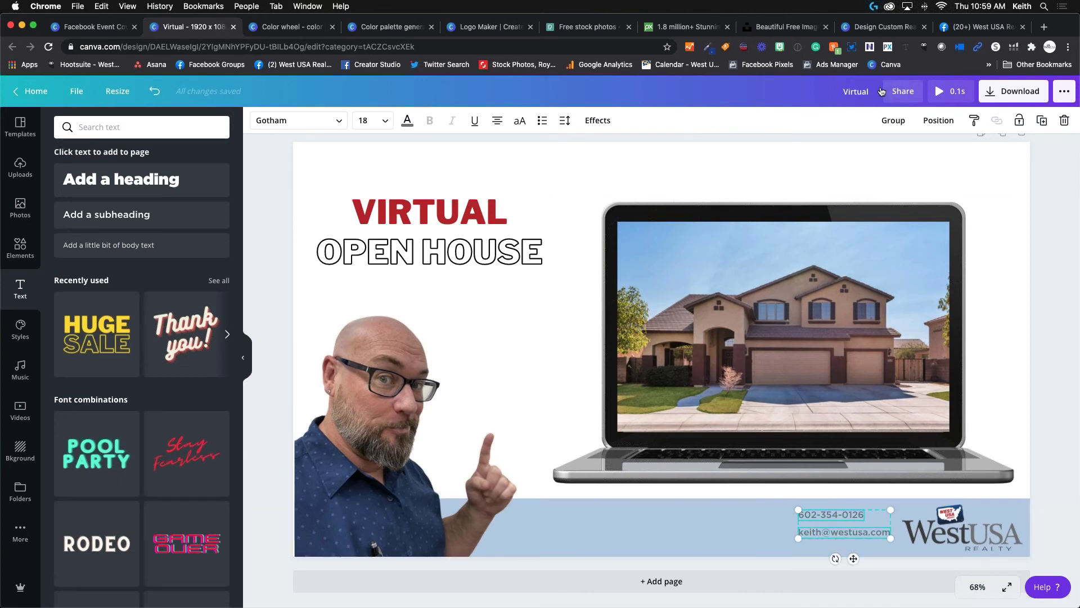
pyautogui.click(890, 120)
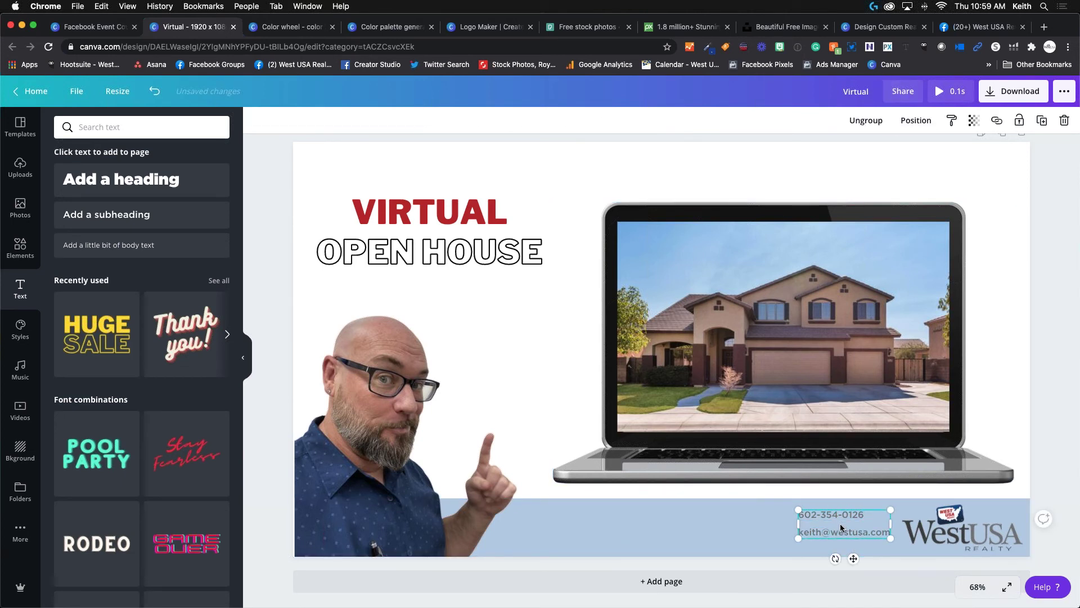
pyautogui.moveTo(841, 528); pyautogui.dragTo(853, 529)
pyautogui.click(722, 504)
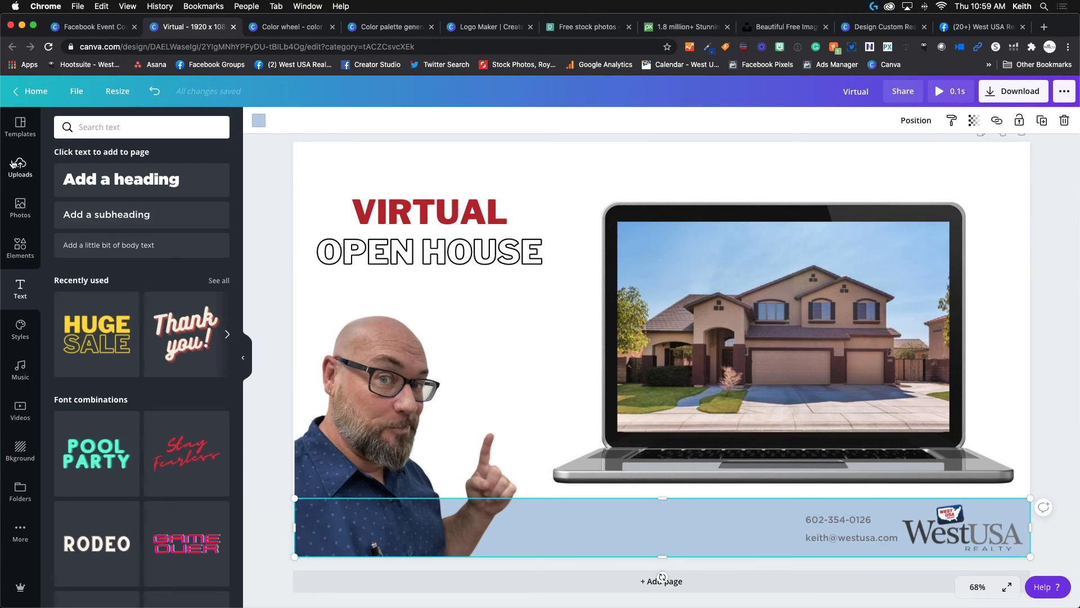
# Add the phone-in-speech-bubble icon from Elements and shrink it to 40×40 beside the phone number.
pyautogui.click(21, 248)
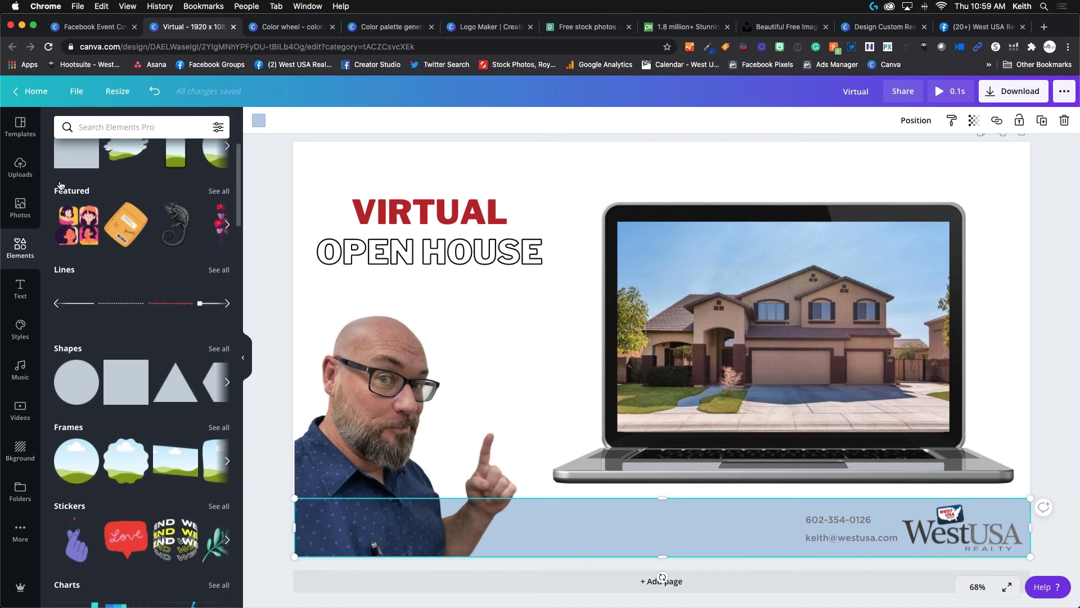
pyautogui.click(122, 127)
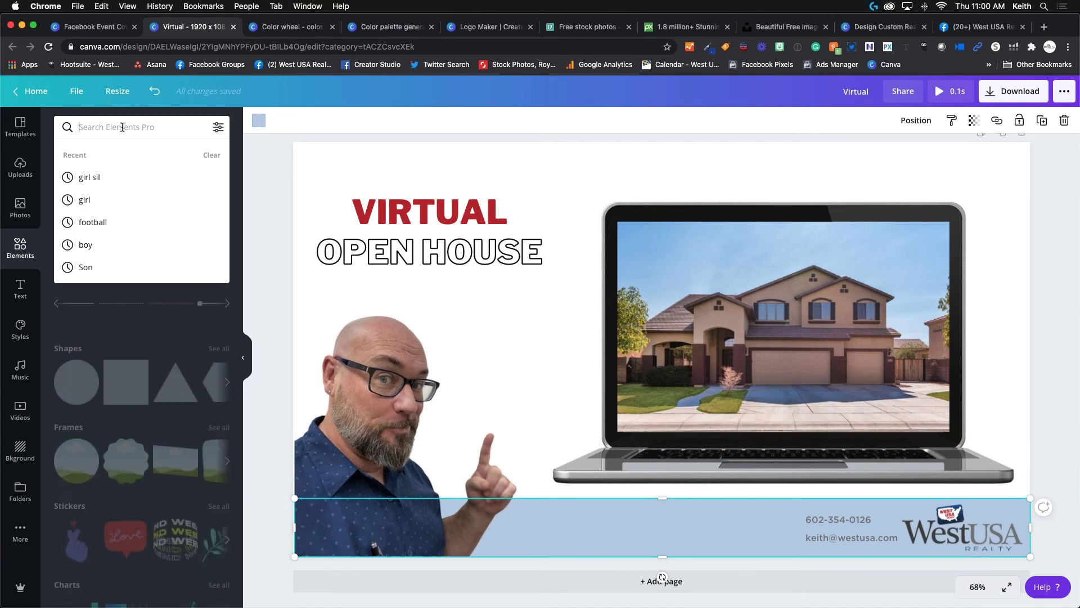
pyautogui.write('p')
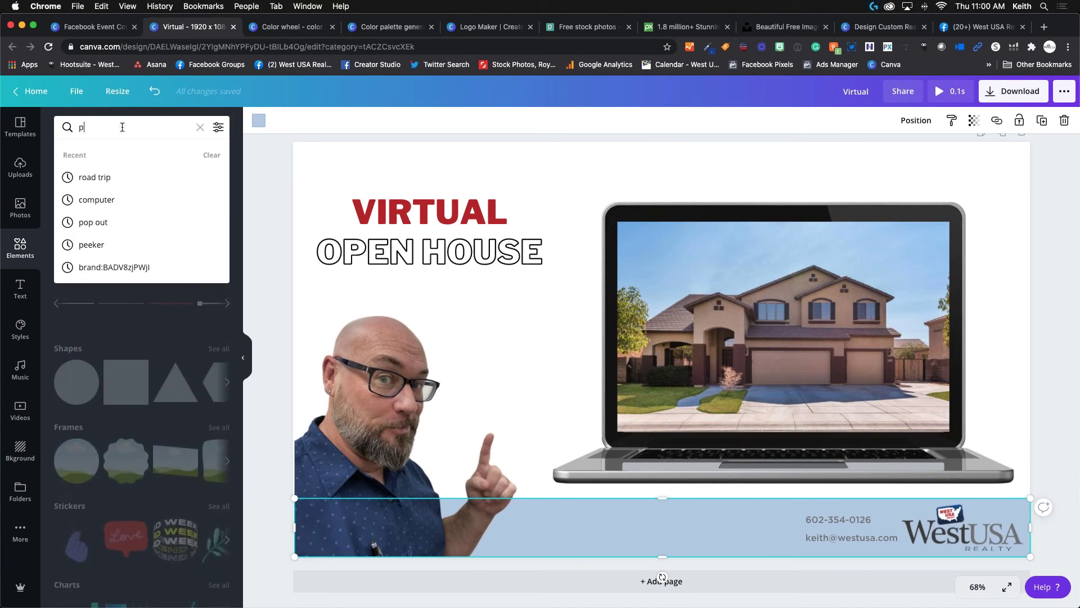
pyautogui.write('hone')
pyautogui.press('Return')
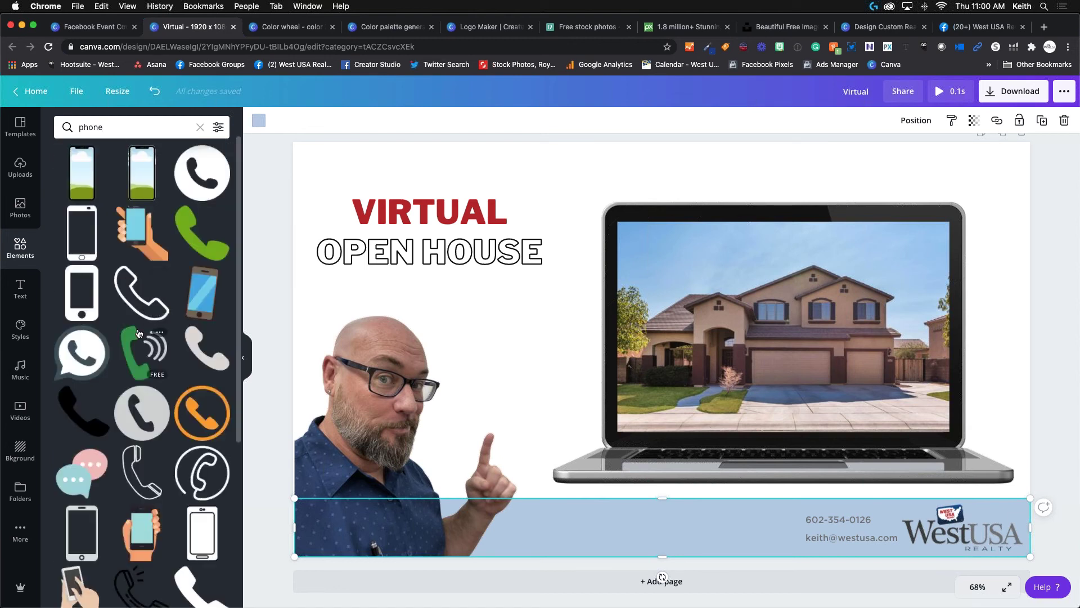
pyautogui.click(79, 353)
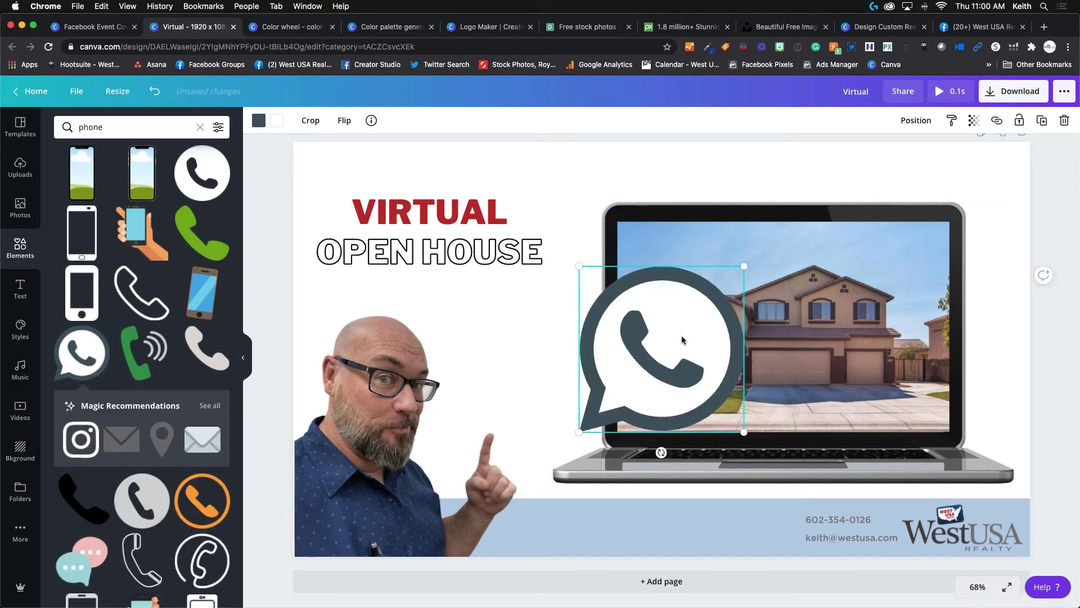
pyautogui.moveTo(743, 268); pyautogui.dragTo(802, 548)
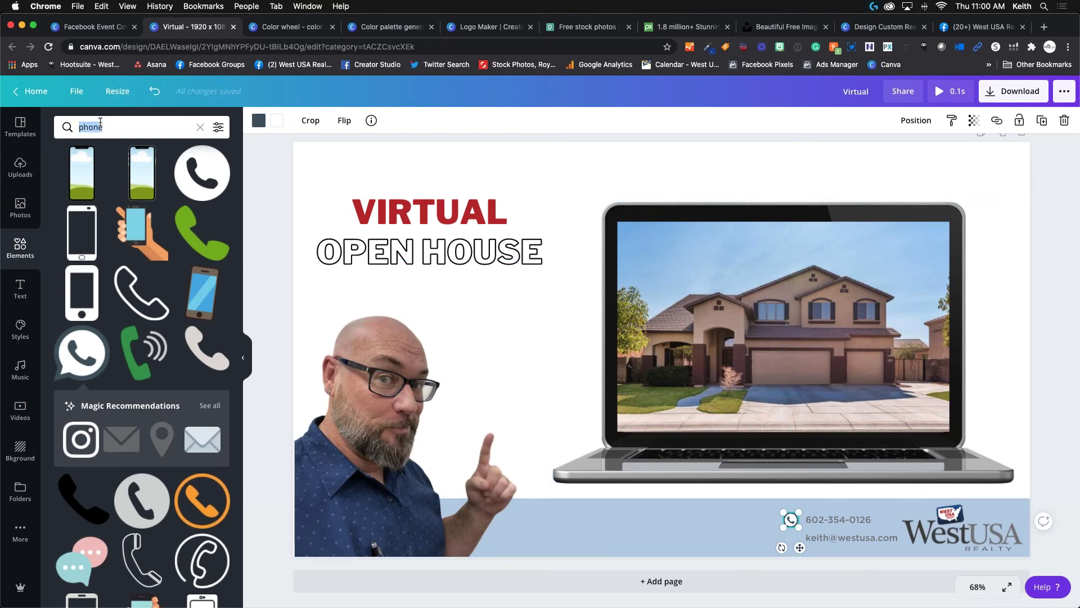
# Search Elements for 'email' graphics.
pyautogui.write('email;')
pyautogui.press('BackSpace')
pyautogui.press('Return')
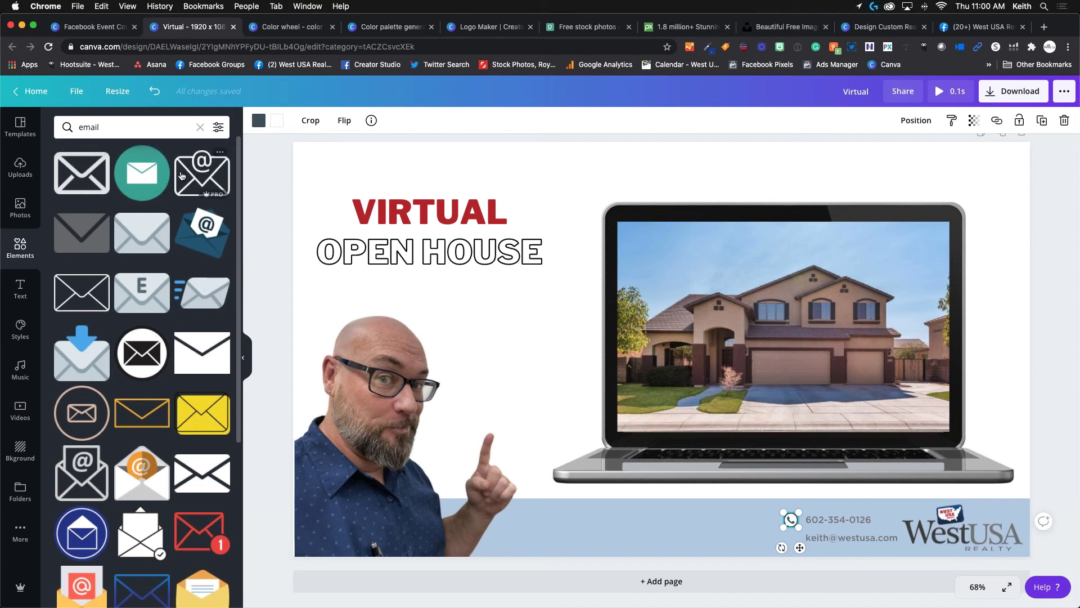
# Add the outlined @ envelope icon, shrink it and place it on the blue footer beside the contact text.
pyautogui.click(202, 174)
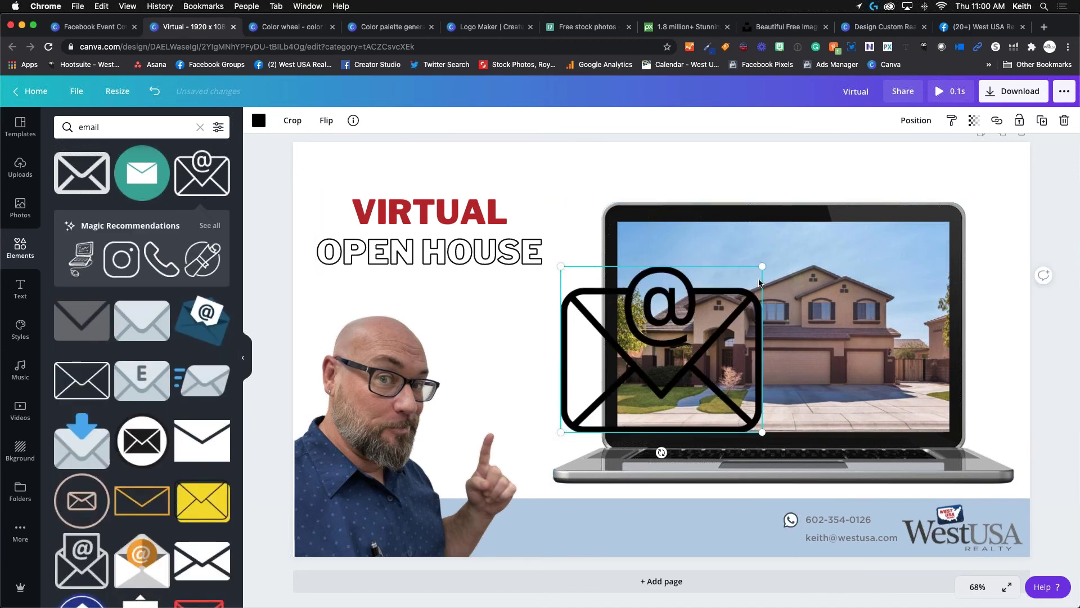
pyautogui.moveTo(760, 267); pyautogui.dragTo(591, 400)
pyautogui.moveTo(586, 454); pyautogui.dragTo(720, 536)
pyautogui.moveTo(749, 571); pyautogui.dragTo(748, 571)
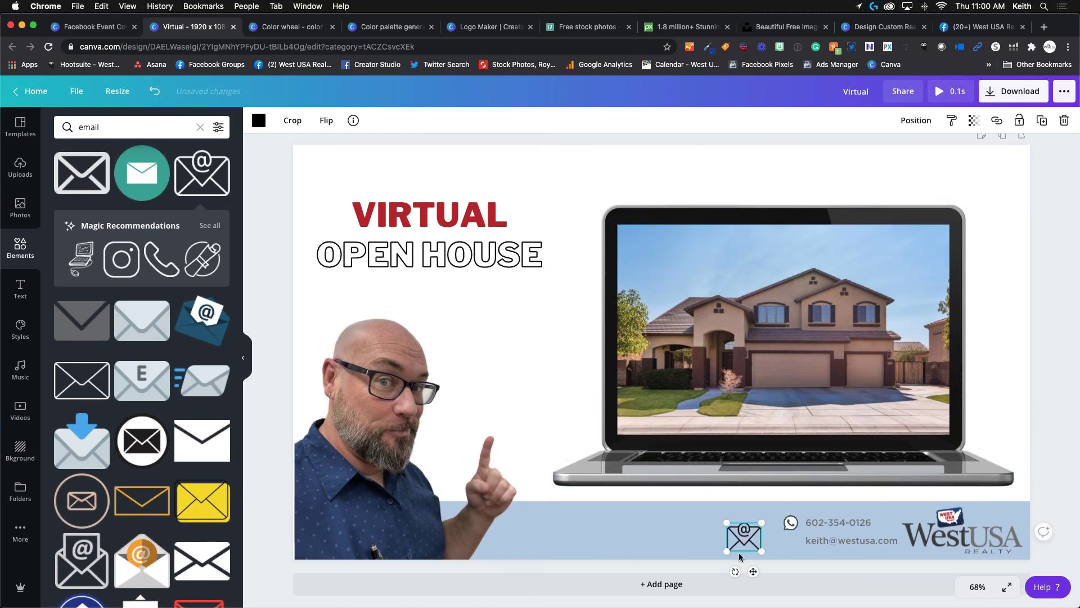
pyautogui.scroll(-1, 737, 377)
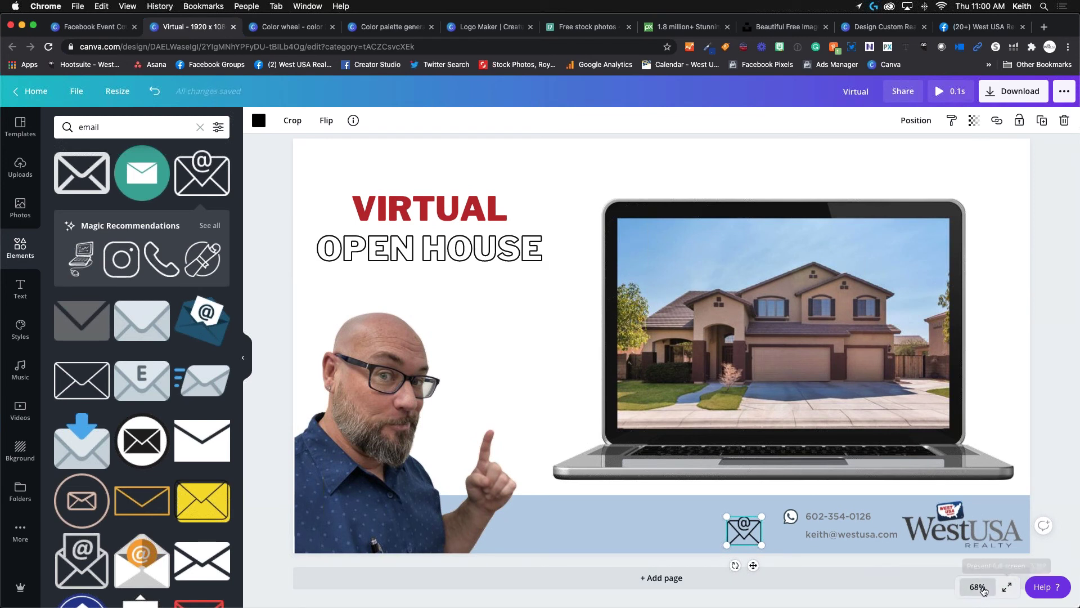
pyautogui.click(977, 586)
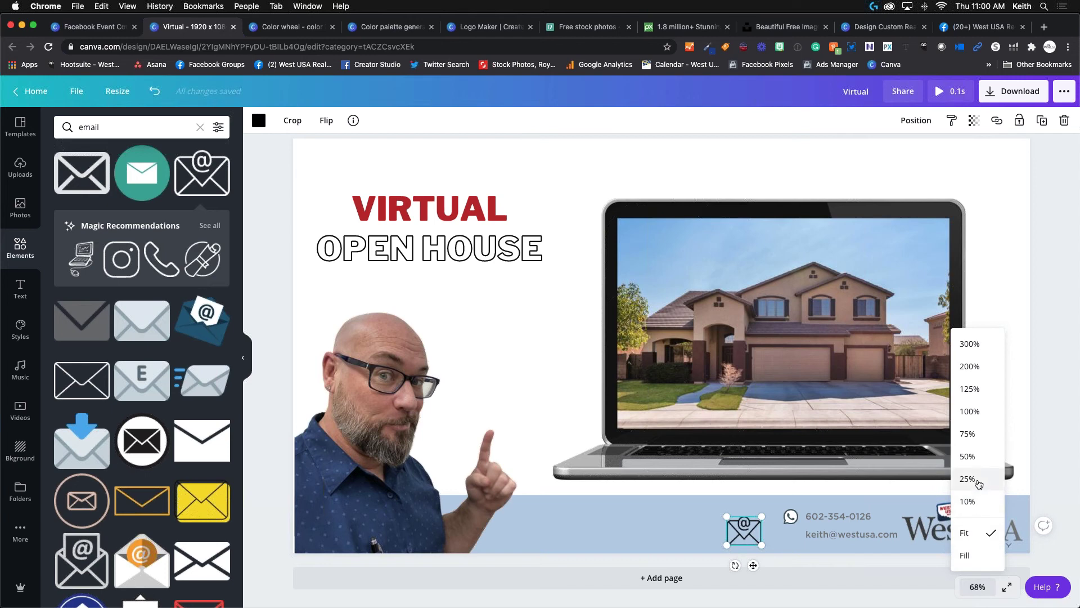
# At 125% zoom, resize the envelope icon to 37×30 beside the e-mail line.
pyautogui.click(969, 389)
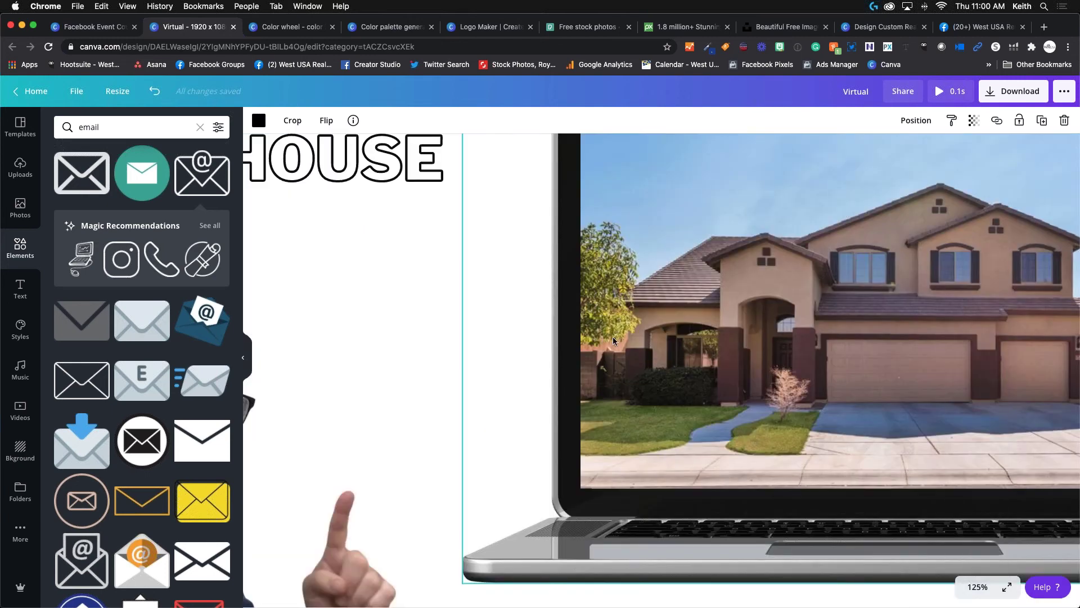
pyautogui.hscroll(5, 607, 337)
pyautogui.scroll(-2, 608, 338)
pyautogui.scroll(-2, 614, 337)
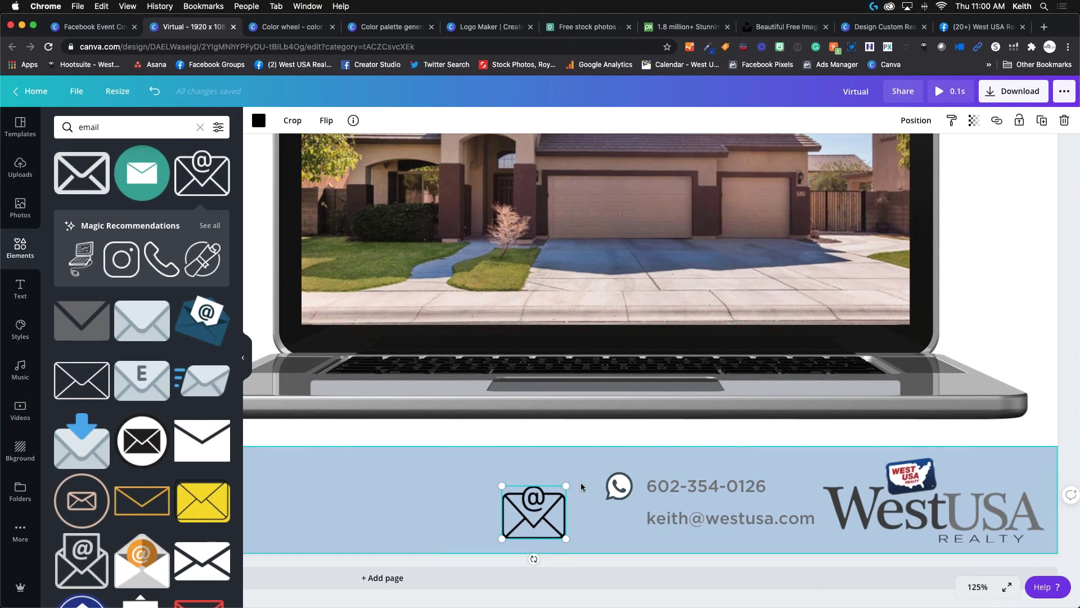
pyautogui.moveTo(566, 486); pyautogui.dragTo(644, 519)
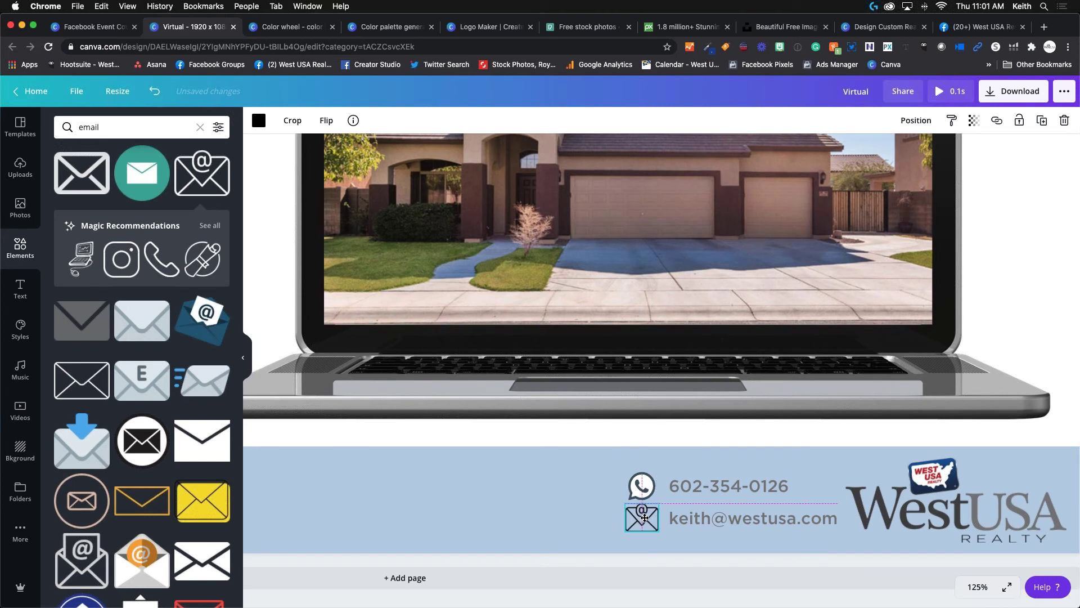
# Nudge the phone icon up level with the phone number.
pyautogui.click(646, 491)
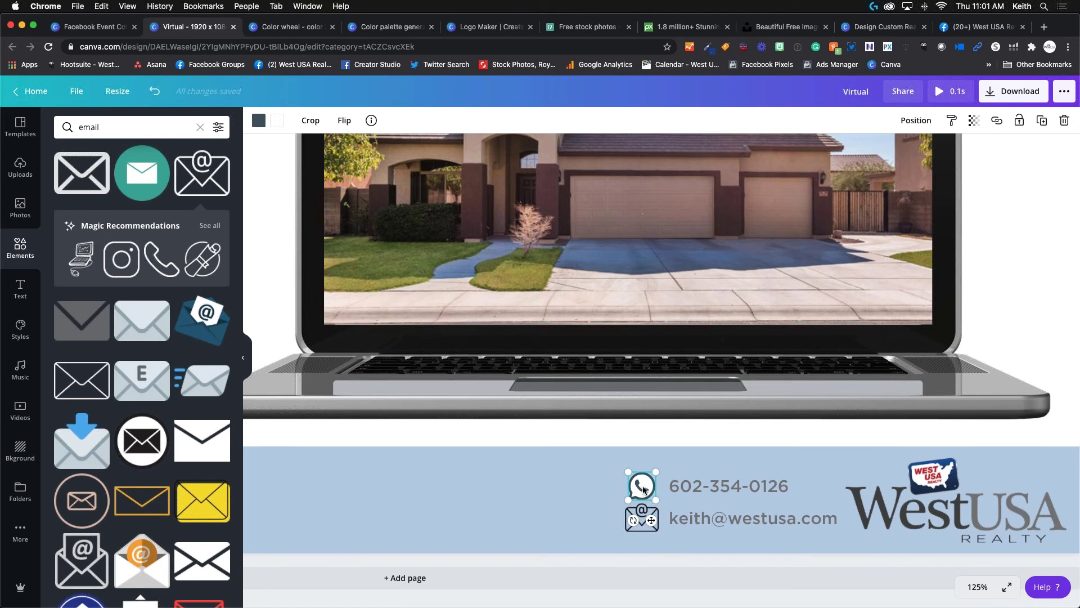
pyautogui.moveTo(644, 490); pyautogui.dragTo(642, 486)
pyautogui.click(565, 481)
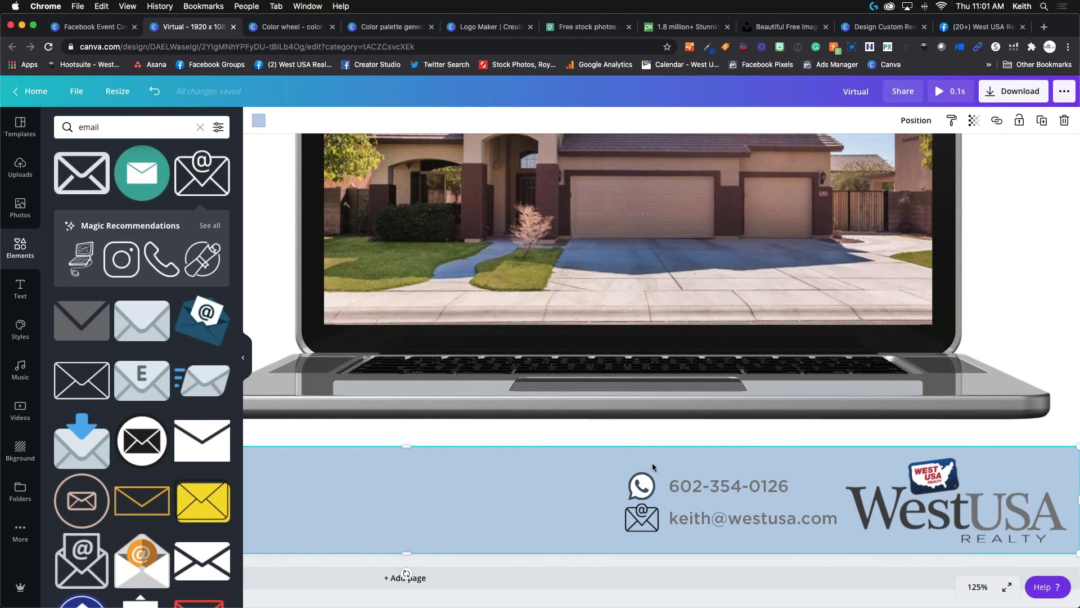
# Zoom out to 50%, then 75%, and deselect to view the whole finished design.
pyautogui.click(989, 590)
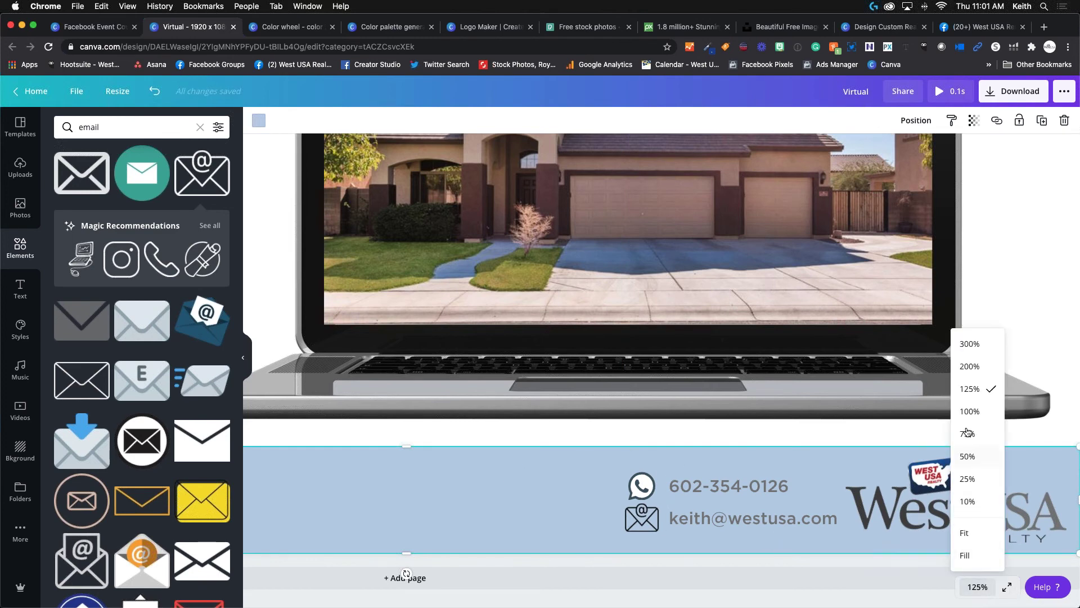
pyautogui.click(970, 461)
pyautogui.click(977, 587)
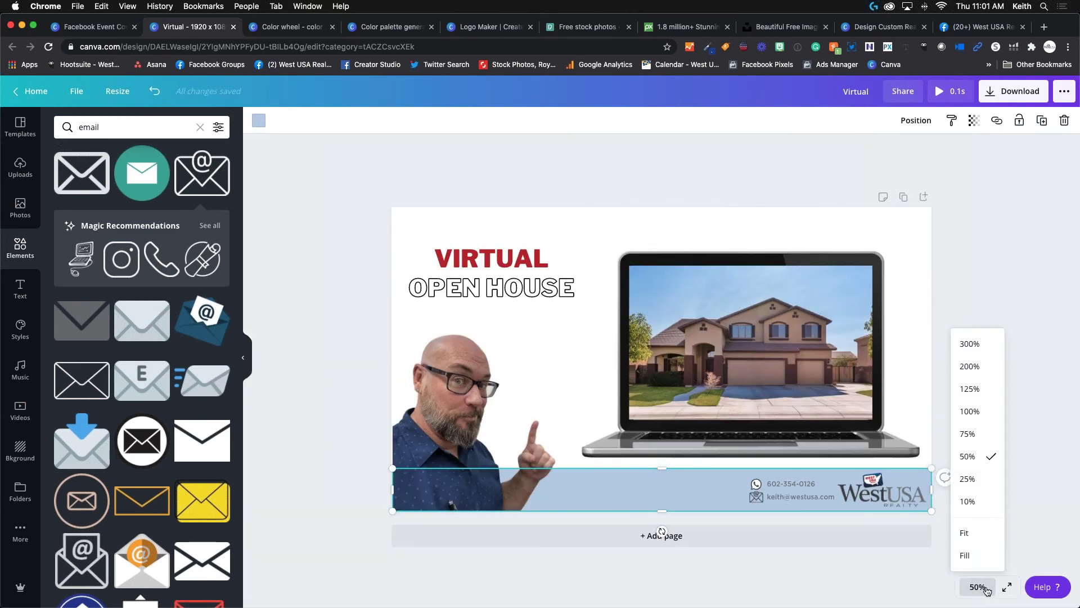
pyautogui.click(969, 438)
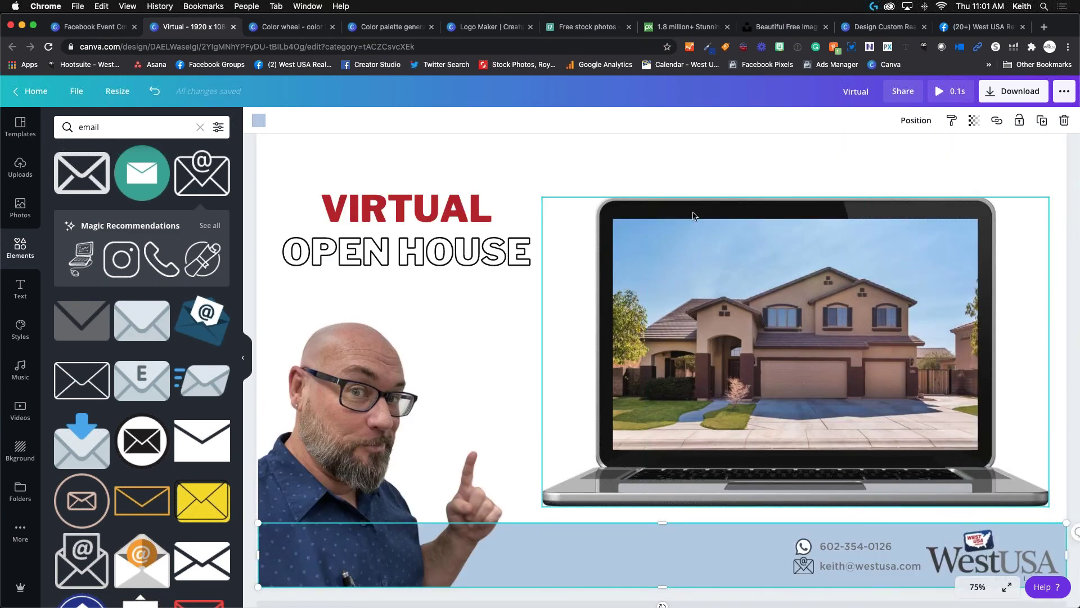
pyautogui.click(636, 141)
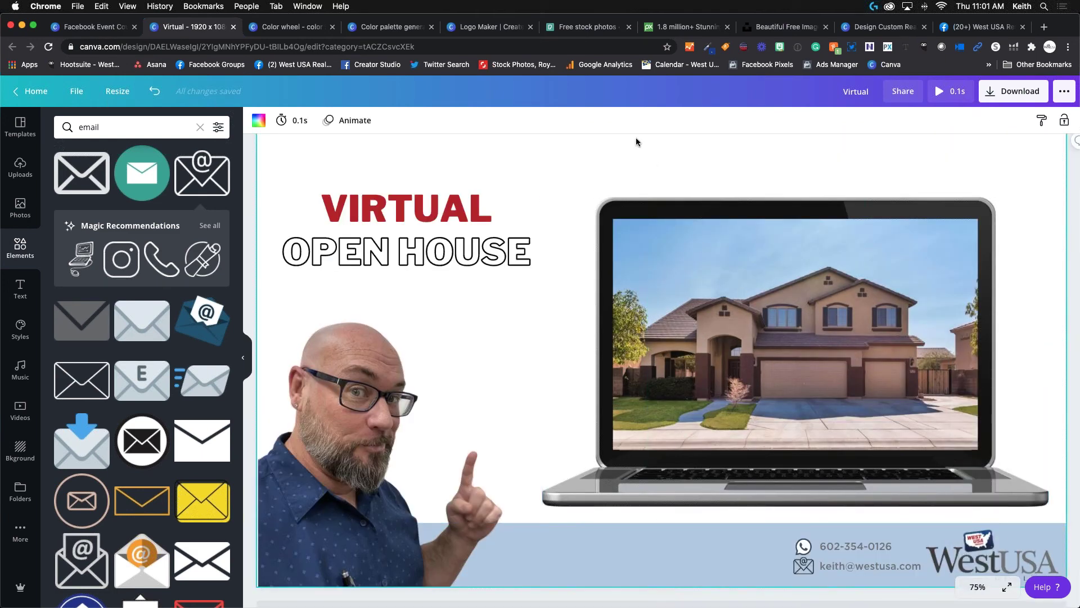
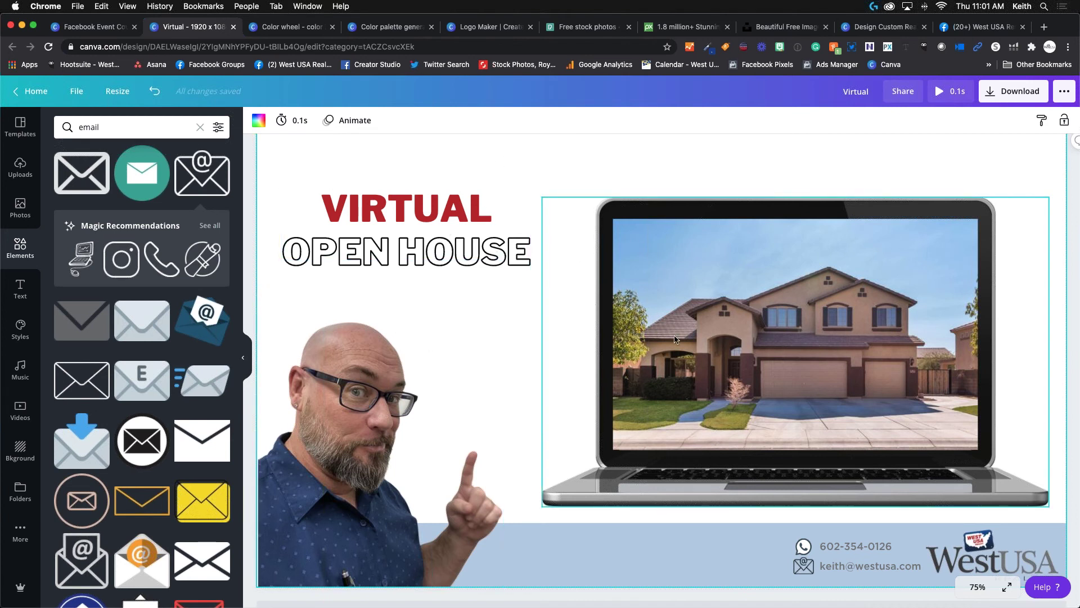
# Add a heading on the laptop screen reading '123 Main St.' over 'Paradise Valley Home'.
pyautogui.click(695, 252)
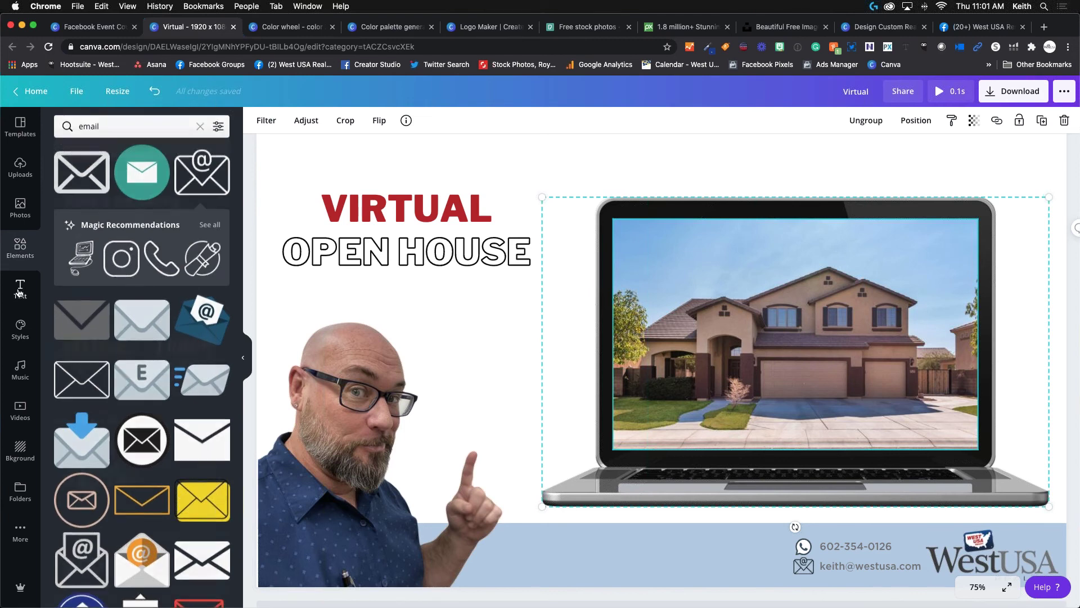
pyautogui.click(32, 289)
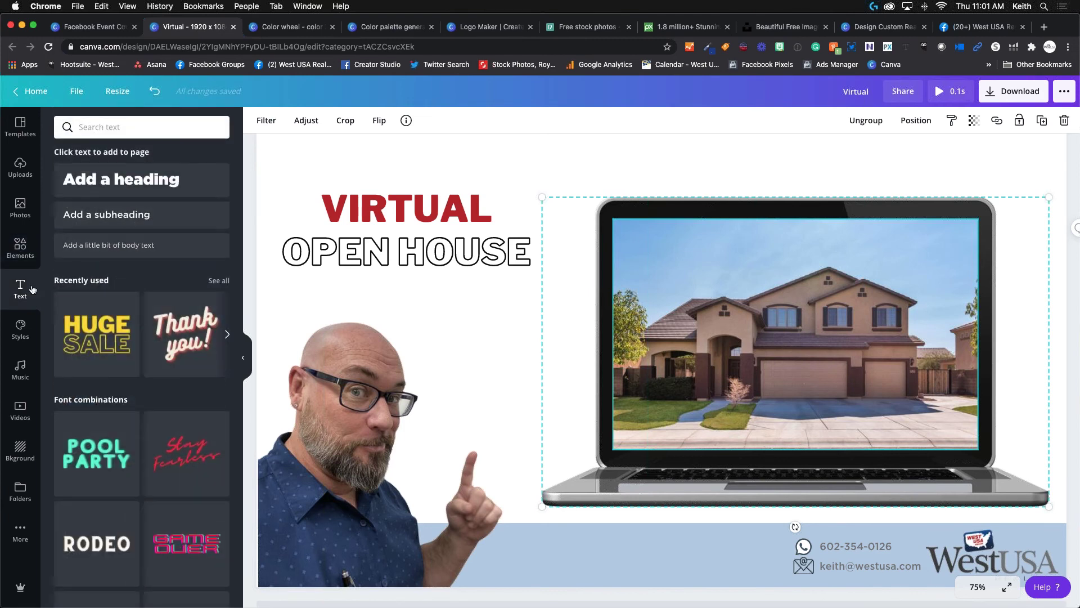
pyautogui.click(136, 179)
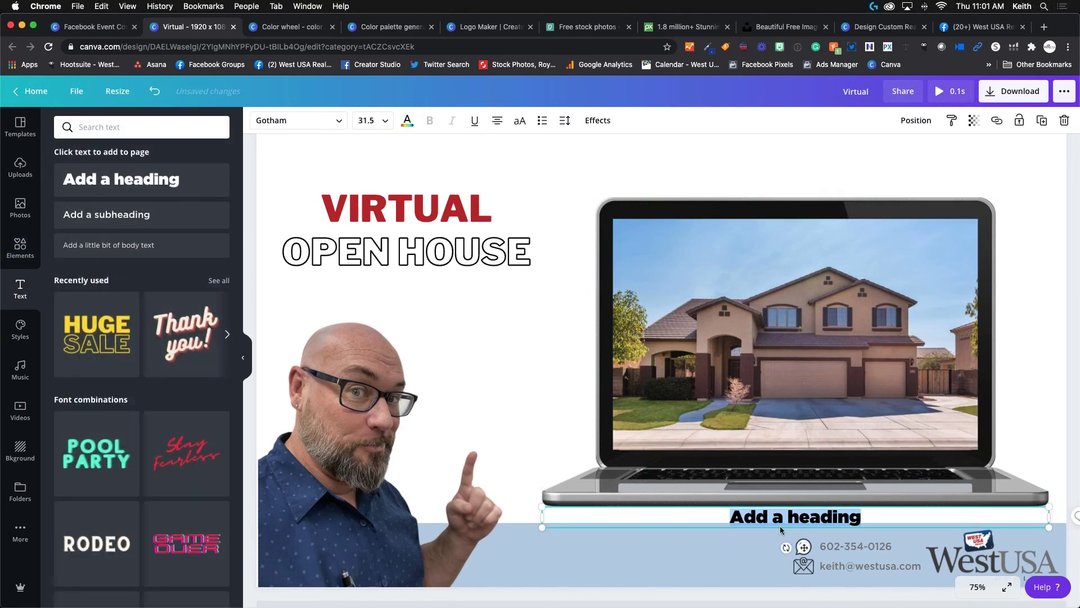
pyautogui.moveTo(805, 548); pyautogui.dragTo(724, 281)
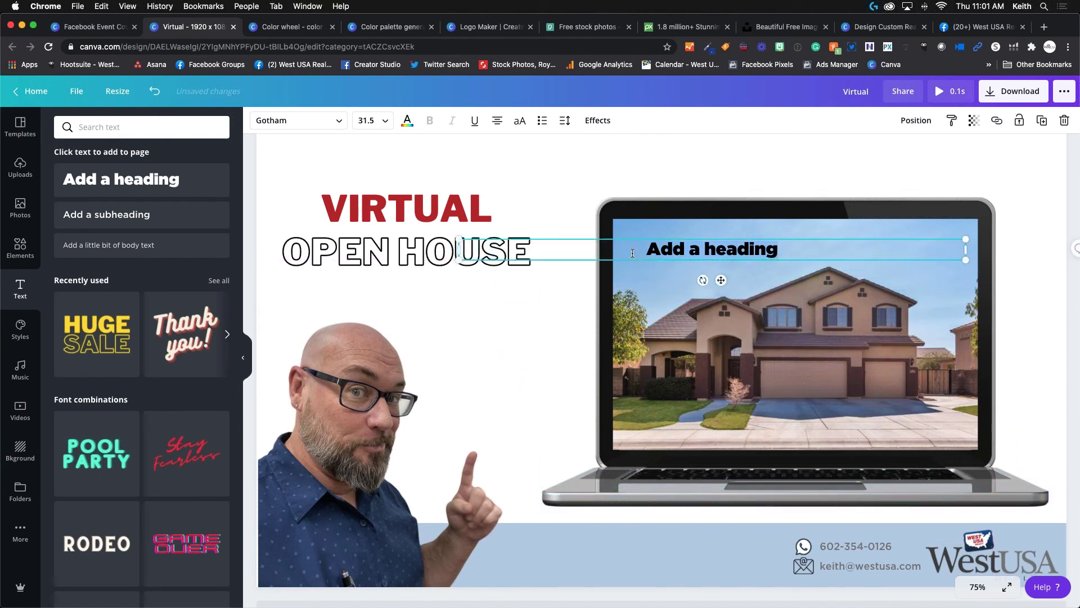
pyautogui.write('123 Main St.')
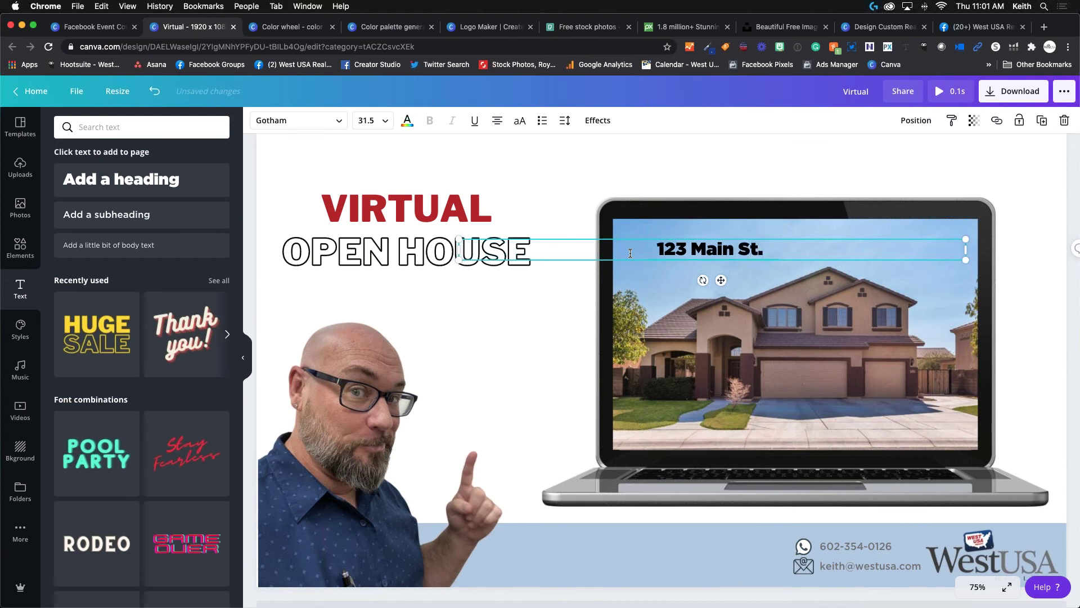
pyautogui.press('BackSpace')
pyautogui.press('BackSpace')
pyautogui.press('BackSpace')
pyautogui.press('BackSpace')
pyautogui.press('BackSpace')
pyautogui.press('BackSpace')
pyautogui.press('BackSpace')
pyautogui.press('BackSpace')
pyautogui.press('BackSpace')
pyautogui.press('BackSpace')
pyautogui.press('BackSpace')
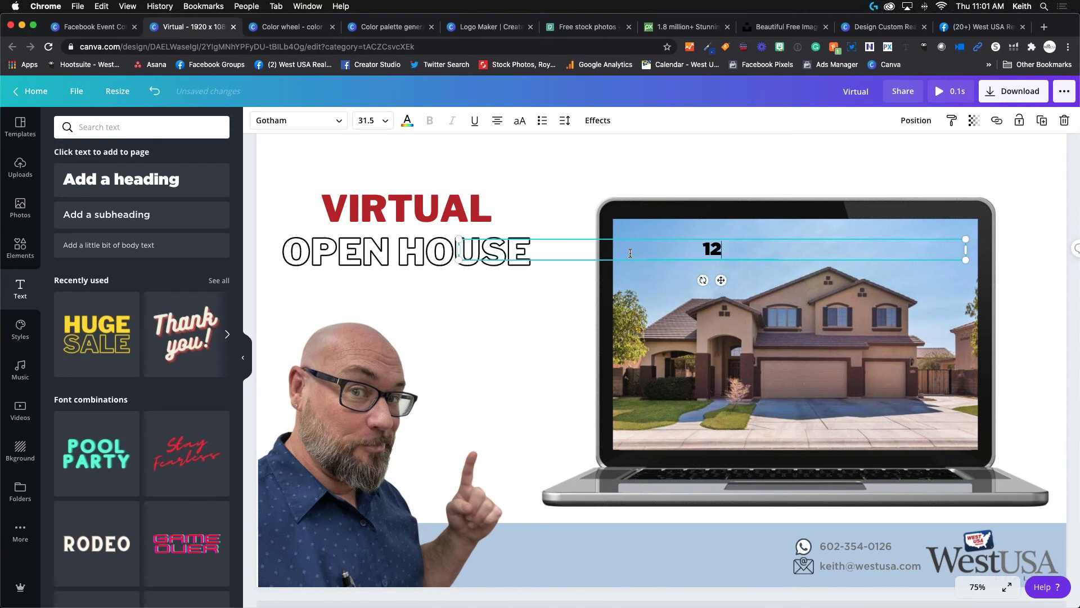
pyautogui.write('3 Main ')
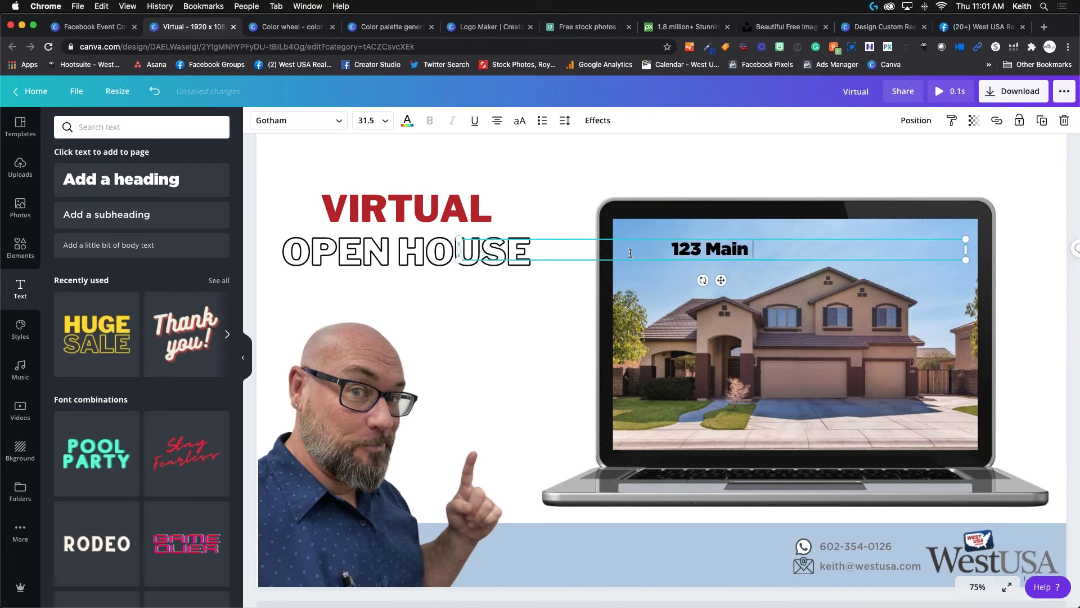
pyautogui.write('St.')
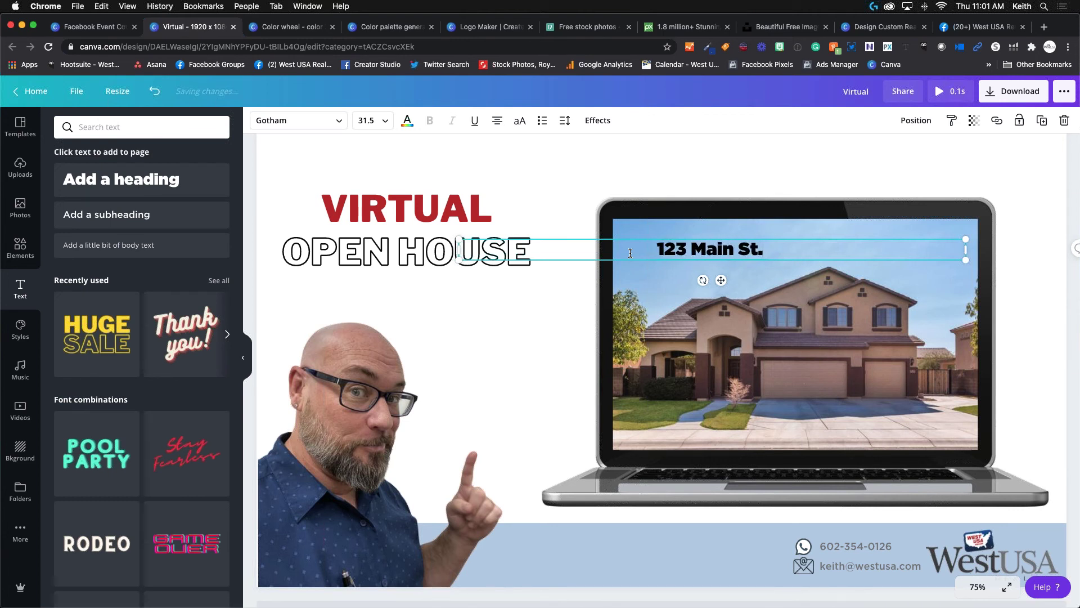
pyautogui.press('Return')
pyautogui.write('Pa')
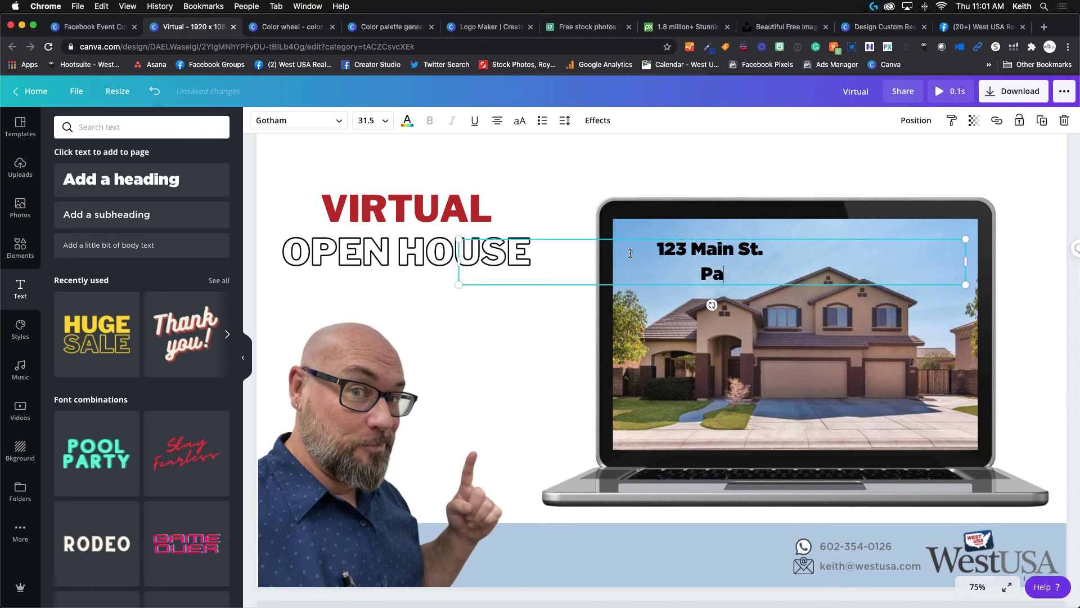
pyautogui.write('radise ')
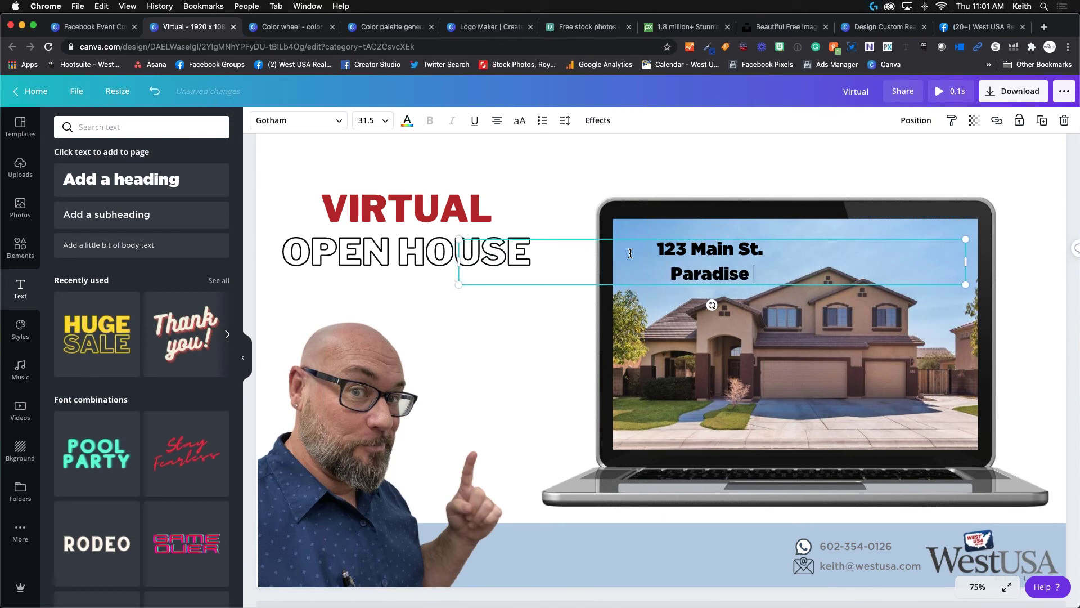
pyautogui.write('Valley')
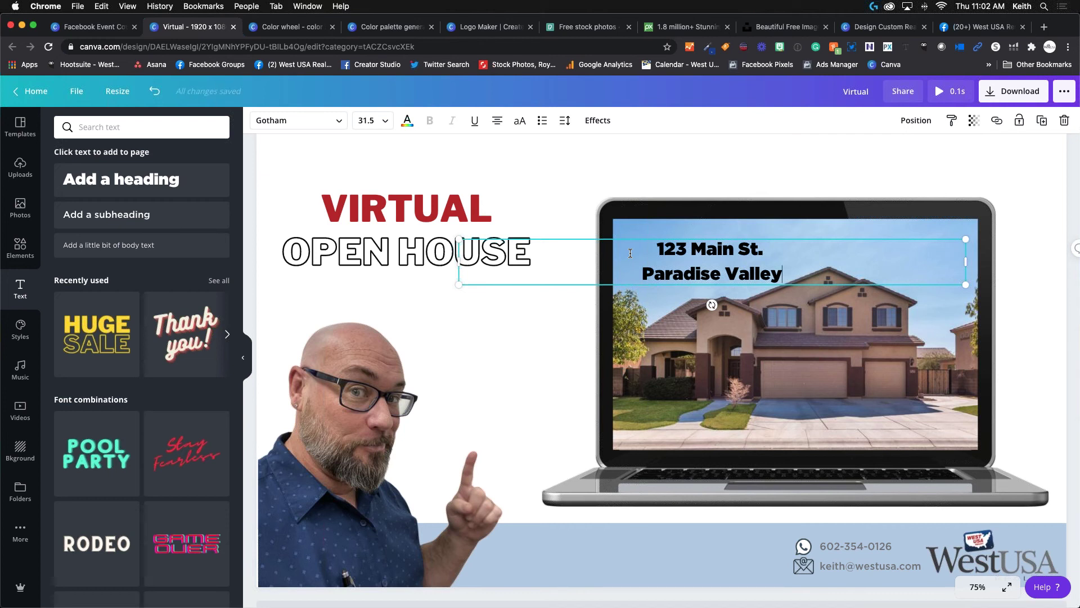
pyautogui.write(' Home')
pyautogui.press('BackSpace')
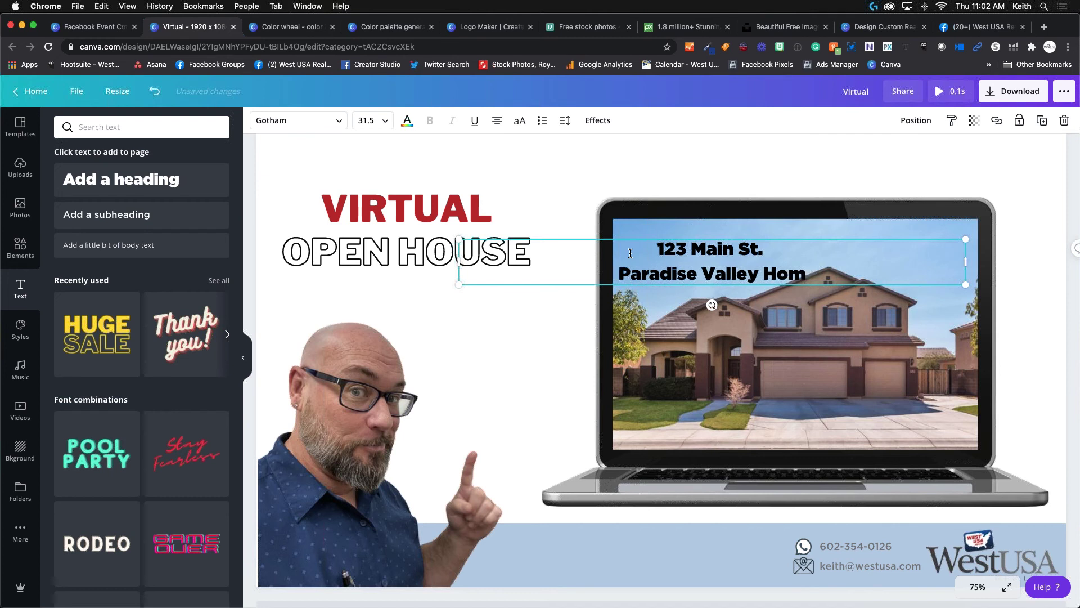
pyautogui.write('e')
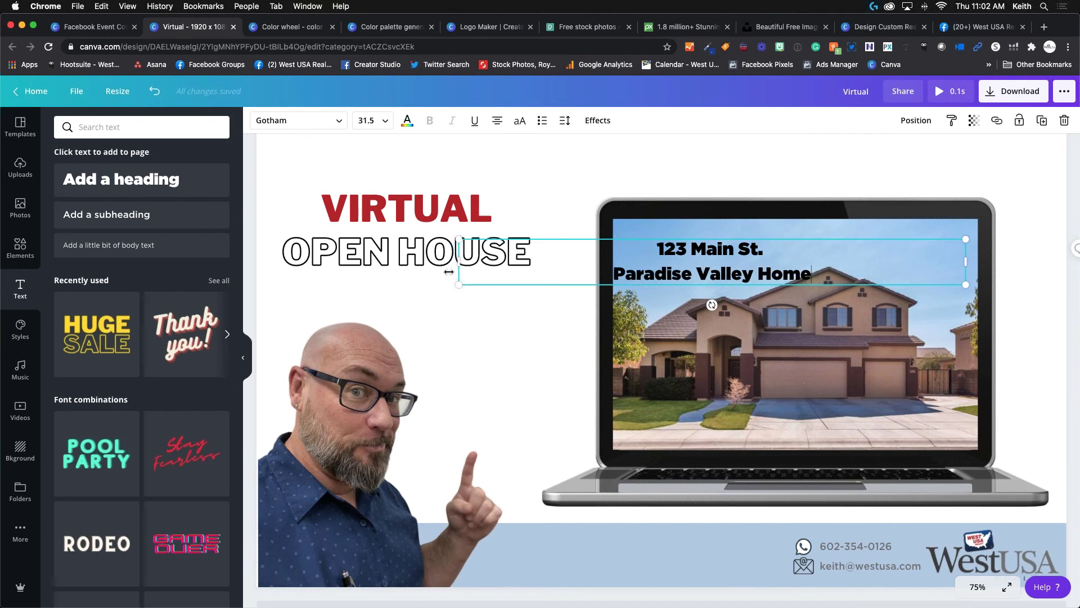
# Narrow and shrink the address text to size 27.5 in the laptop screen's top-left.
pyautogui.moveTo(458, 261); pyautogui.dragTo(750, 258)
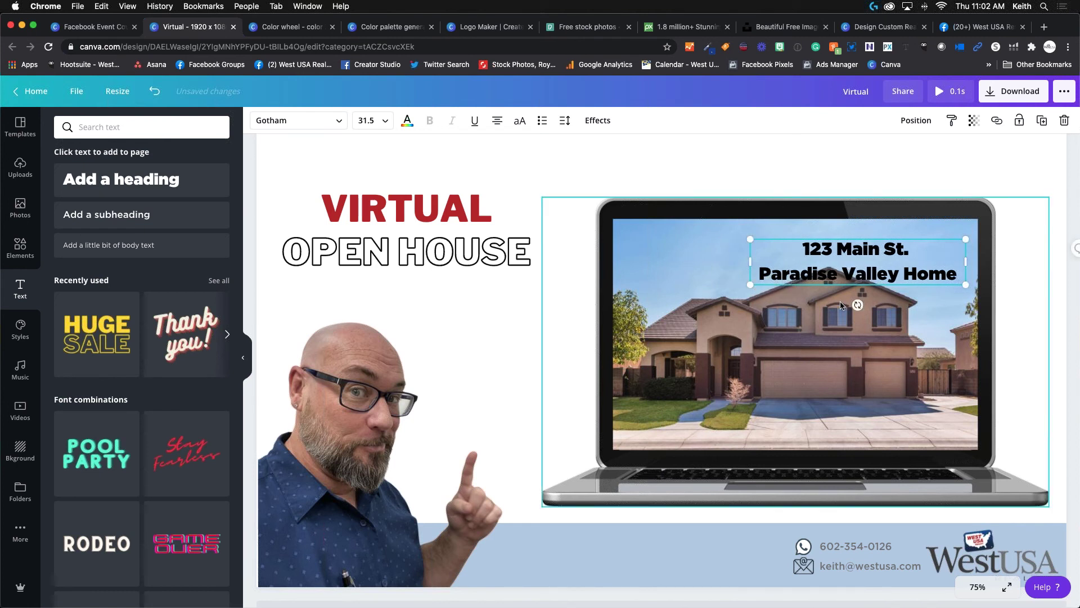
pyautogui.click(881, 268)
pyautogui.moveTo(880, 268); pyautogui.dragTo(733, 244)
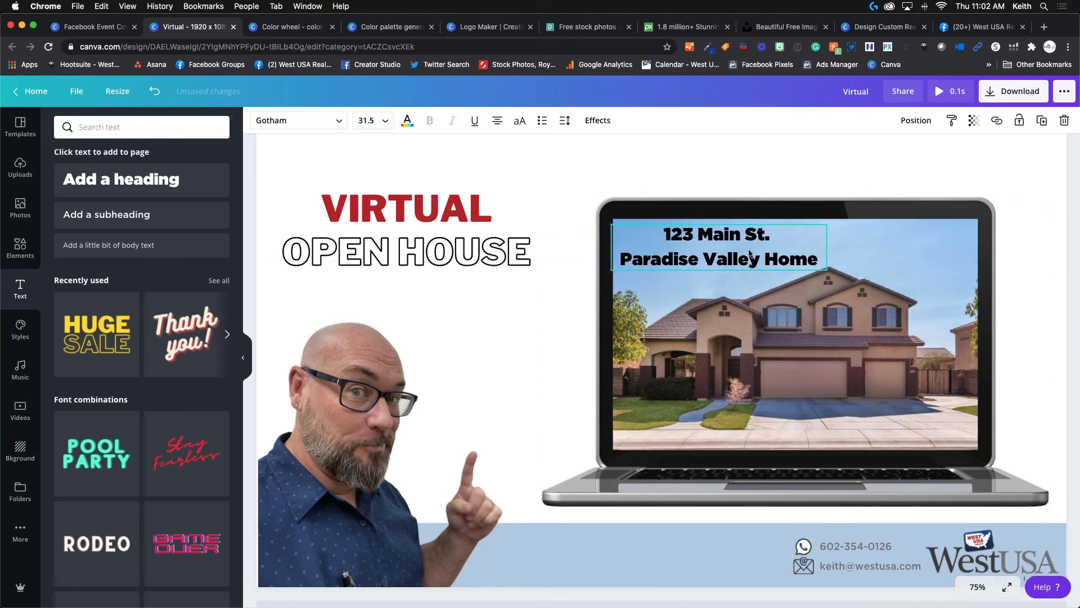
pyautogui.moveTo(820, 269); pyautogui.dragTo(800, 265)
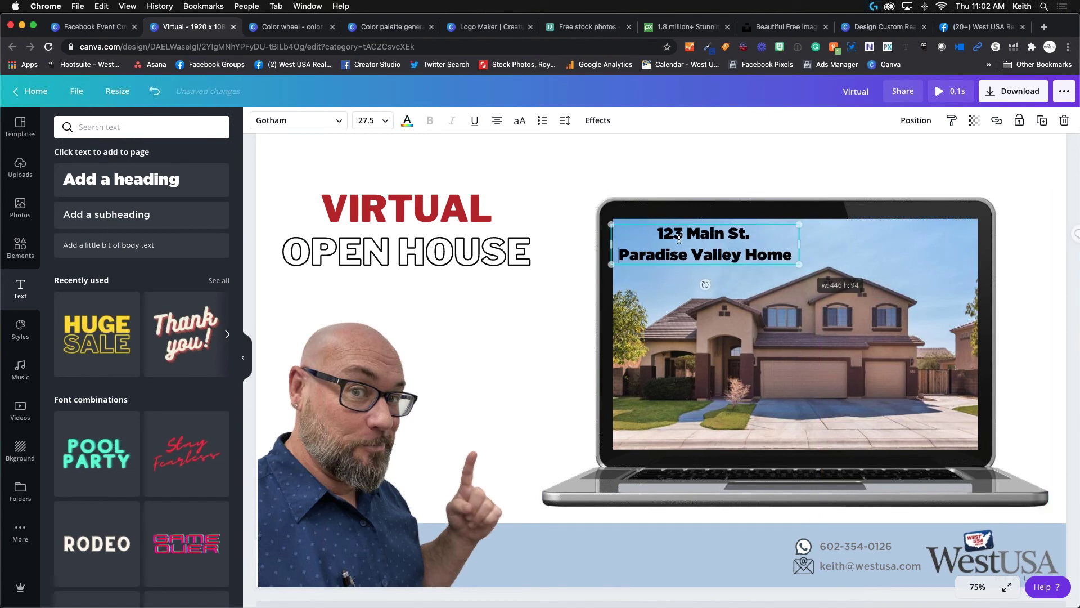
pyautogui.click(749, 274)
pyautogui.moveTo(731, 253); pyautogui.dragTo(740, 262)
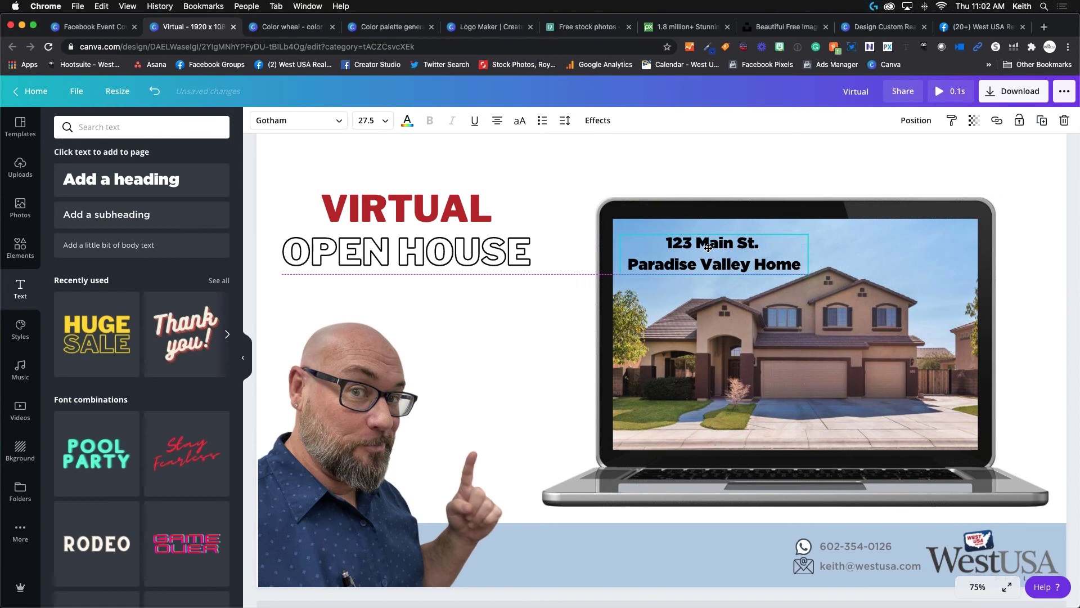
pyautogui.click(677, 160)
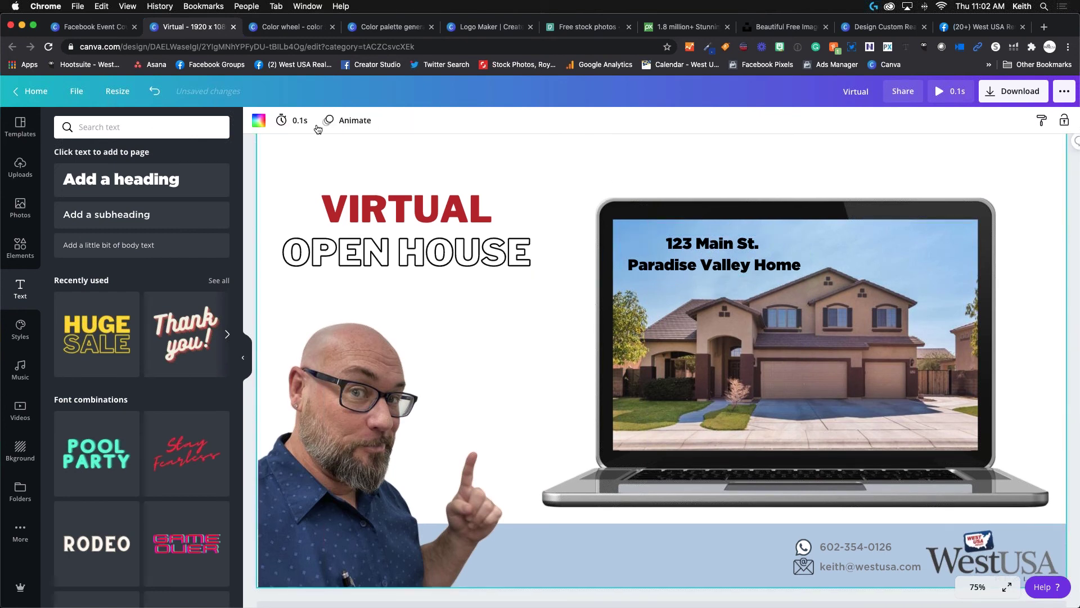
# Try grey, slate, light blue, red, brown and tan page background colours.
pyautogui.click(258, 120)
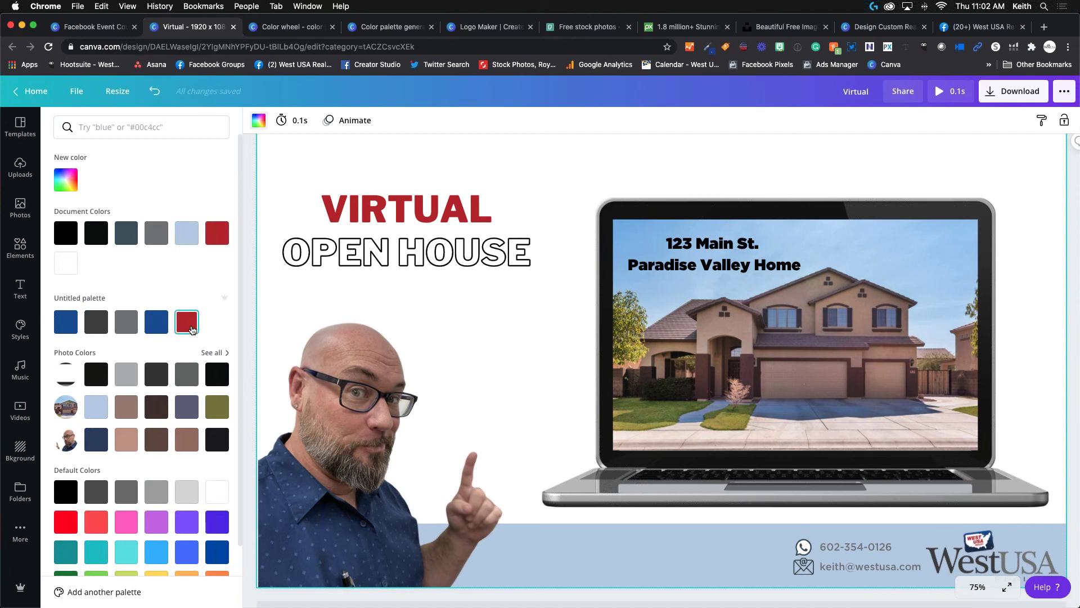
pyautogui.click(134, 382)
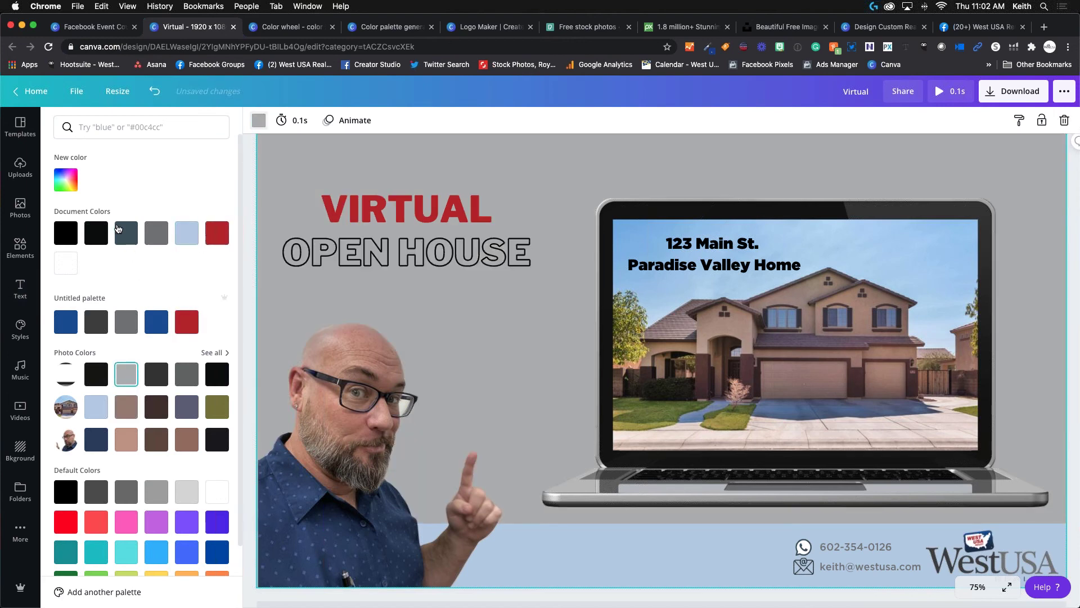
pyautogui.click(126, 232)
pyautogui.click(183, 239)
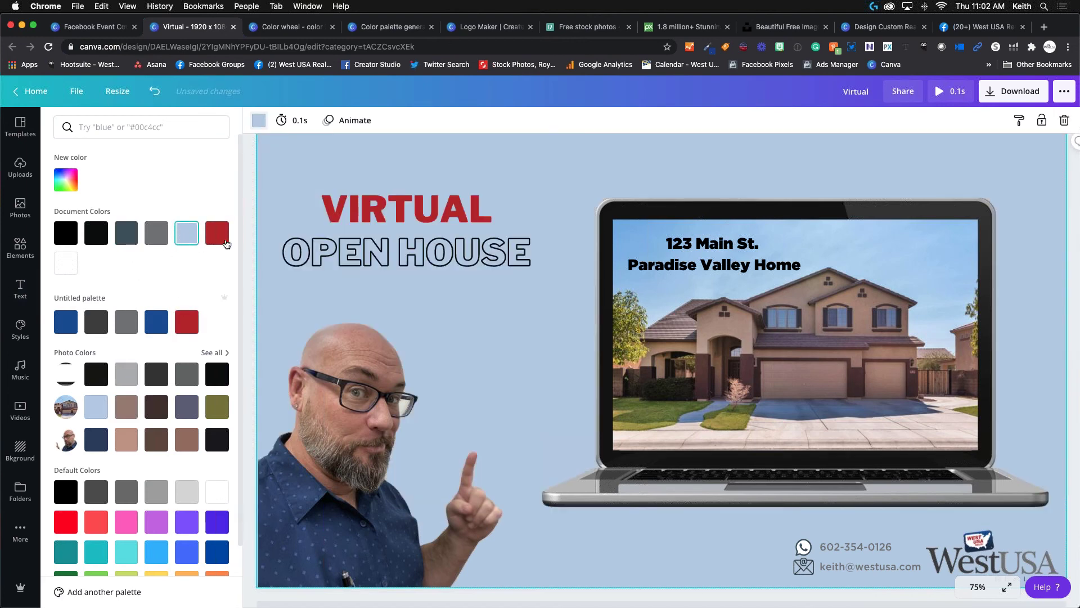
pyautogui.click(221, 242)
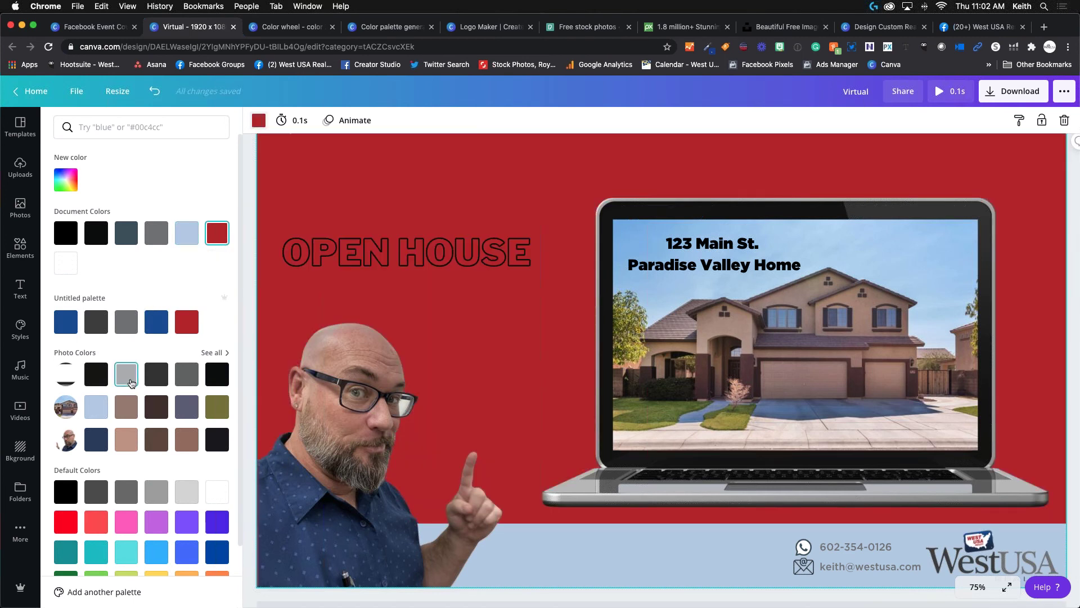
pyautogui.scroll(-1, 135, 360)
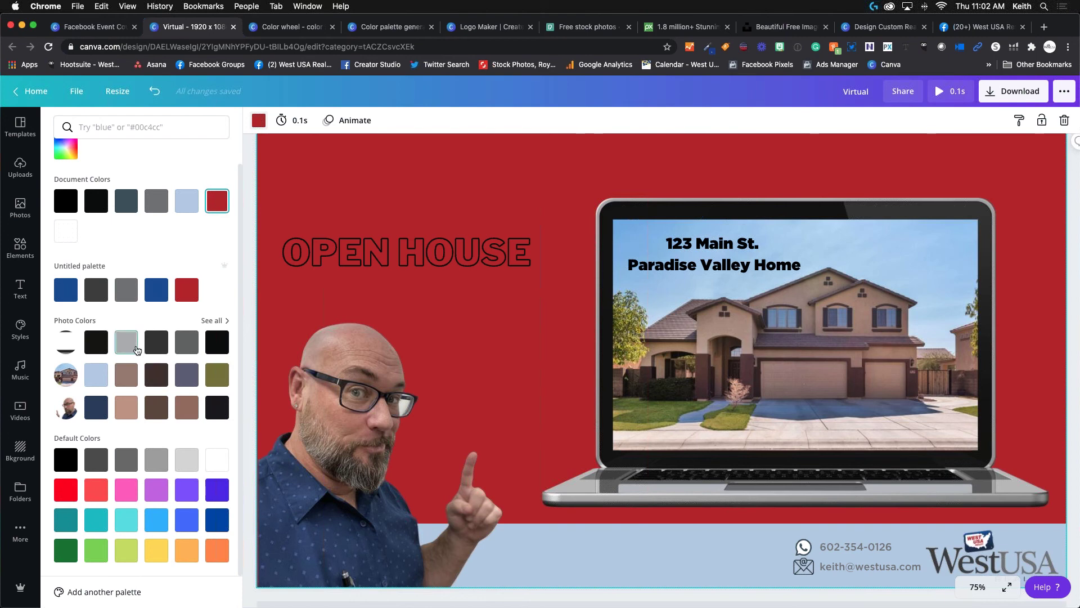
pyautogui.click(126, 342)
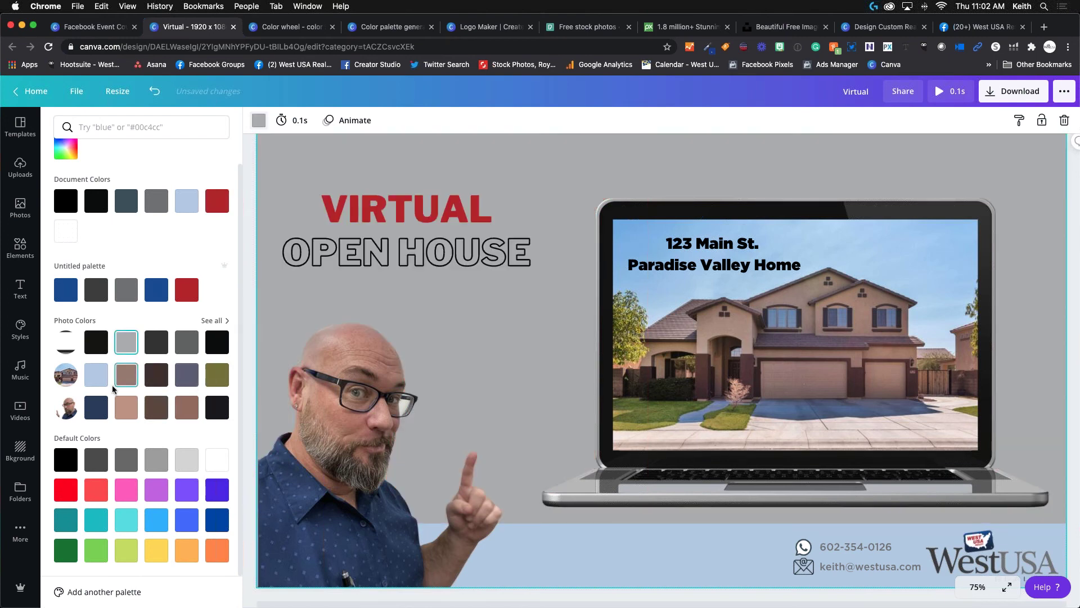
pyautogui.click(94, 375)
pyautogui.click(151, 416)
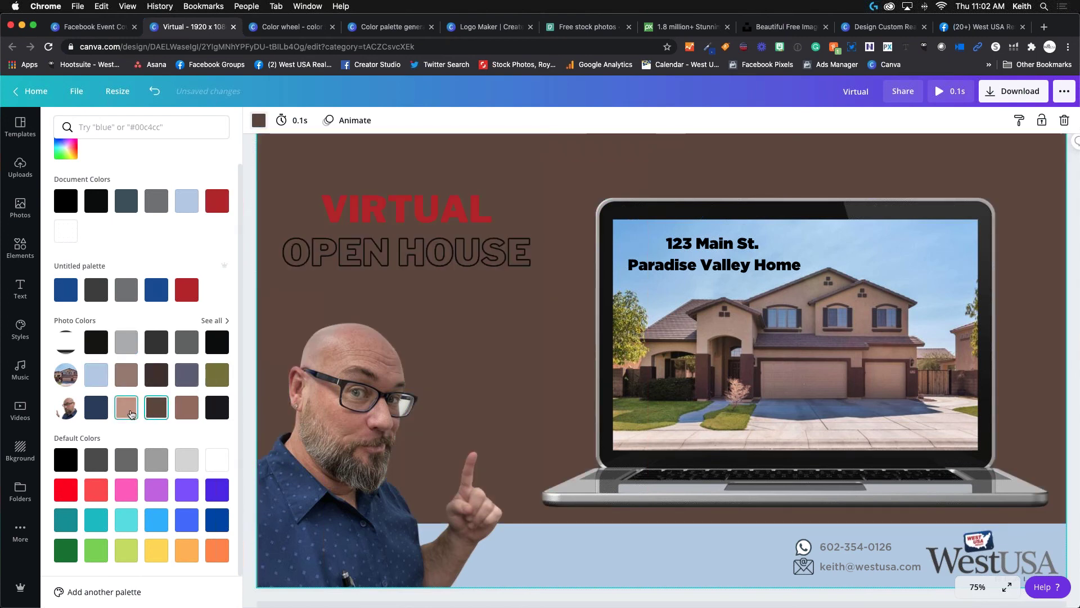
pyautogui.click(126, 407)
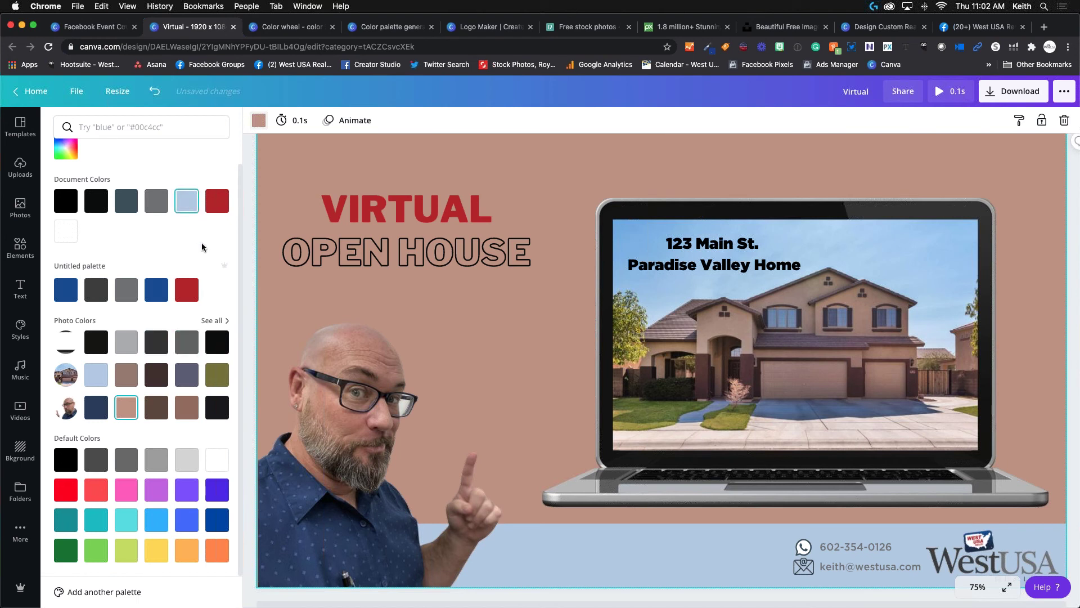
# Set the page background to white and preview the design full screen.
pyautogui.scroll(1, 187, 258)
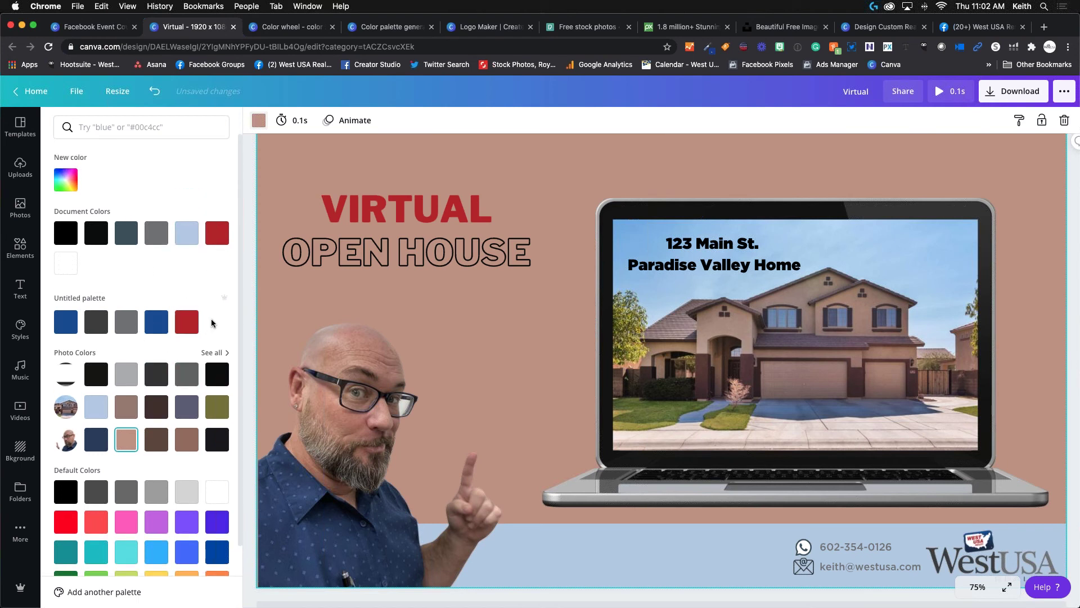
pyautogui.scroll(-1, 177, 416)
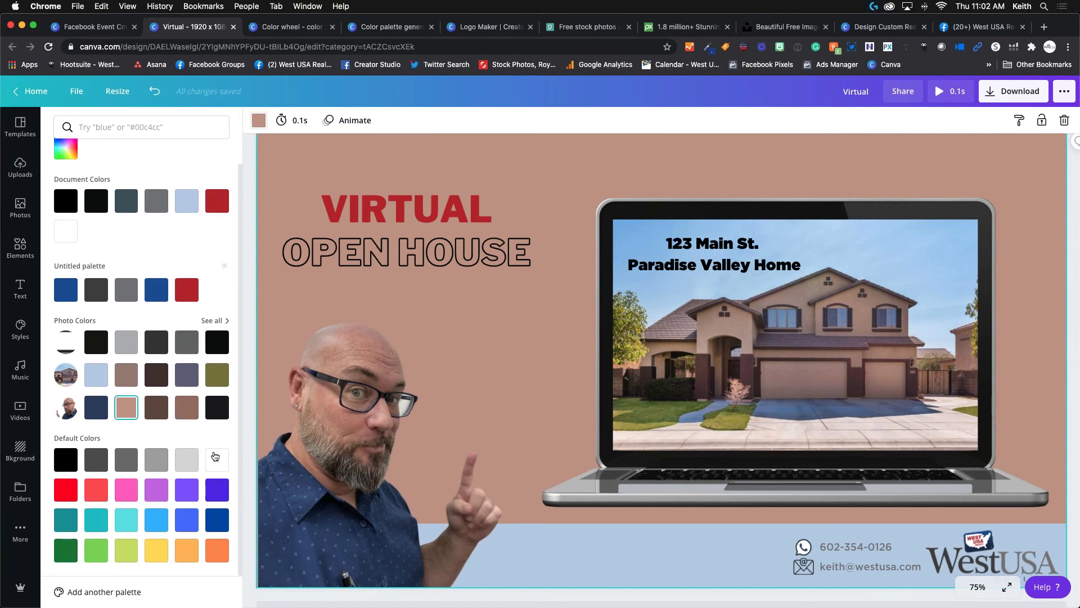
pyautogui.click(217, 459)
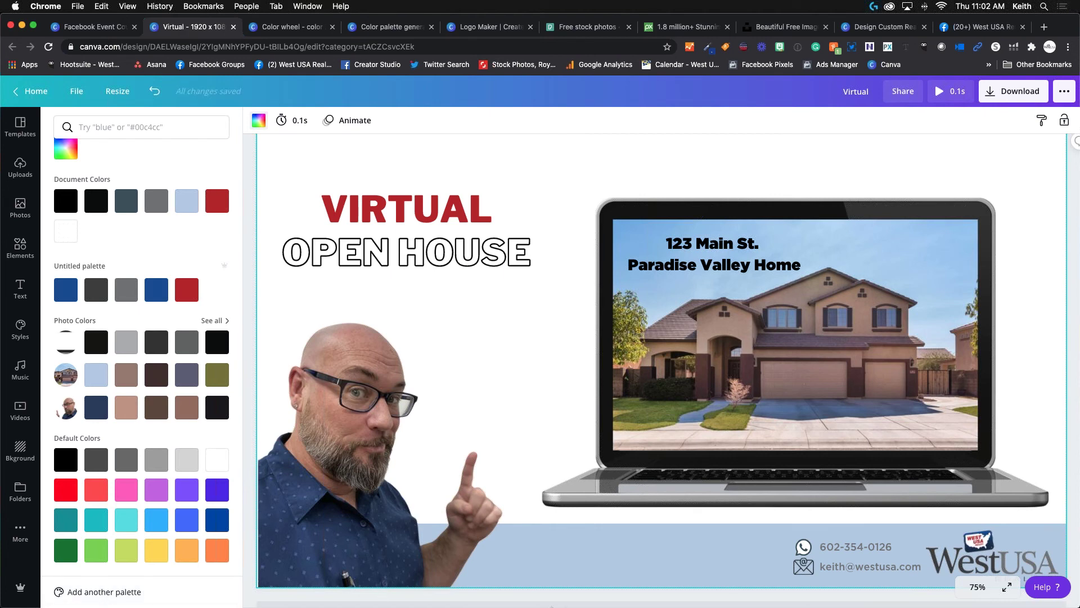
pyautogui.click(999, 591)
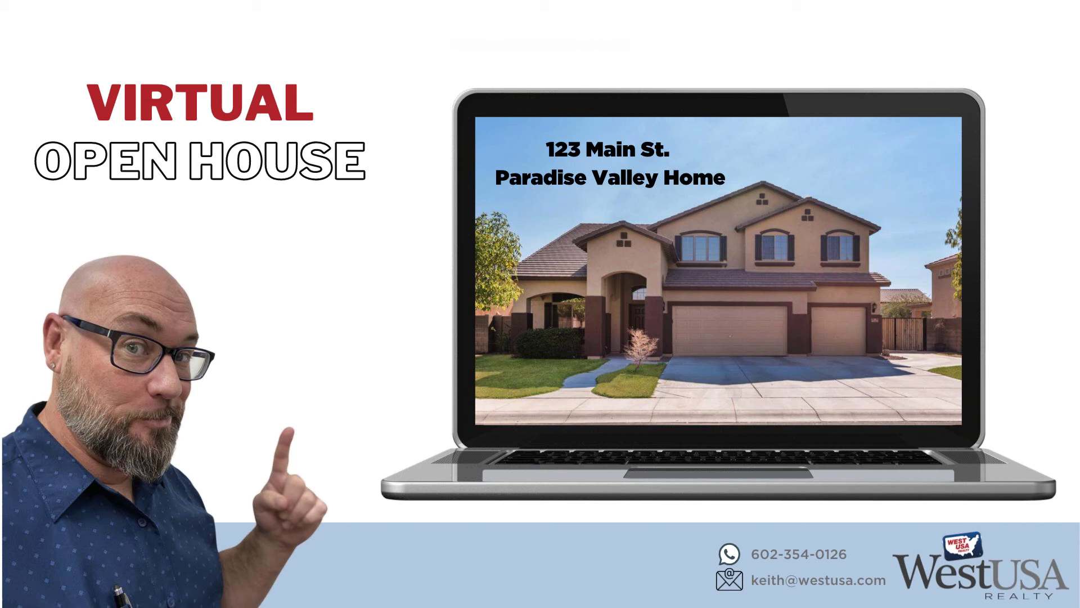
pyautogui.press('Escape')
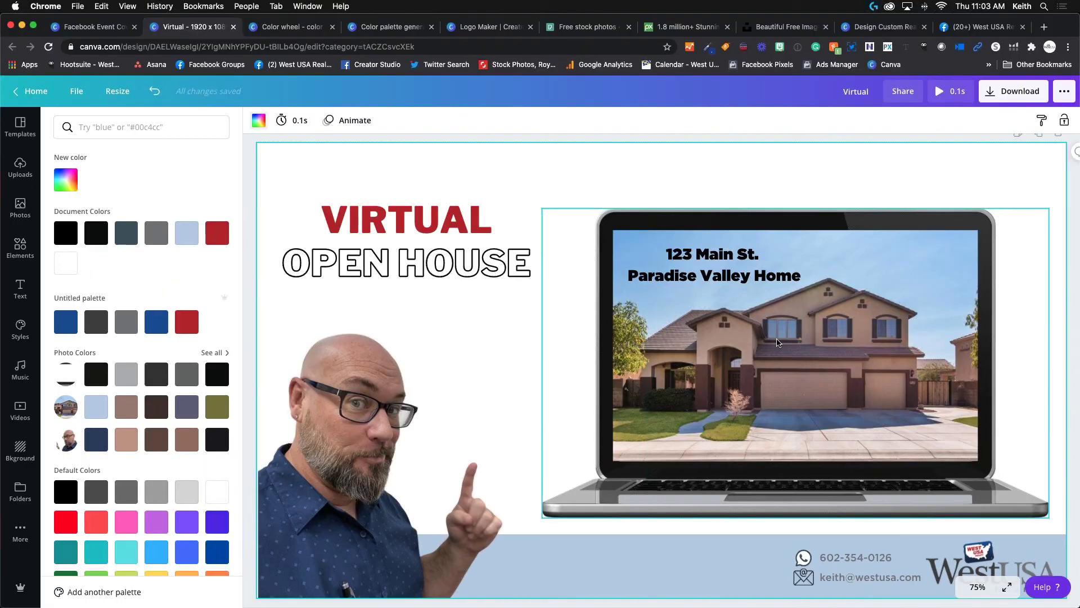
pyautogui.click(814, 342)
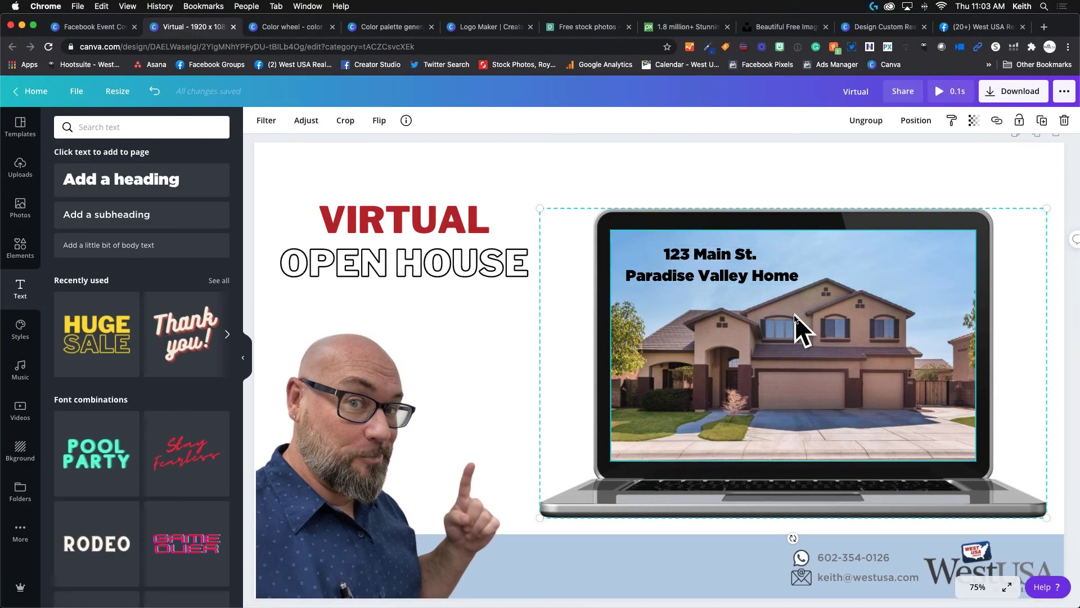
# Delete the address text and the house photo from the laptop screen.
pyautogui.click(725, 277)
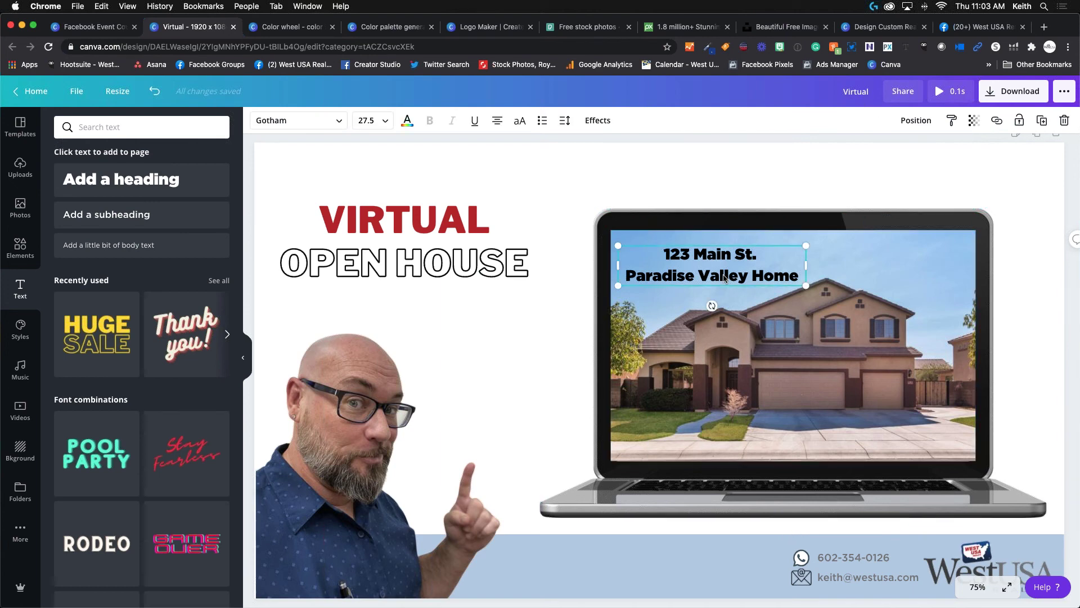
pyautogui.press('Delete')
pyautogui.click(725, 278)
pyautogui.press('Delete')
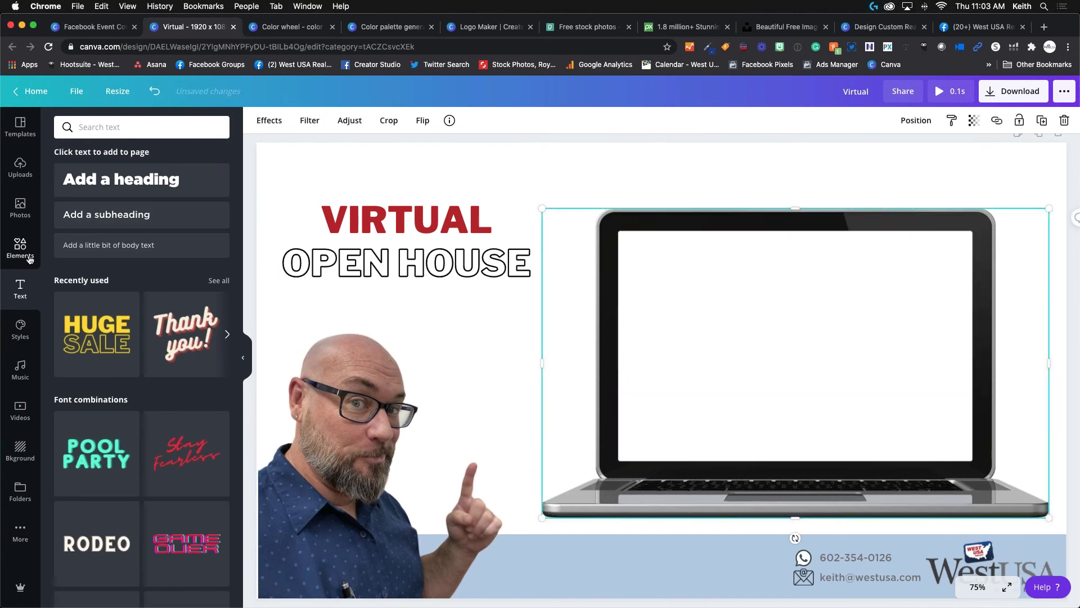
# Clear the old e-mail search in Elements and show all frames.
pyautogui.click(22, 250)
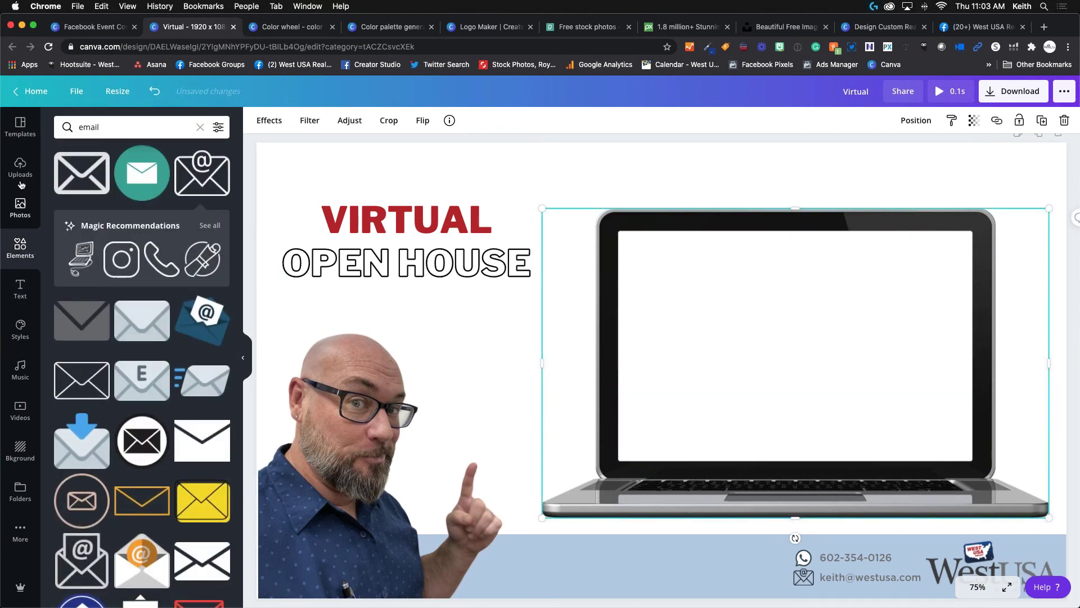
pyautogui.click(200, 127)
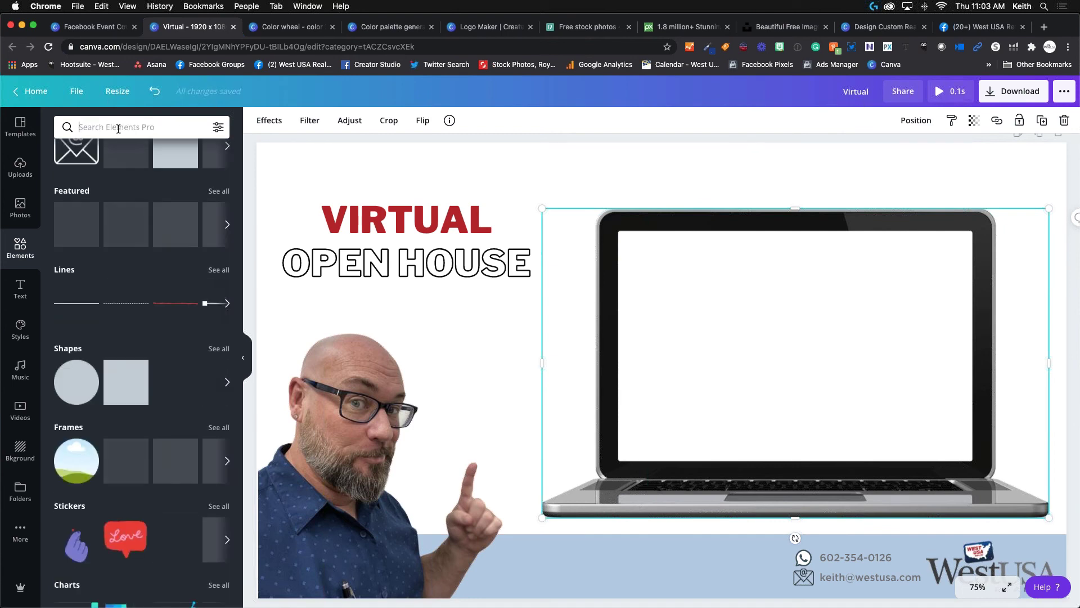
pyautogui.scroll(-3, 133, 305)
pyautogui.scroll(4, 132, 304)
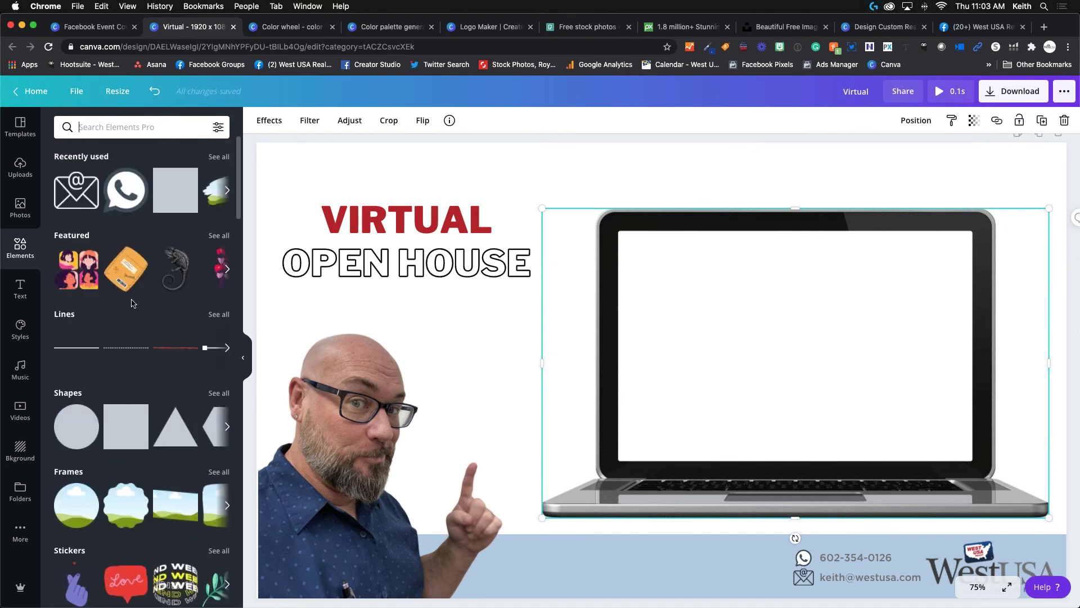
pyautogui.scroll(-4, 133, 305)
pyautogui.scroll(2, 133, 305)
pyautogui.scroll(-2, 169, 293)
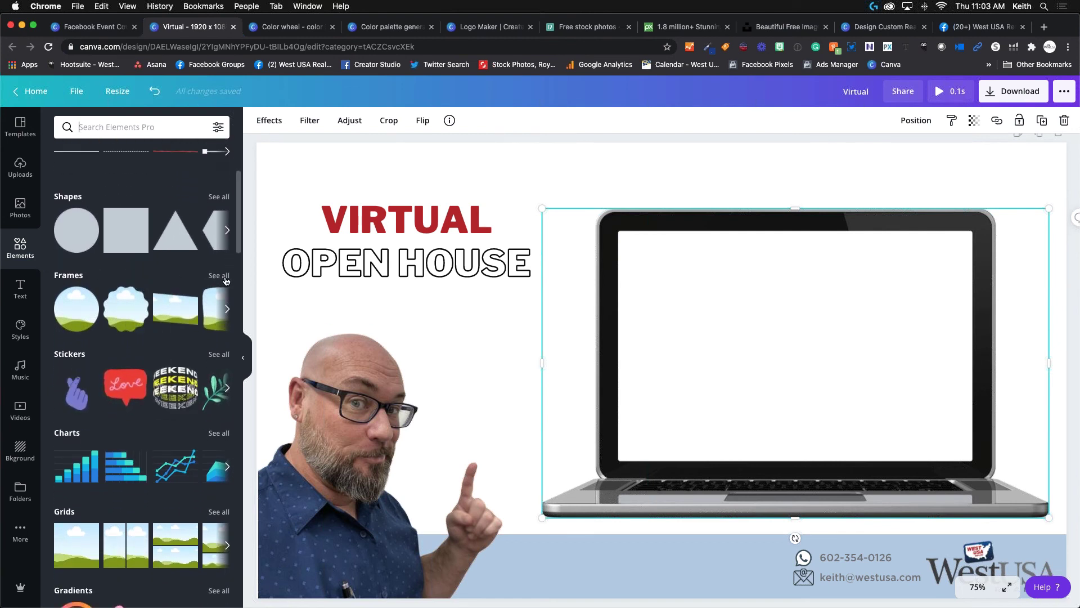
pyautogui.click(219, 275)
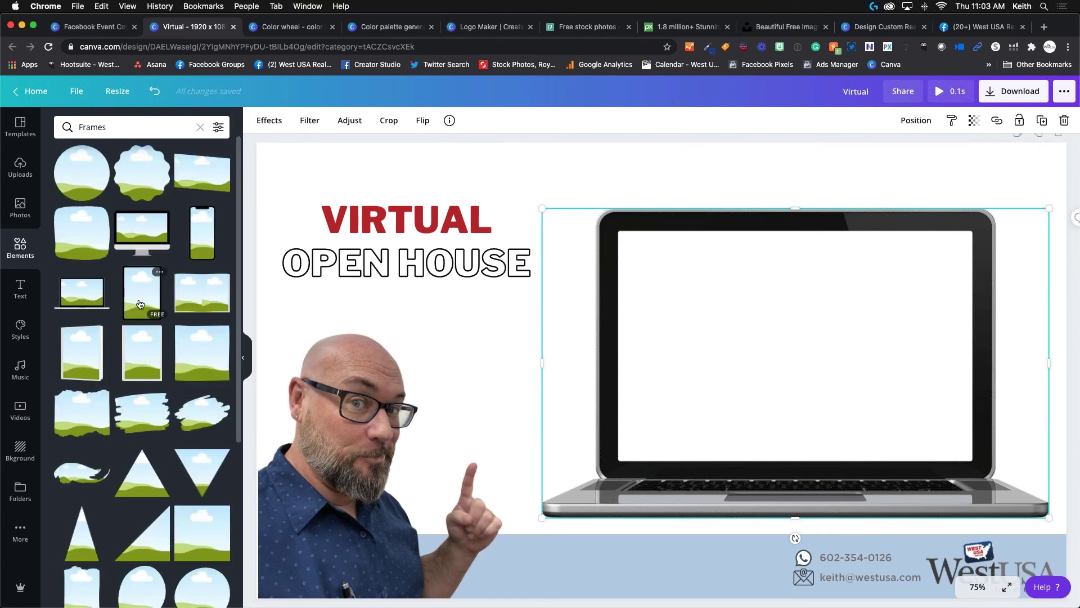
pyautogui.scroll(-10, 140, 303)
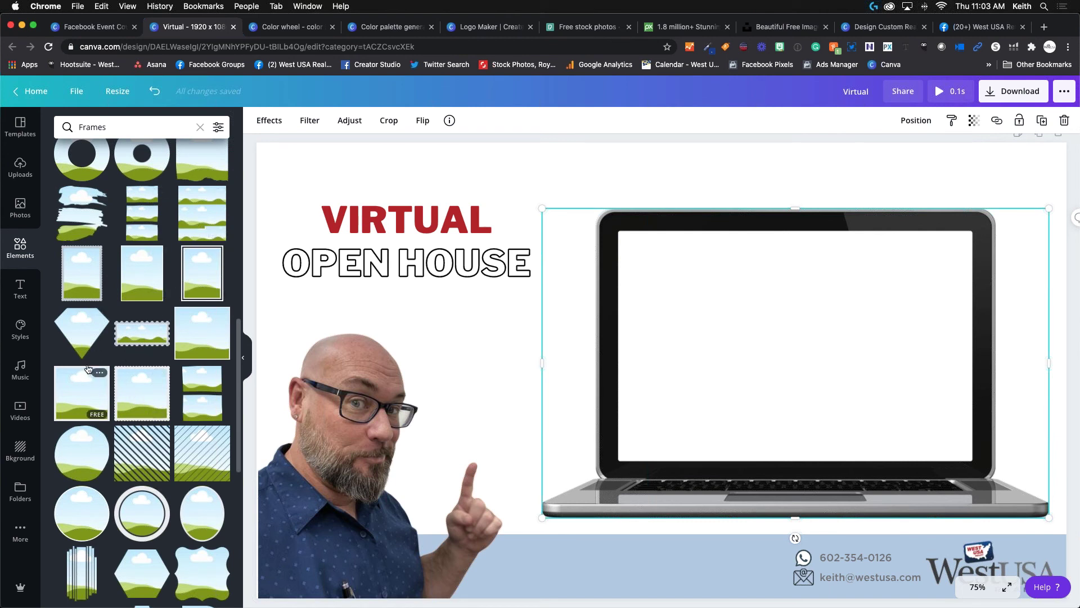
# Place a square frame on the laptop screen, centre it, then delete it.
pyautogui.scroll(-1, 88, 367)
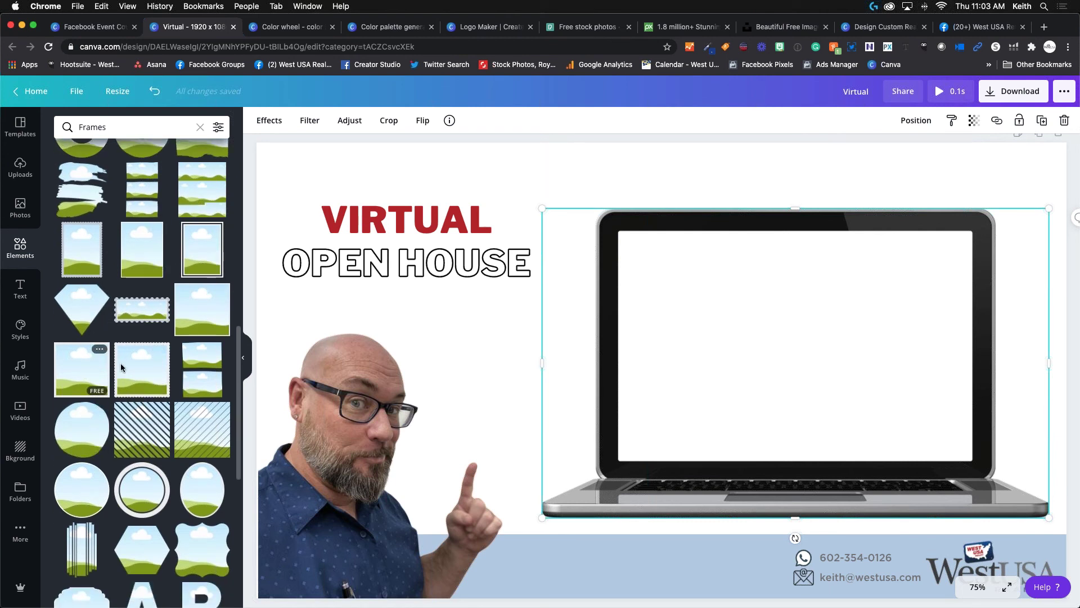
pyautogui.moveTo(121, 367); pyautogui.dragTo(726, 281)
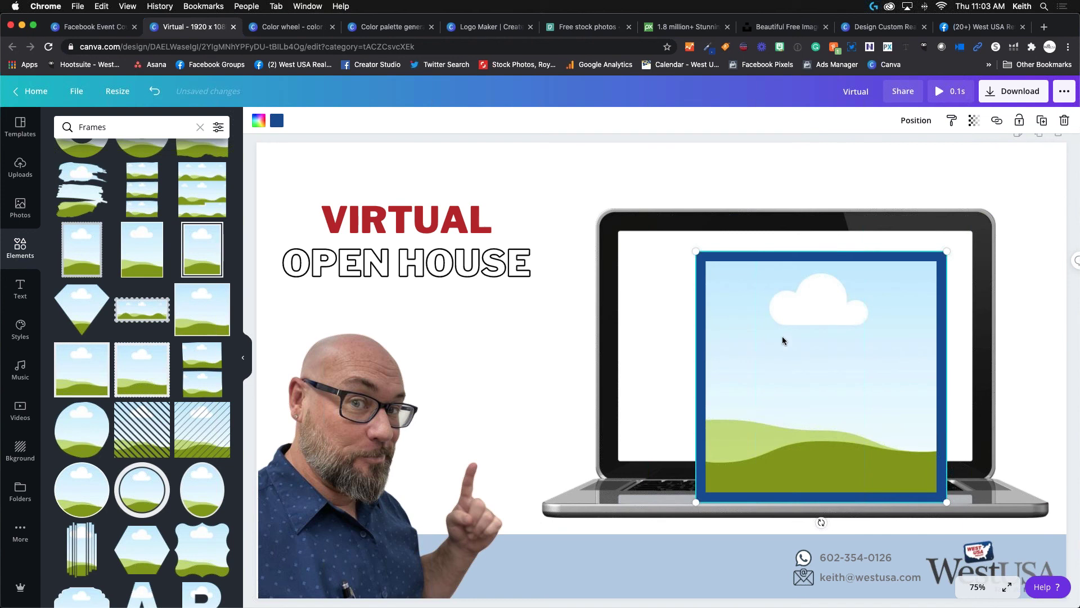
pyautogui.moveTo(783, 341); pyautogui.dragTo(770, 330)
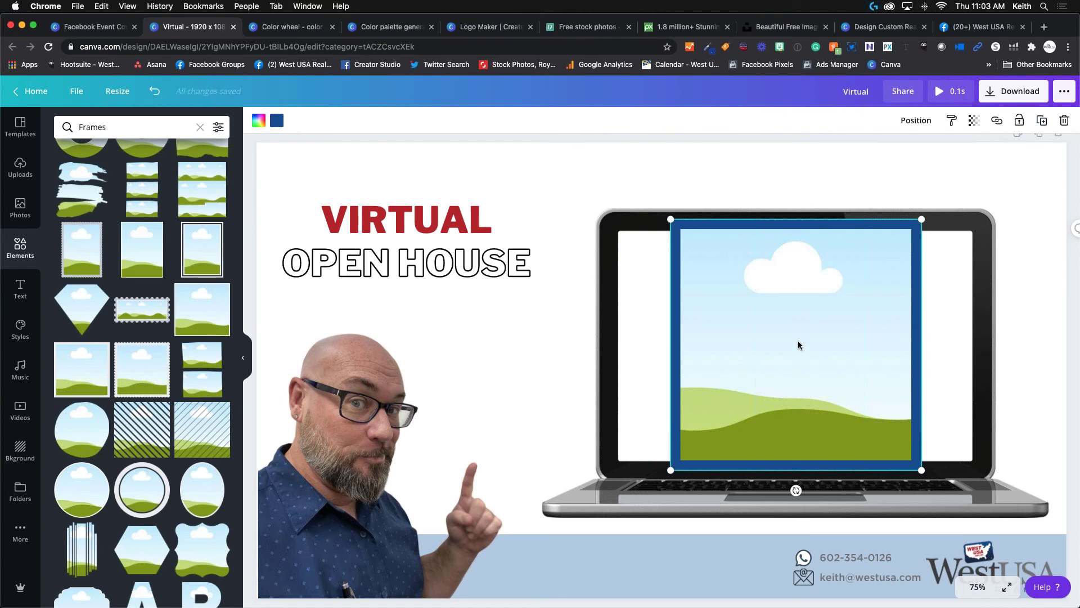
pyautogui.press('Delete')
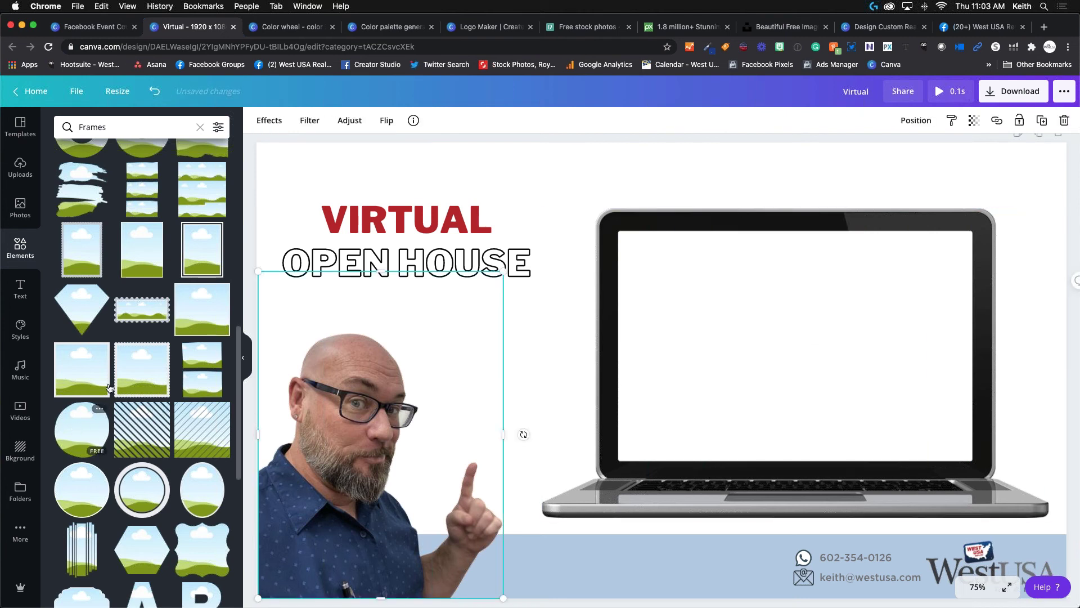
# Add a circle frame over the laptop screen, undoing a trial photo fill and move.
pyautogui.click(86, 432)
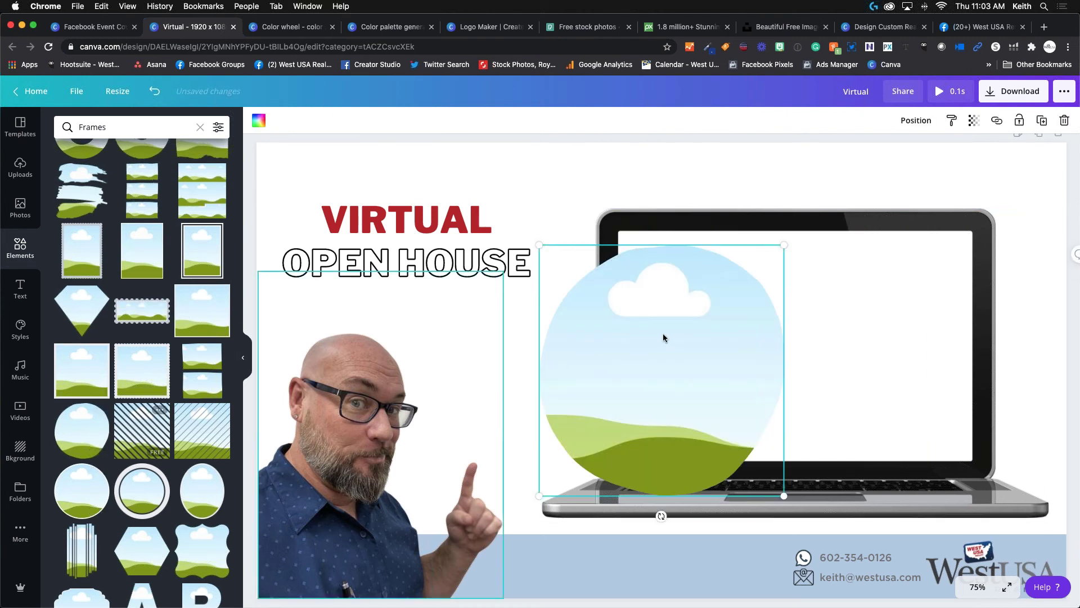
pyautogui.moveTo(343, 442); pyautogui.dragTo(641, 381)
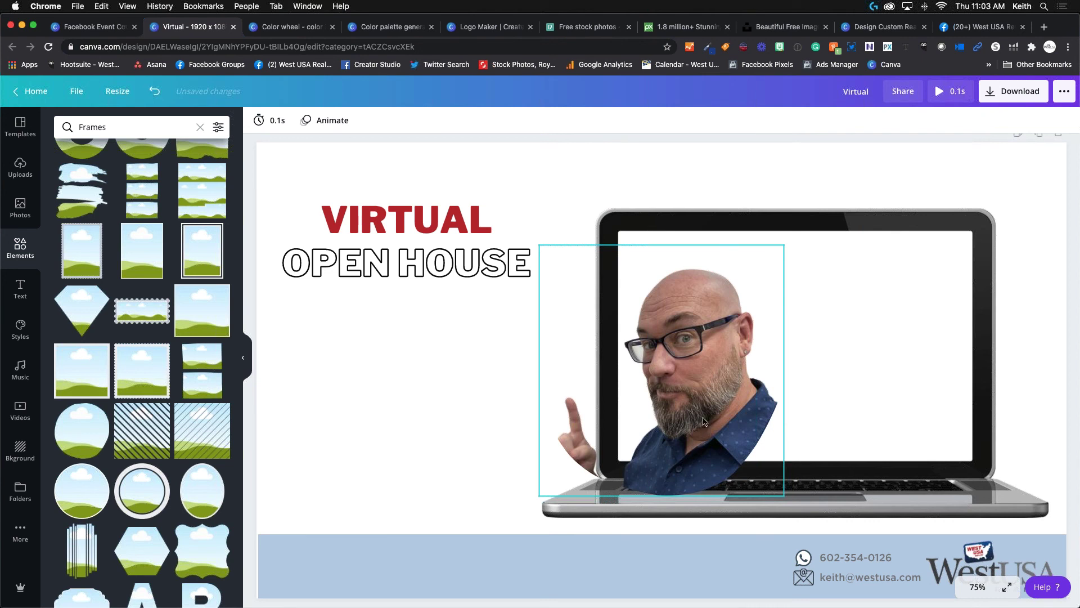
pyautogui.moveTo(697, 407); pyautogui.dragTo(414, 443)
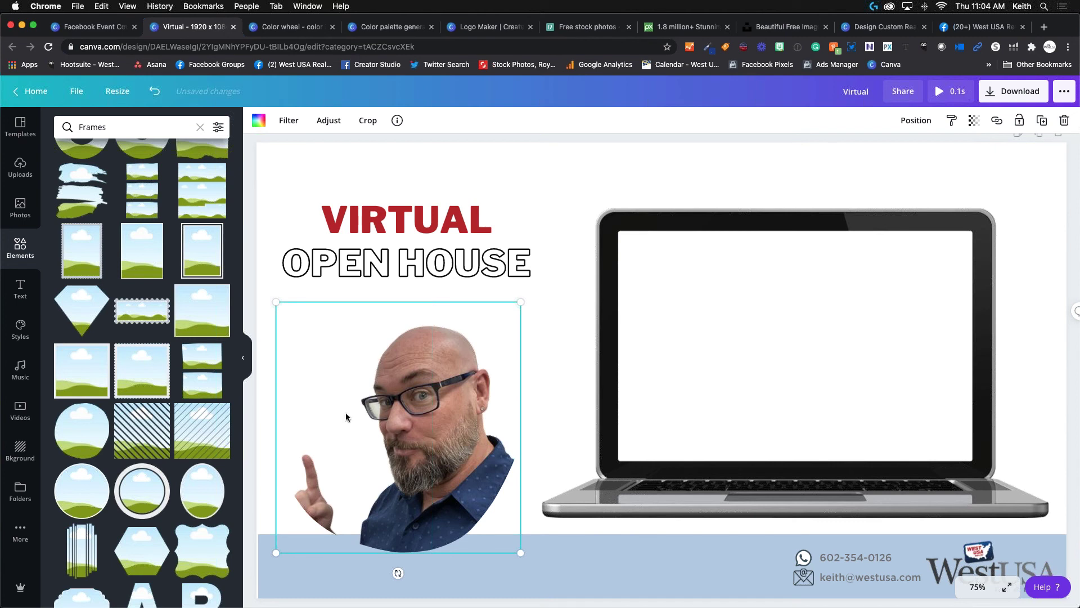
pyautogui.press('super+z')
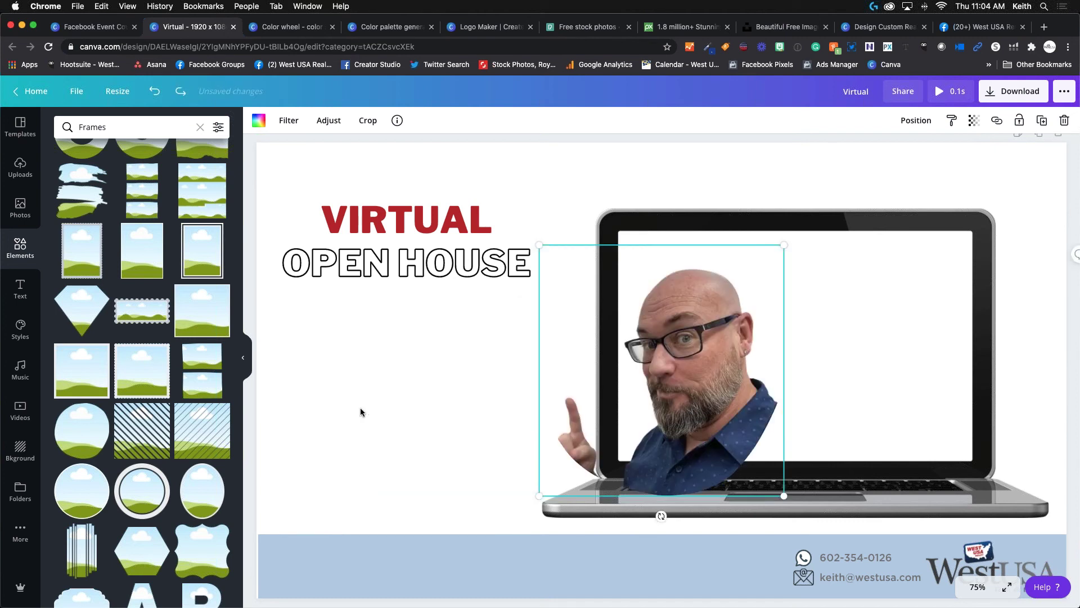
pyautogui.press('super+z')
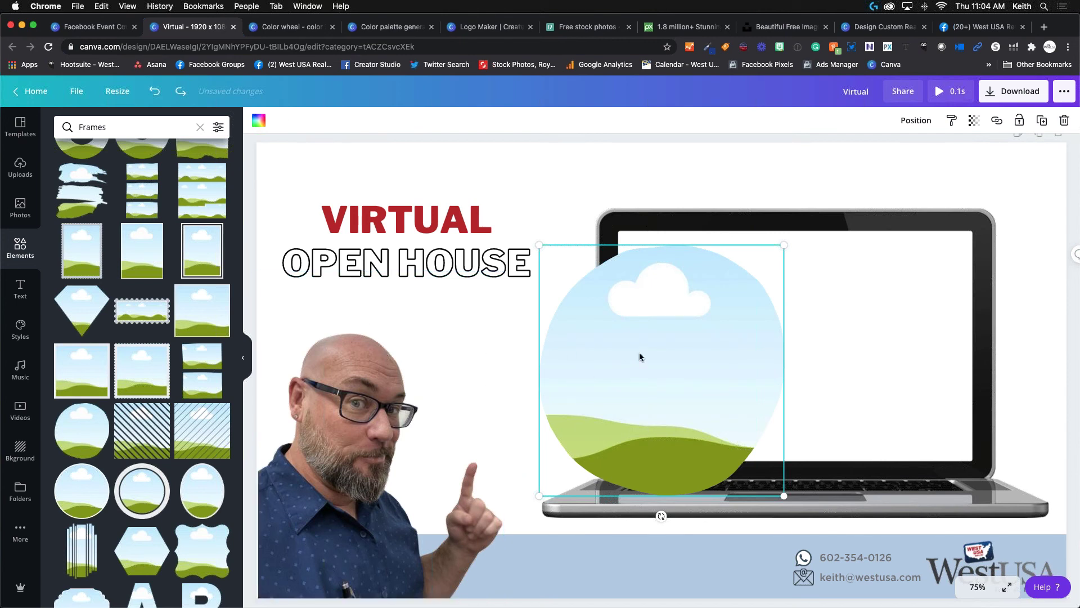
# Drop the woman's uploaded headshot into the circle frame and shift it lower inside.
pyautogui.click(20, 165)
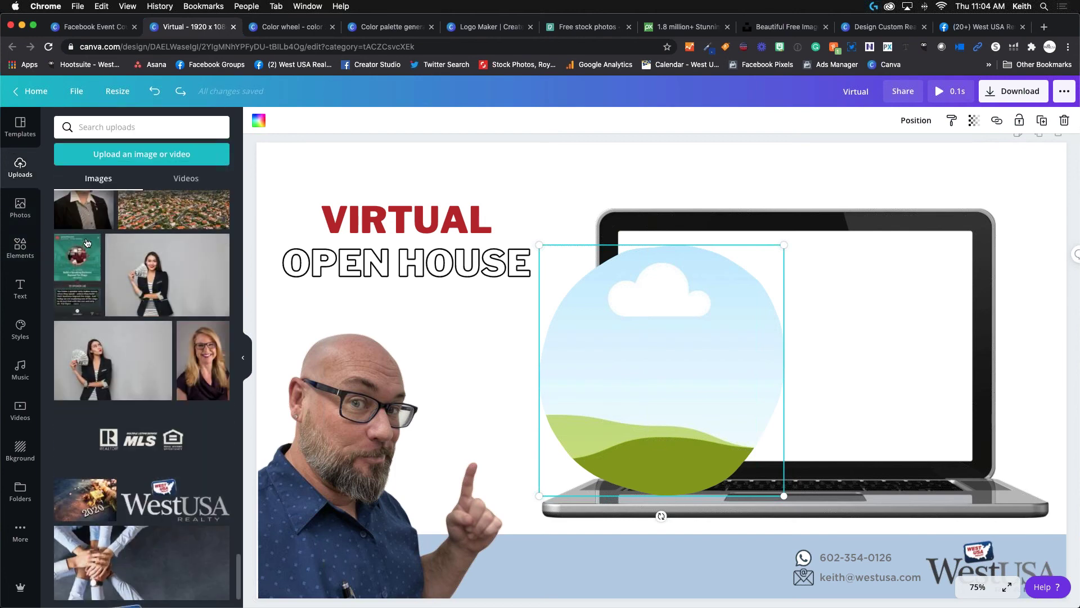
pyautogui.click(213, 362)
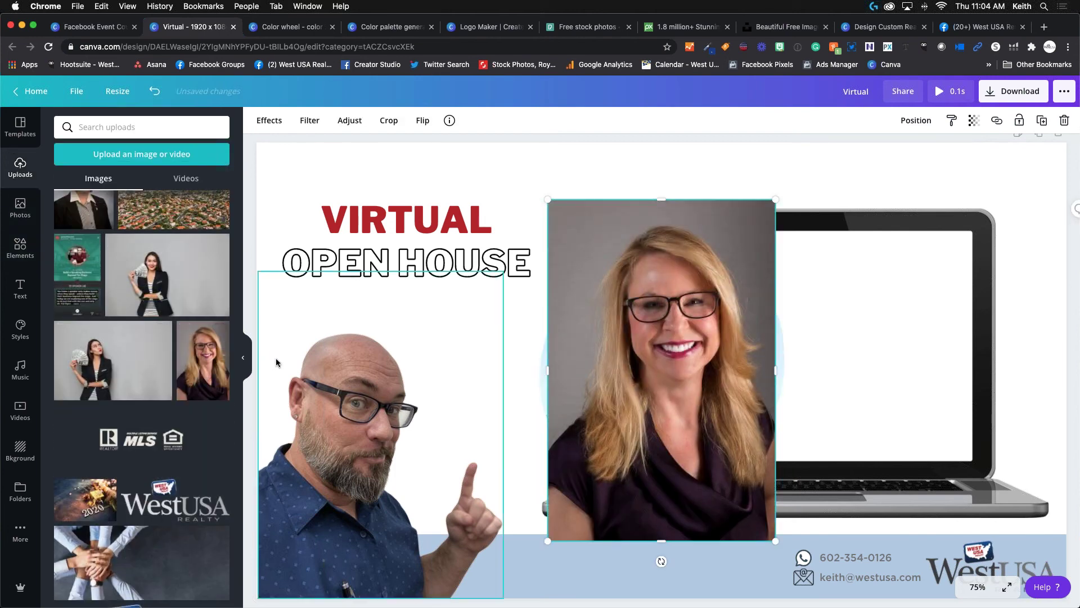
pyautogui.moveTo(645, 340); pyautogui.dragTo(690, 372)
pyautogui.doubleClick(686, 338)
pyautogui.moveTo(672, 332); pyautogui.dragTo(666, 371)
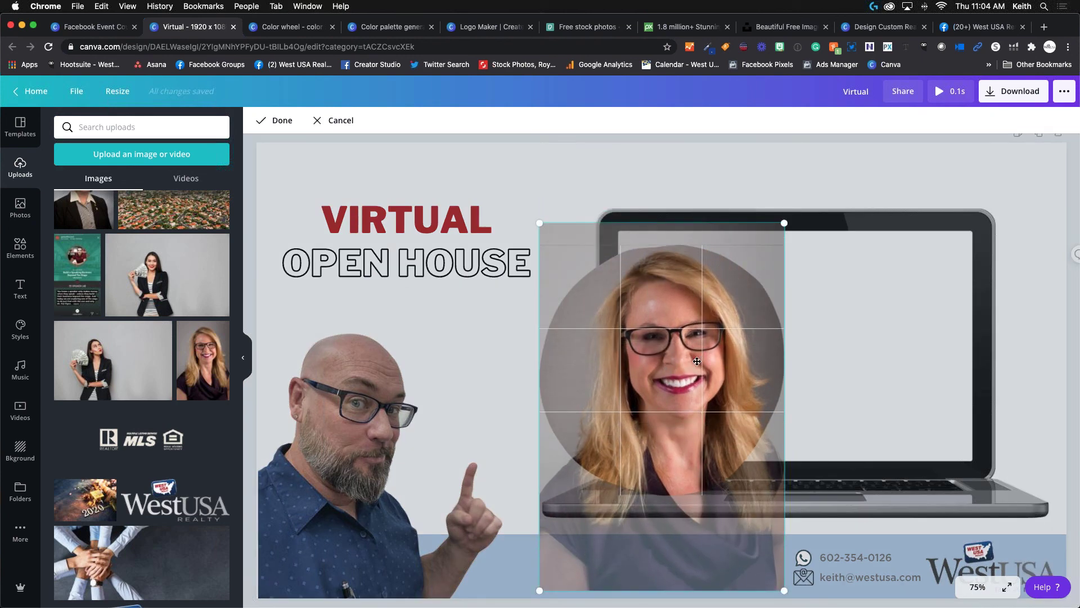
pyautogui.click(676, 177)
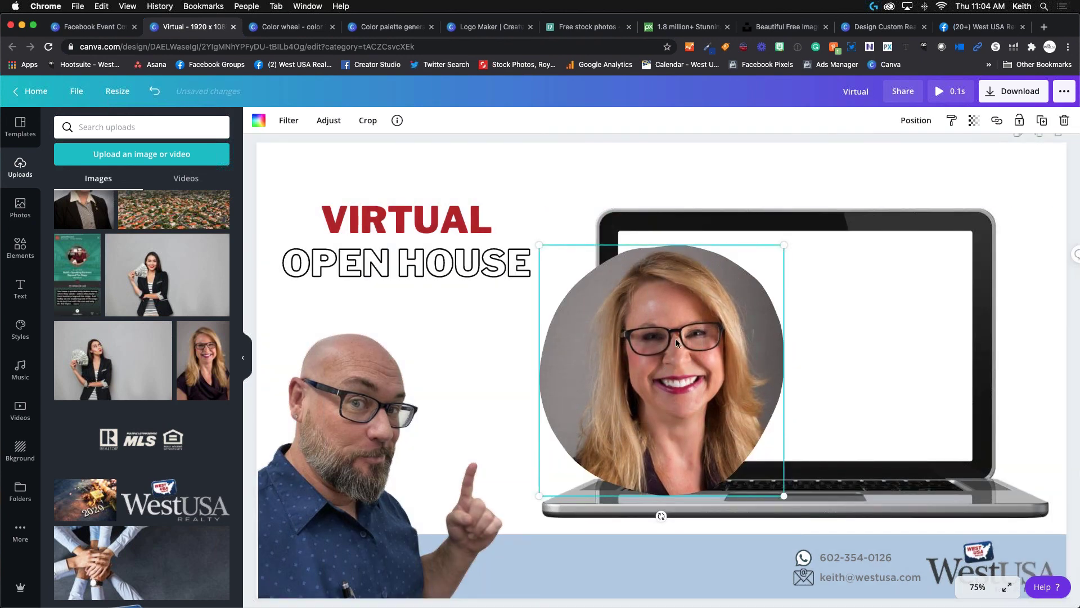
# Delete the man's photo, then the woman's headshot and its circle frame.
pyautogui.click(361, 419)
pyautogui.press('Delete')
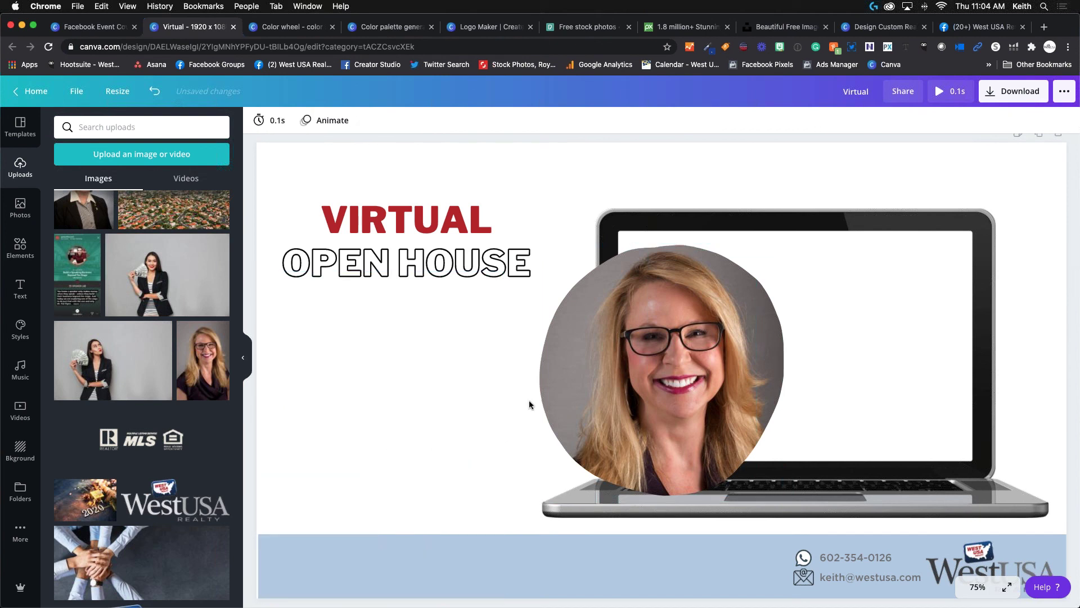
pyautogui.click(532, 388)
pyautogui.moveTo(532, 388); pyautogui.dragTo(387, 457)
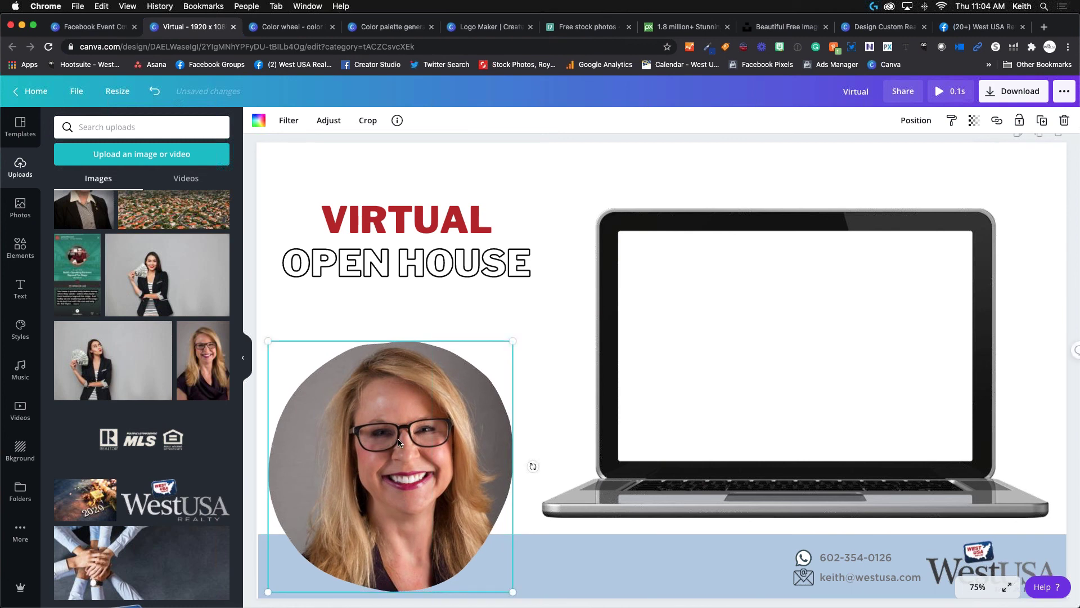
pyautogui.press('Delete')
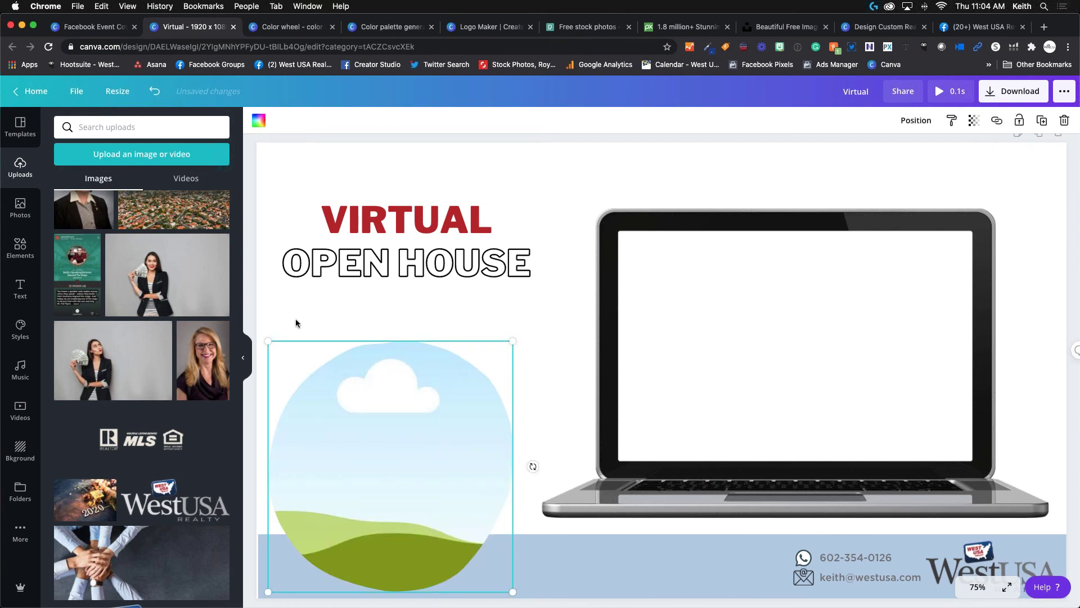
pyautogui.press('Delete')
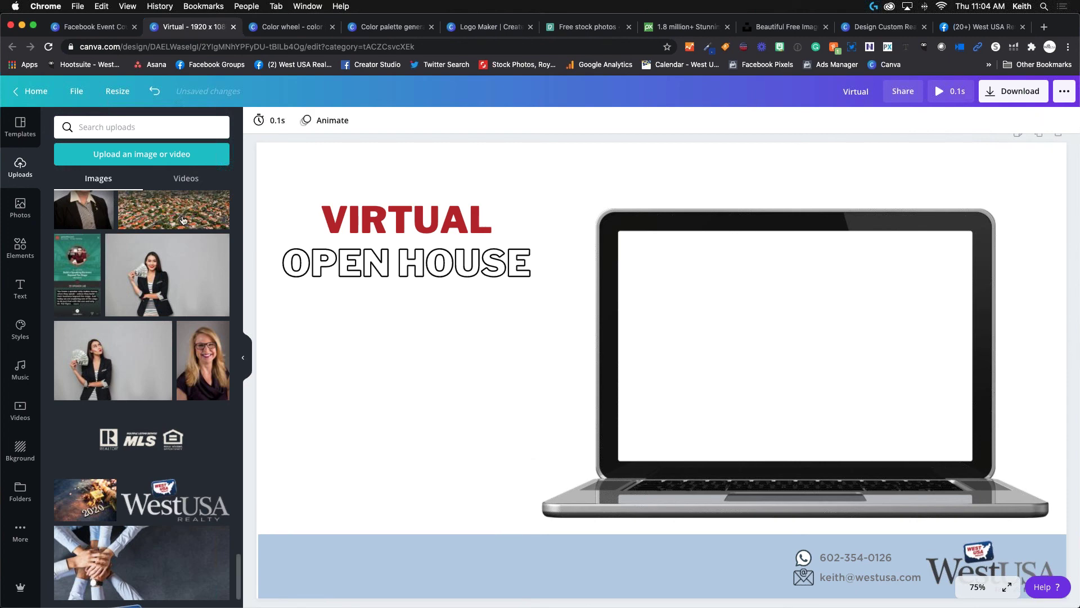
# Add the red location-pin frame and fill it with the uploaded house photo.
pyautogui.click(21, 246)
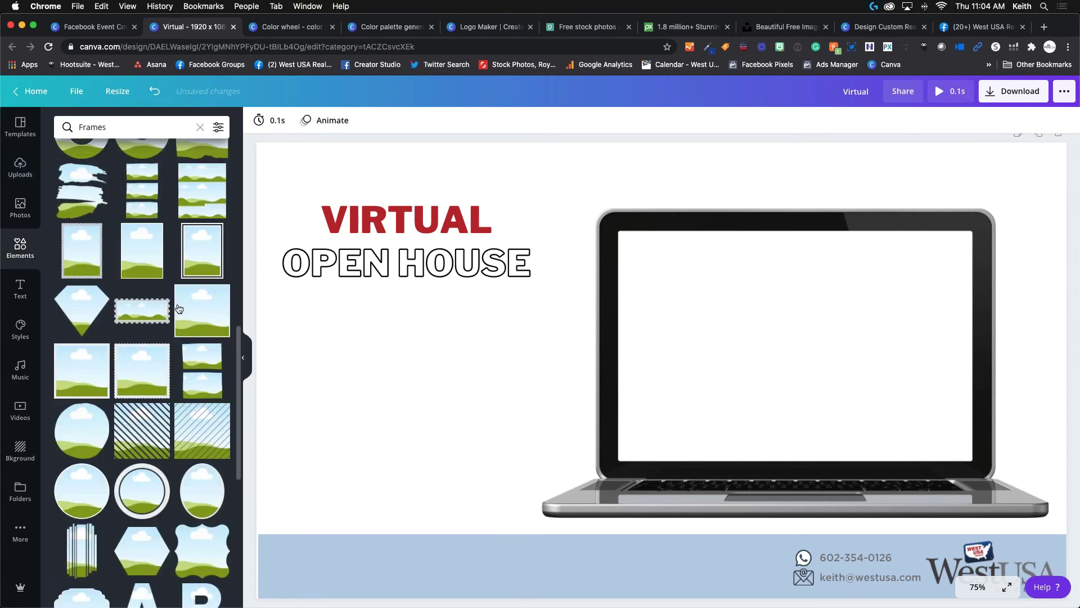
pyautogui.scroll(-7, 155, 391)
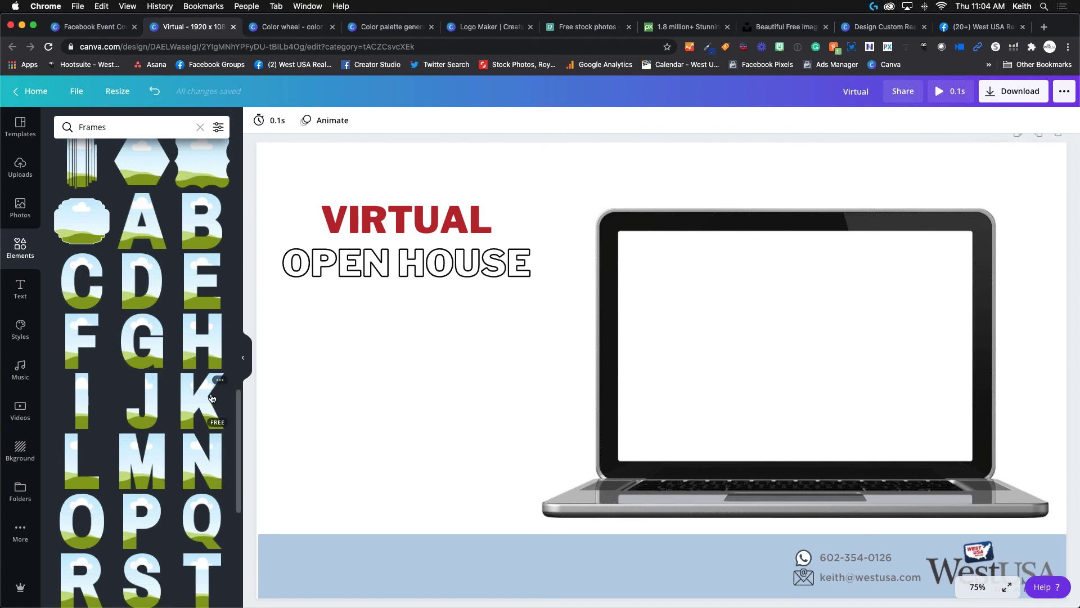
pyautogui.scroll(-10, 169, 383)
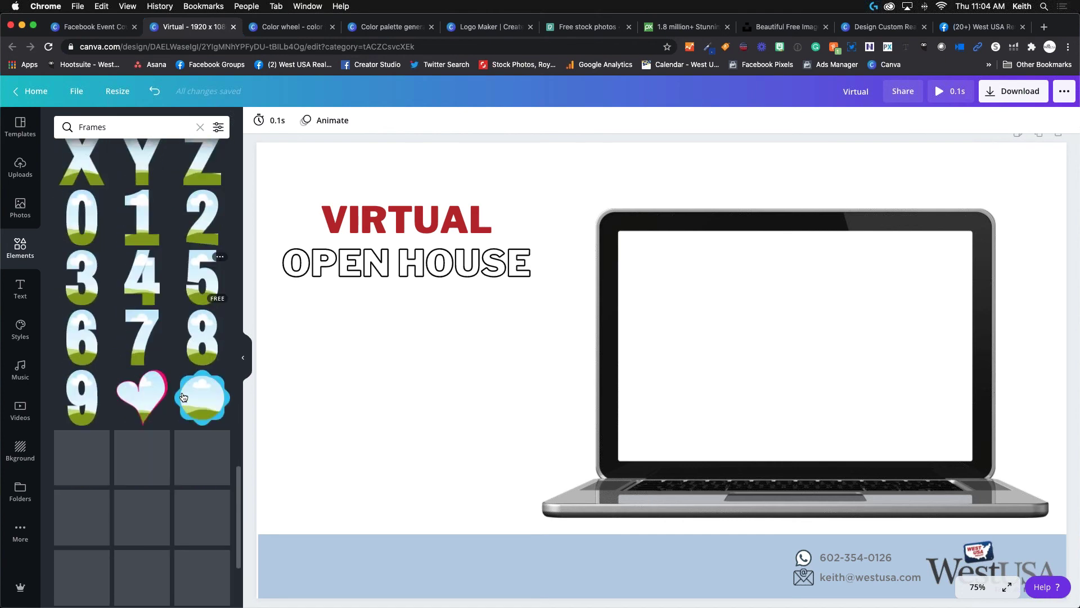
pyautogui.scroll(-3, 97, 371)
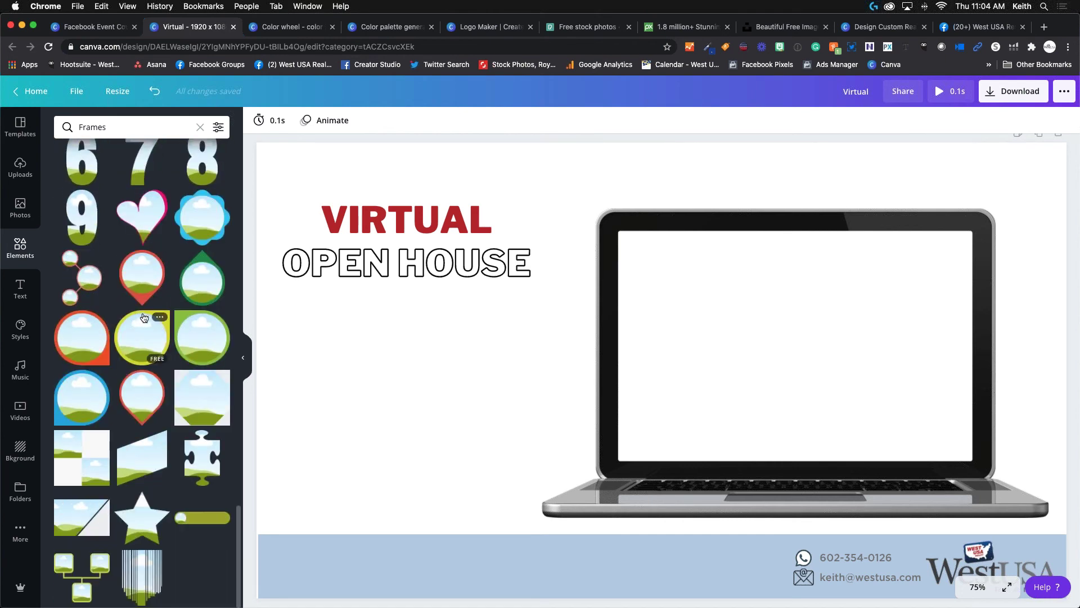
pyautogui.click(141, 286)
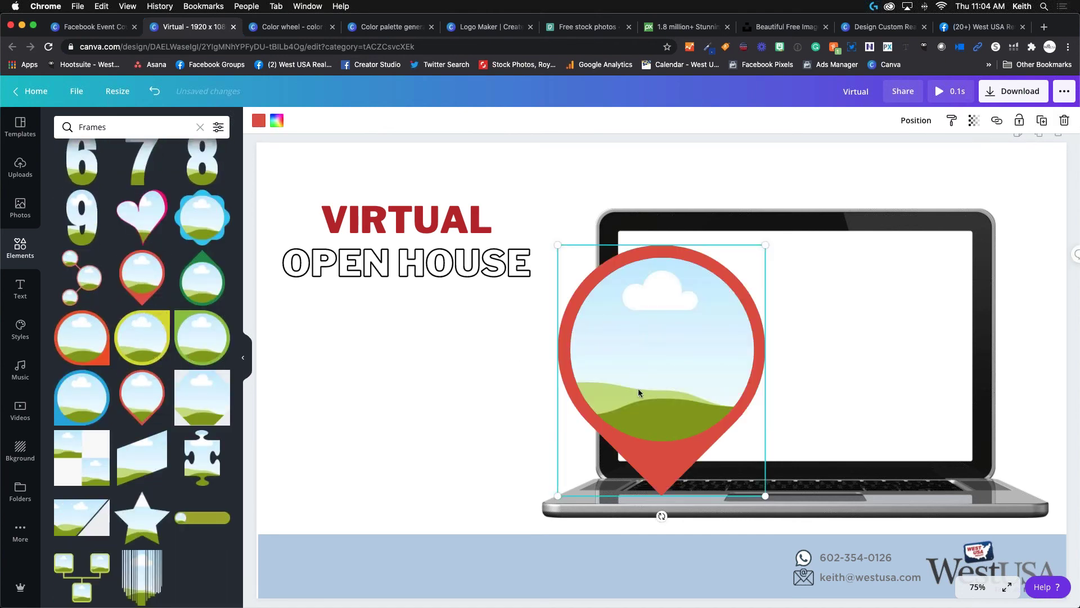
pyautogui.click(20, 167)
pyautogui.scroll(15, 113, 293)
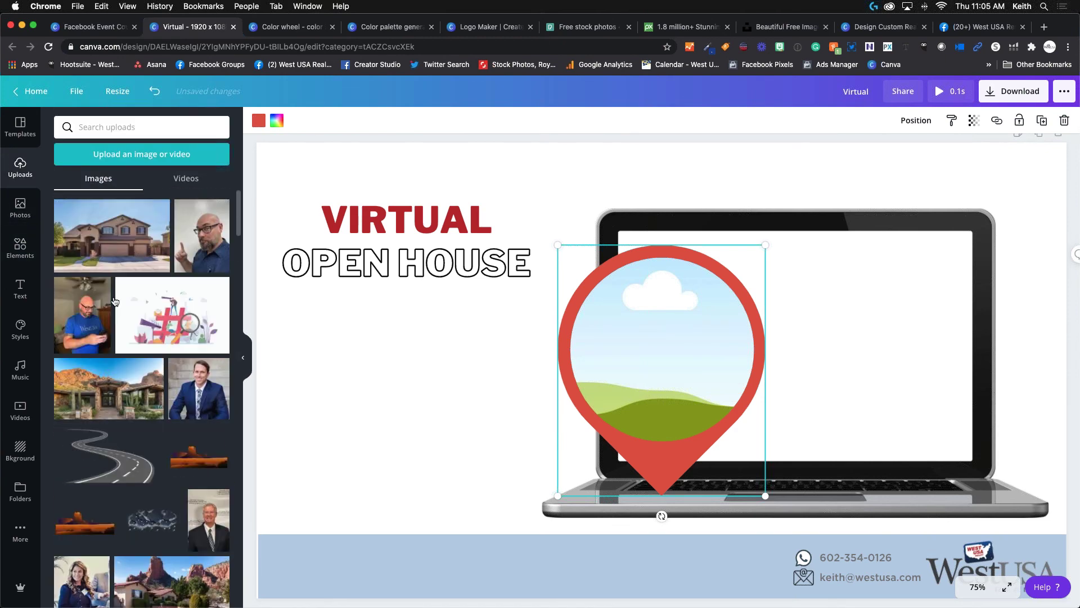
pyautogui.click(137, 236)
pyautogui.moveTo(647, 326); pyautogui.dragTo(647, 383)
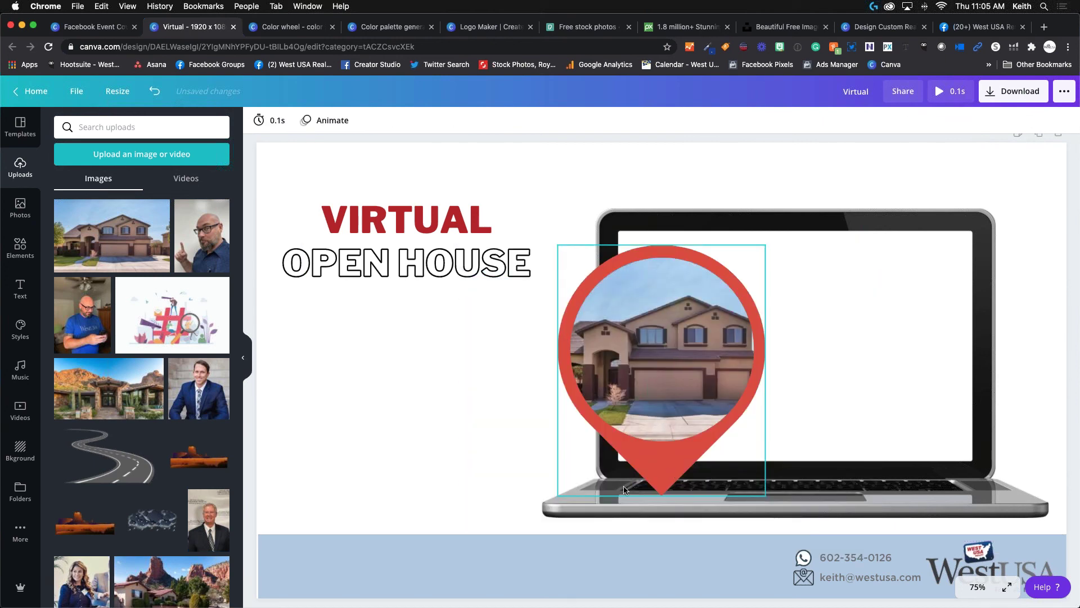
# Shrink the map-pin frame and move it to the right side of the laptop screen.
pyautogui.click(566, 479)
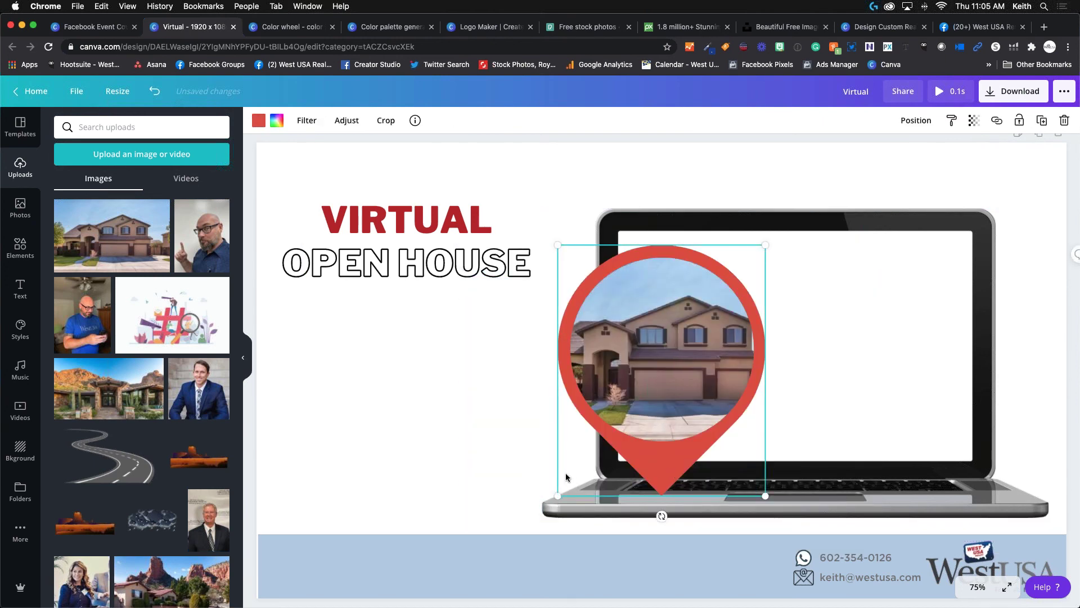
pyautogui.moveTo(569, 488); pyautogui.dragTo(644, 415)
pyautogui.moveTo(662, 365); pyautogui.dragTo(848, 367)
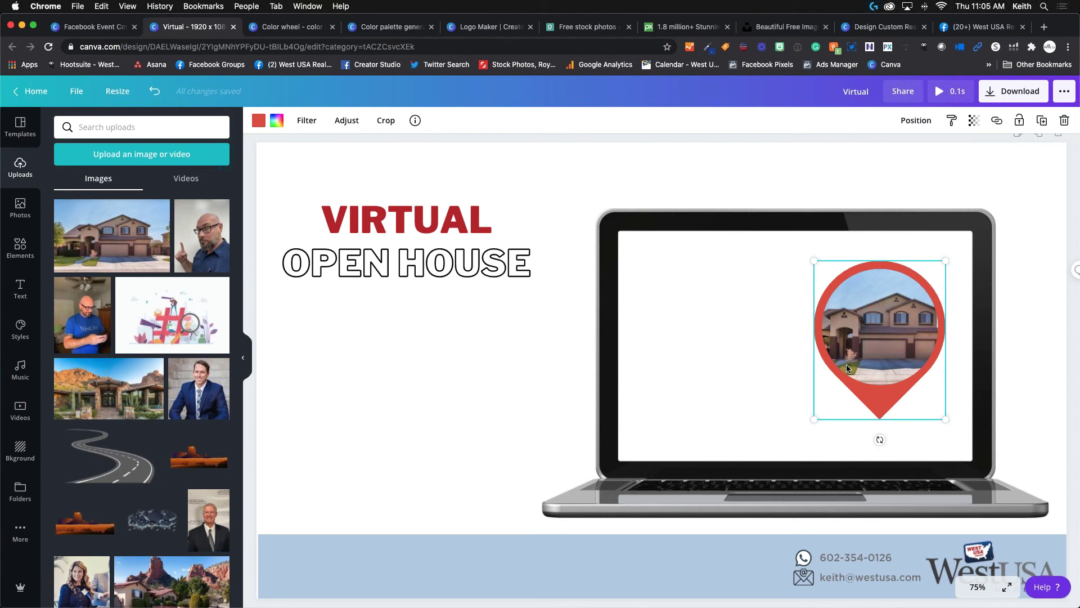
pyautogui.scroll(1, 399, 191)
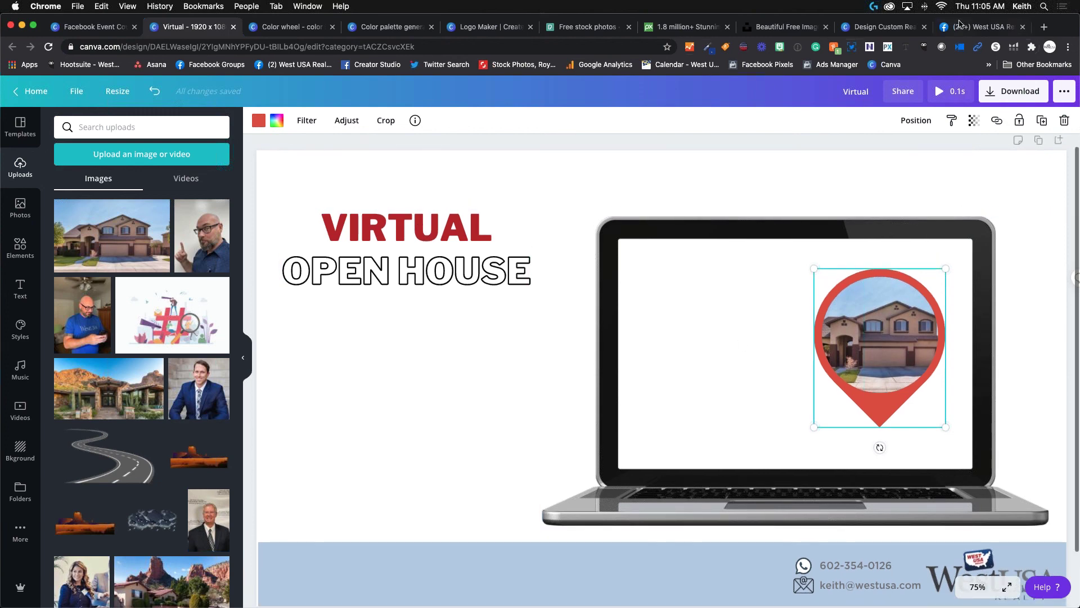
pyautogui.click(986, 28)
# Switch to the Real Estate Flyer tab, select its URL and scroll to the four-step guide.
pyautogui.click(851, 27)
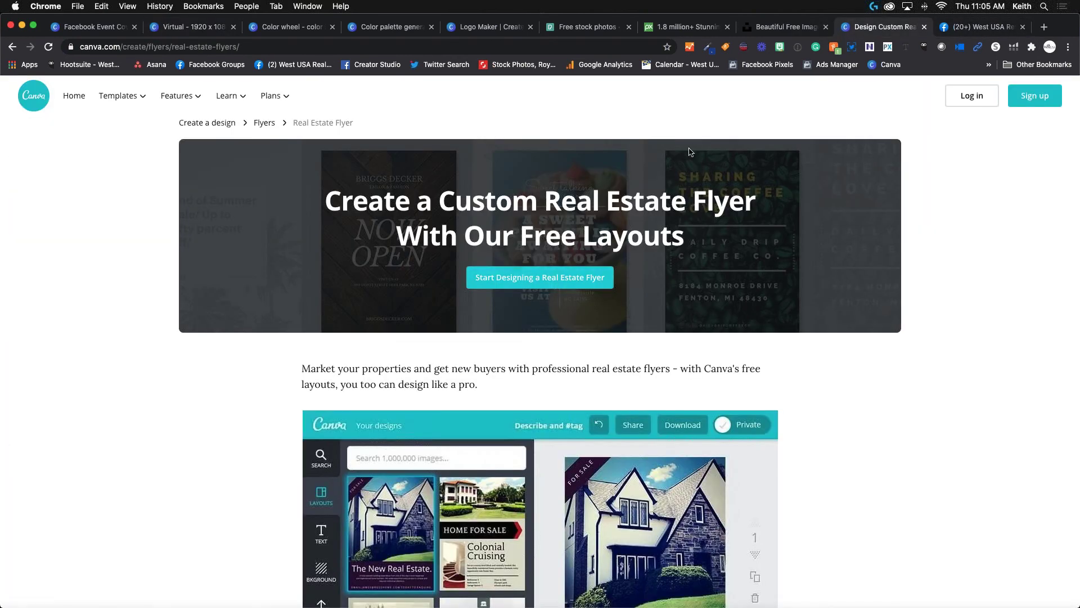
pyautogui.click(270, 45)
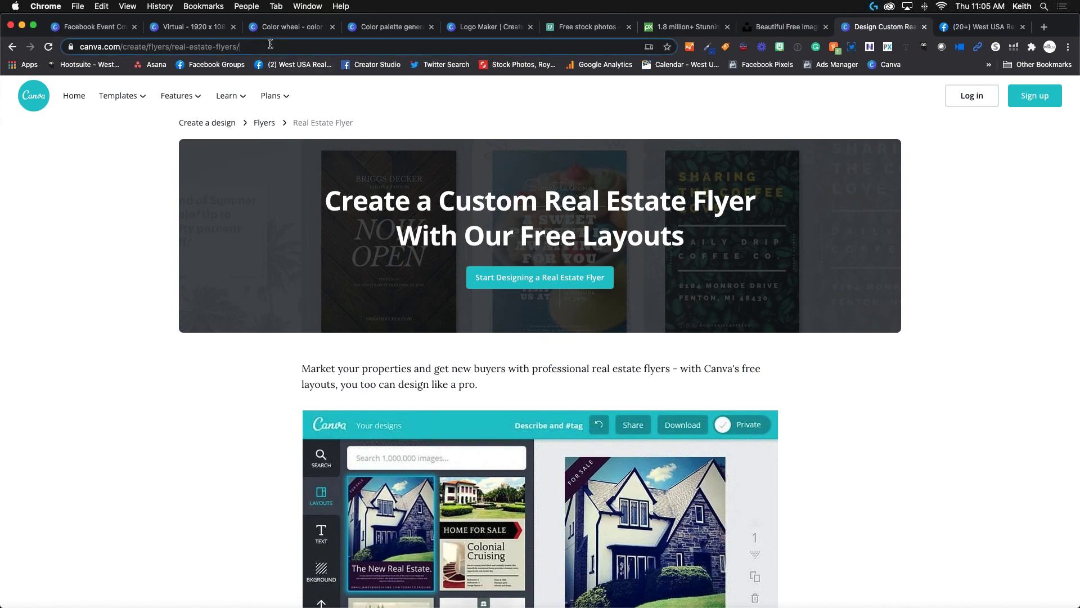
pyautogui.press('super+a')
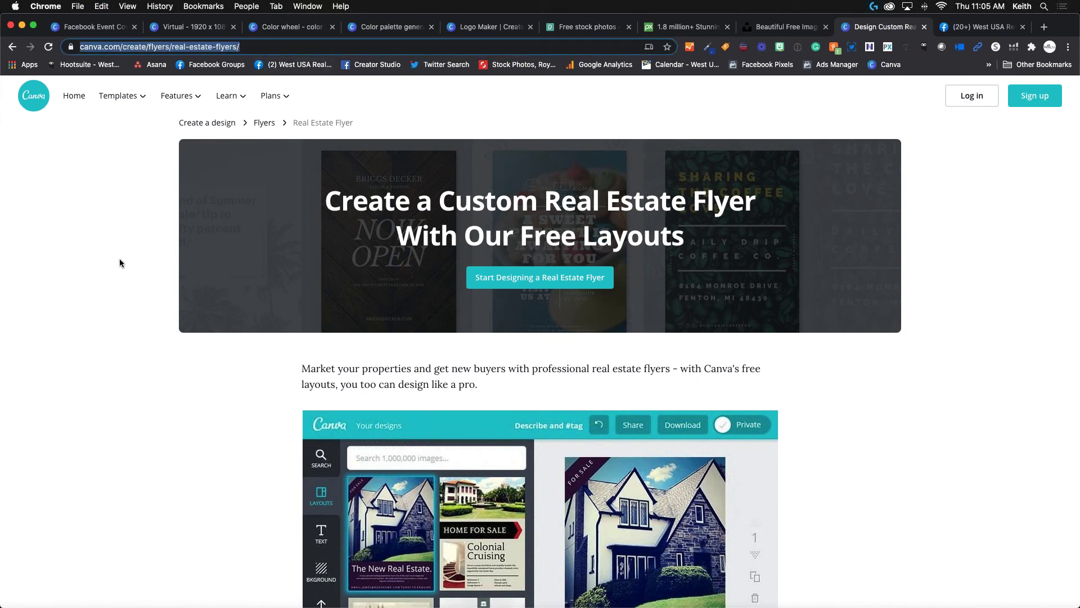
pyautogui.scroll(-5, 191, 350)
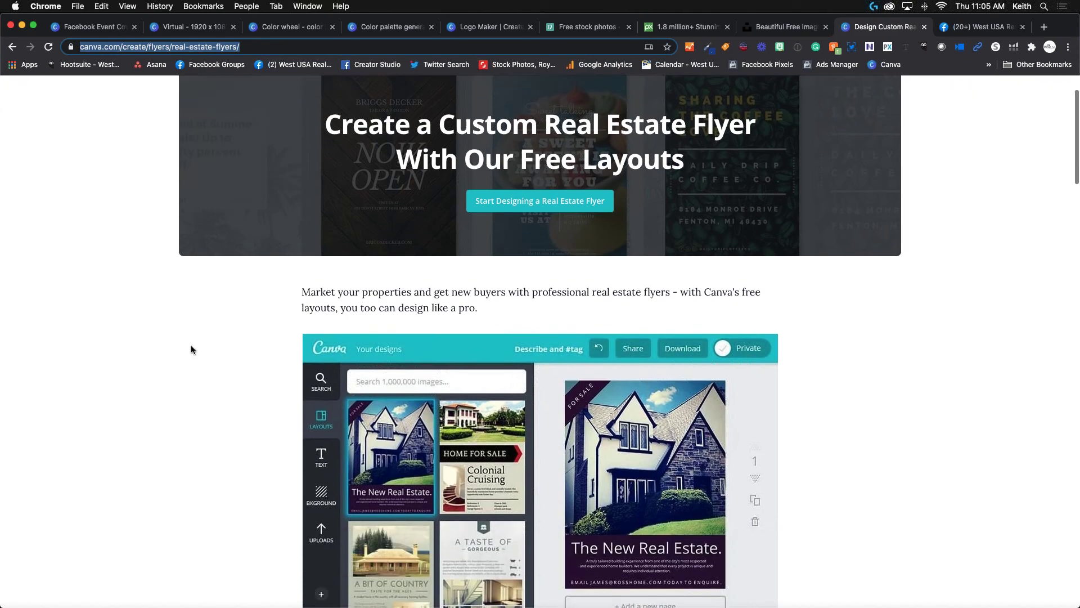
pyautogui.scroll(-14, 190, 350)
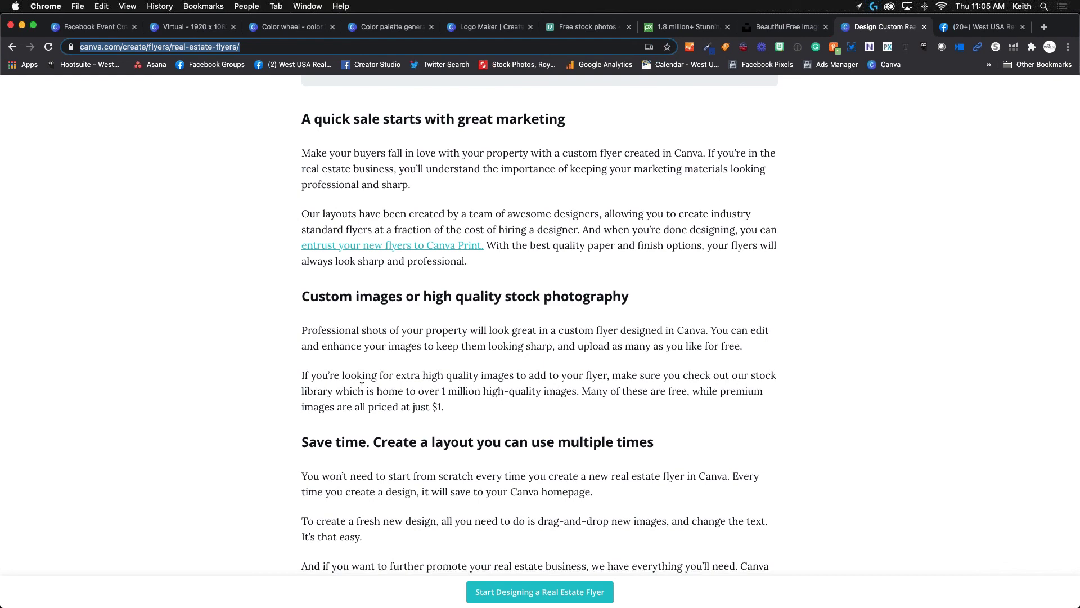
pyautogui.scroll(-7, 361, 386)
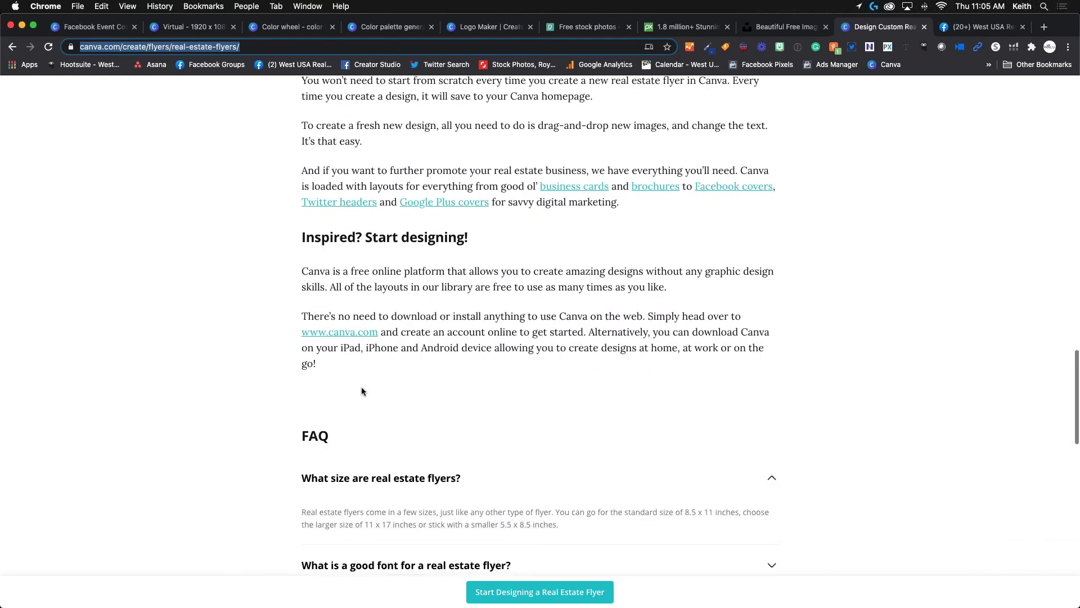
pyautogui.scroll(10, 566, 393)
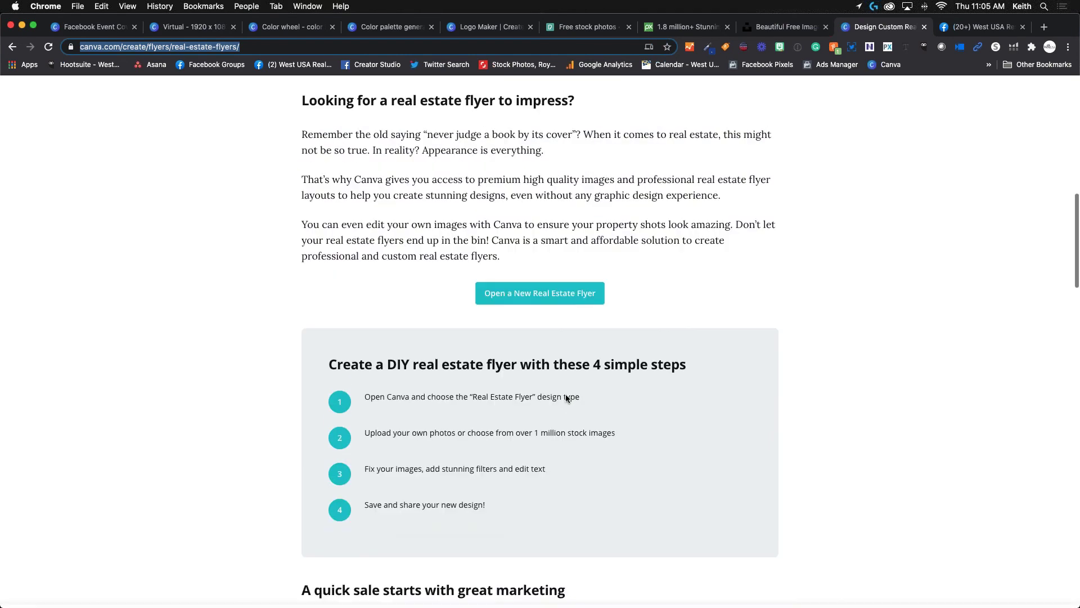
pyautogui.scroll(-1, 567, 399)
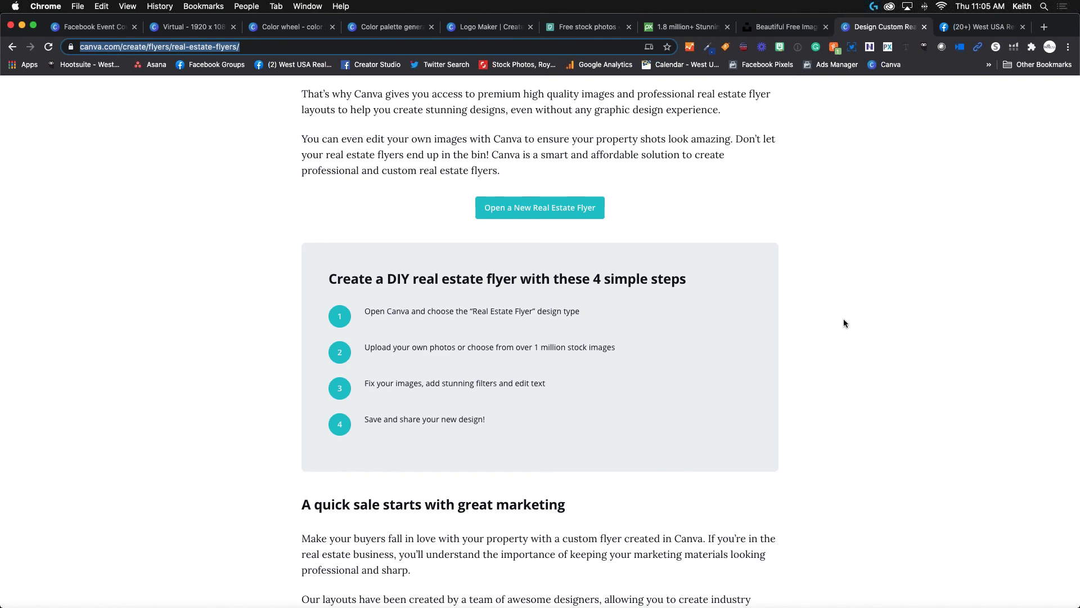
pyautogui.scroll(6, 843, 323)
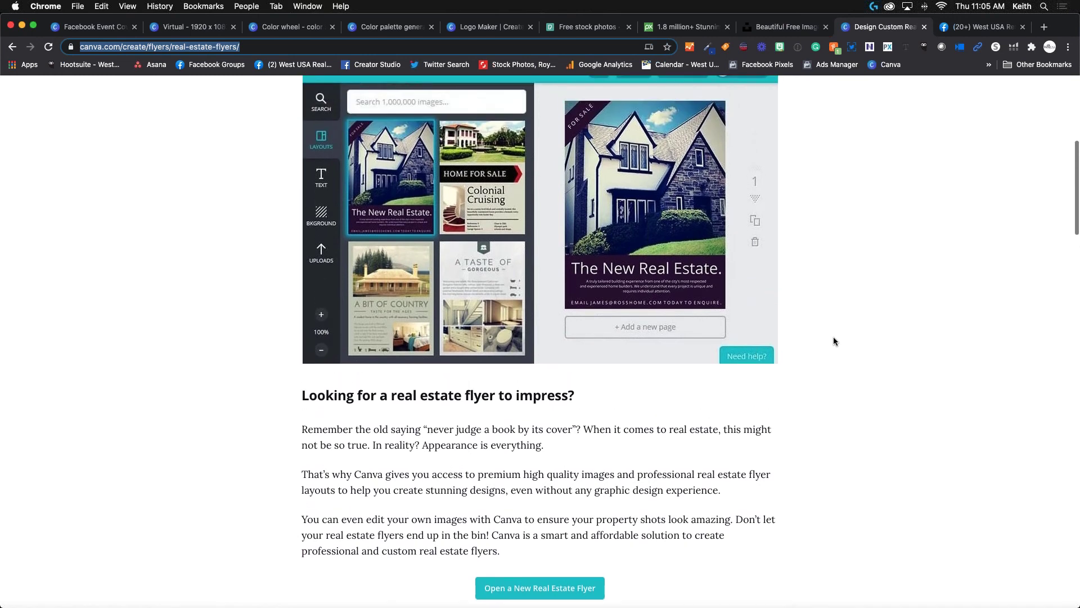
# Return to the Virtual design, then open the West USA events calendar in a new tab.
pyautogui.scroll(1, 834, 341)
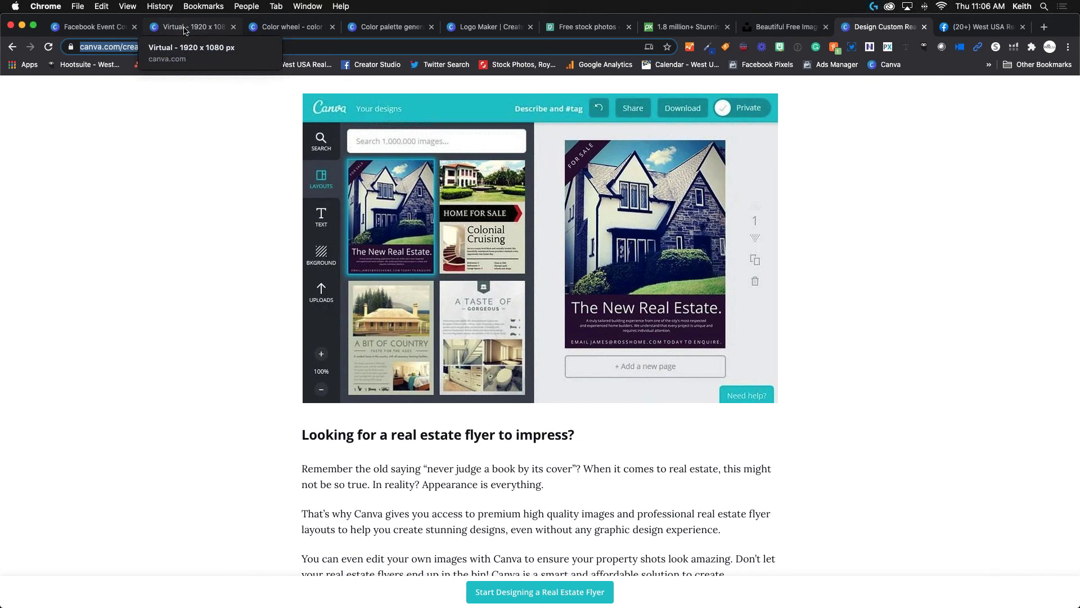
pyautogui.click(183, 29)
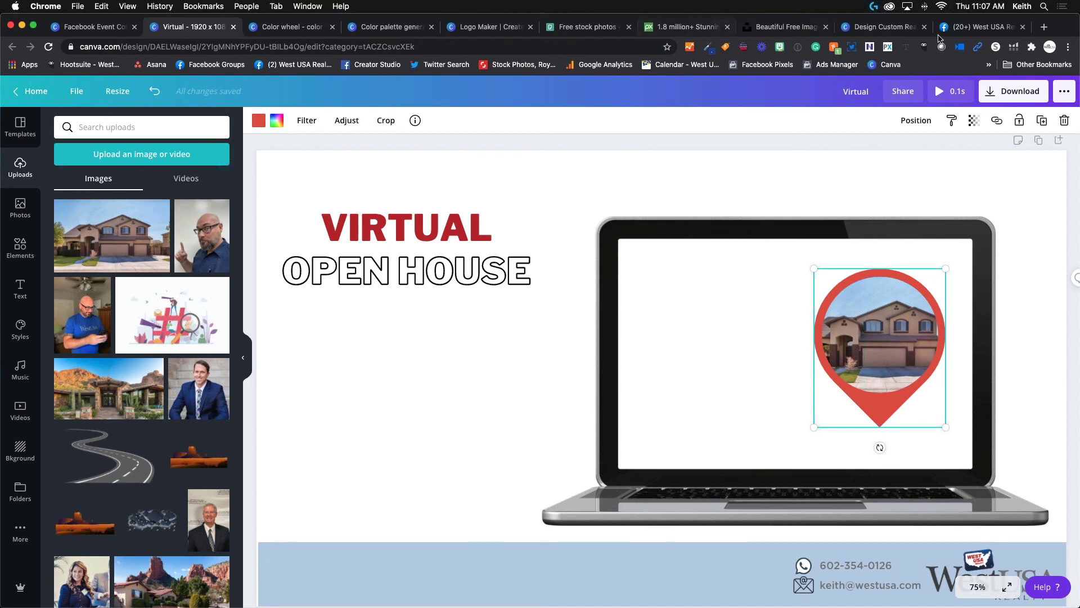
pyautogui.click(1044, 27)
pyautogui.click(682, 68)
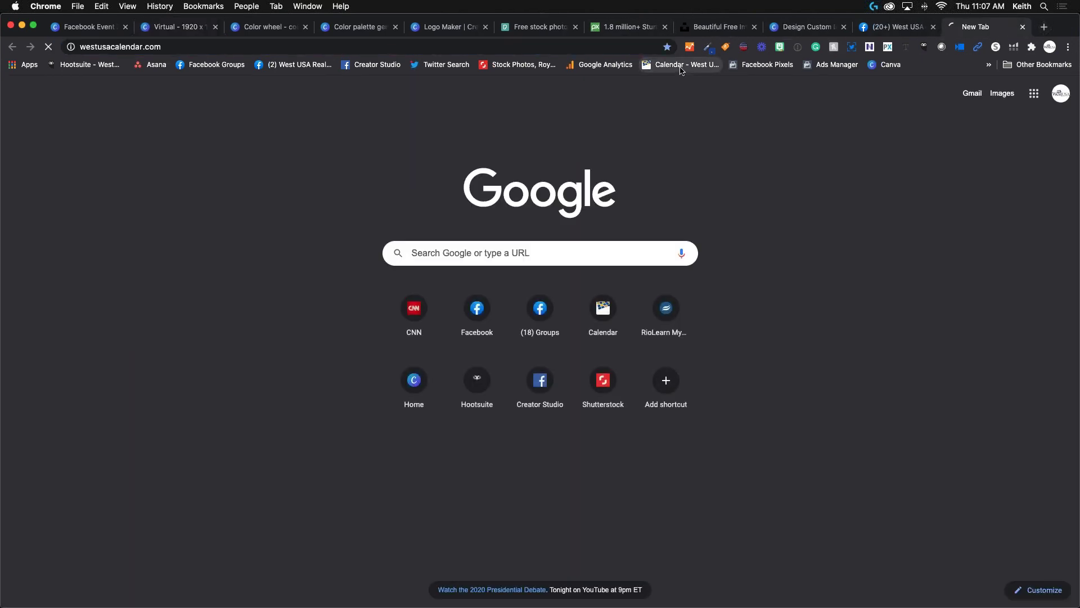